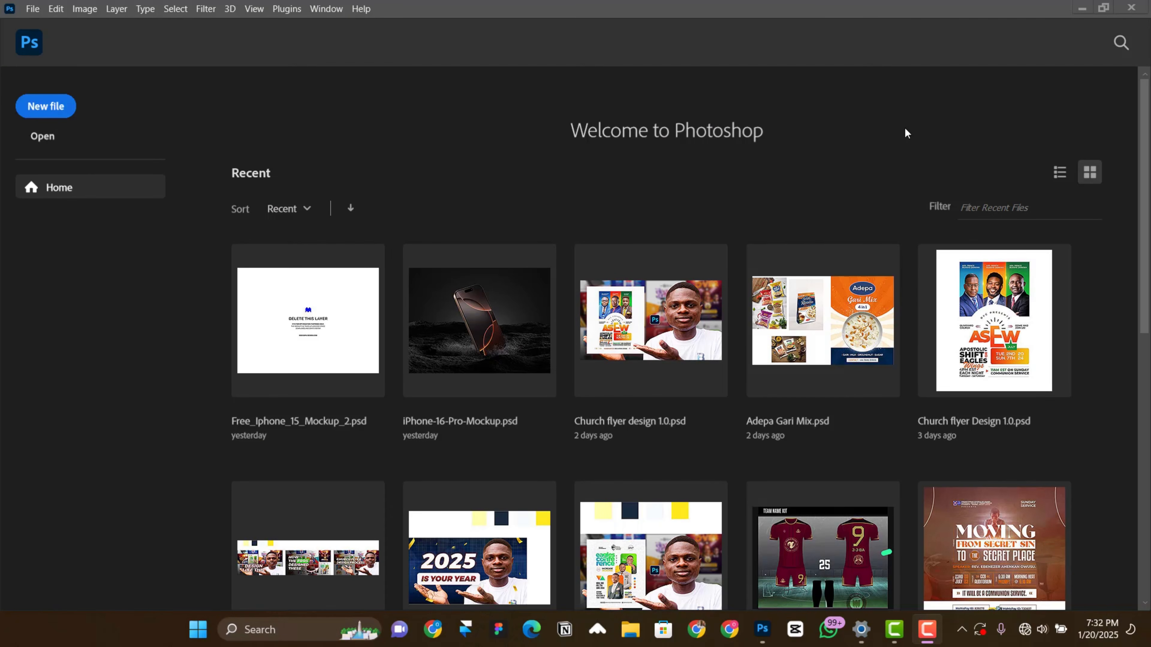
Step: Create a new 10 x 10 in document at 300 ppi from the recent custom preset, with an artboard and white background
{"action": "left_click", "coordinate": [680, 203]}
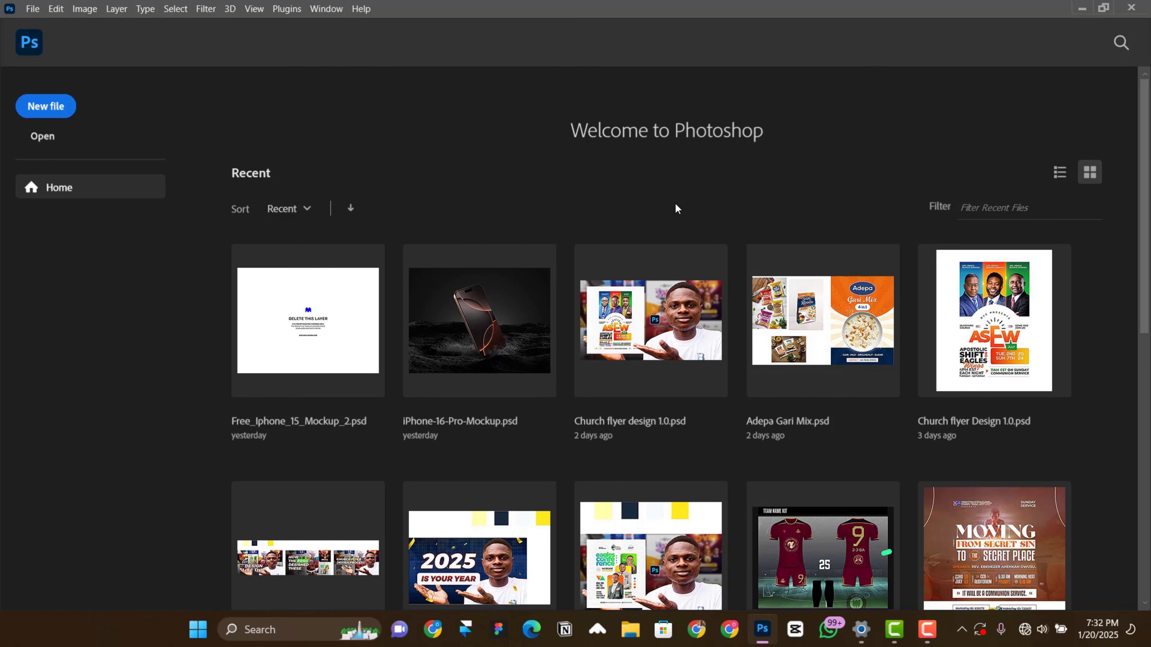
{"action": "left_click", "coordinate": [47, 114]}
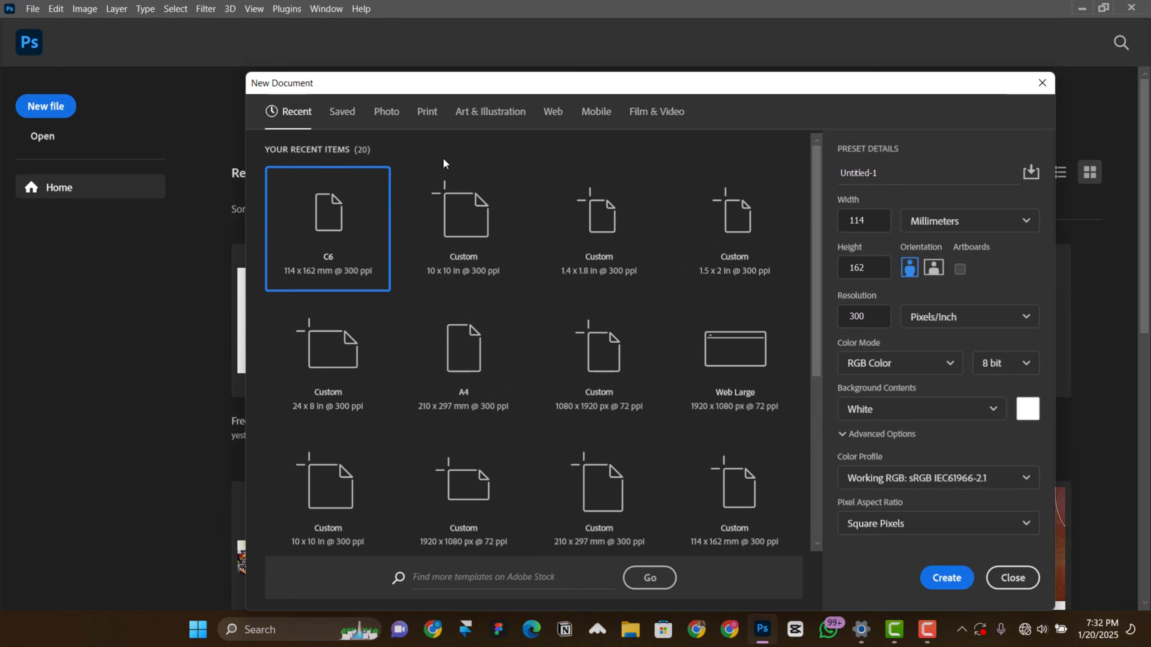
{"action": "left_click", "coordinate": [473, 236]}
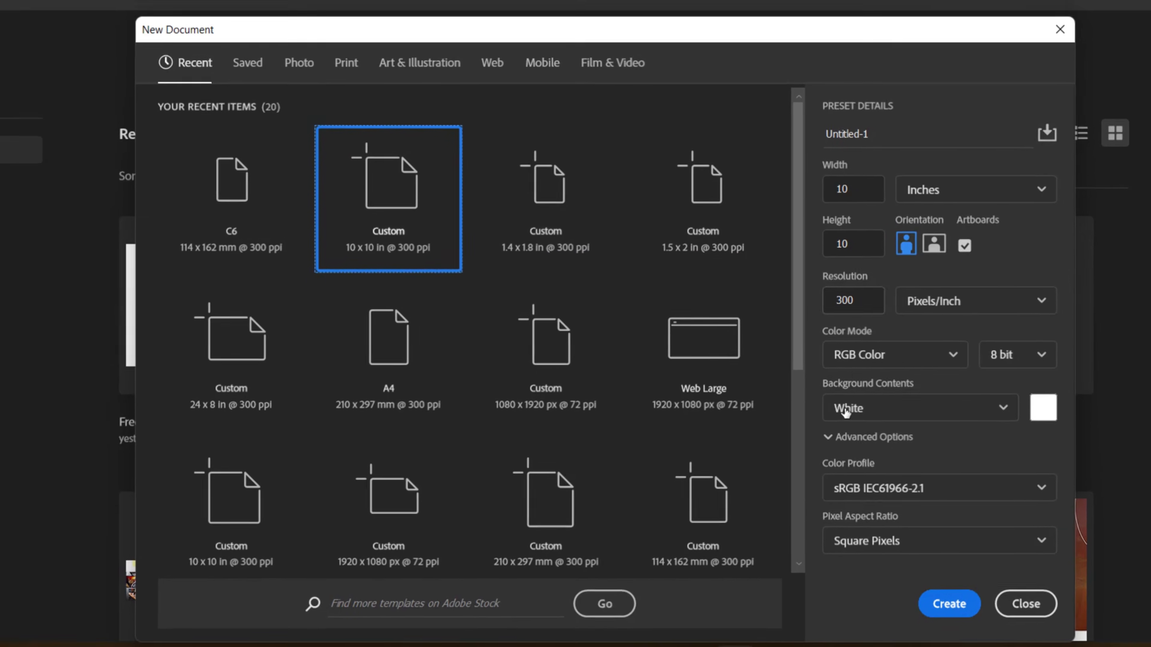
{"action": "left_click", "coordinate": [951, 599]}
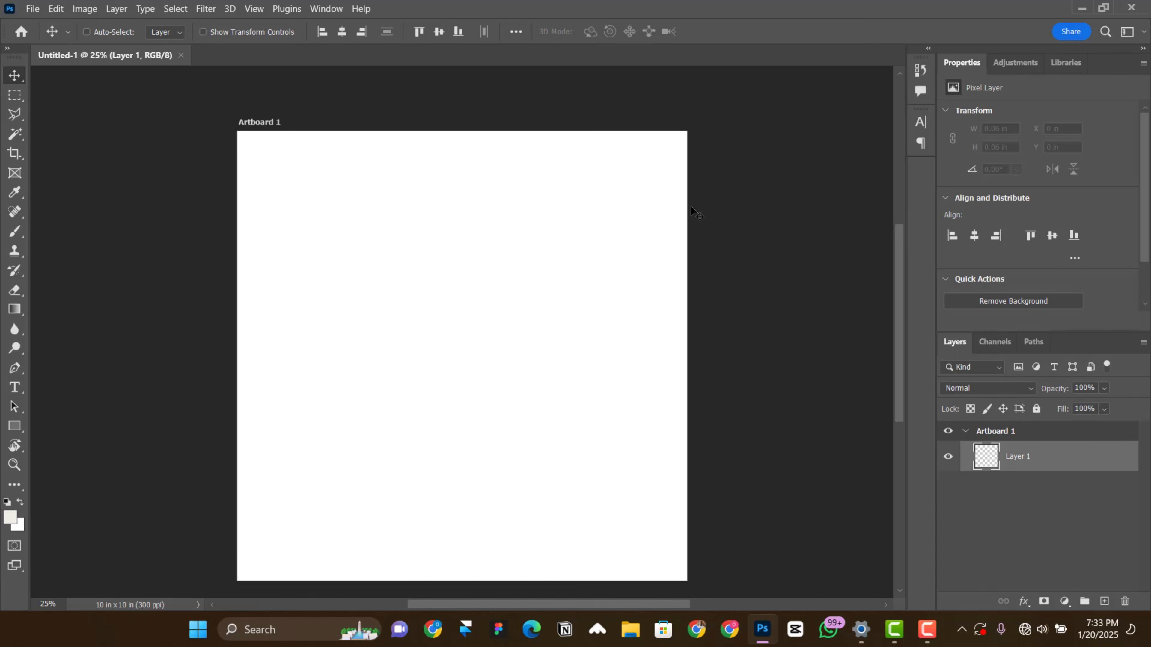
Step: Place Church Flyer.jpeg as an embedded image and position it outside the artboard, alongside its left edge
{"action": "key", "text": "ctrl+minus"}
{"action": "left_click", "coordinate": [34, 8]}
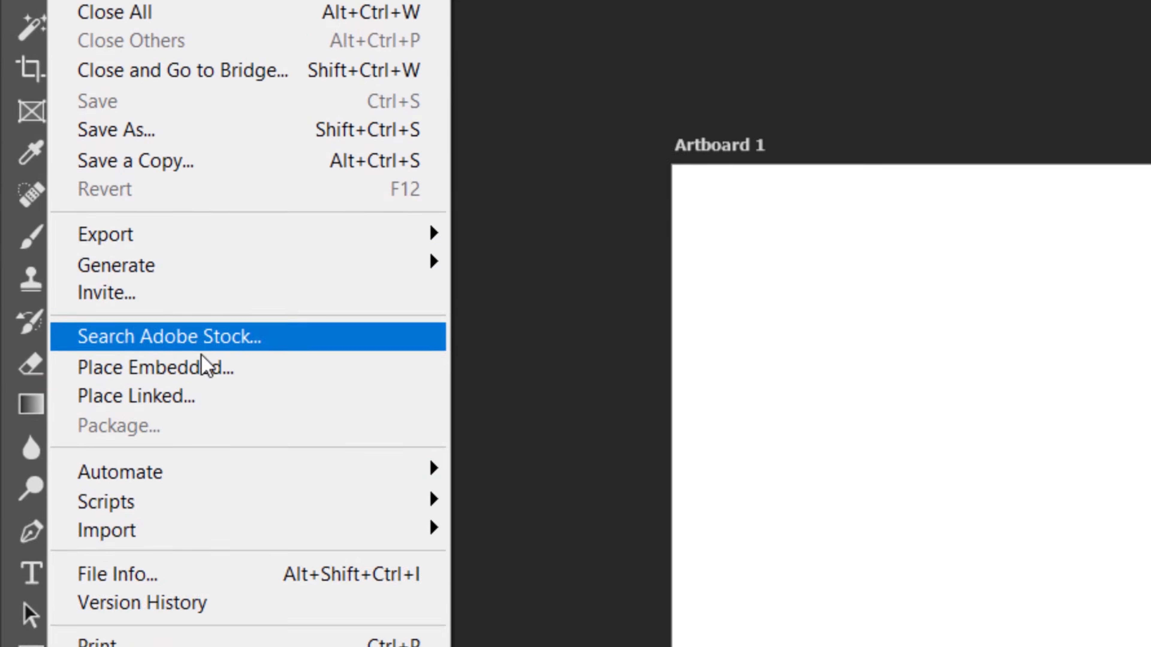
{"action": "left_click", "coordinate": [213, 569]}
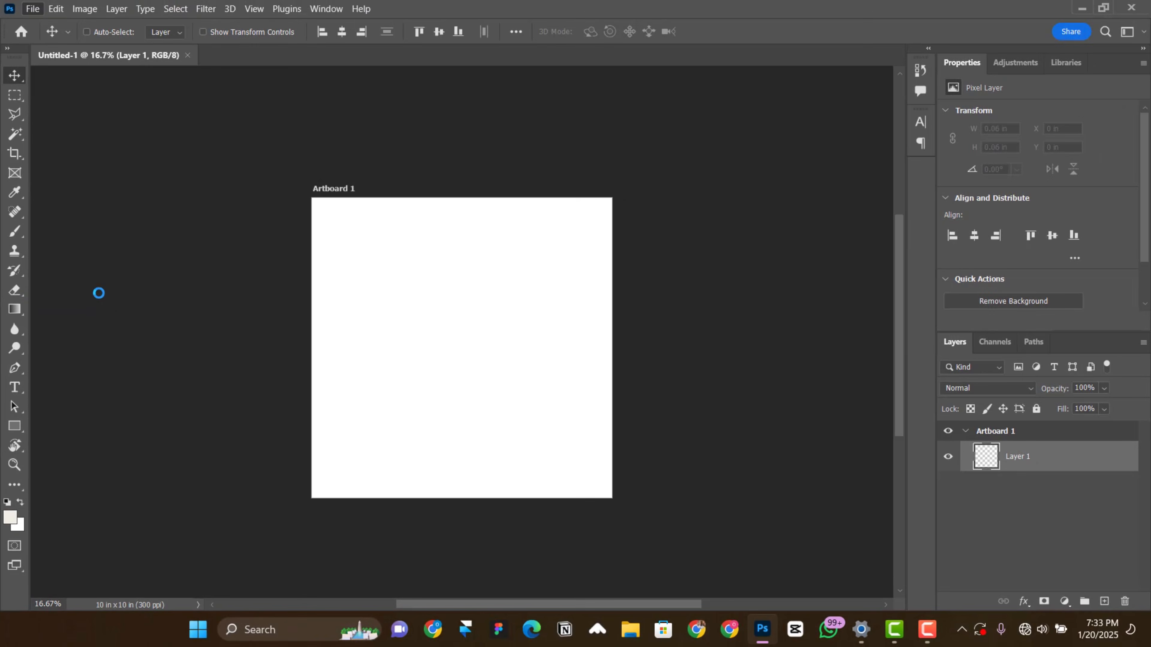
{"action": "left_click_drag", "start_coordinate": [530, 339], "coordinate": [235, 333]}
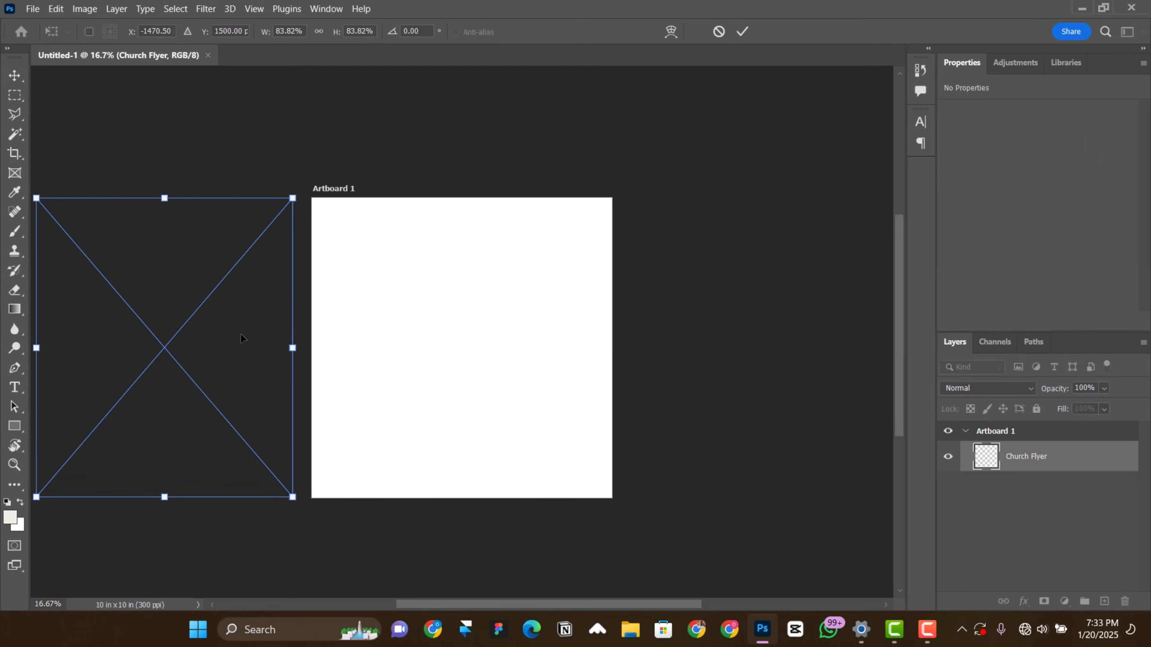
{"action": "key", "text": "Return"}
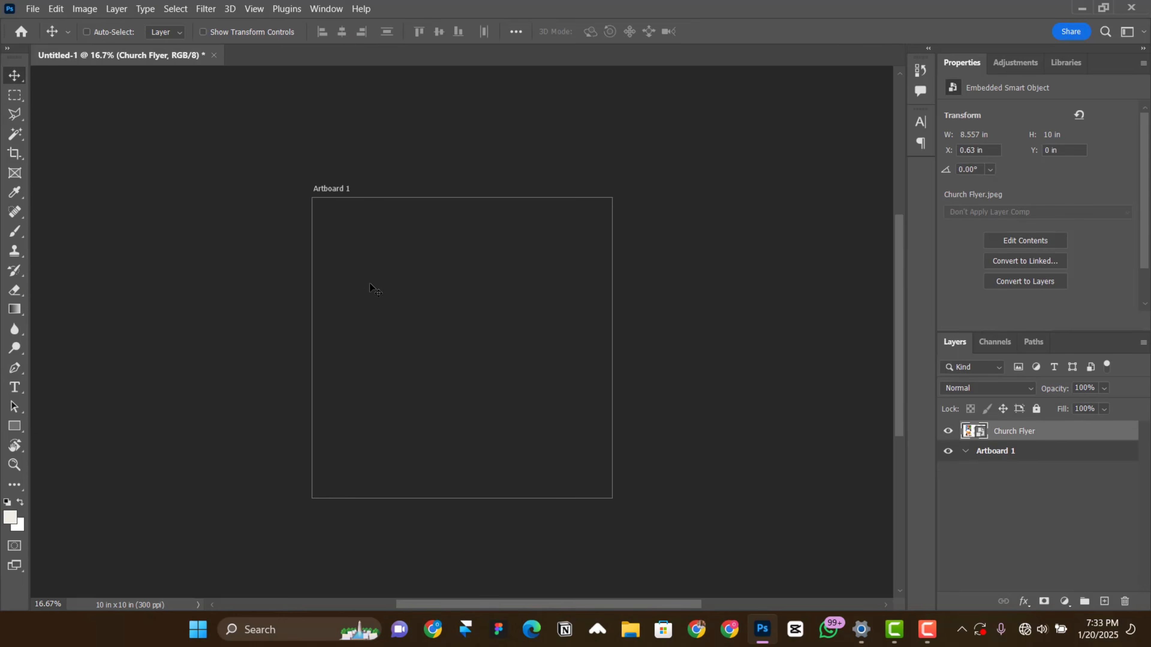
{"action": "left_click_drag", "start_coordinate": [240, 350], "coordinate": [319, 426]}
{"action": "scroll", "coordinate": [433, 368], "scroll_direction": "up", "scroll_amount": 3}
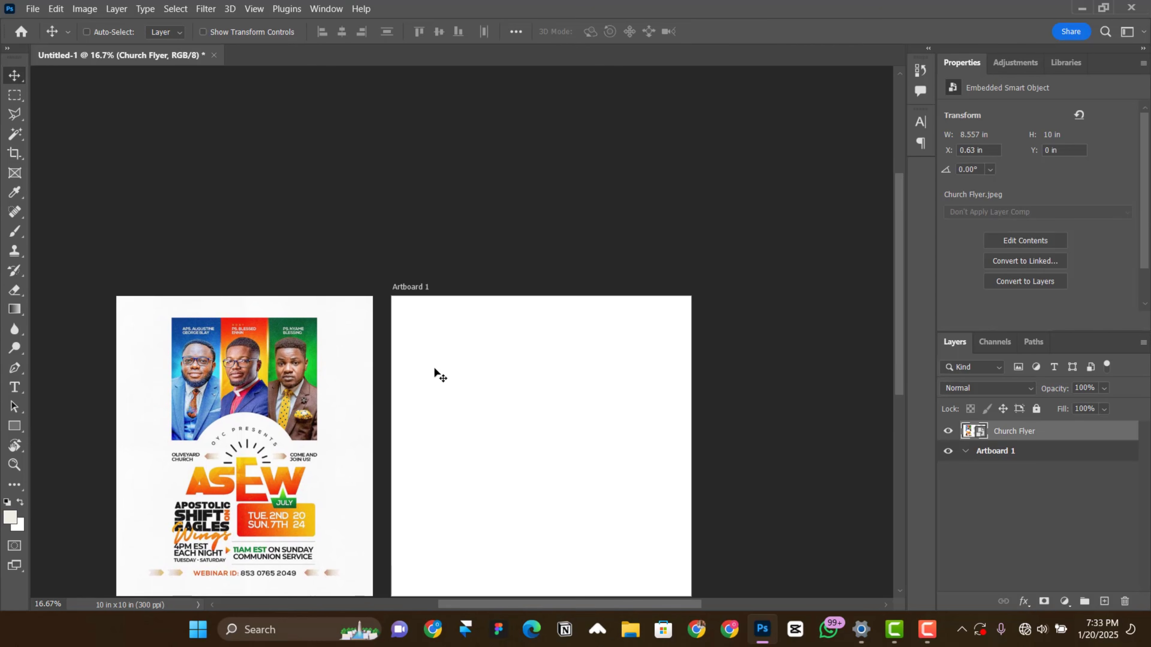
{"action": "left_click_drag", "start_coordinate": [433, 446], "coordinate": [498, 388]}
{"action": "key", "text": "ctrl+plus"}
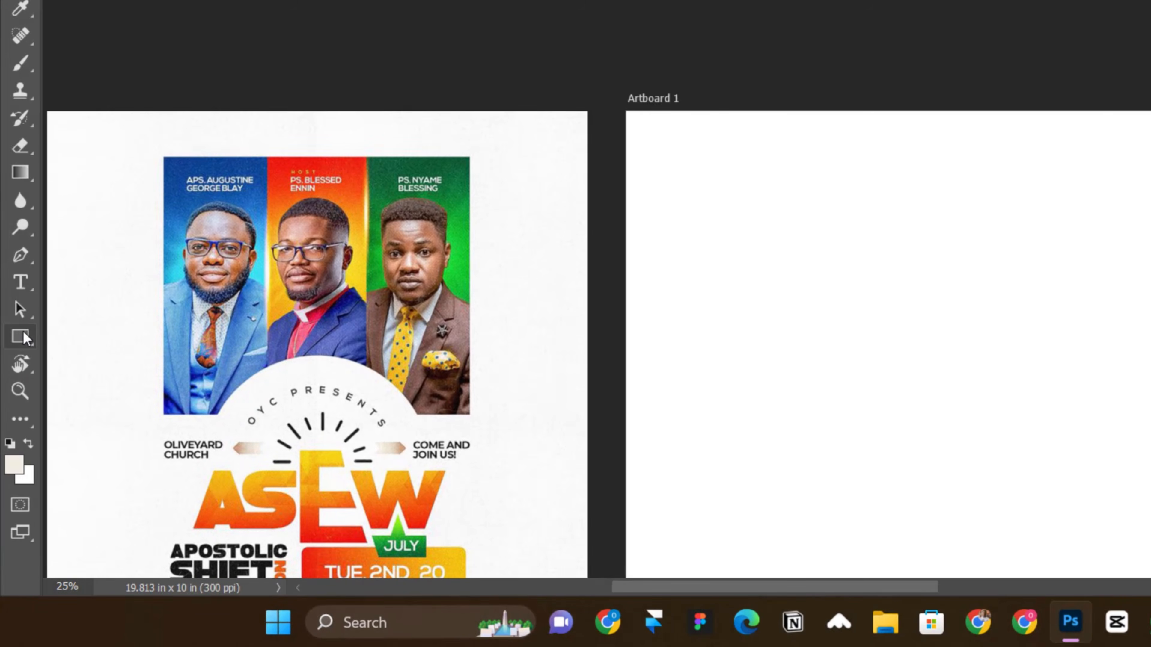
Step: Draw a black square of about 1.59 in above the artboard and remove its stroke
{"action": "right_click", "coordinate": [24, 334]}
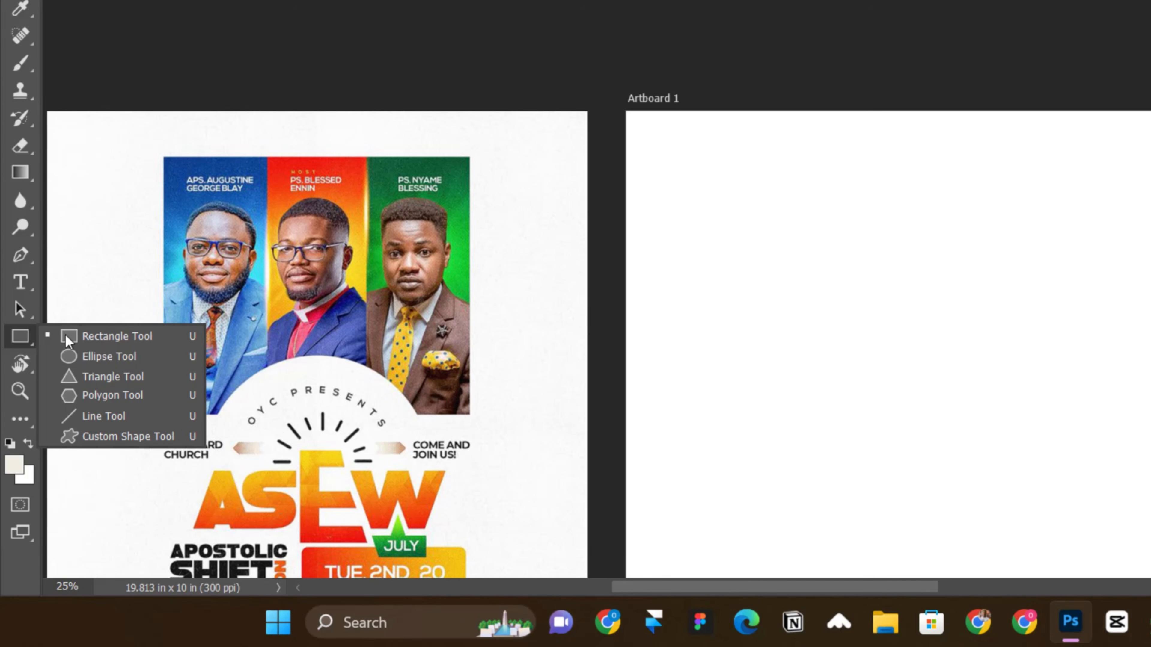
{"action": "left_click", "coordinate": [78, 354]}
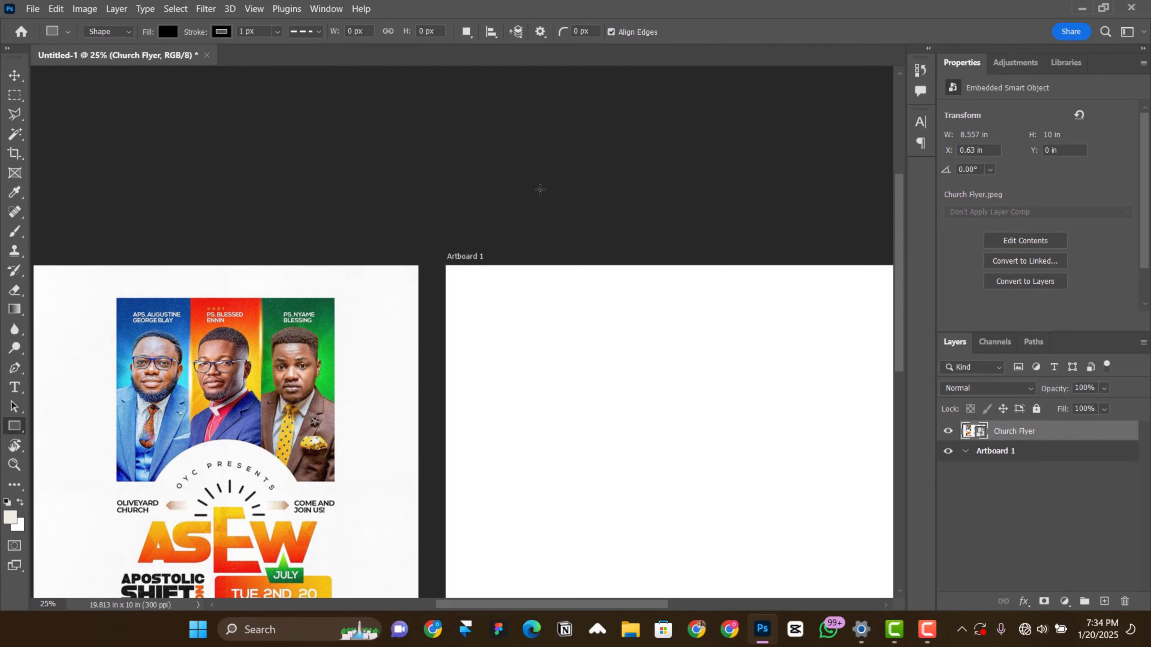
{"action": "left_click_drag", "start_coordinate": [463, 161], "coordinate": [534, 232]}
{"action": "left_click", "coordinate": [951, 269]}
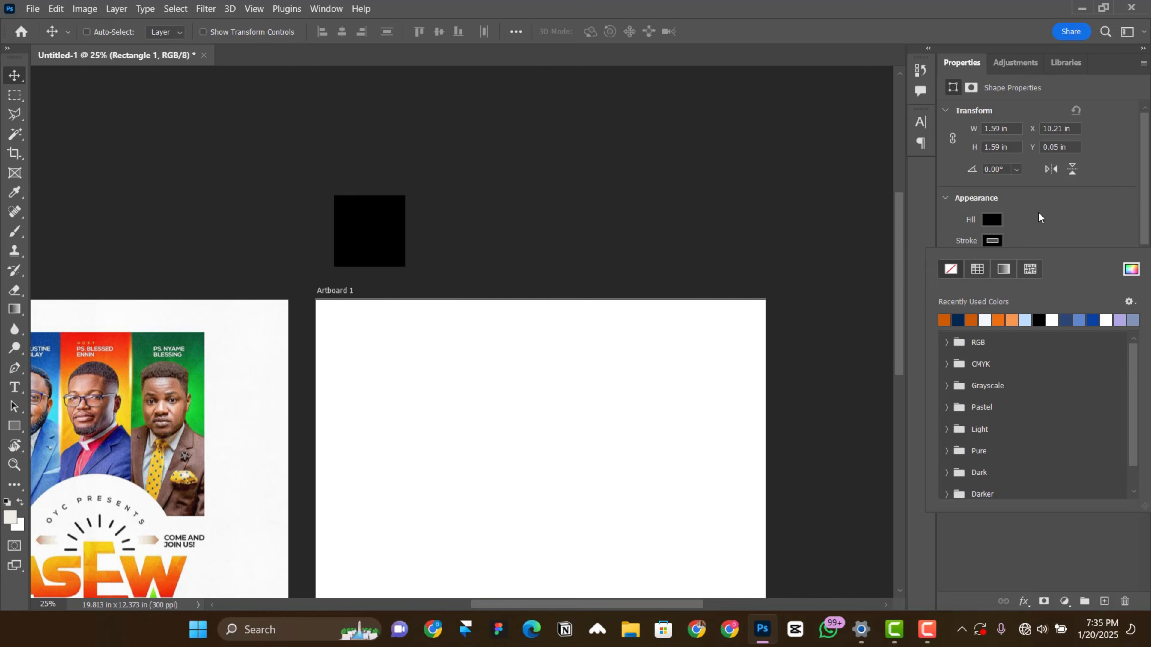
{"action": "left_click", "coordinate": [1023, 219]}
Step: Duplicate the black square three times to form a row of four swatches above the artboard
{"action": "right_click", "coordinate": [393, 240]}
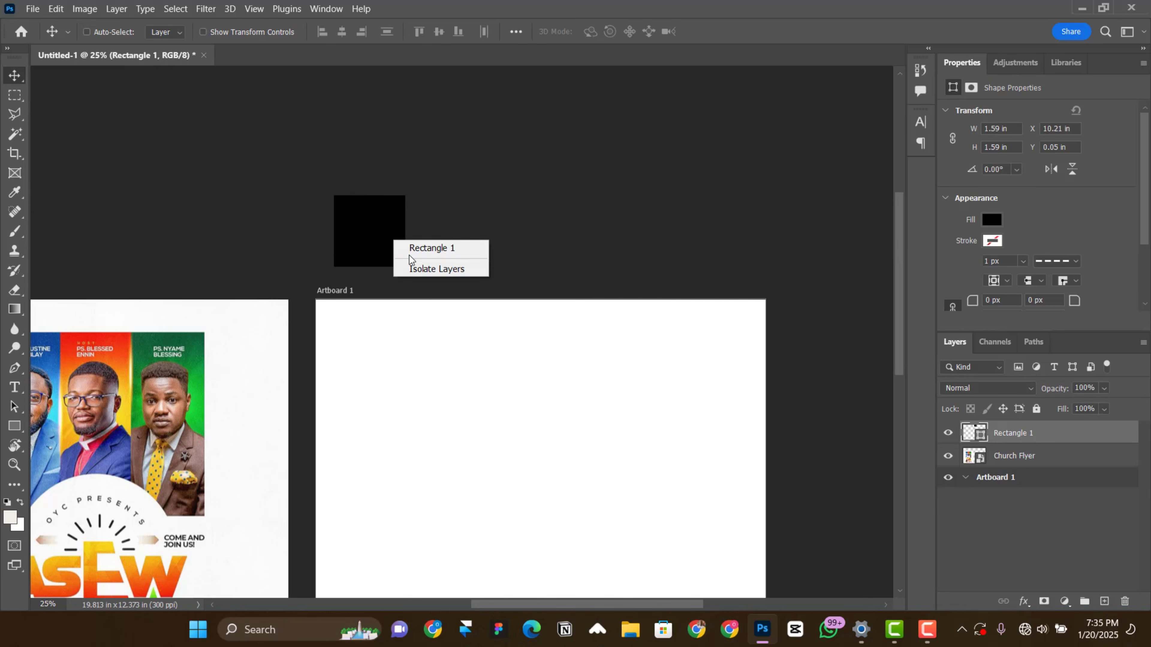
{"action": "left_click", "coordinate": [407, 249]}
{"action": "left_click_drag", "start_coordinate": [342, 240], "coordinate": [646, 233]}
{"action": "scroll", "coordinate": [430, 282], "scroll_direction": "down", "scroll_amount": 1}
Step: Shift the church flyer image right so that it sits directly against the artboard
{"action": "right_click", "coordinate": [167, 391]}
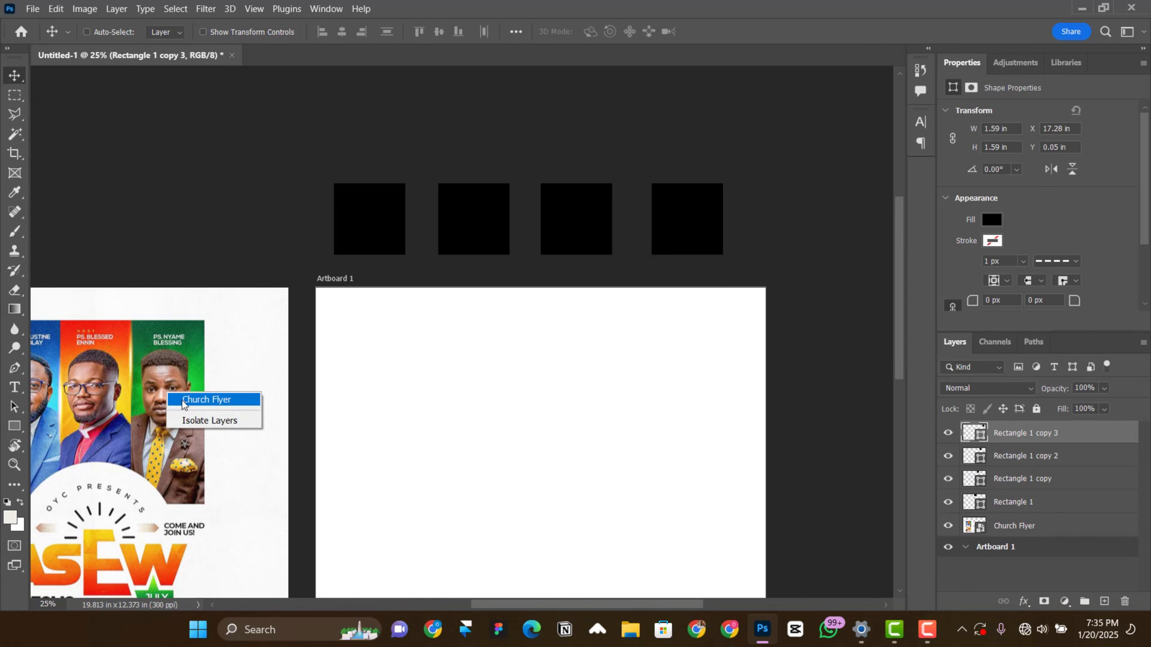
{"action": "left_click", "coordinate": [195, 399]}
{"action": "left_click_drag", "start_coordinate": [199, 408], "coordinate": [227, 408]}
Step: Change the fill of the first square in the swatch row to a linear gradient
{"action": "right_click", "coordinate": [381, 226]}
{"action": "left_click", "coordinate": [399, 233]}
{"action": "right_click", "coordinate": [360, 216]}
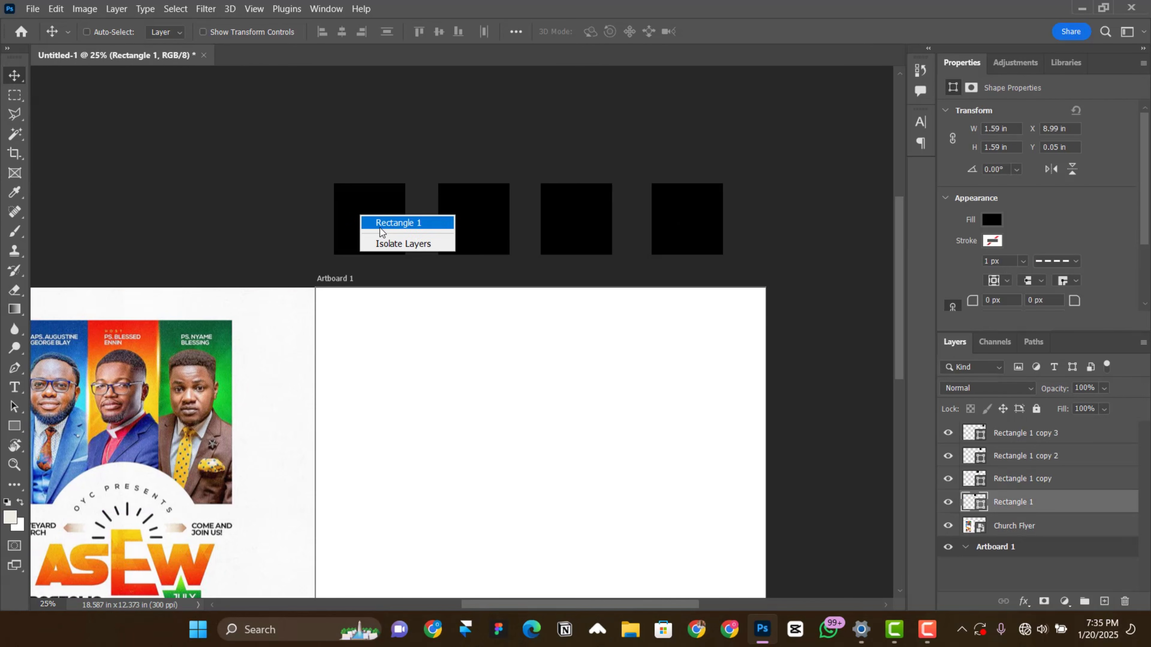
{"action": "left_click", "coordinate": [376, 222]}
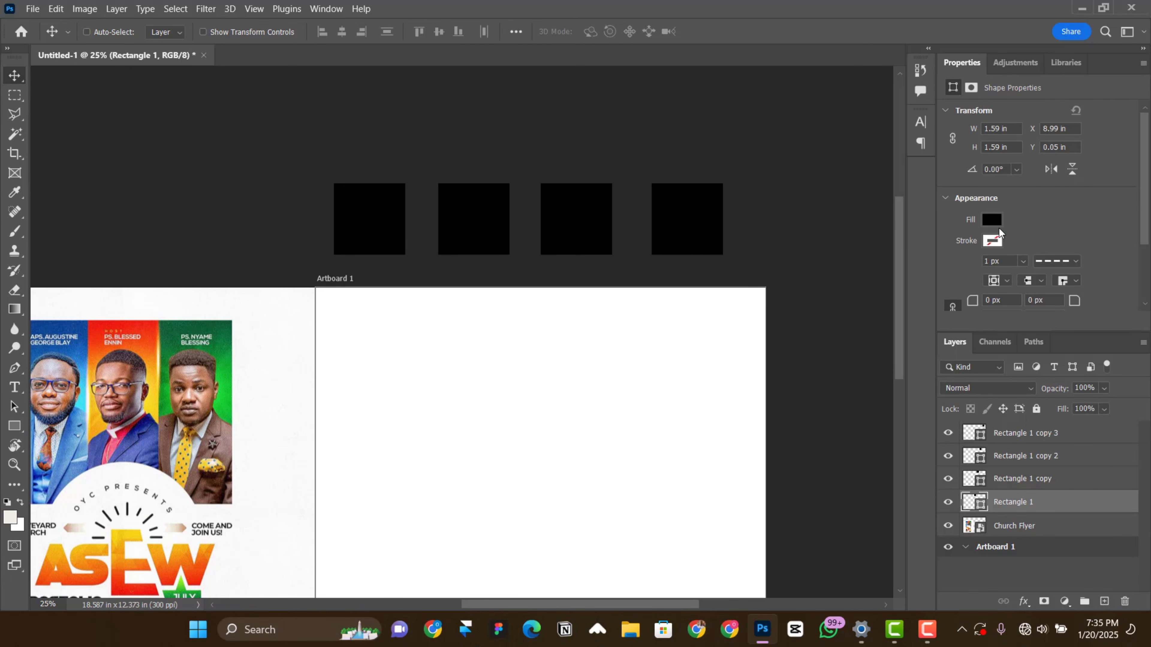
{"action": "left_click", "coordinate": [990, 221]}
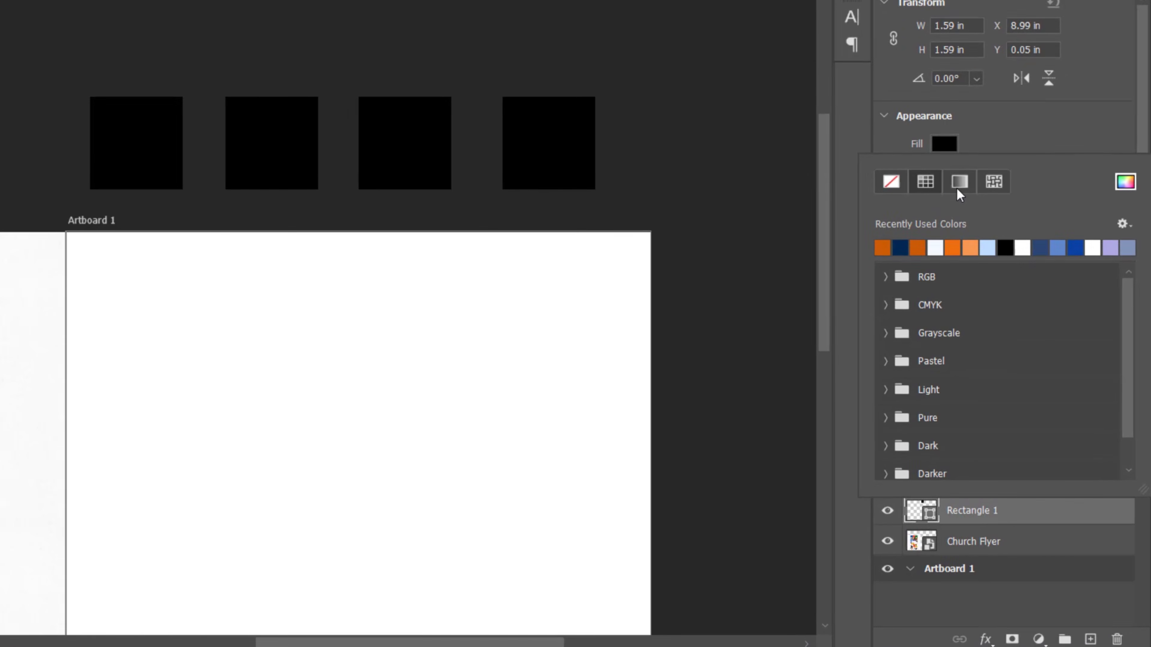
{"action": "left_click", "coordinate": [957, 187]}
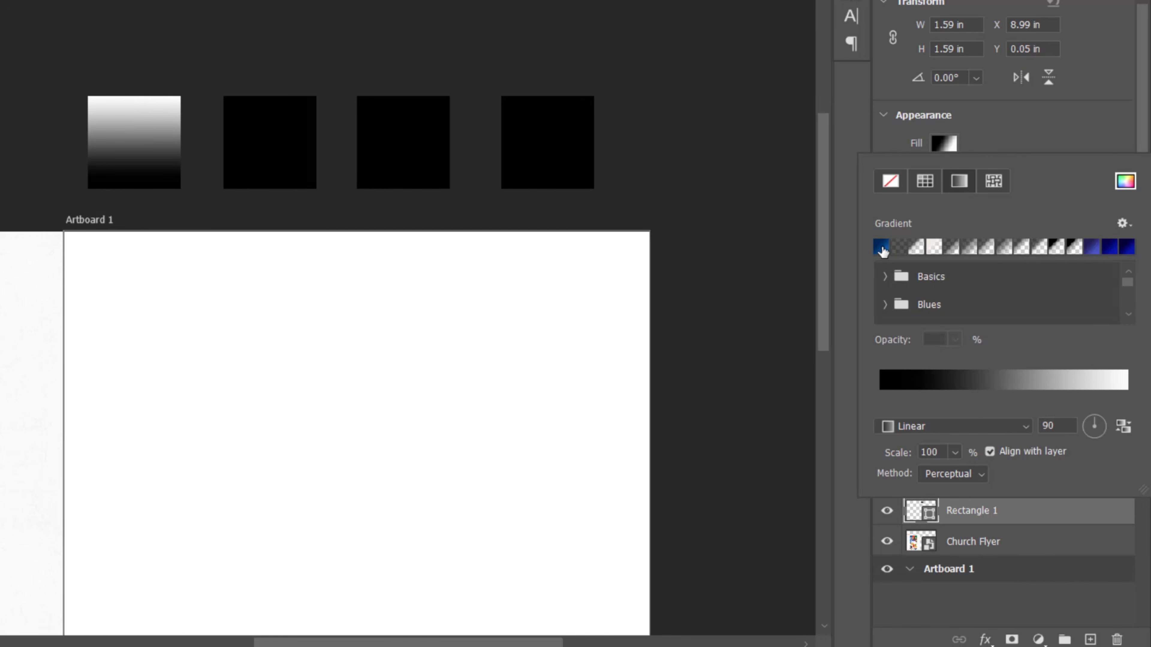
Step: Set the starting stop of the first square's gradient to dark blue 0f4492, sampled from the flyer's blue panel
{"action": "left_click", "coordinate": [1003, 379]}
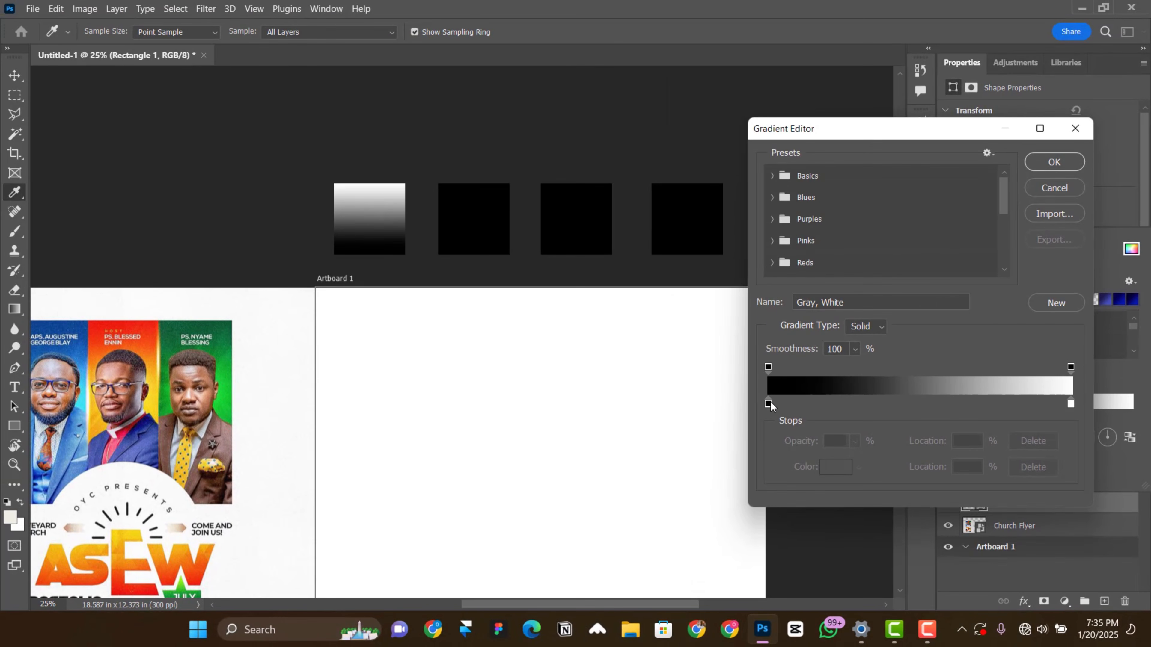
{"action": "left_click", "coordinate": [768, 403]}
{"action": "left_click", "coordinate": [836, 467]}
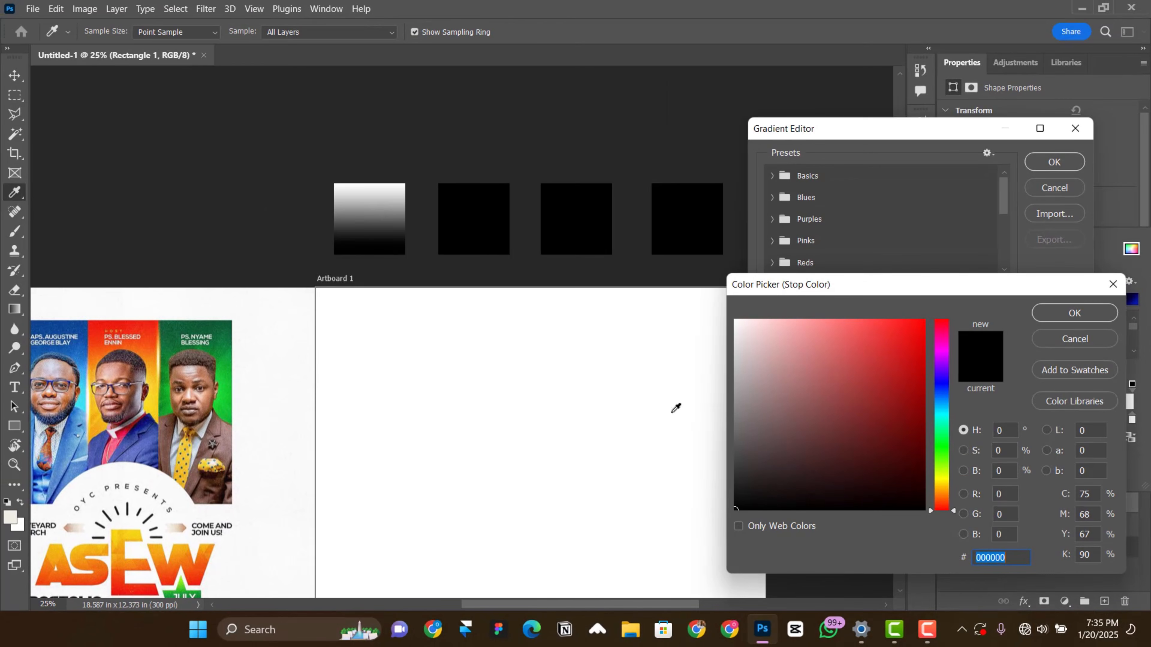
{"action": "left_click", "coordinate": [81, 322]}
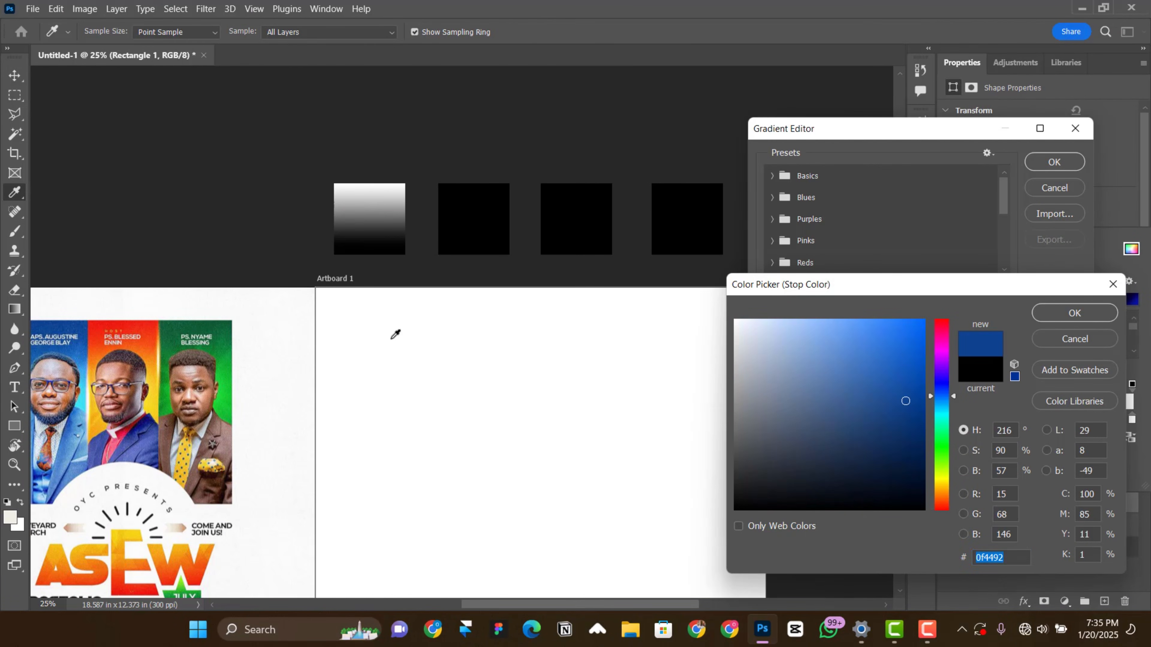
{"action": "left_click", "coordinate": [1073, 317]}
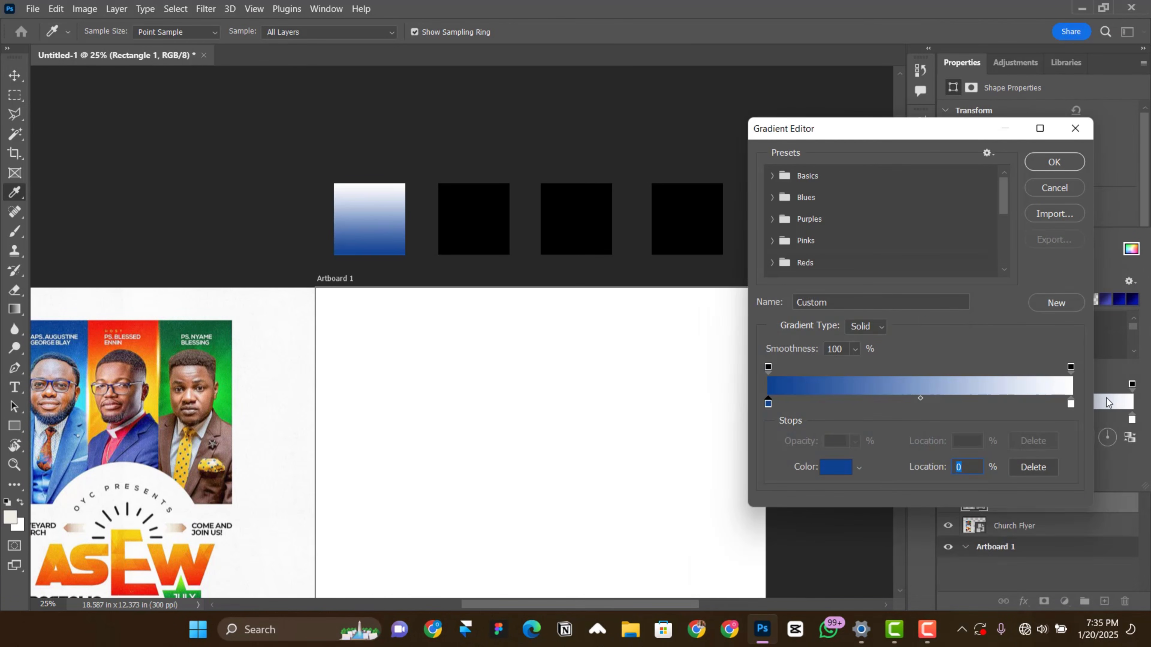
Step: Set the end stop of the first square's gradient to light blue 4ee3fa, sampled from the flyer, and apply the gradient
{"action": "left_click", "coordinate": [1071, 405]}
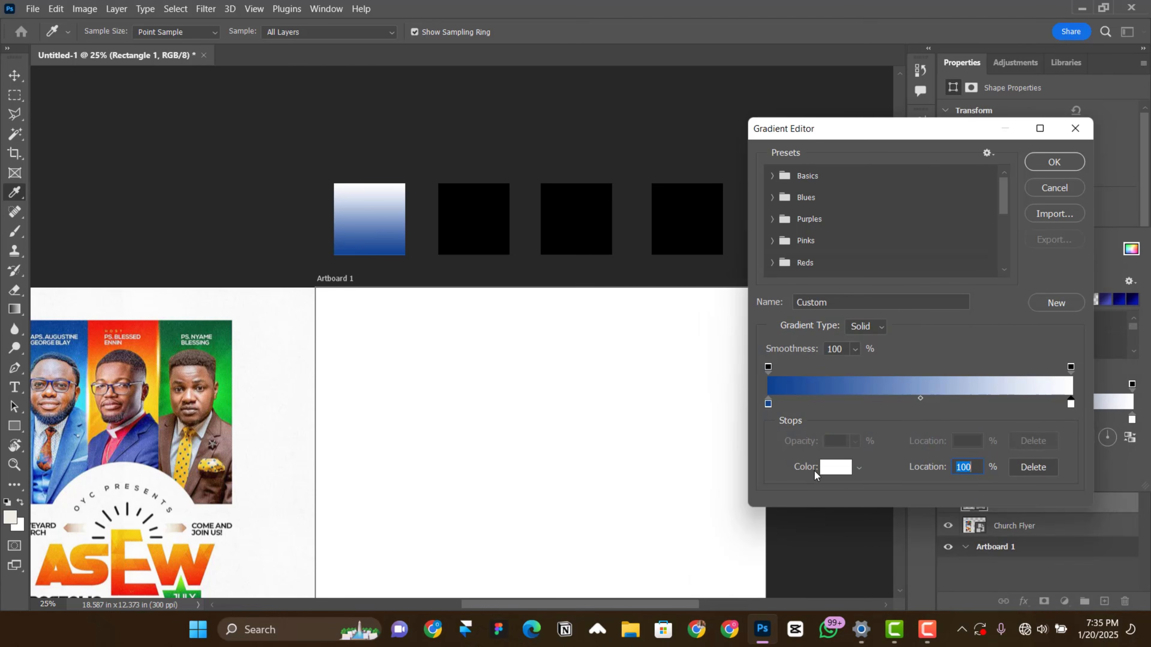
{"action": "left_click", "coordinate": [835, 468]}
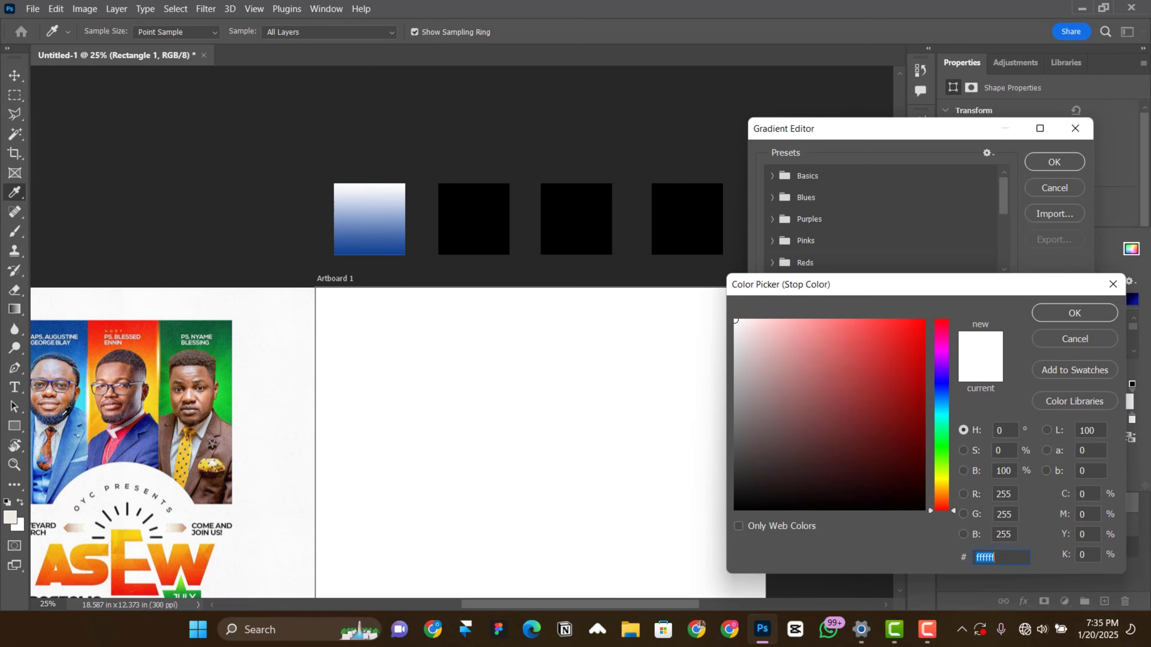
{"action": "left_click", "coordinate": [83, 397]}
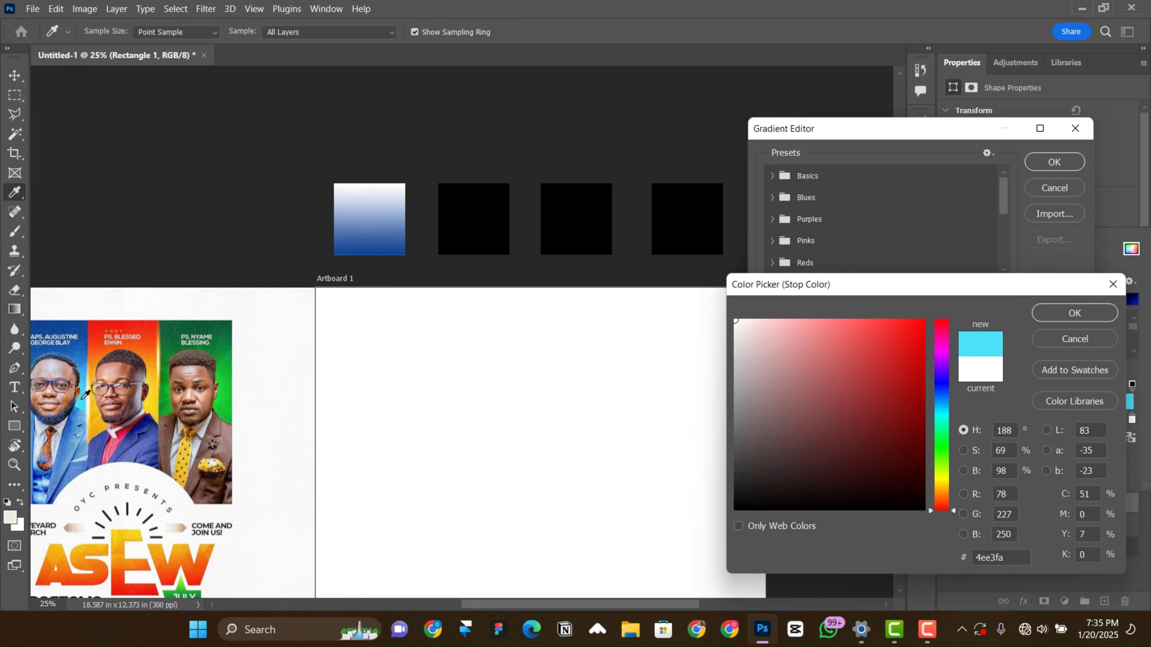
{"action": "left_click", "coordinate": [1073, 314]}
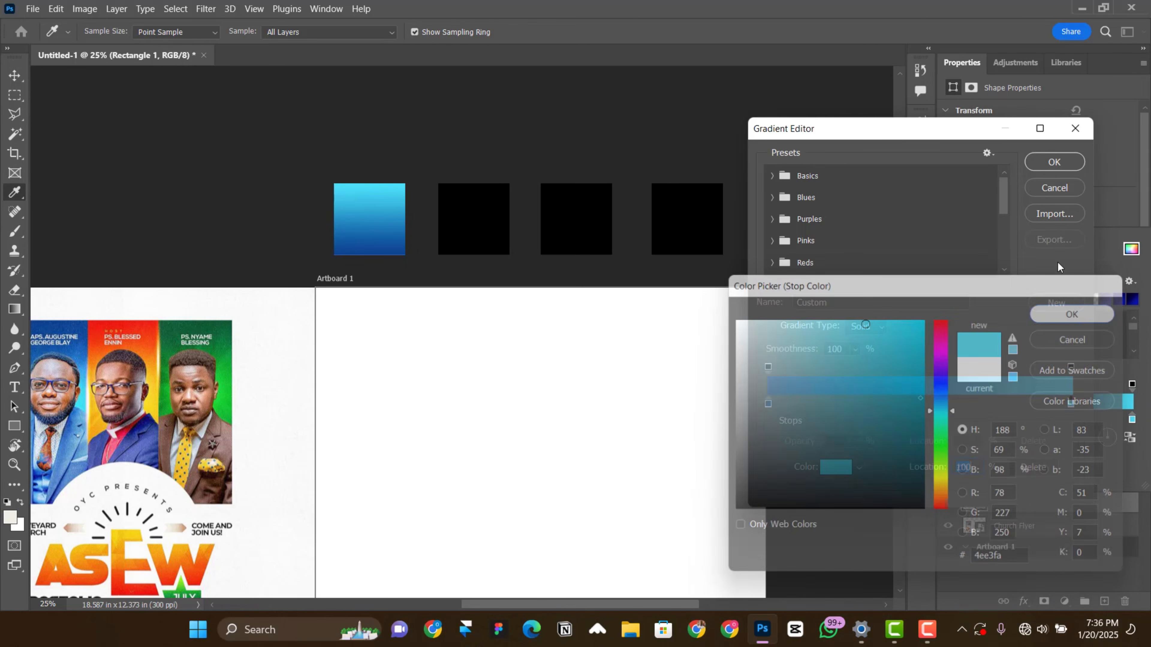
{"action": "left_click", "coordinate": [1049, 164]}
Step: Change the fill of the second square in the swatch row to a linear gradient
{"action": "scroll", "coordinate": [1033, 506], "scroll_direction": "down", "scroll_amount": 1}
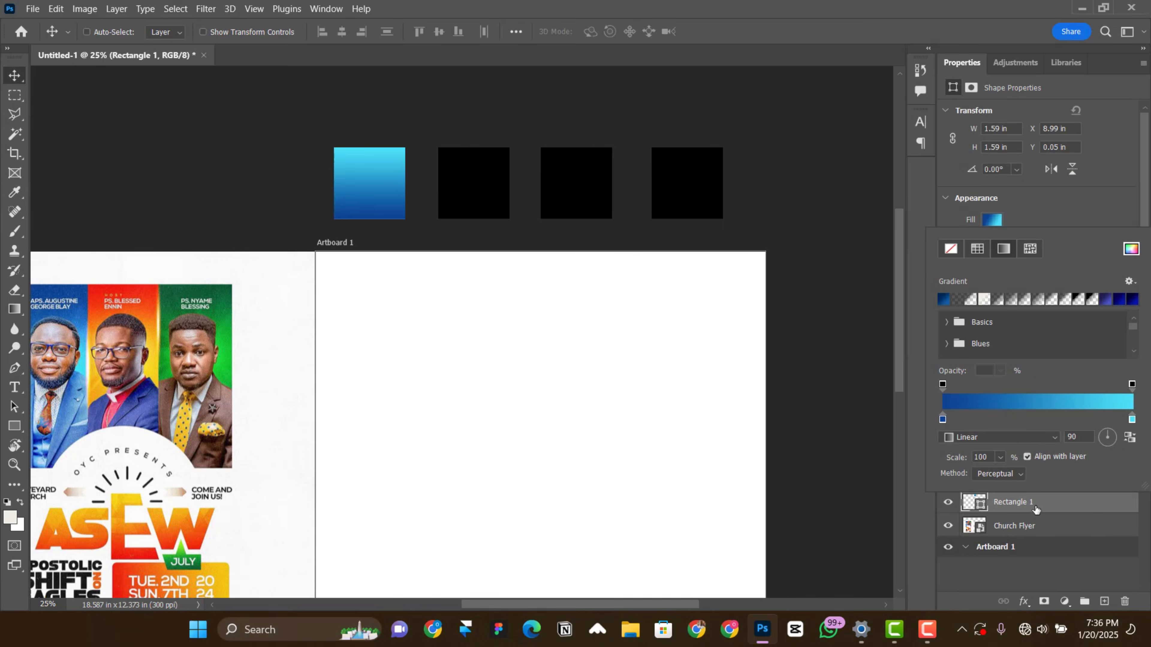
{"action": "left_click", "coordinate": [1029, 501]}
{"action": "left_click", "coordinate": [998, 487]}
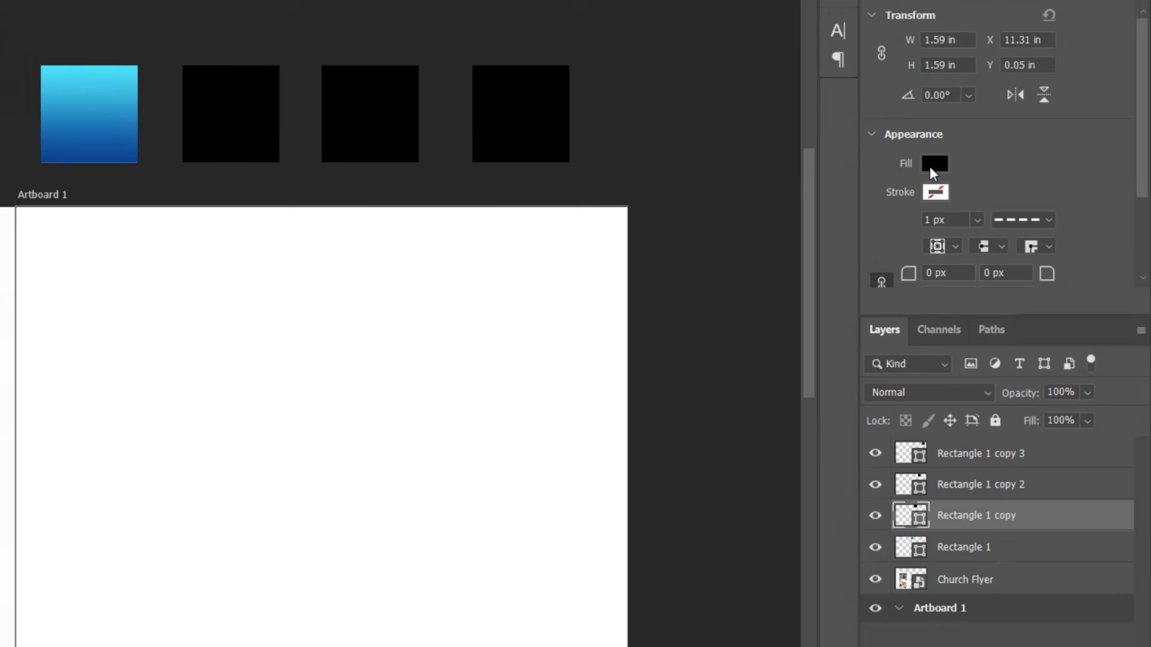
{"action": "left_click", "coordinate": [992, 219]}
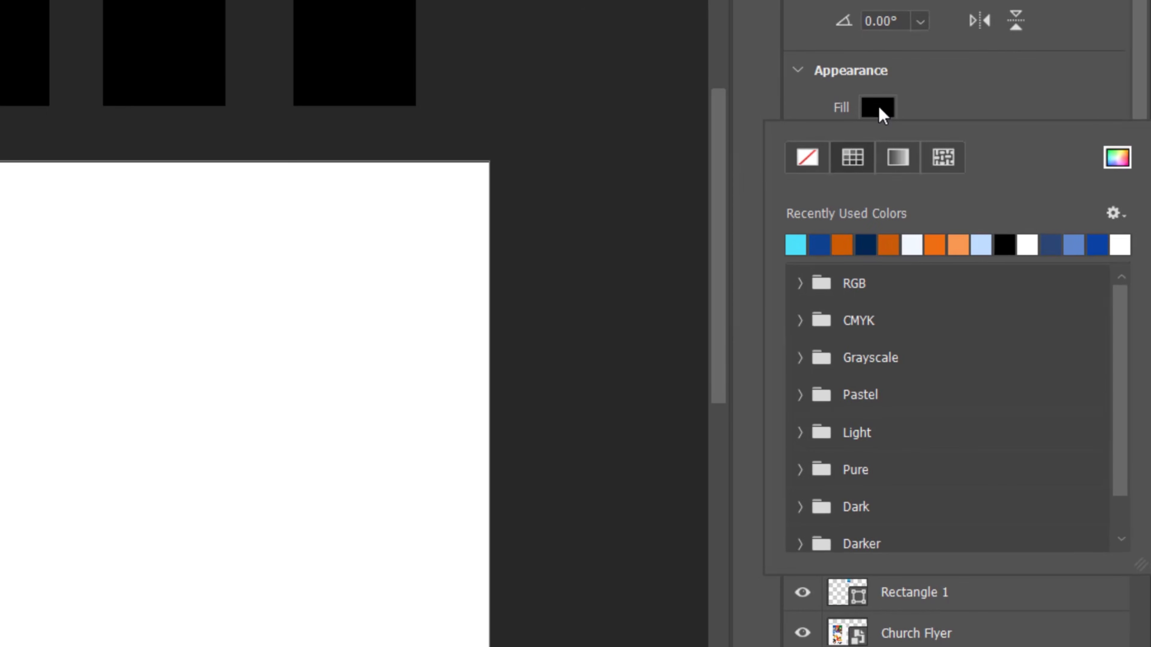
{"action": "left_click", "coordinate": [908, 158]}
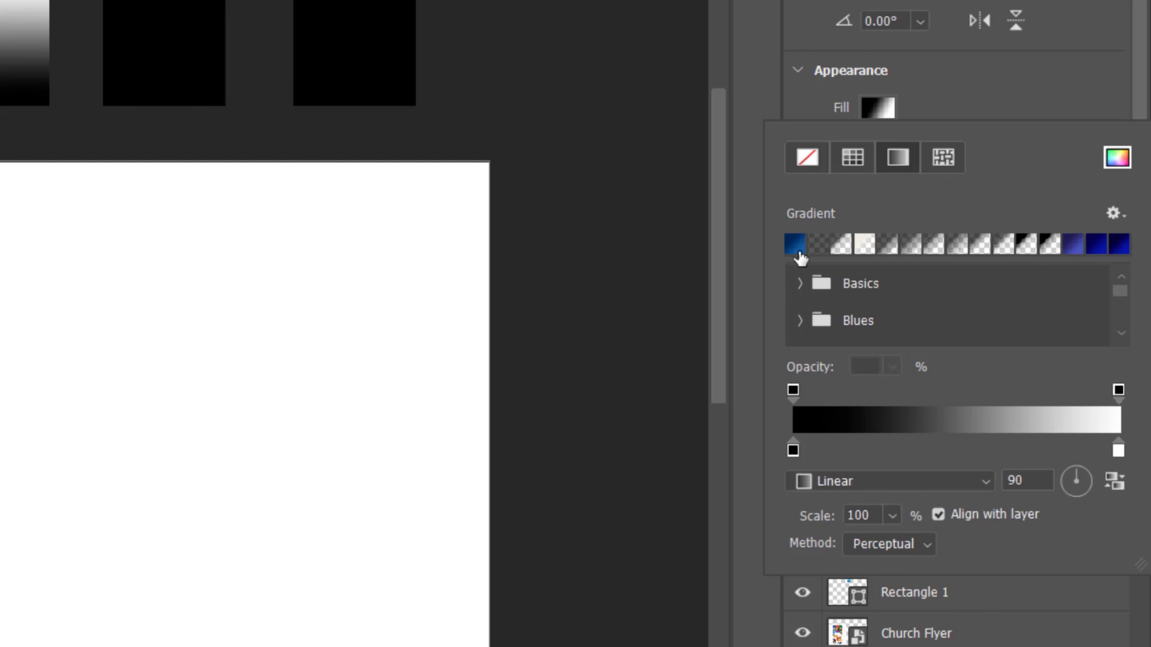
Step: Set the starting stop of the second square's gradient to red f42114, sampled from the flyer's red panel, and apply it
{"action": "left_click", "coordinate": [961, 431]}
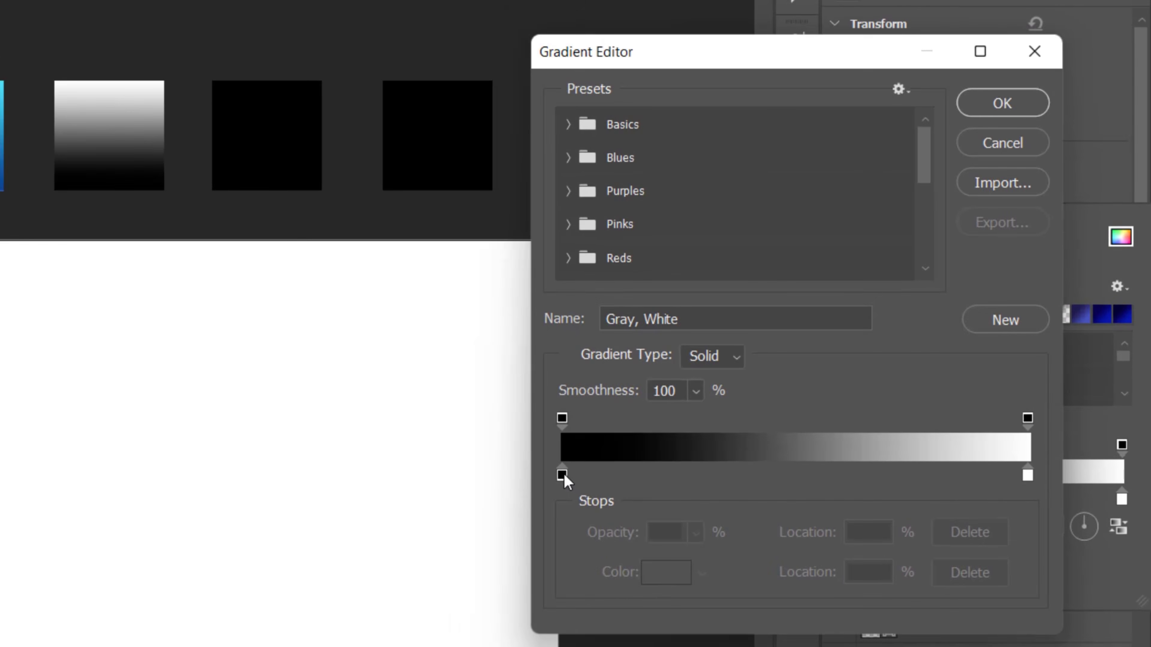
{"action": "left_click", "coordinate": [562, 474]}
{"action": "left_click", "coordinate": [690, 557]}
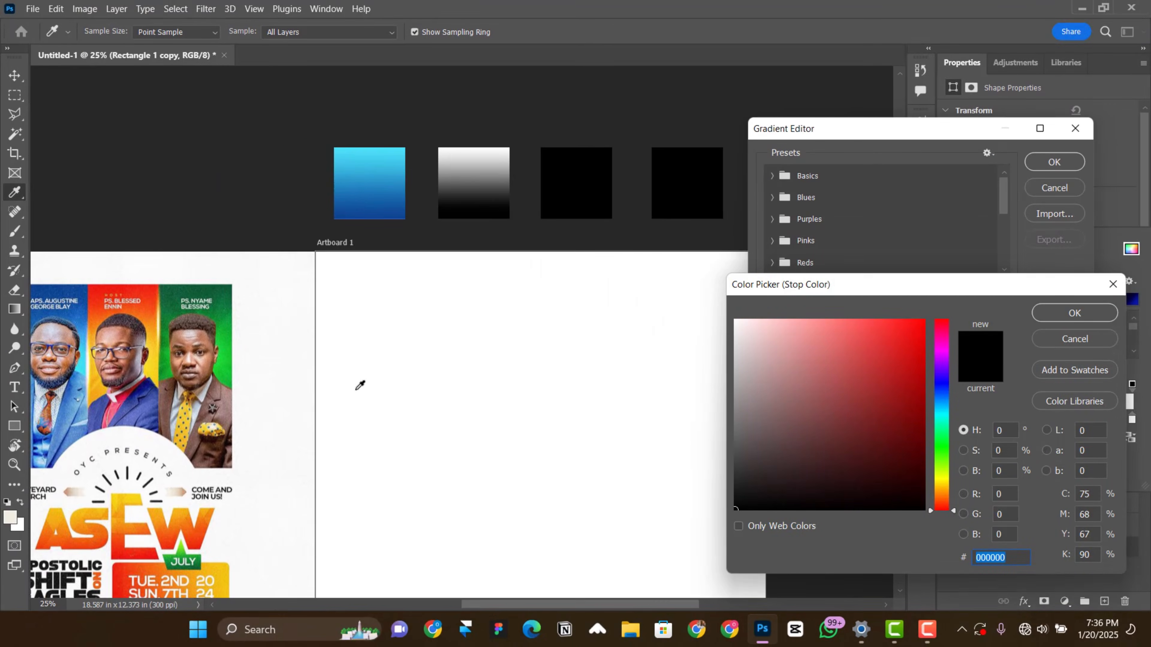
{"action": "left_click", "coordinate": [144, 286]}
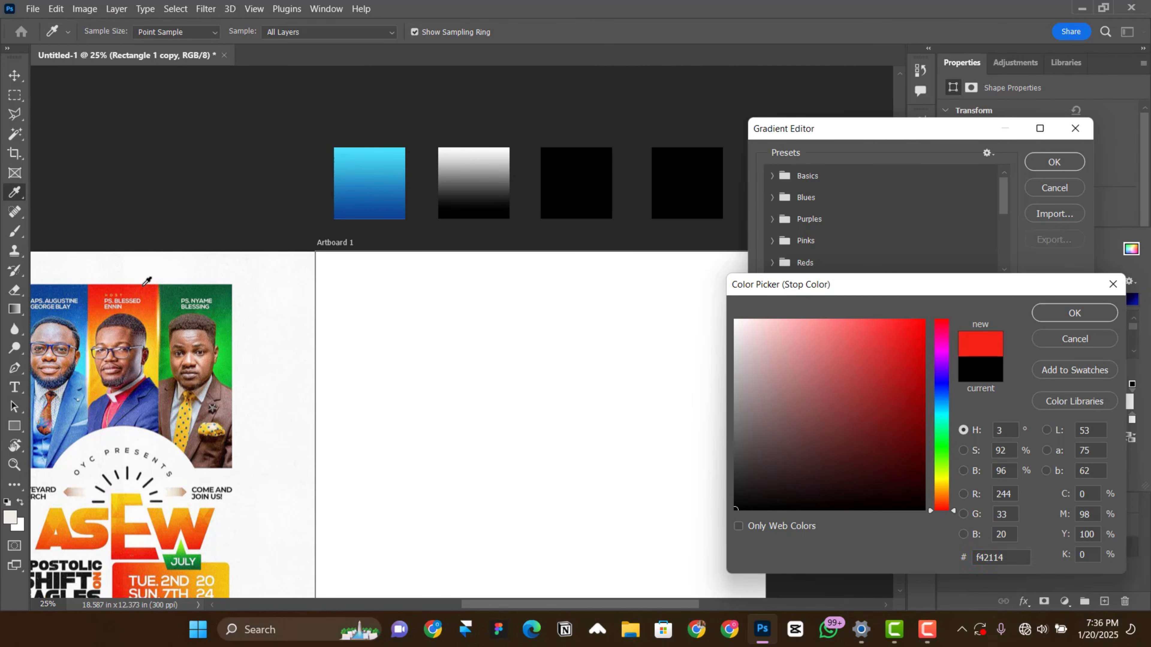
{"action": "left_click", "coordinate": [1083, 311]}
{"action": "left_click", "coordinate": [1061, 162]}
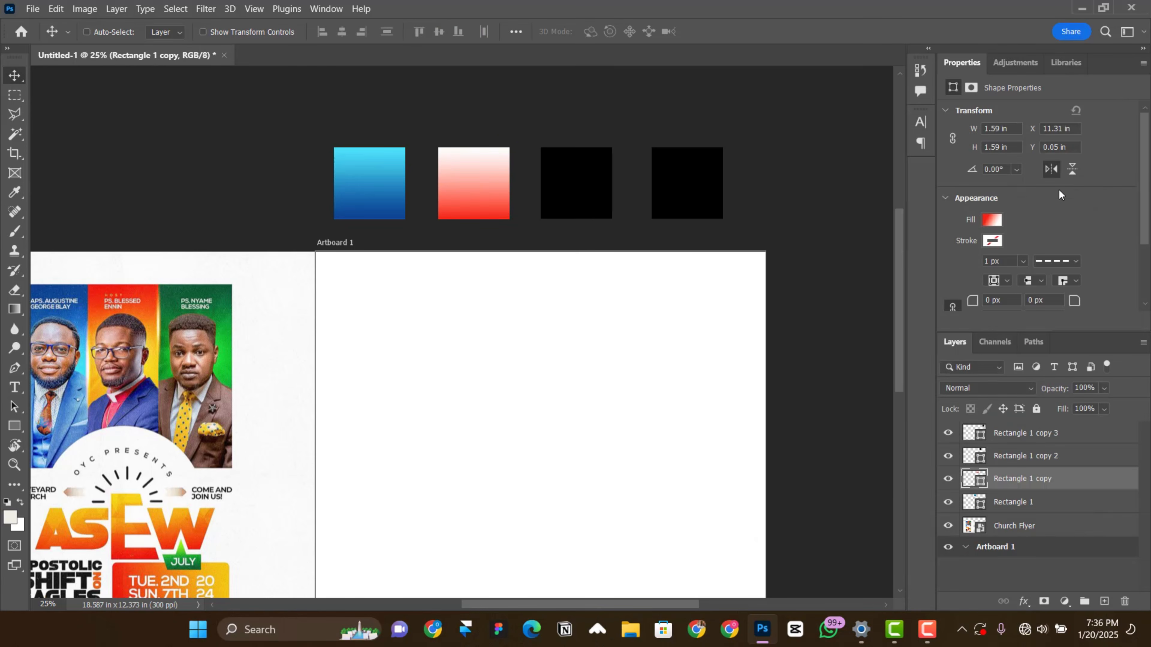
Step: Set the end stop of the second square's gradient to yellow f5cf27, sampled from the flyer's middle panel, and apply the gradient
{"action": "left_click", "coordinate": [996, 220]}
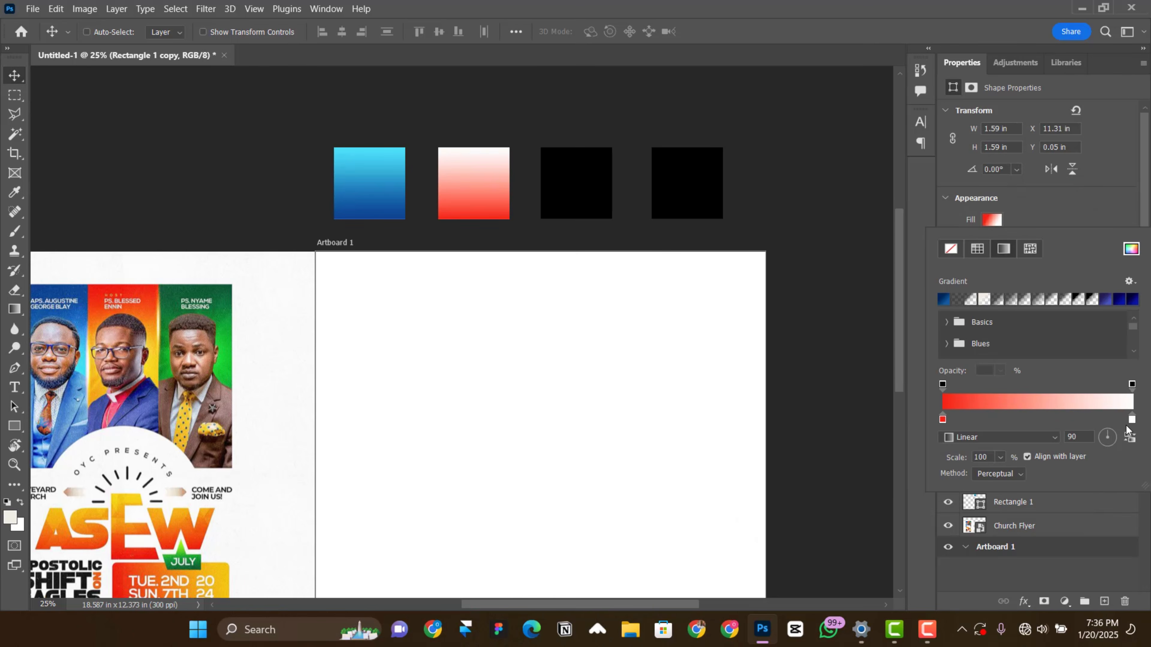
{"action": "left_click", "coordinate": [1051, 403]}
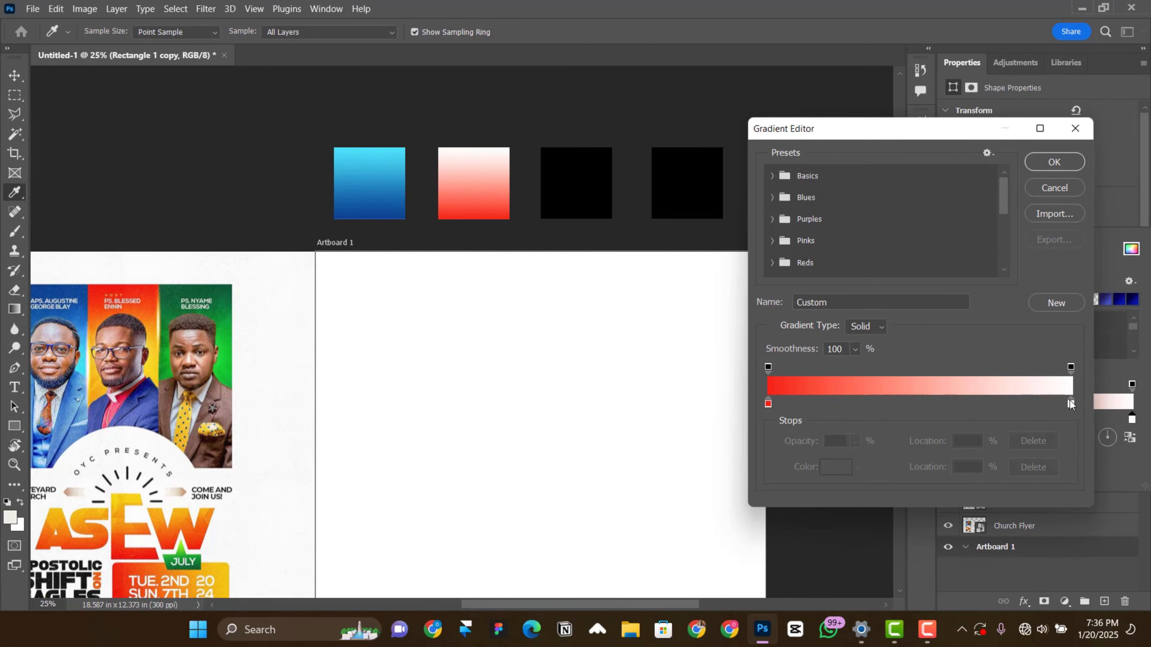
{"action": "left_click", "coordinate": [1070, 403]}
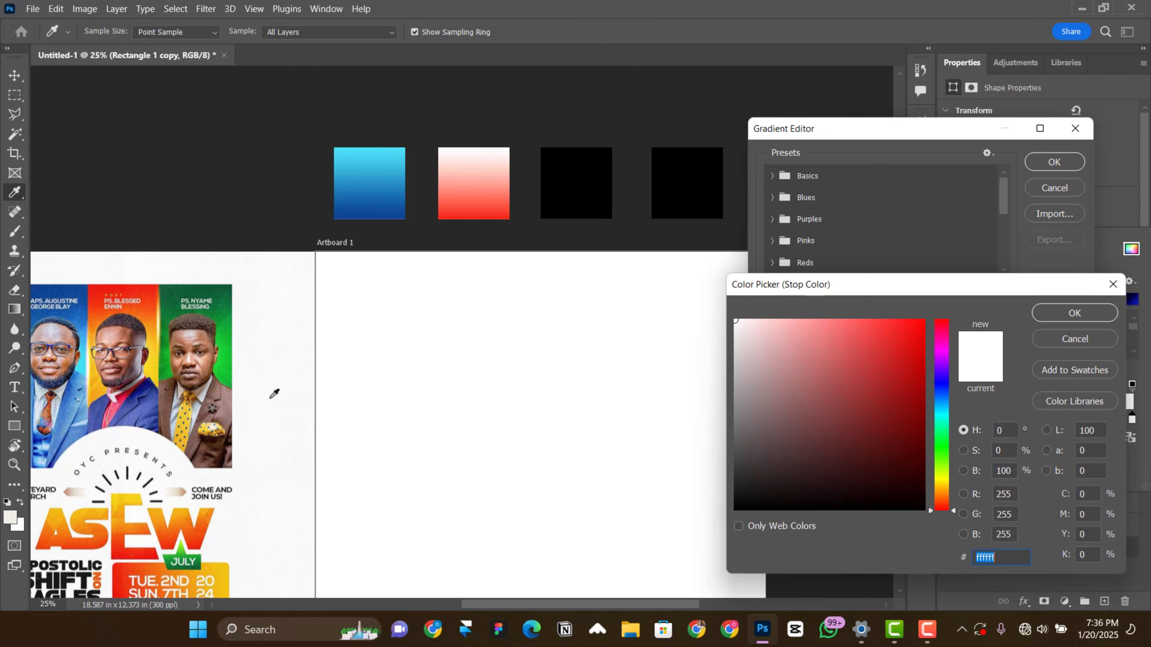
{"action": "left_click", "coordinate": [153, 358]}
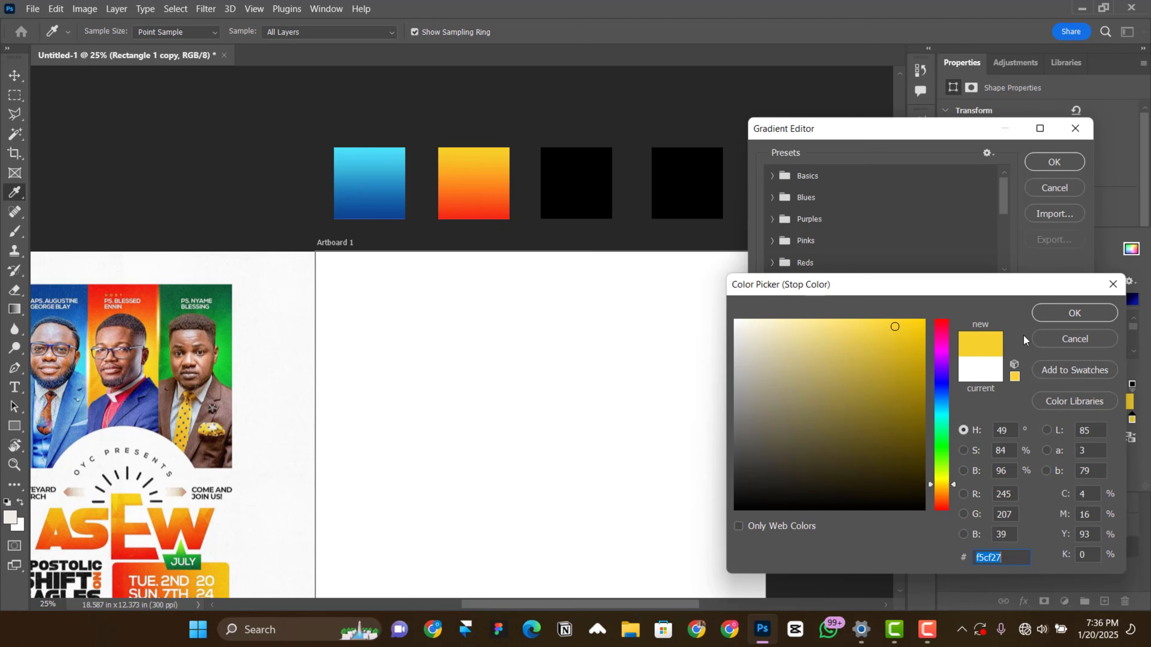
{"action": "left_click", "coordinate": [1048, 314]}
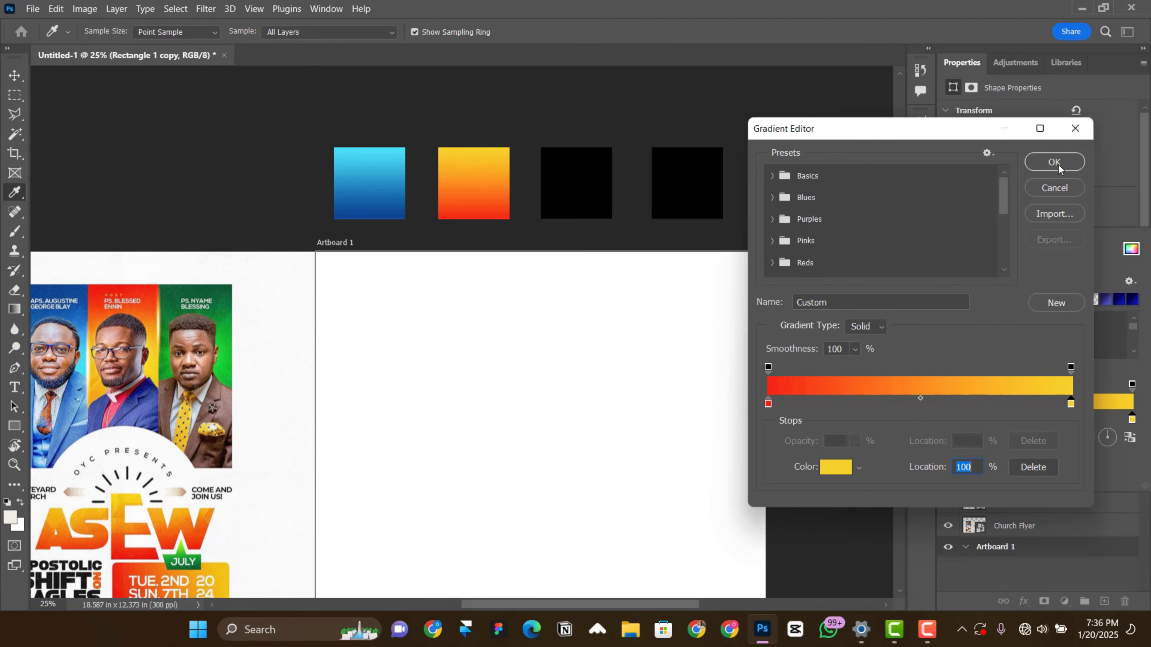
{"action": "left_click", "coordinate": [1060, 167]}
Step: Give the third square a linear gradient fill with its starting stop in dark green 0a552e, sampled from the flyer's green panel
{"action": "left_click", "coordinate": [588, 198]}
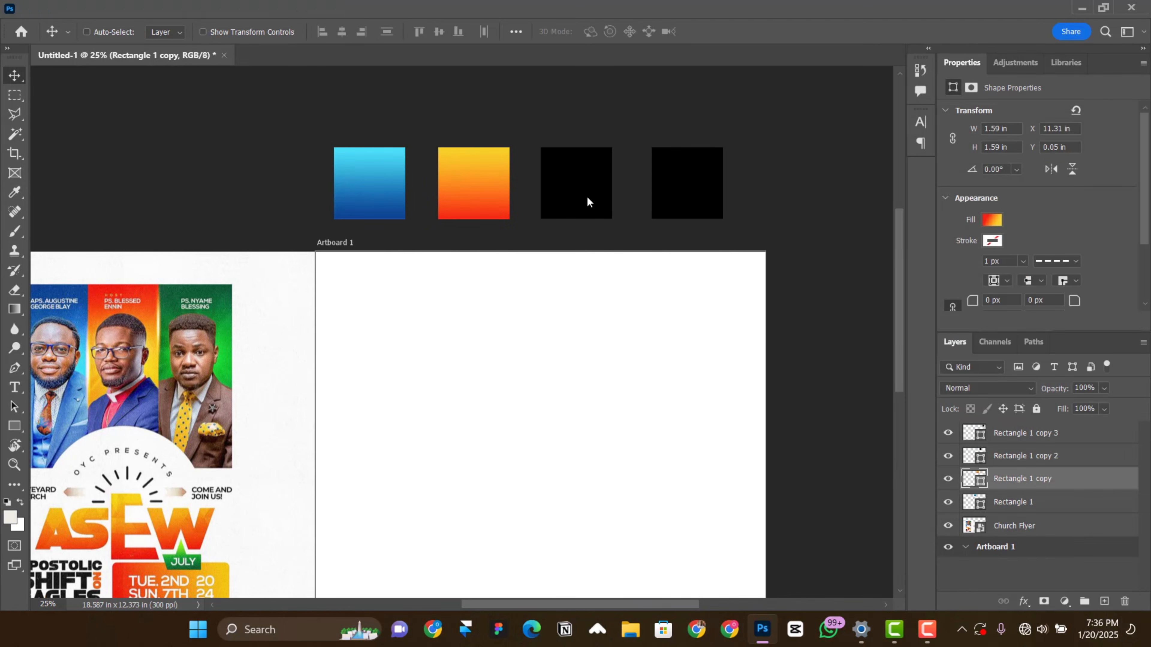
{"action": "left_click", "coordinate": [588, 198], "text": "ctrl"}
{"action": "left_click", "coordinate": [992, 219]}
{"action": "left_click", "coordinate": [1010, 253]}
{"action": "left_click", "coordinate": [996, 404]}
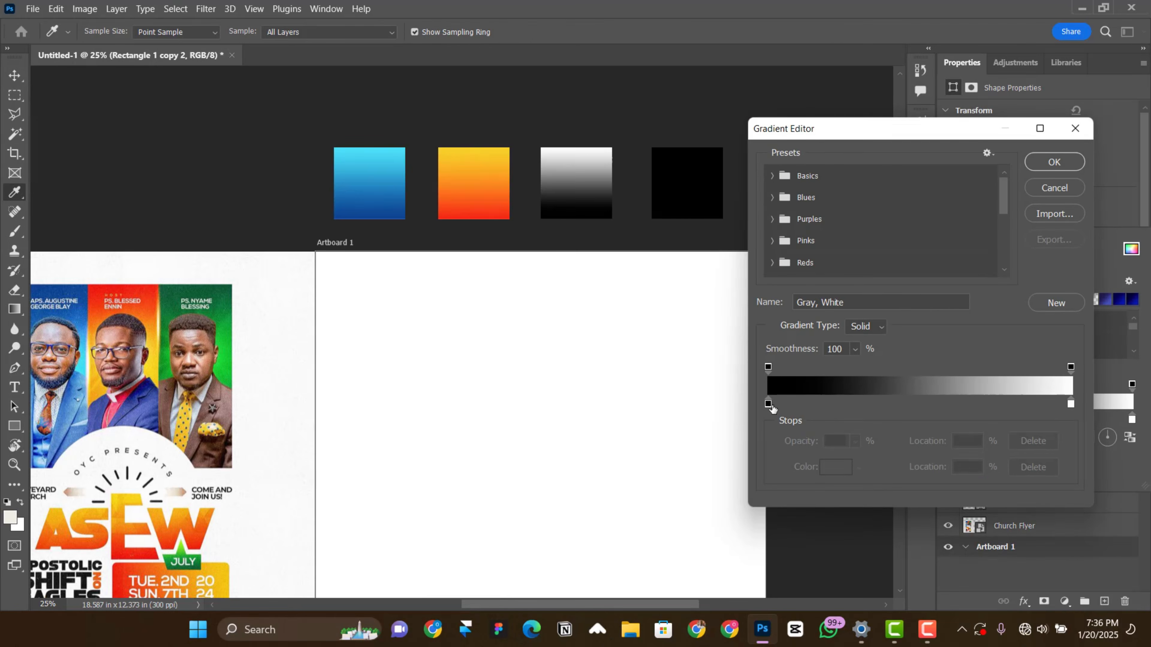
{"action": "double_click", "coordinate": [769, 404]}
{"action": "left_click", "coordinate": [218, 294]}
{"action": "left_click", "coordinate": [214, 294]}
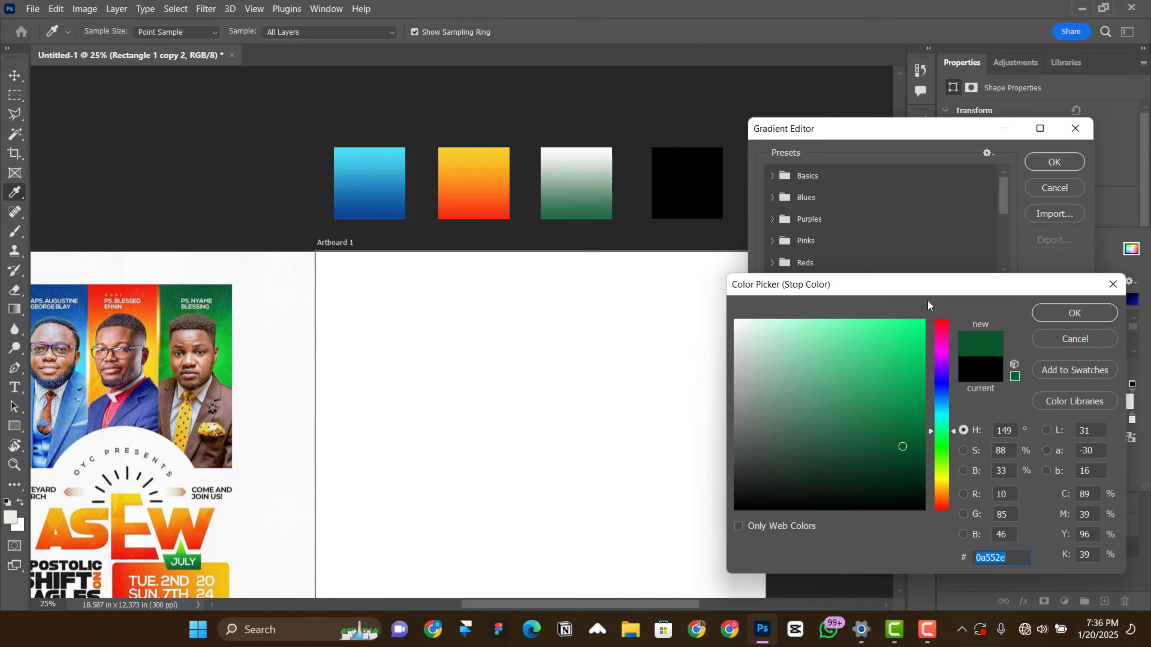
{"action": "left_click", "coordinate": [1058, 313]}
Step: Set the end stop of the third square's gradient to bright green 11cc2d, sampled from the flyer, and apply the gradient
{"action": "left_click", "coordinate": [1071, 403]}
{"action": "left_click", "coordinate": [832, 469]}
{"action": "left_click", "coordinate": [225, 363]}
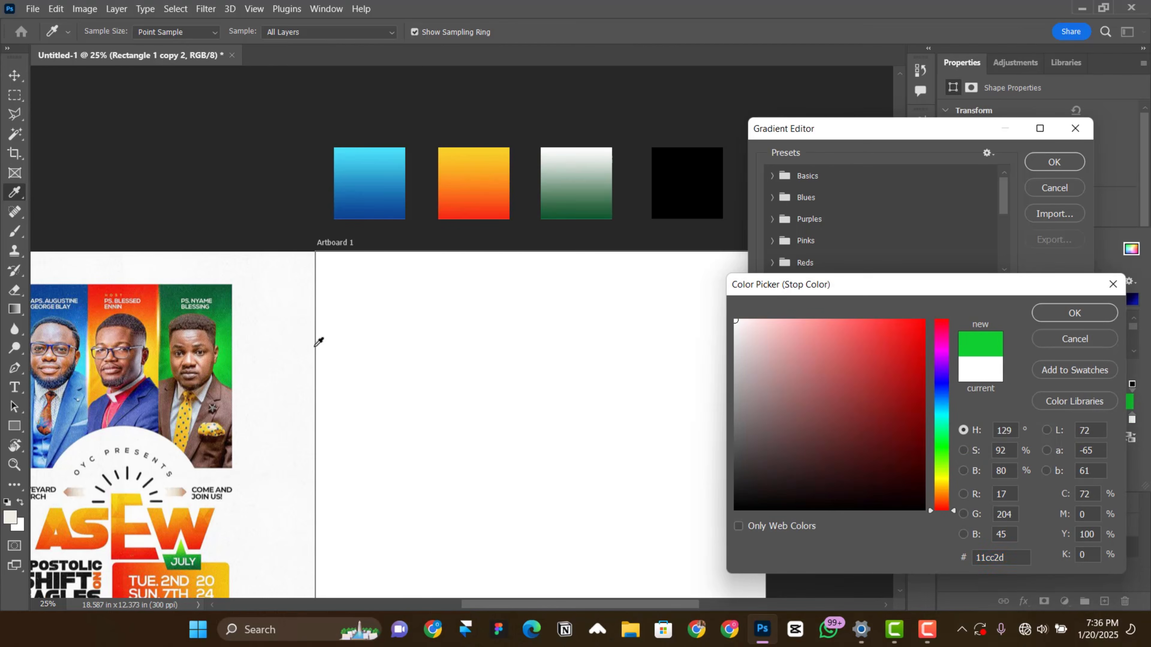
{"action": "left_click", "coordinate": [1065, 313]}
{"action": "left_click", "coordinate": [1054, 164]}
Step: Fill the fourth square with the solid near-black sampled from the flyer's dark headline lettering
{"action": "left_click", "coordinate": [705, 182], "text": "ctrl"}
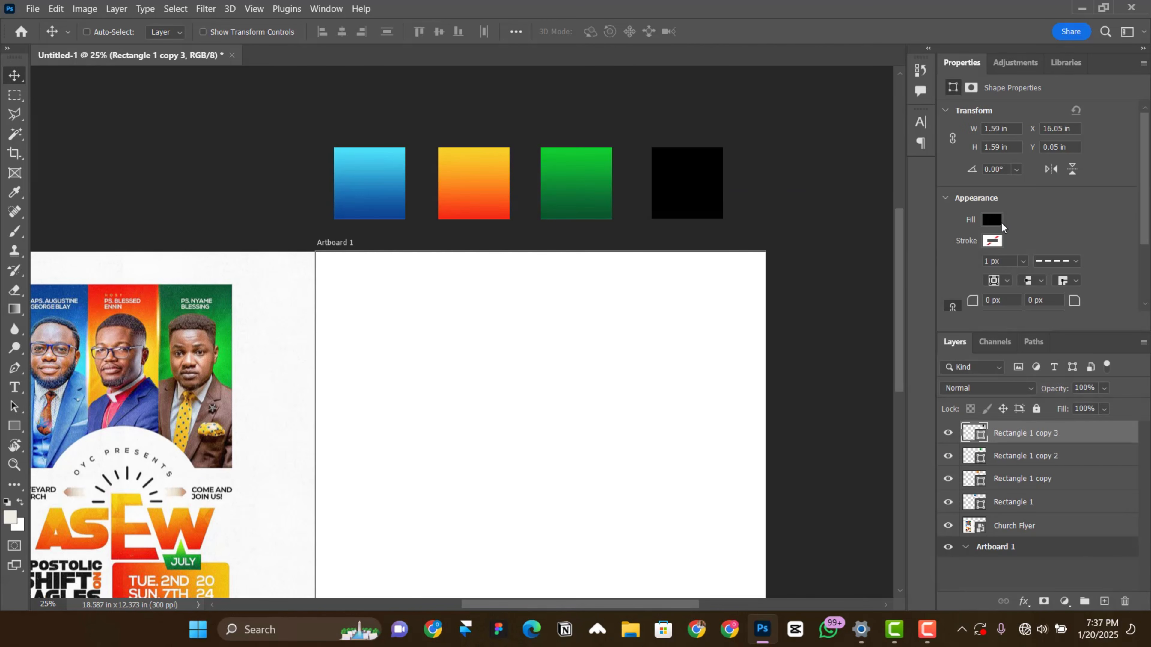
{"action": "left_click", "coordinate": [1000, 223]}
{"action": "left_click", "coordinate": [1132, 249]}
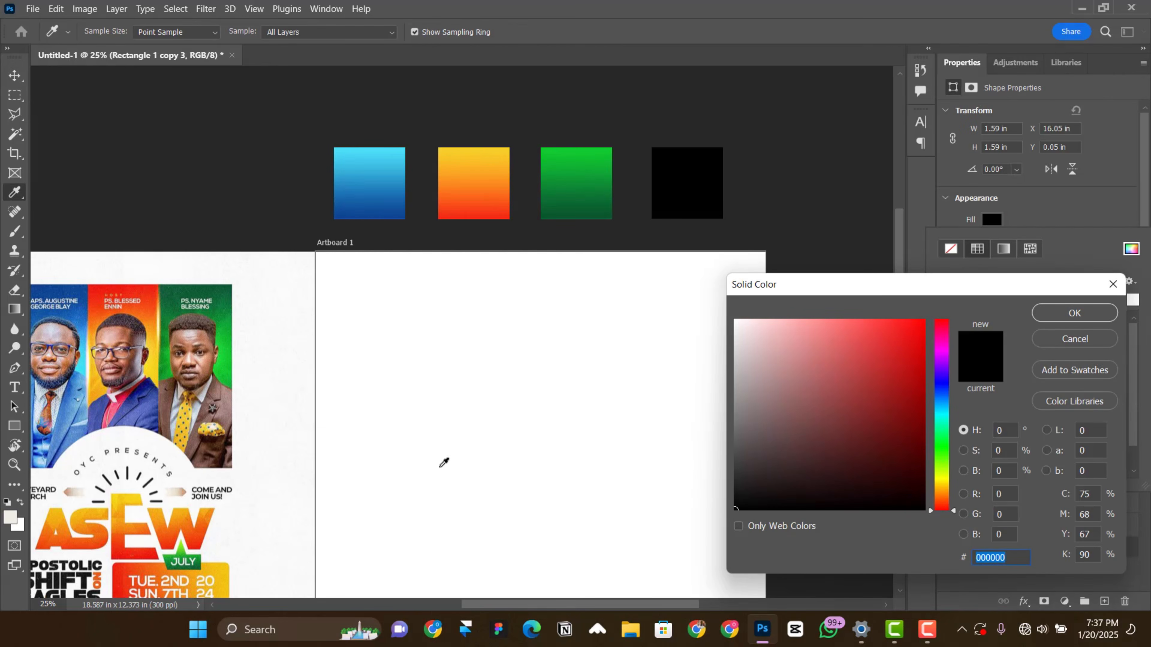
{"action": "left_click", "coordinate": [67, 579]}
{"action": "left_click", "coordinate": [1096, 318]}
{"action": "left_click", "coordinate": [14, 75]}
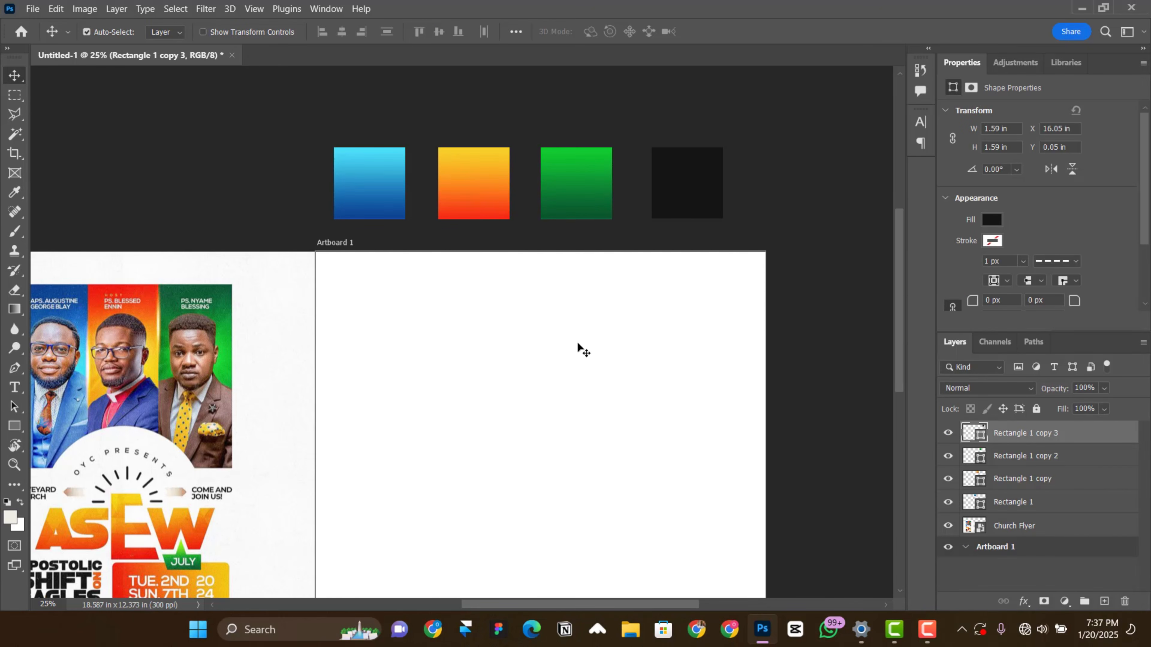
Step: Delete the placed Church Flyer reference layer beside the artboard
{"action": "key", "text": "ctrl+minus"}
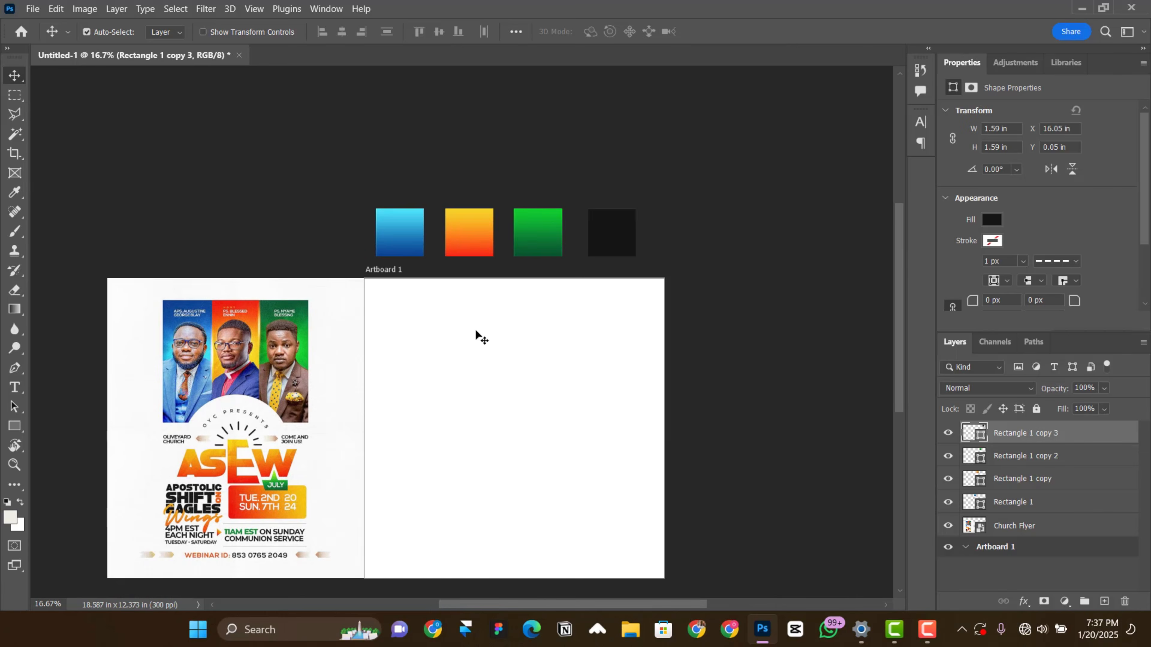
{"action": "scroll", "coordinate": [266, 343], "scroll_direction": "down", "scroll_amount": 1}
{"action": "right_click", "coordinate": [266, 344]}
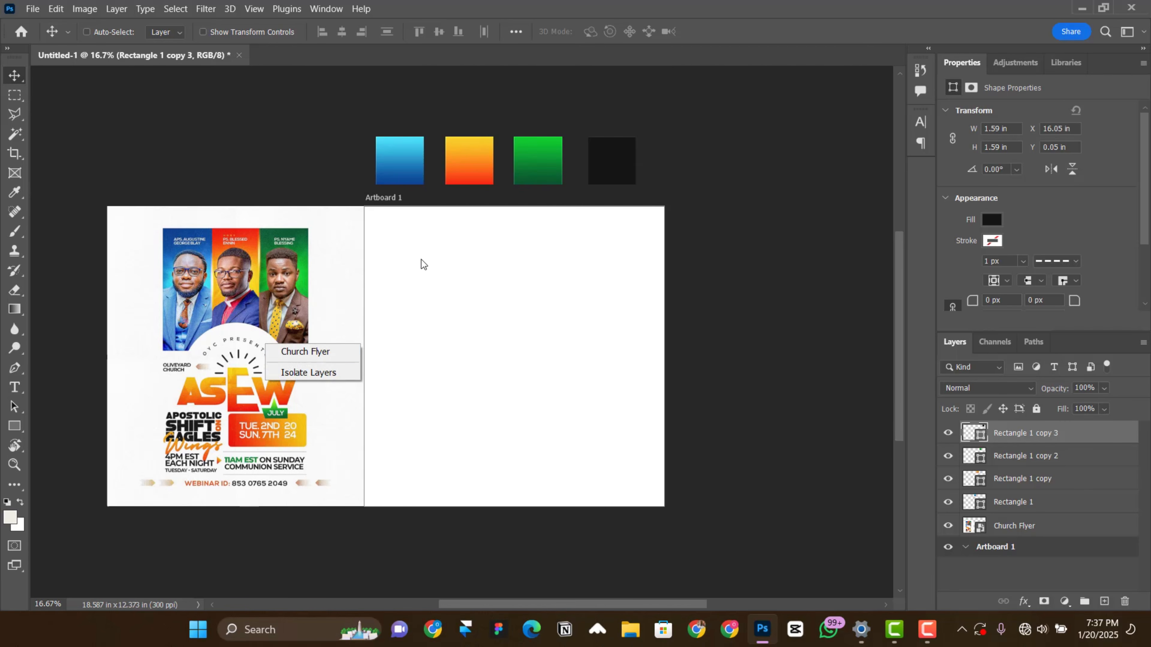
{"action": "left_click", "coordinate": [297, 352]}
{"action": "key", "text": "Delete"}
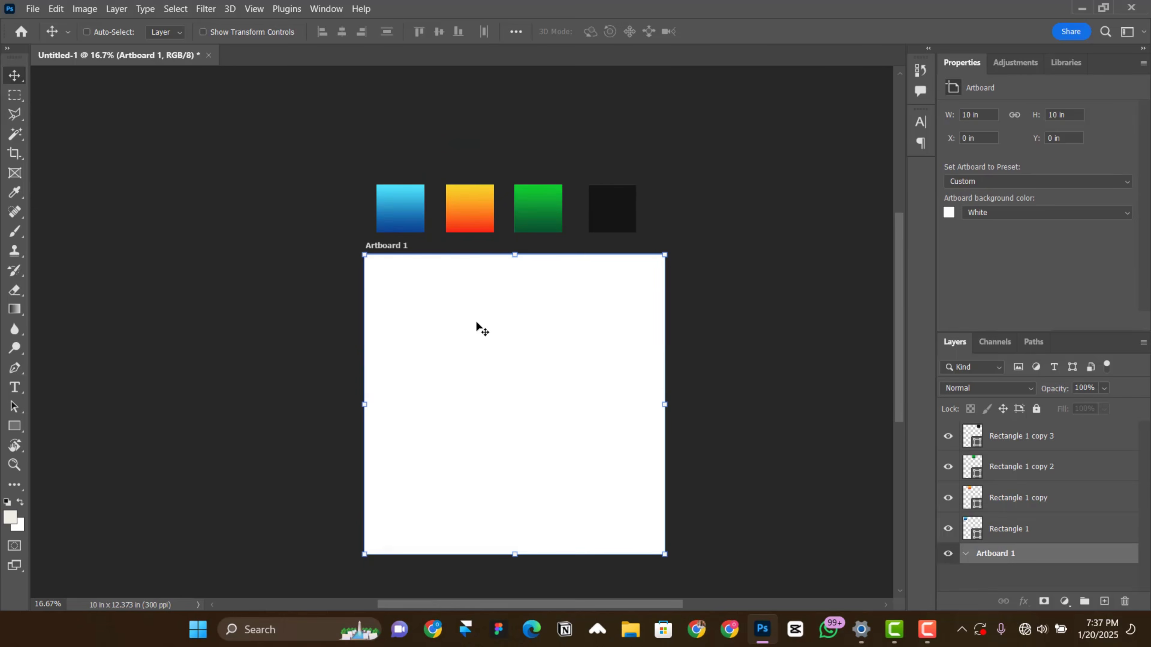
Step: Draw a tall rectangle about 2.53 in wide and 5.2 in high in the upper-left part of the artboard
{"action": "key", "text": "ctrl+plus"}
{"action": "left_click_drag", "start_coordinate": [579, 361], "coordinate": [583, 452]}
{"action": "scroll", "coordinate": [391, 423], "scroll_direction": "down", "scroll_amount": 4}
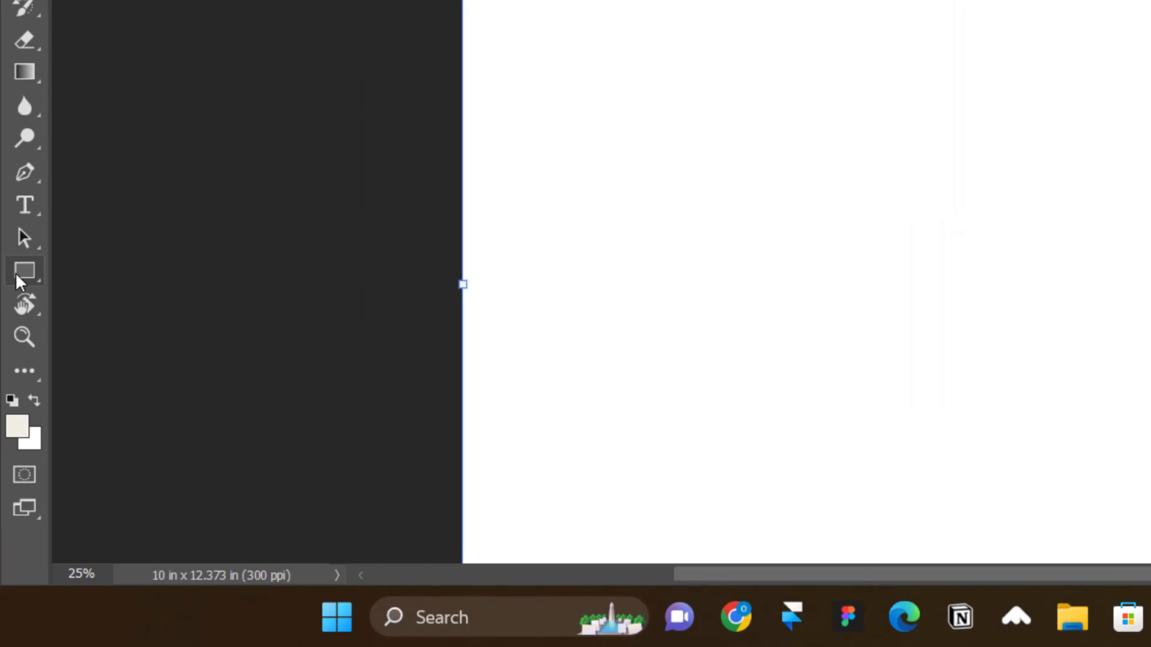
{"action": "right_click", "coordinate": [22, 275]}
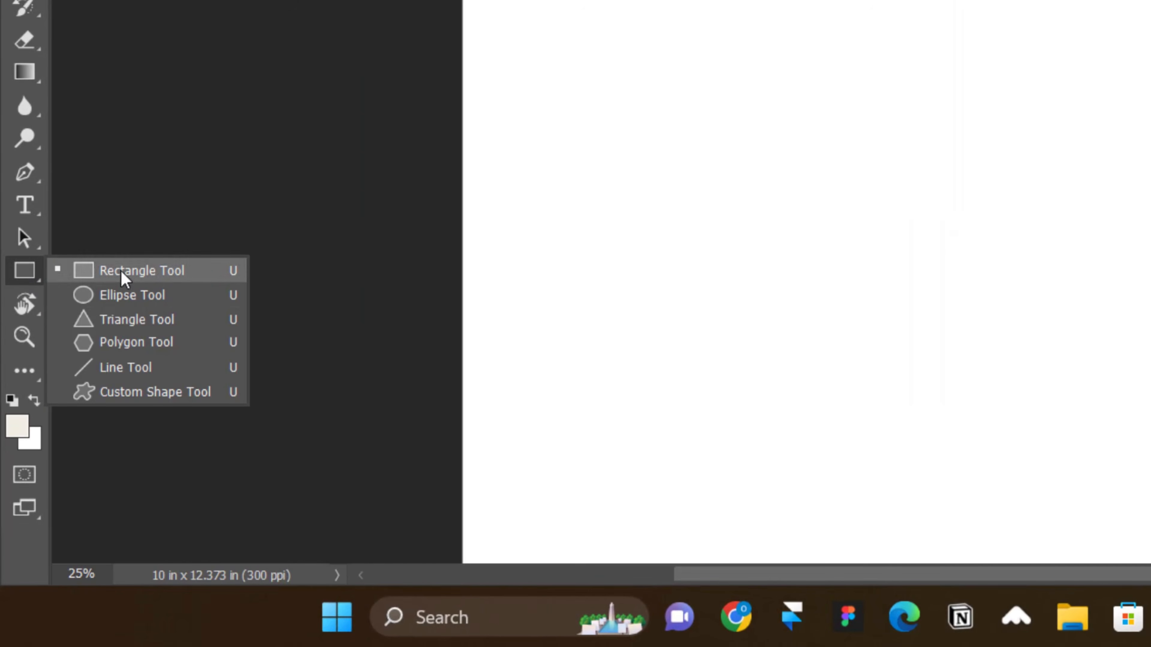
{"action": "left_click", "coordinate": [143, 271]}
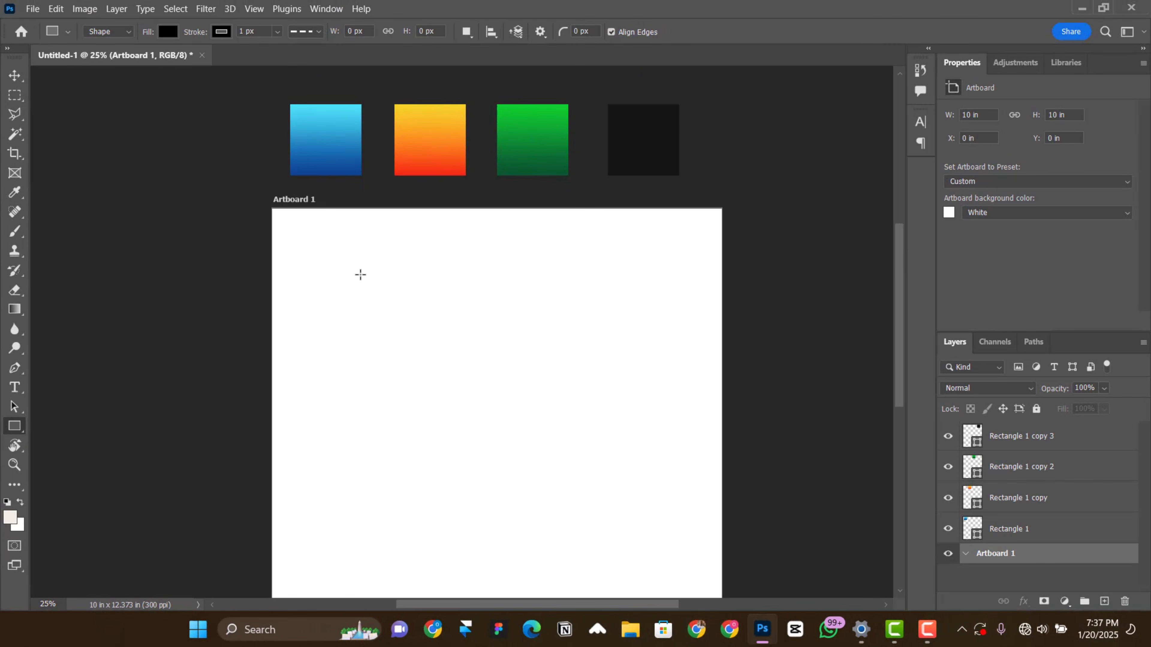
{"action": "left_click_drag", "start_coordinate": [358, 273], "coordinate": [472, 506]}
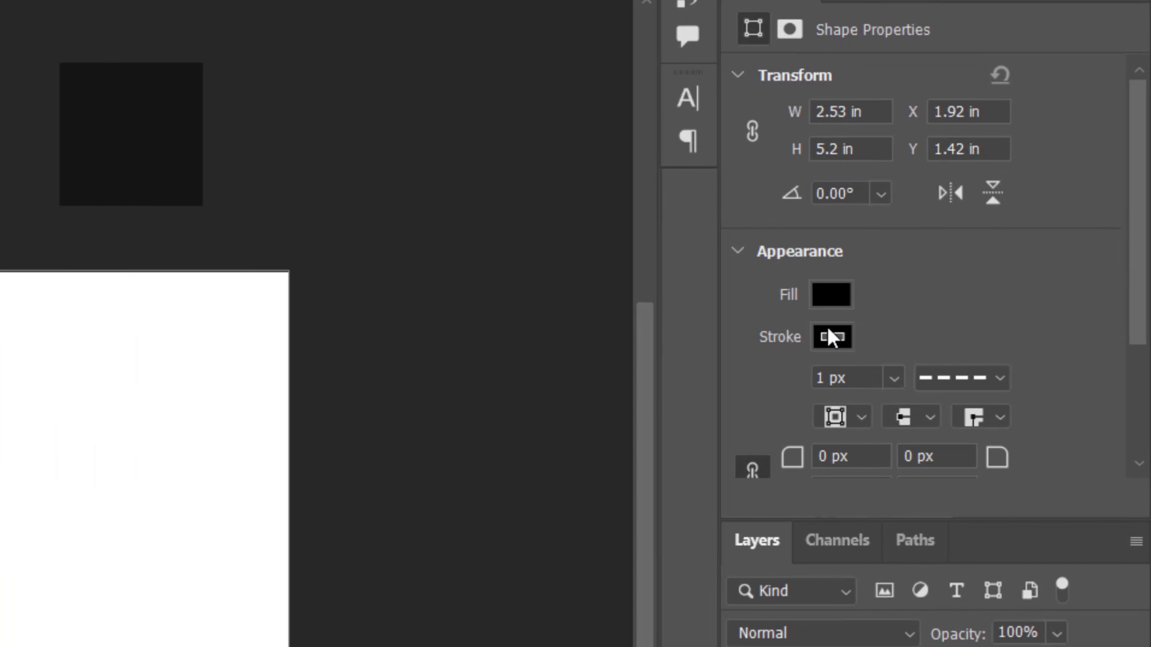
Step: Remove the stroke from the tall rectangle
{"action": "left_click", "coordinate": [992, 239]}
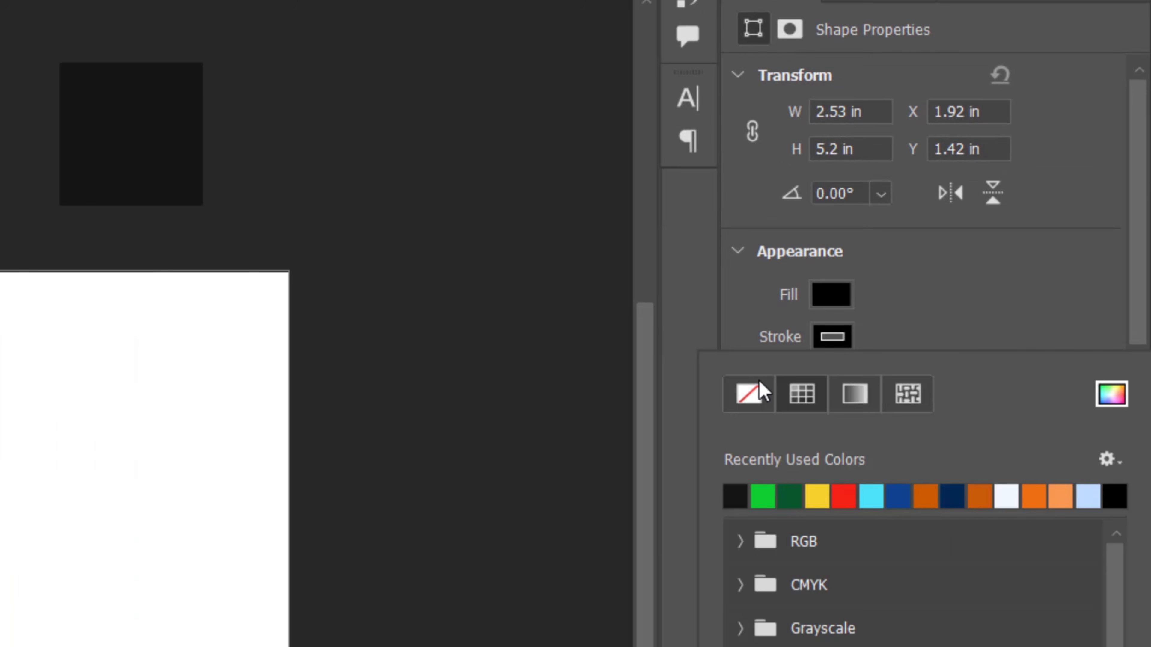
{"action": "left_click", "coordinate": [761, 391]}
{"action": "left_click", "coordinate": [917, 294]}
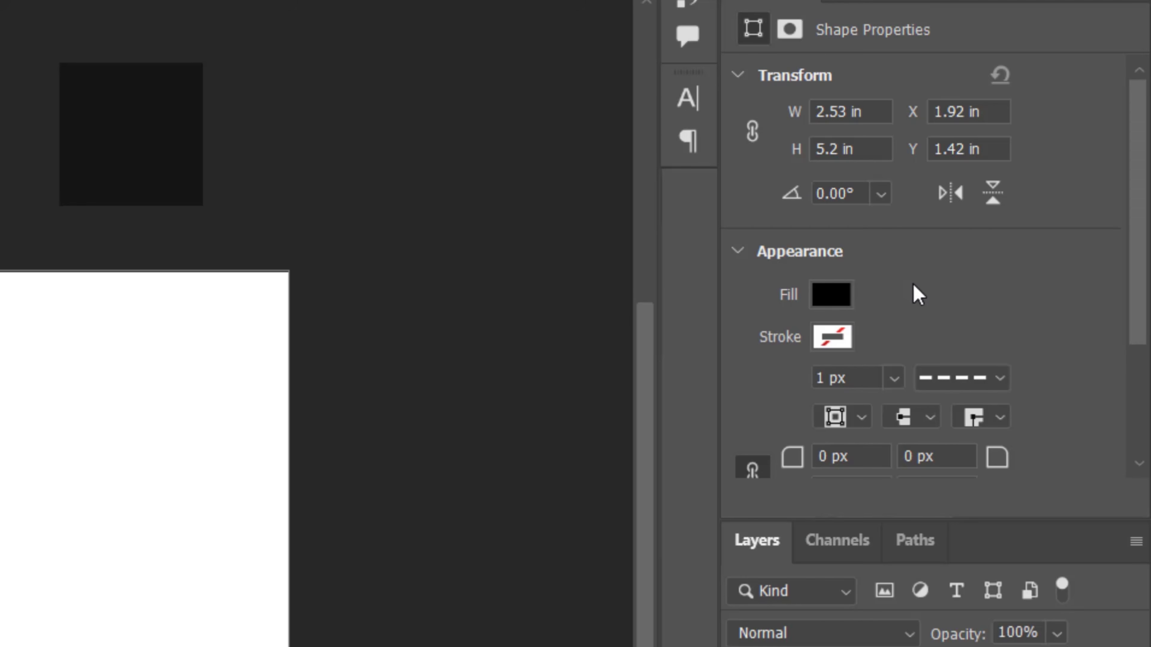
Step: Give the tall rectangle a linear gradient fill with its starting stop in light blue 4bdef6, sampled from the blue swatch
{"action": "left_click", "coordinate": [831, 294]}
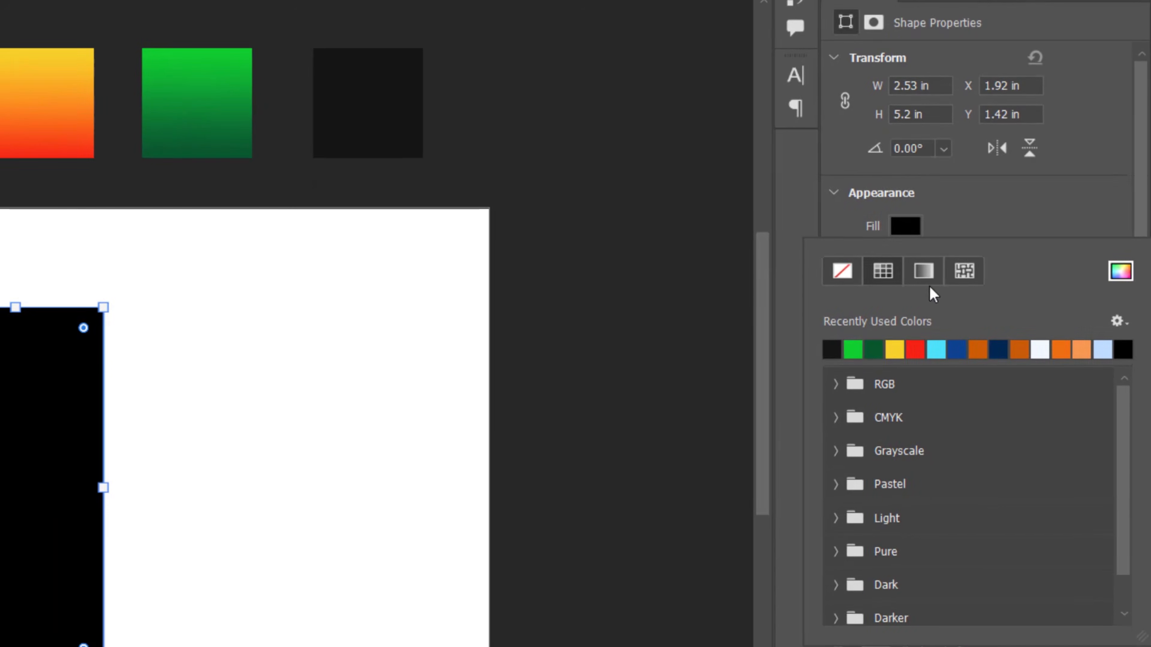
{"action": "left_click", "coordinate": [931, 271]}
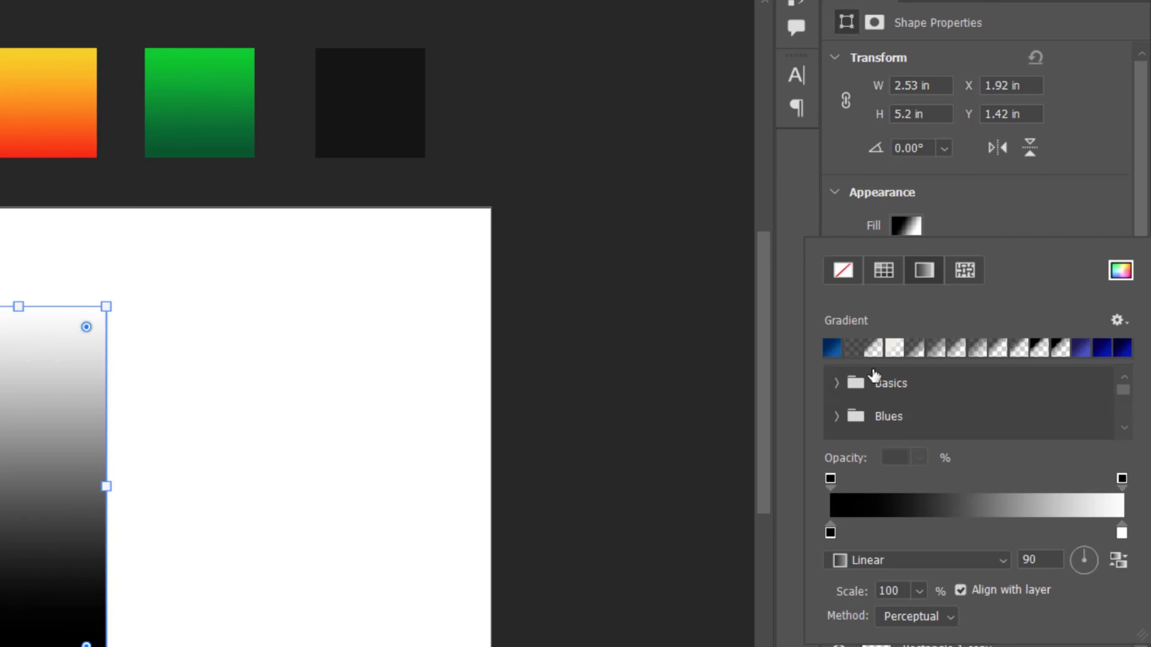
{"action": "left_click", "coordinate": [1003, 507]}
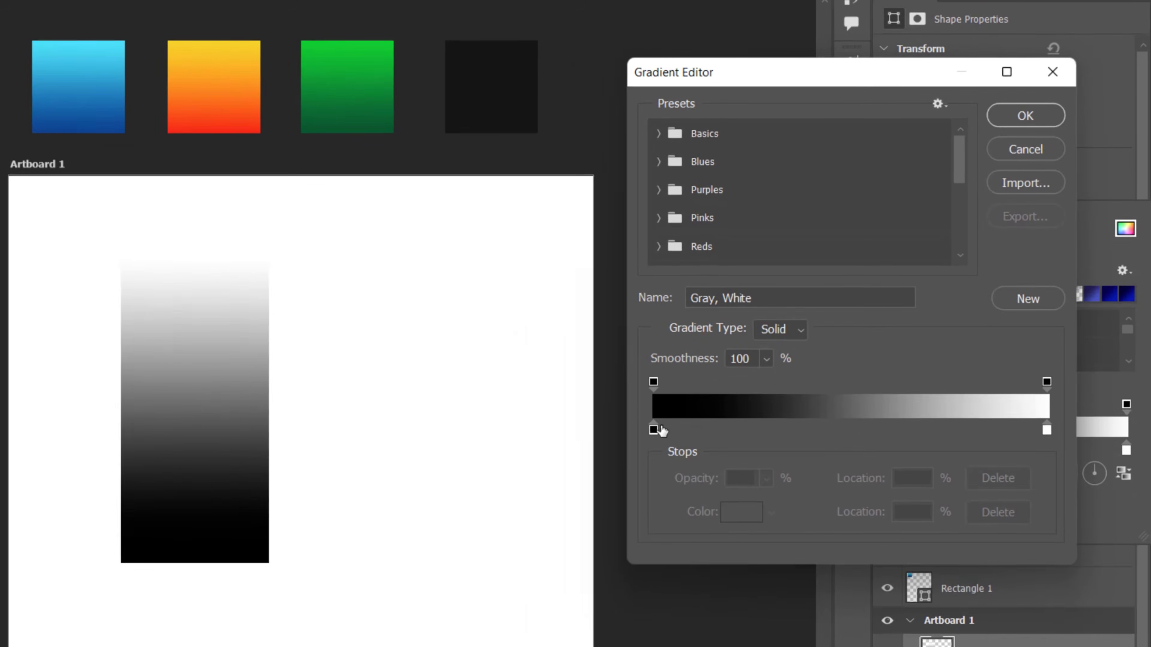
{"action": "left_click", "coordinate": [654, 429]}
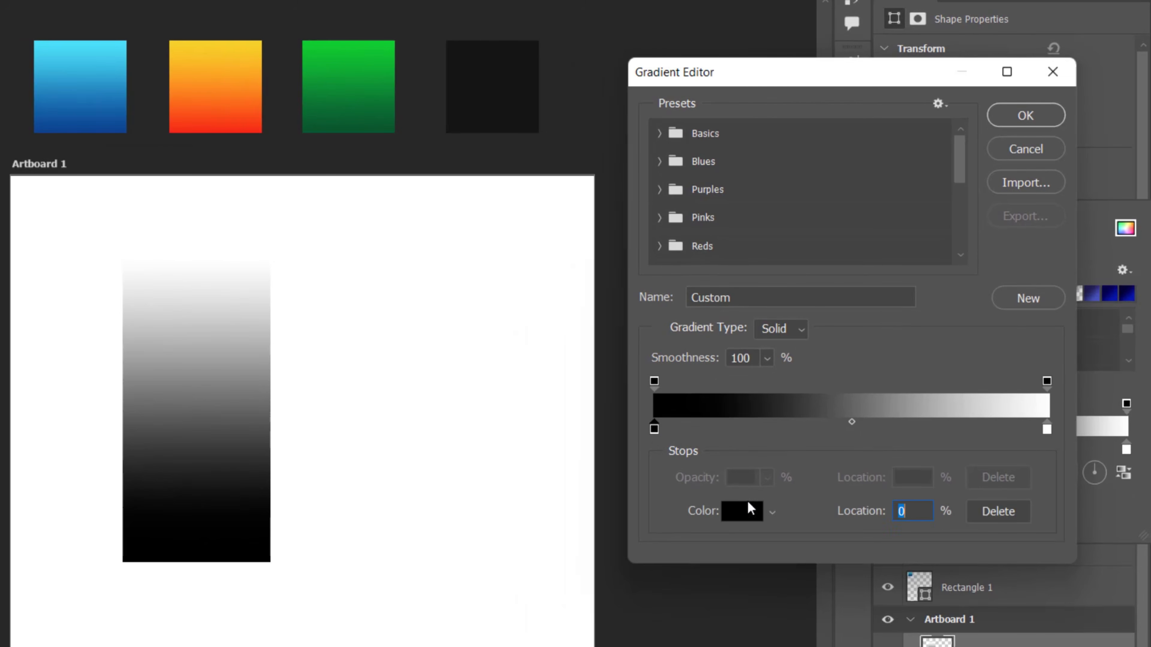
{"action": "left_click", "coordinate": [743, 513]}
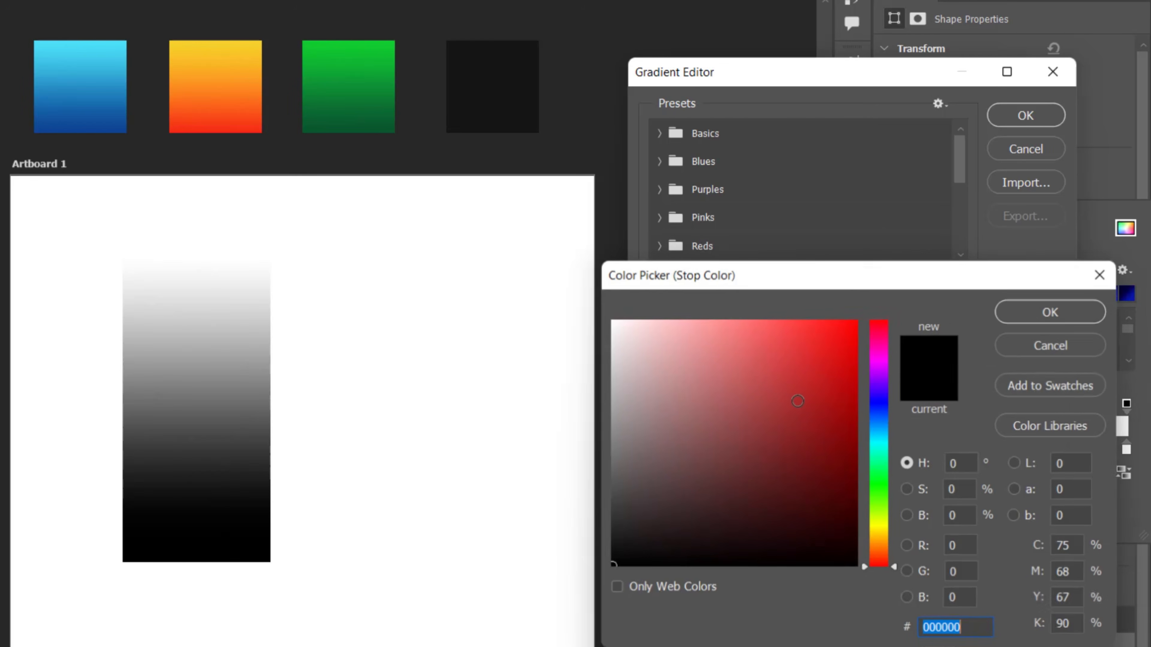
{"action": "left_click", "coordinate": [1061, 313]}
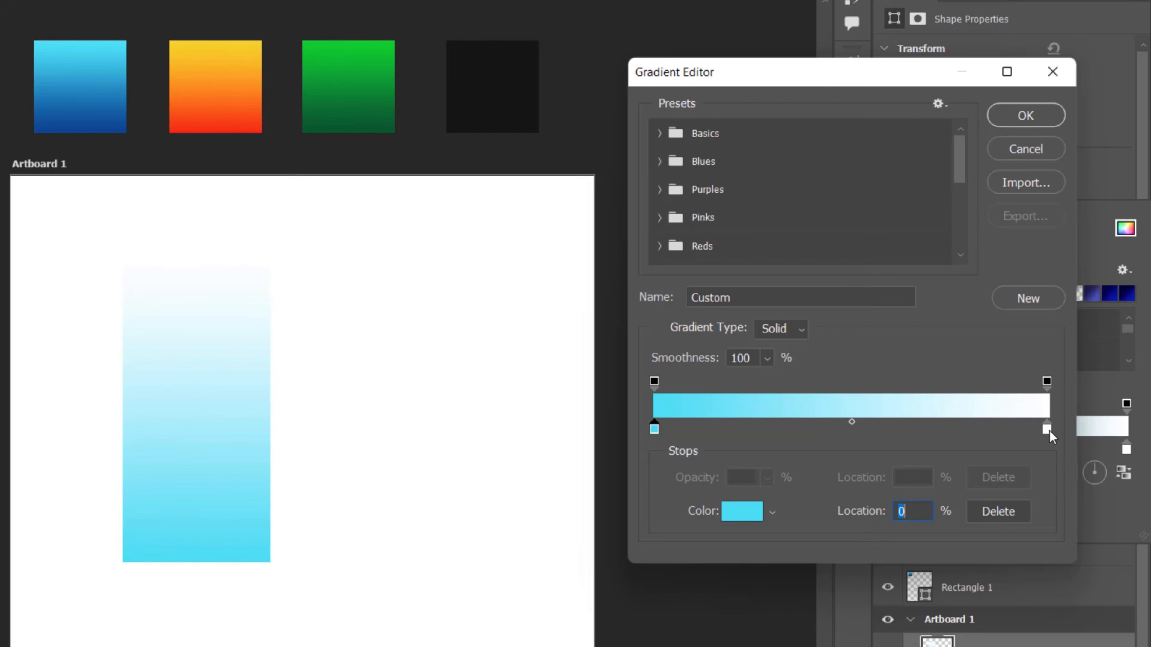
Step: Set the end stop of the tall rectangle's gradient to dark blue, sampled from the blue swatch and darkened slightly
{"action": "left_click", "coordinate": [1047, 429]}
{"action": "left_click", "coordinate": [728, 511]}
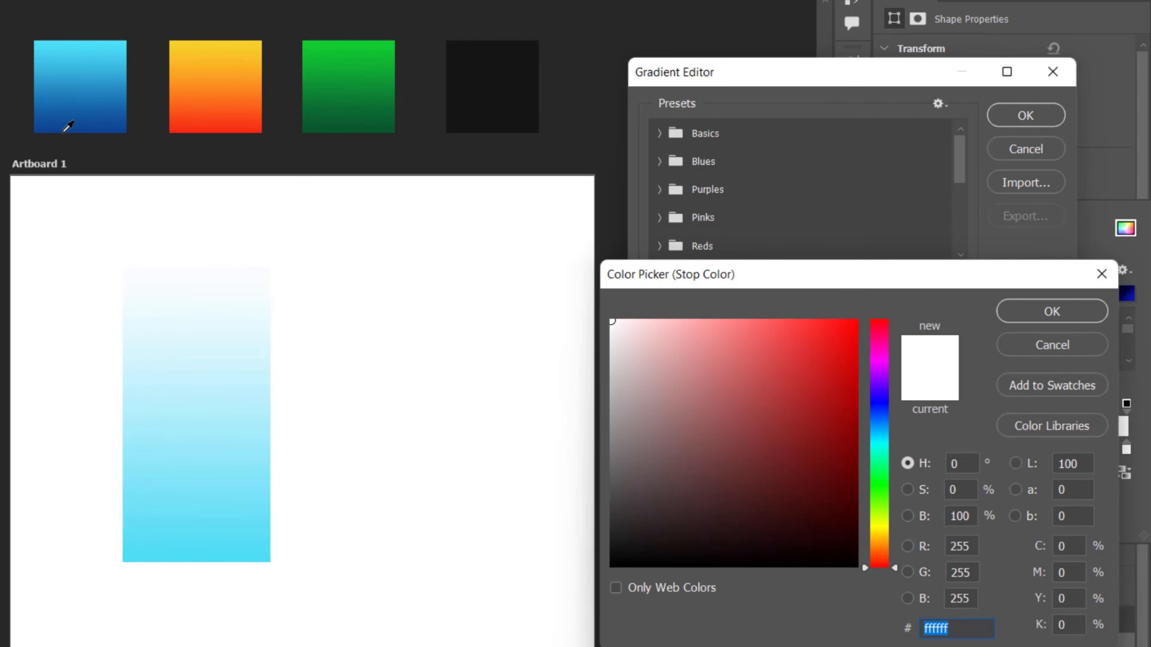
{"action": "left_click", "coordinate": [89, 125]}
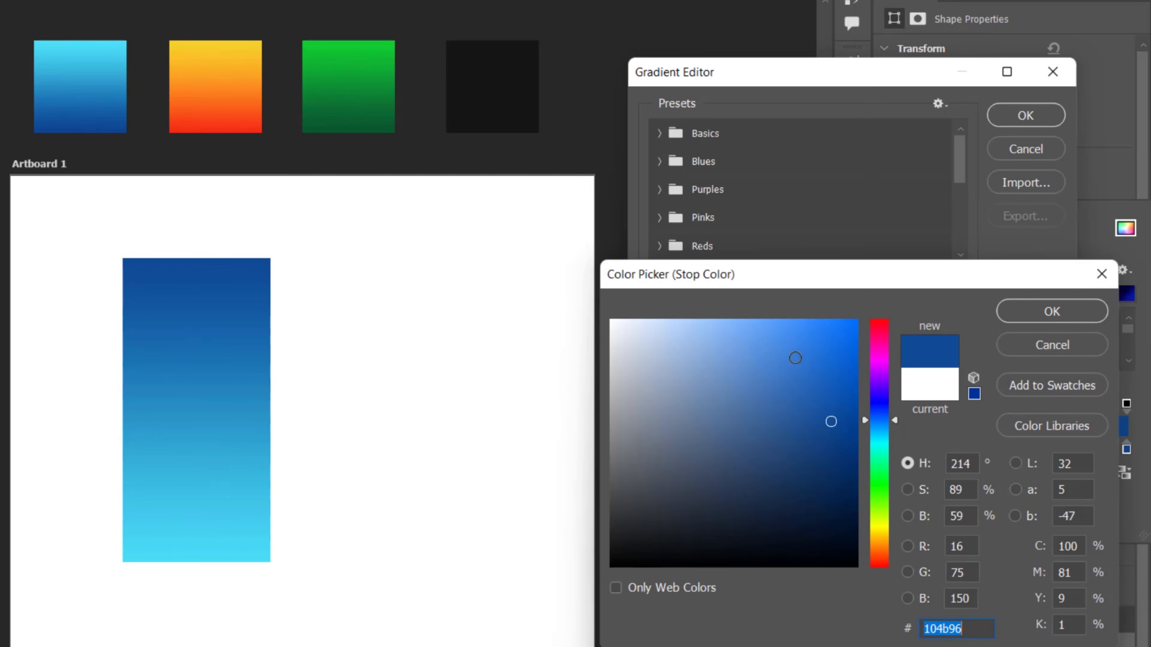
{"action": "left_click", "coordinate": [832, 429]}
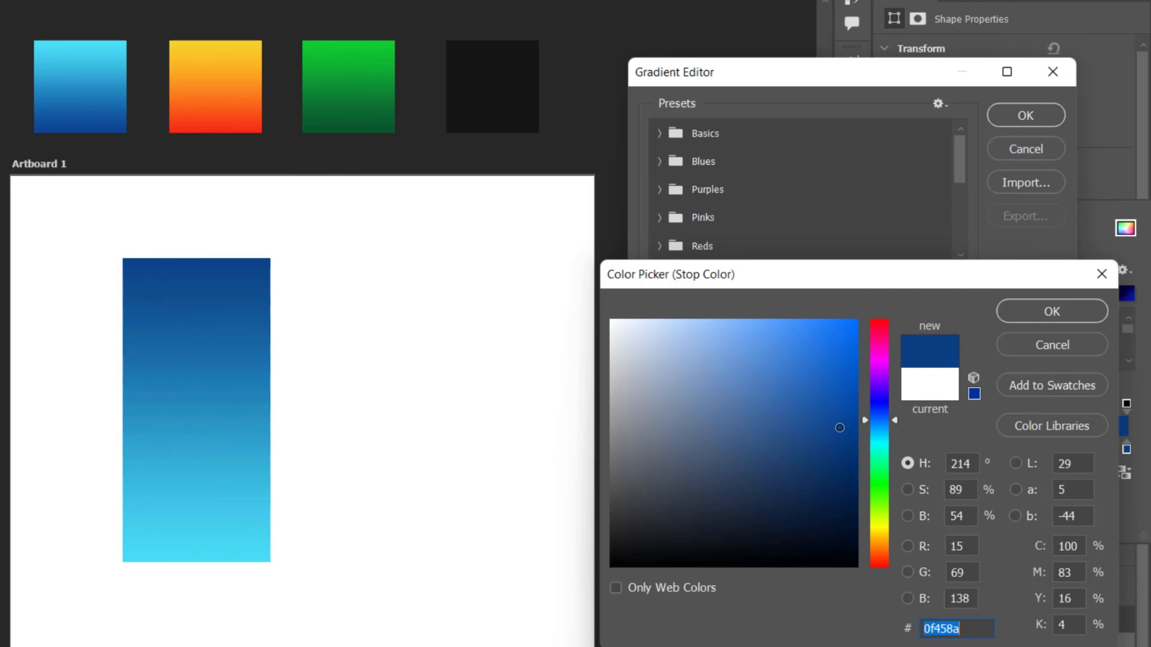
{"action": "left_click", "coordinate": [832, 438]}
{"action": "key", "text": "Return"}
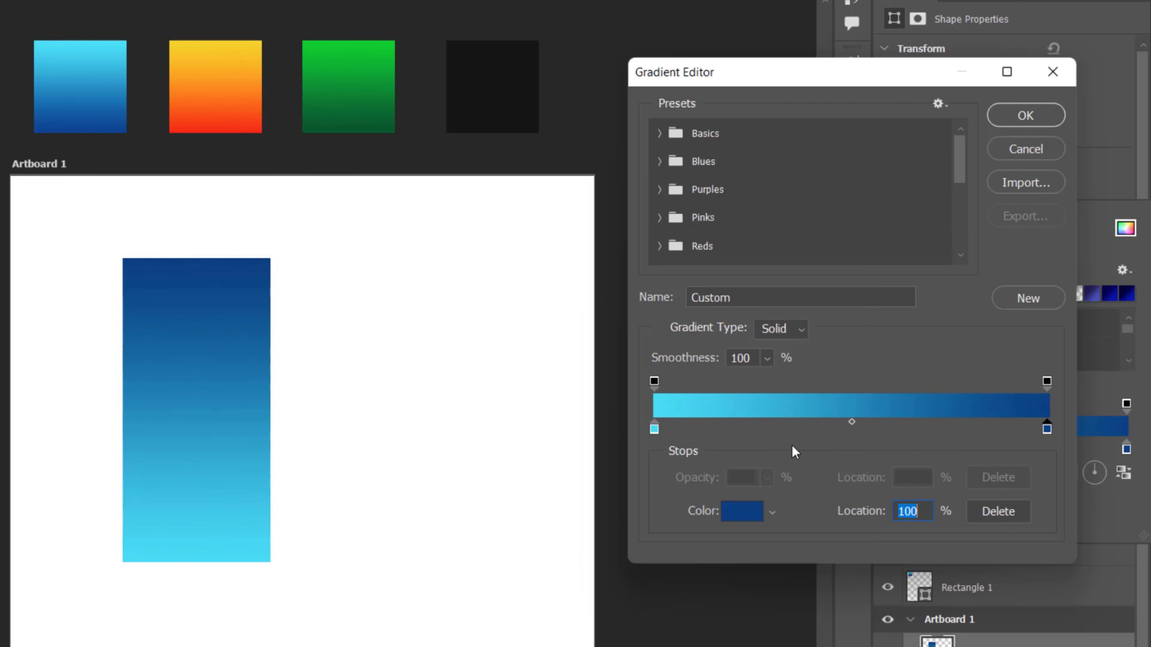
Step: Set the midpoint location between the two blue stops to 75% and apply the gradient to the tall rectangle
{"action": "left_click_drag", "start_coordinate": [851, 421], "coordinate": [758, 443]}
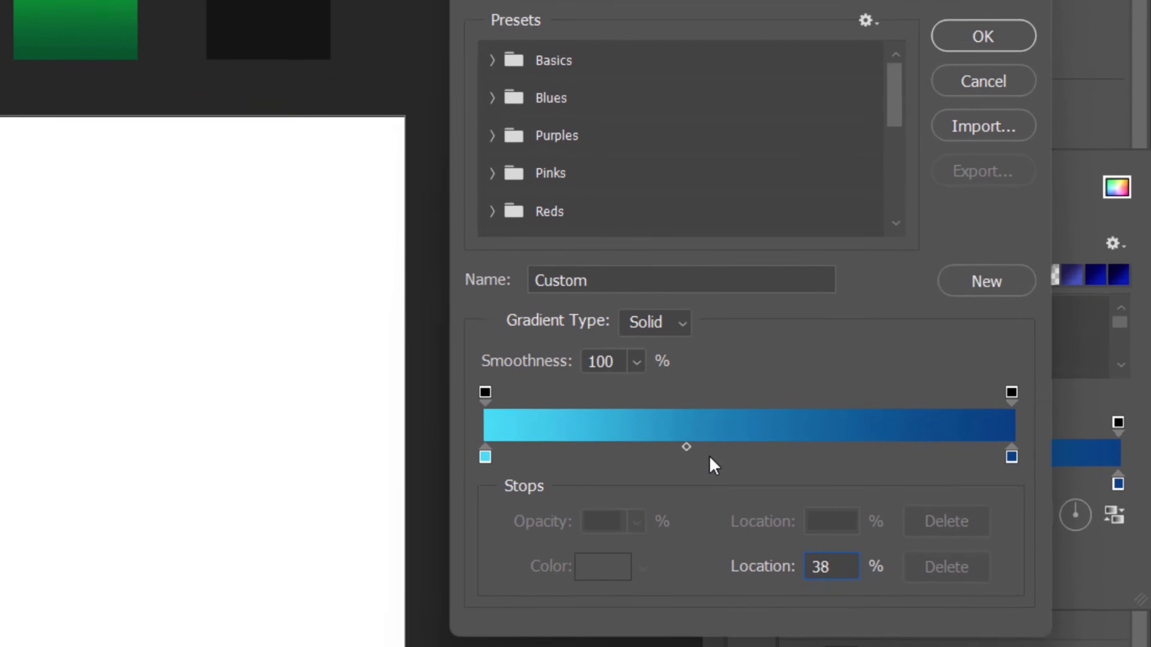
{"action": "type", "text": "8"}
{"action": "key", "text": "BackSpace"}
{"action": "type", "text": "75"}
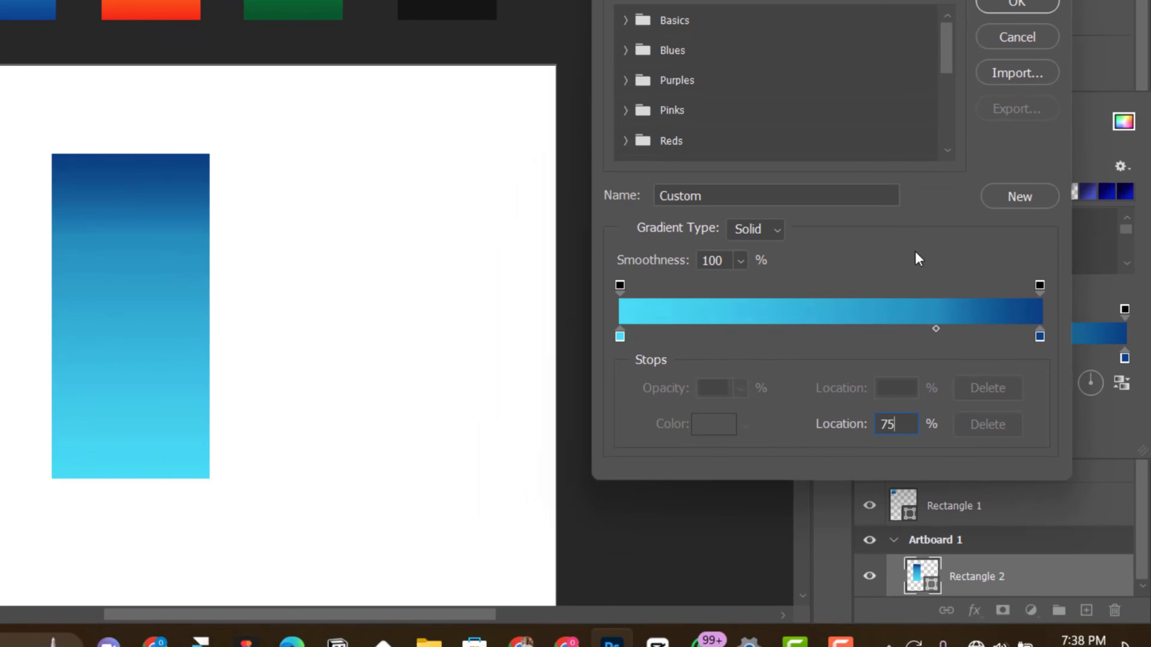
{"action": "key", "text": "Return"}
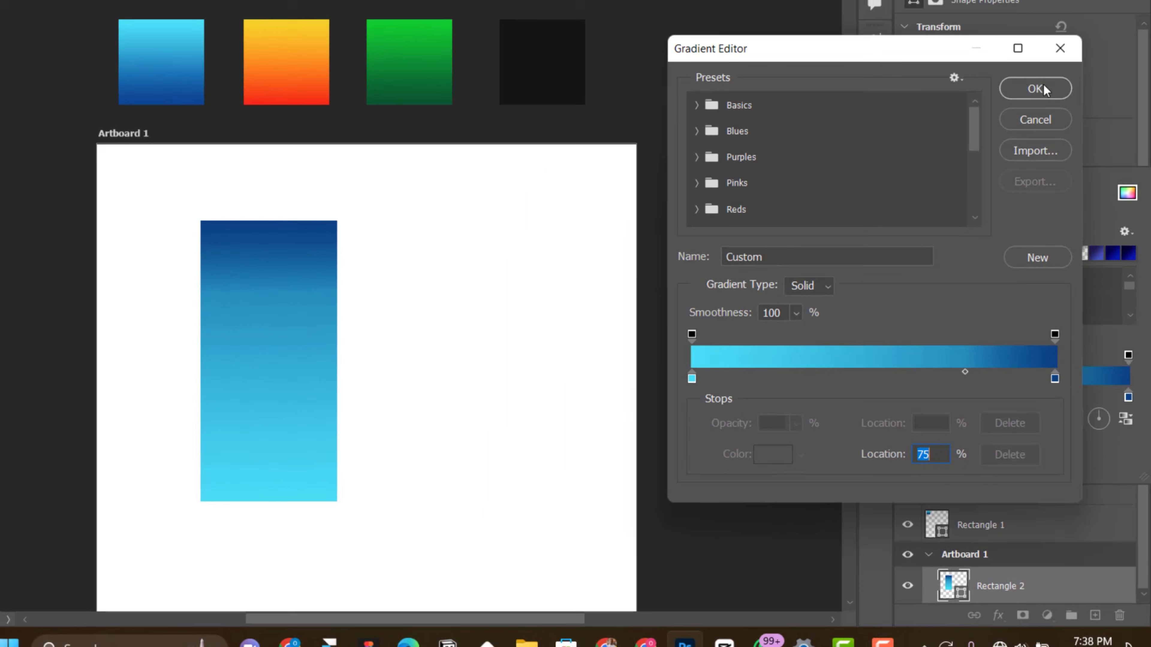
{"action": "left_click", "coordinate": [1017, 5]}
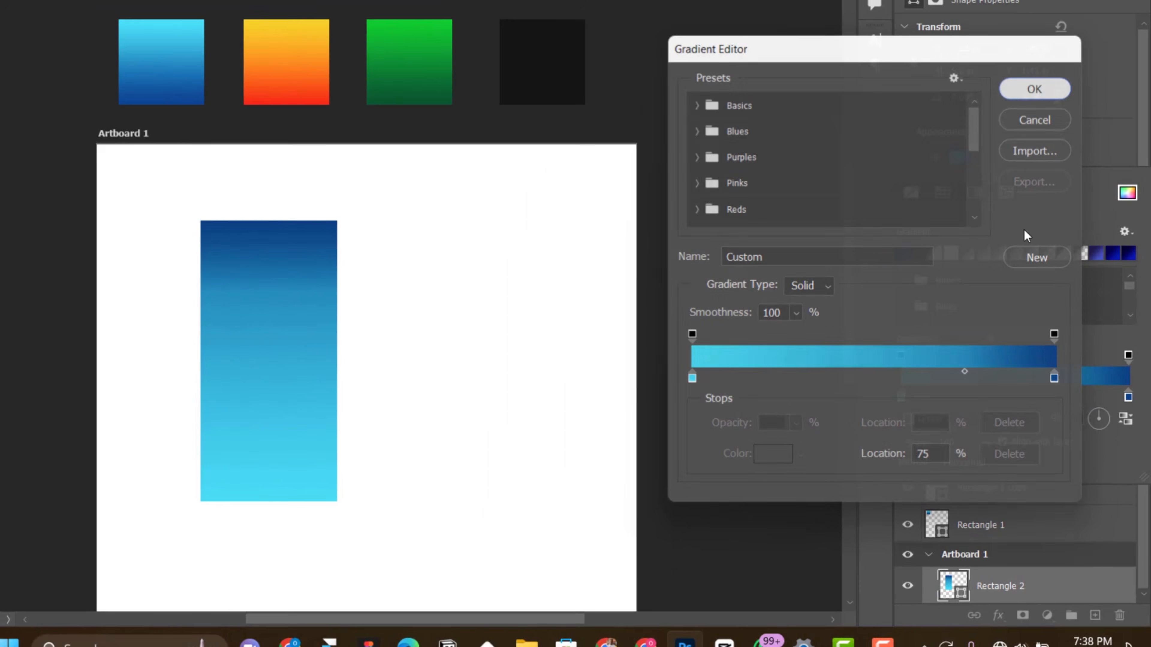
{"action": "key", "text": "Escape"}
Step: Duplicate the tall blue rectangle twice horizontally to form a row of three panels on the artboard
{"action": "right_click", "coordinate": [259, 347]}
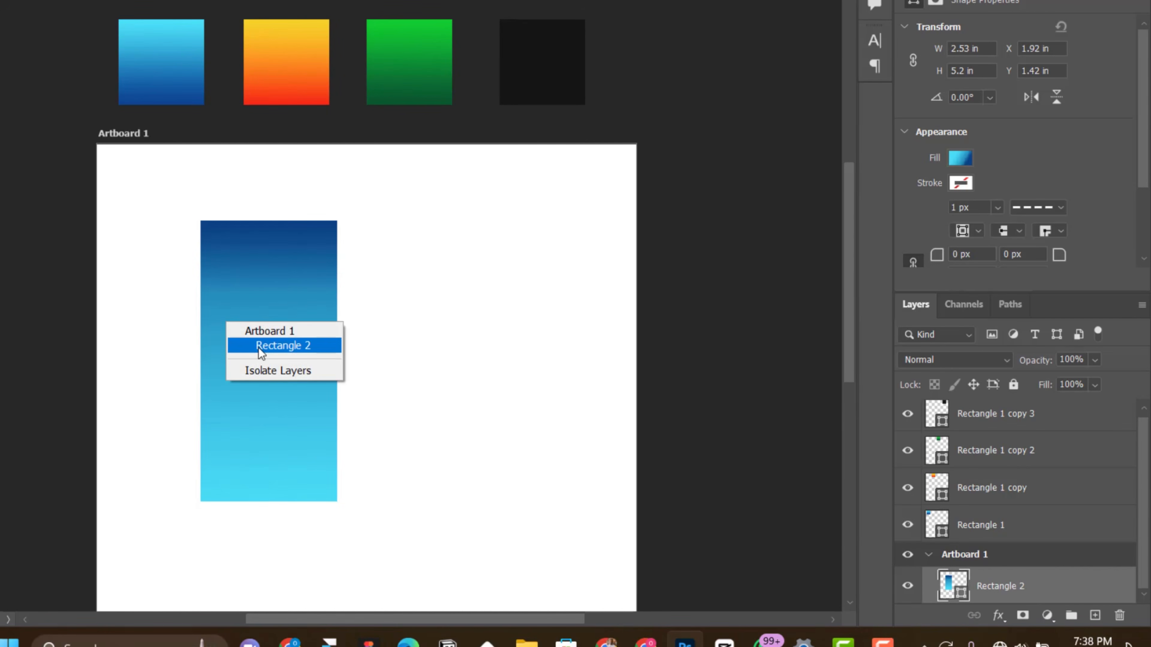
{"action": "left_click", "coordinate": [259, 346]}
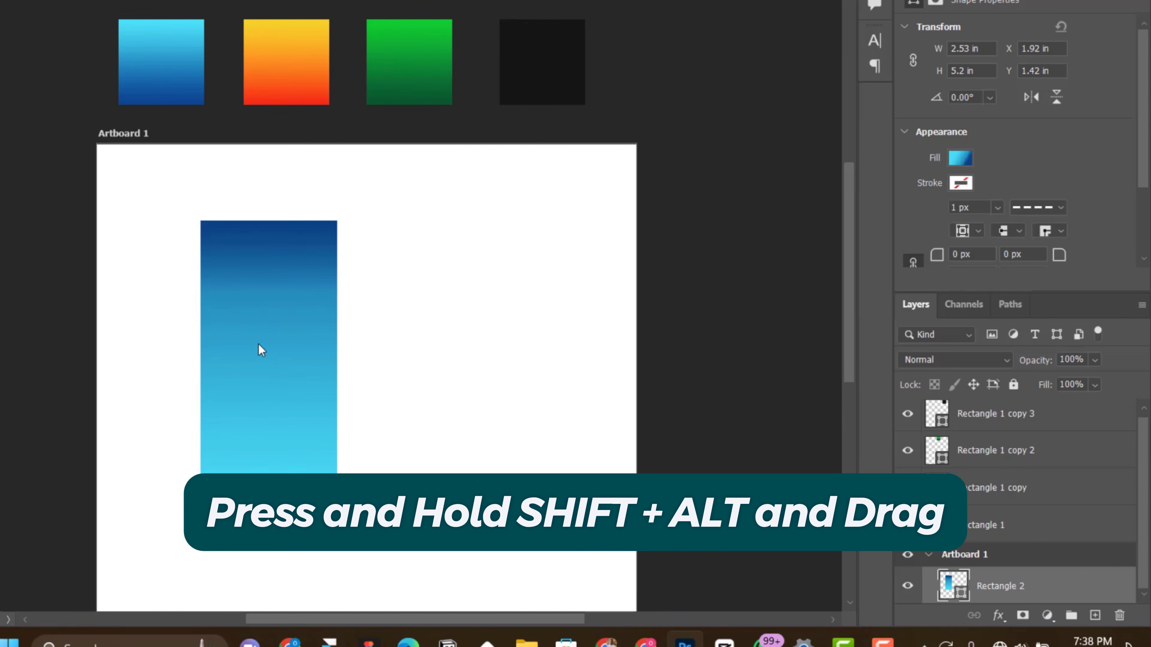
{"action": "left_click_drag", "start_coordinate": [270, 347], "coordinate": [550, 345]}
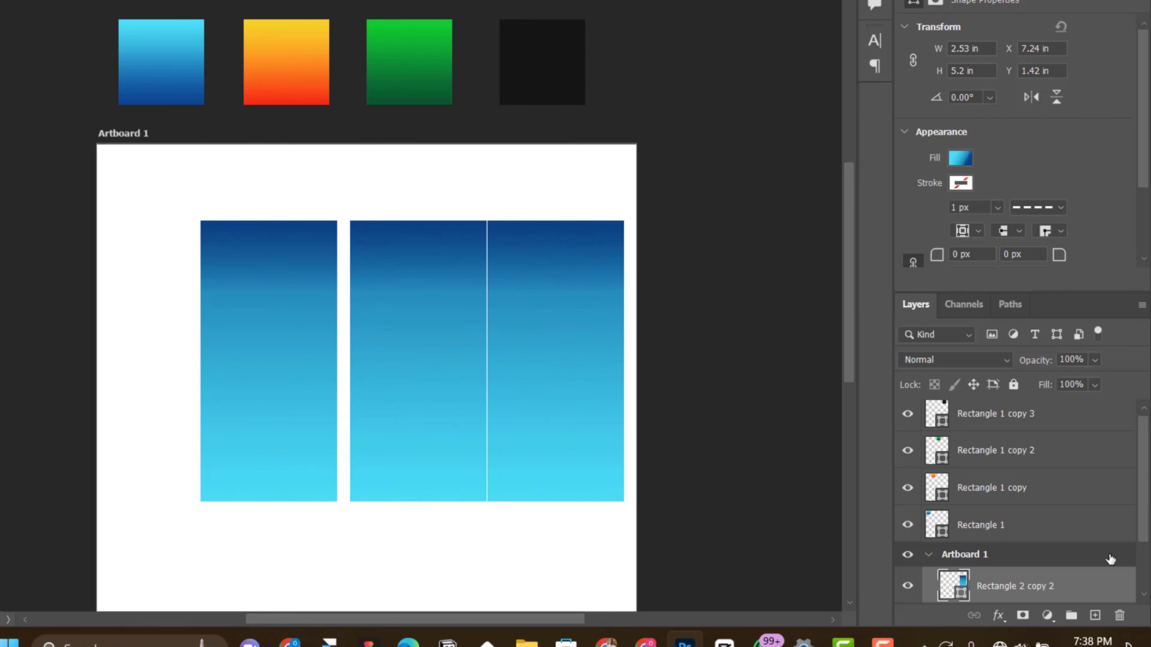
Step: Scale the three blue rectangles together to about 82% and centre them horizontally on the artboard
{"action": "scroll", "coordinate": [1110, 559], "scroll_direction": "down", "scroll_amount": 3}
{"action": "left_click", "coordinate": [1017, 588], "text": "shift"}
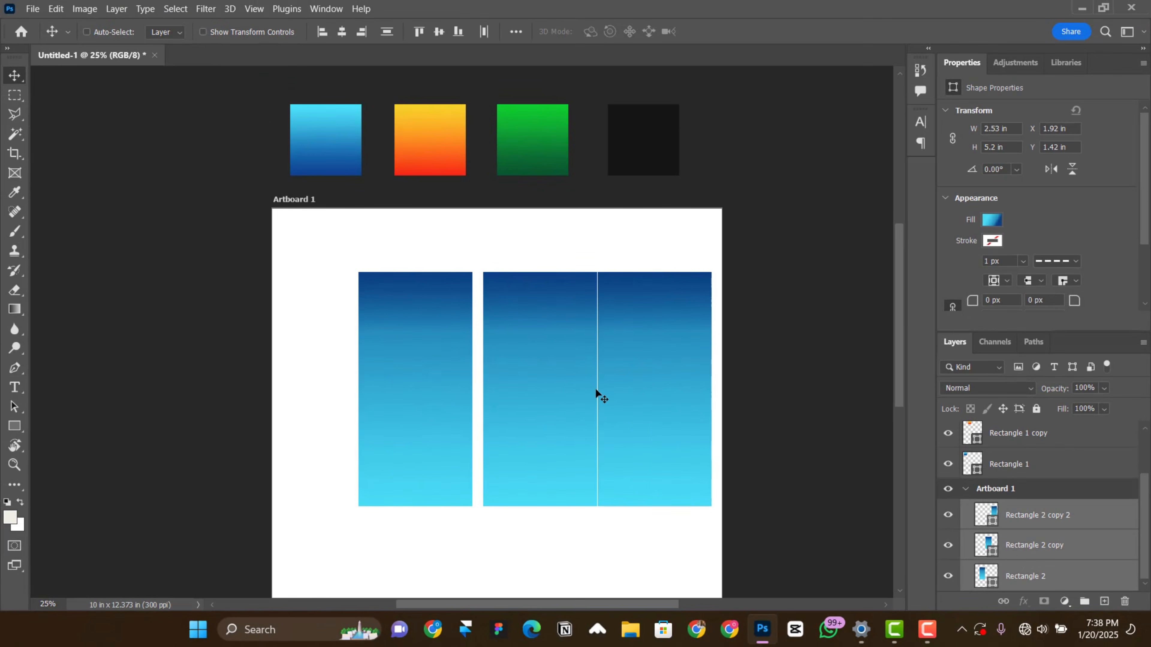
{"action": "left_click_drag", "start_coordinate": [596, 393], "coordinate": [562, 397]}
{"action": "left_click", "coordinate": [483, 39]}
{"action": "key", "text": "ctrl+t"}
{"action": "left_click_drag", "start_coordinate": [673, 490], "coordinate": [642, 470]}
{"action": "key", "text": "Return"}
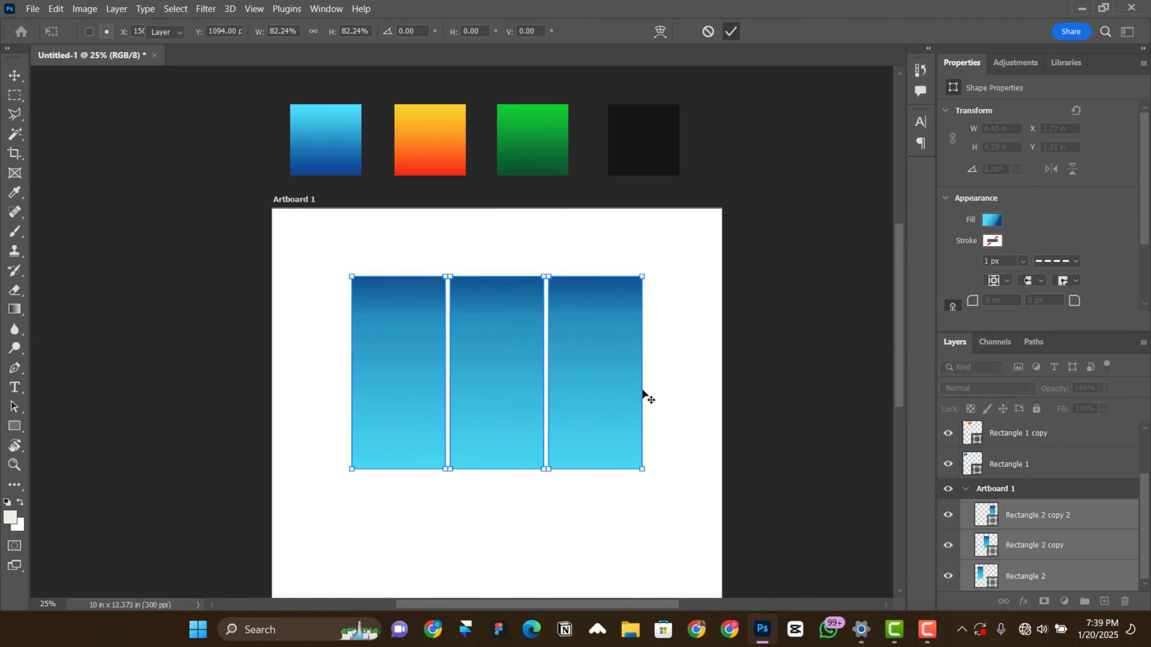
Step: Set the starting stop of the middle rectangle's gradient to yellow, sampled from the top of the orange swatch
{"action": "scroll", "coordinate": [517, 386], "scroll_direction": "down", "scroll_amount": 1}
{"action": "scroll", "coordinate": [498, 376], "scroll_direction": "down", "scroll_amount": 3}
{"action": "scroll", "coordinate": [401, 341], "scroll_direction": "up", "scroll_amount": 3}
{"action": "key", "text": "ctrl+plus"}
{"action": "key", "text": "ctrl+plus"}
{"action": "right_click", "coordinate": [522, 283]}
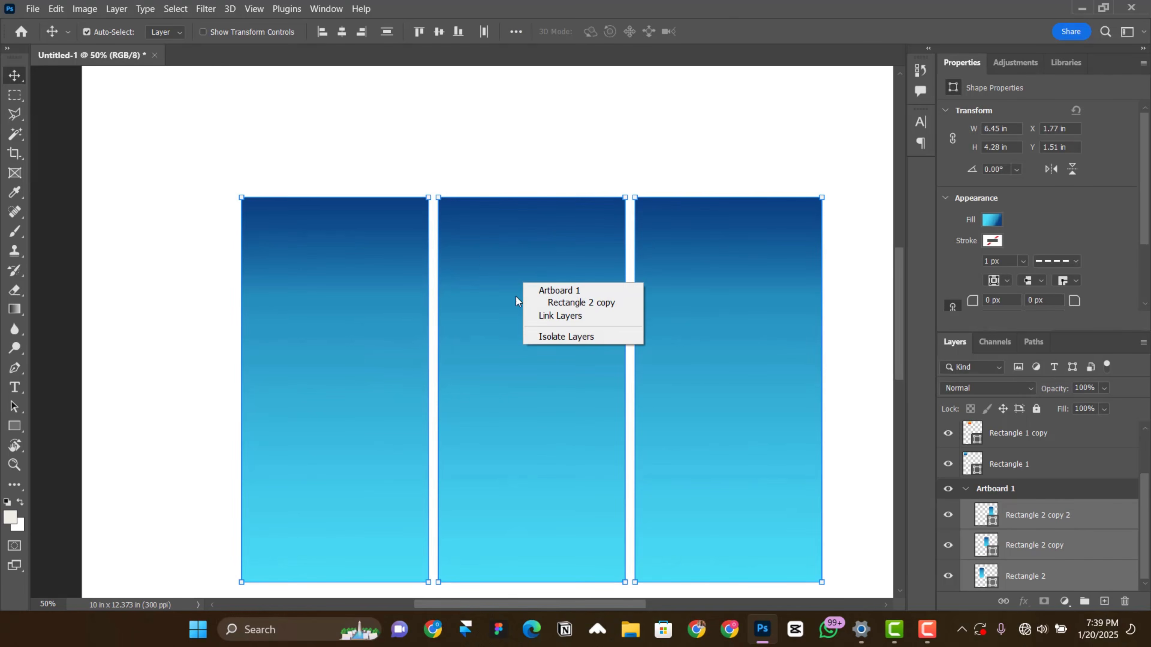
{"action": "left_click", "coordinate": [515, 298]}
{"action": "key", "text": "ctrl+minus"}
{"action": "scroll", "coordinate": [491, 312], "scroll_direction": "up", "scroll_amount": 4}
{"action": "scroll", "coordinate": [491, 340], "scroll_direction": "down", "scroll_amount": 1}
{"action": "right_click", "coordinate": [495, 370]}
{"action": "left_click", "coordinate": [541, 391]}
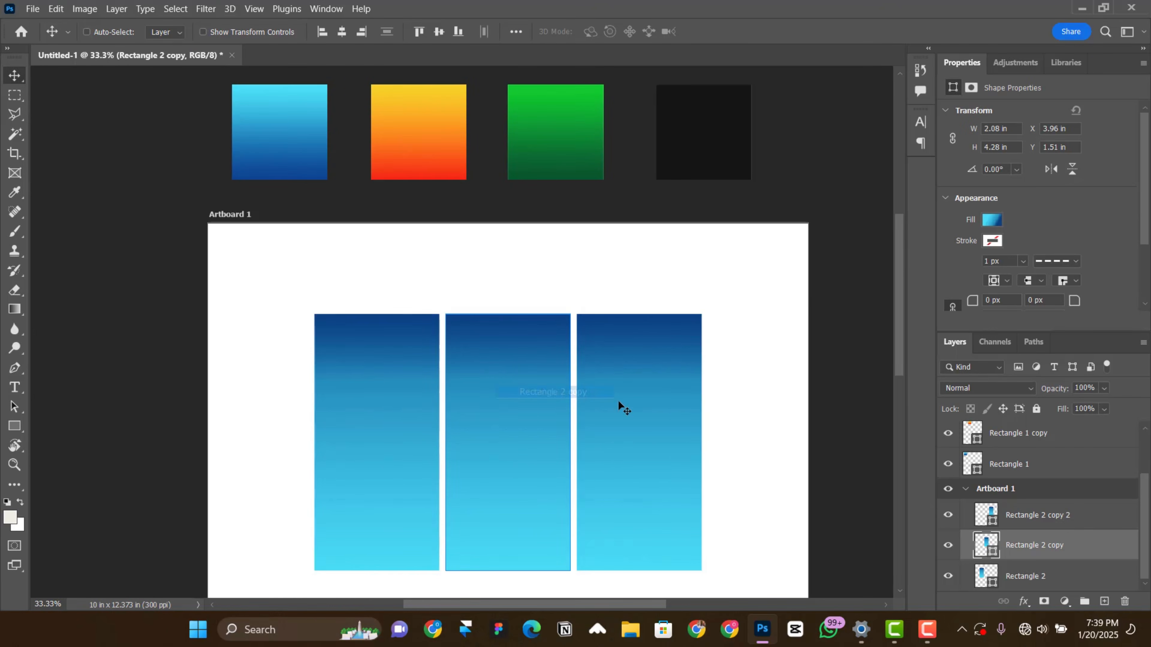
{"action": "left_click", "coordinate": [992, 219]}
{"action": "left_click", "coordinate": [994, 397]}
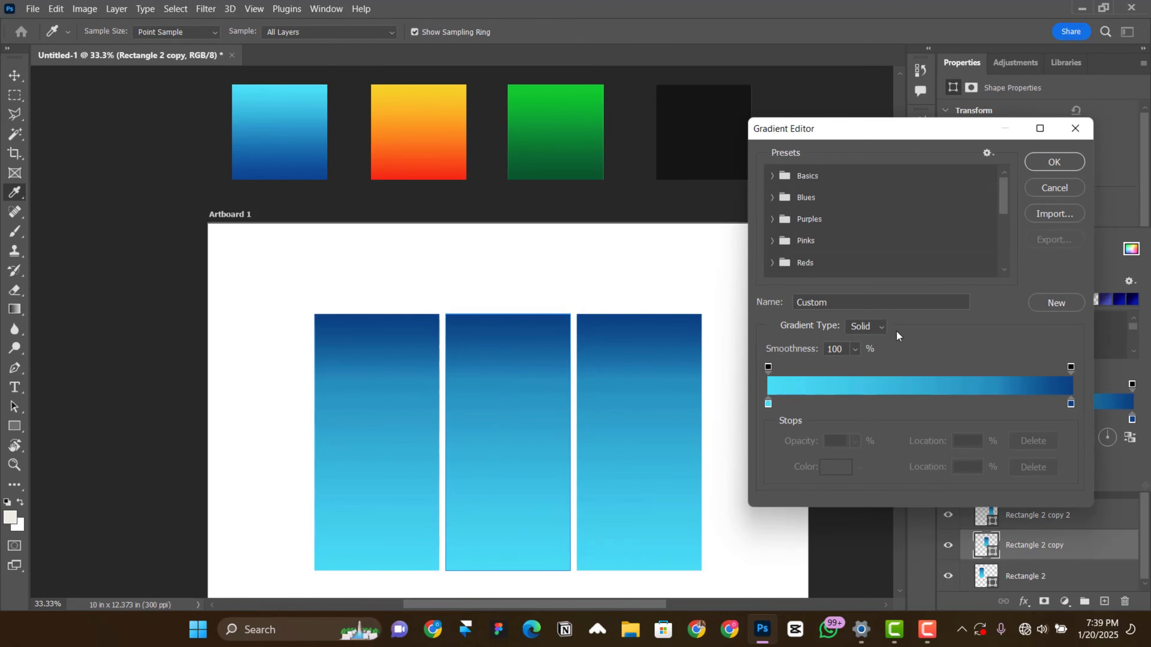
{"action": "left_click", "coordinate": [840, 468]}
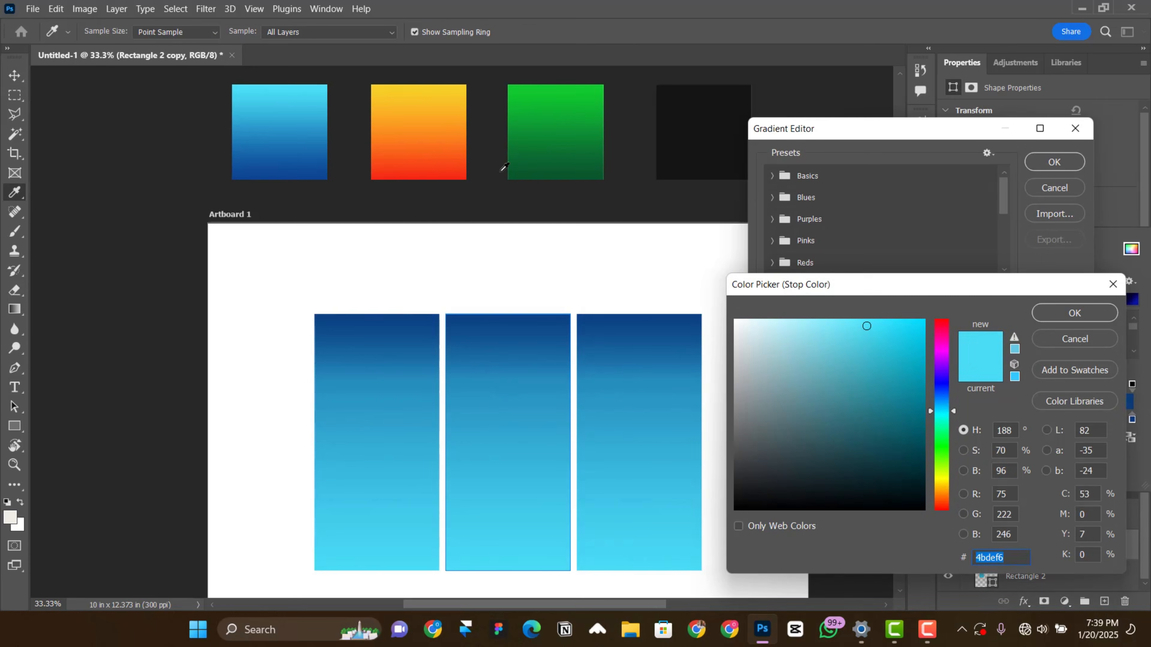
{"action": "left_click", "coordinate": [431, 88]}
{"action": "left_click", "coordinate": [1075, 314]}
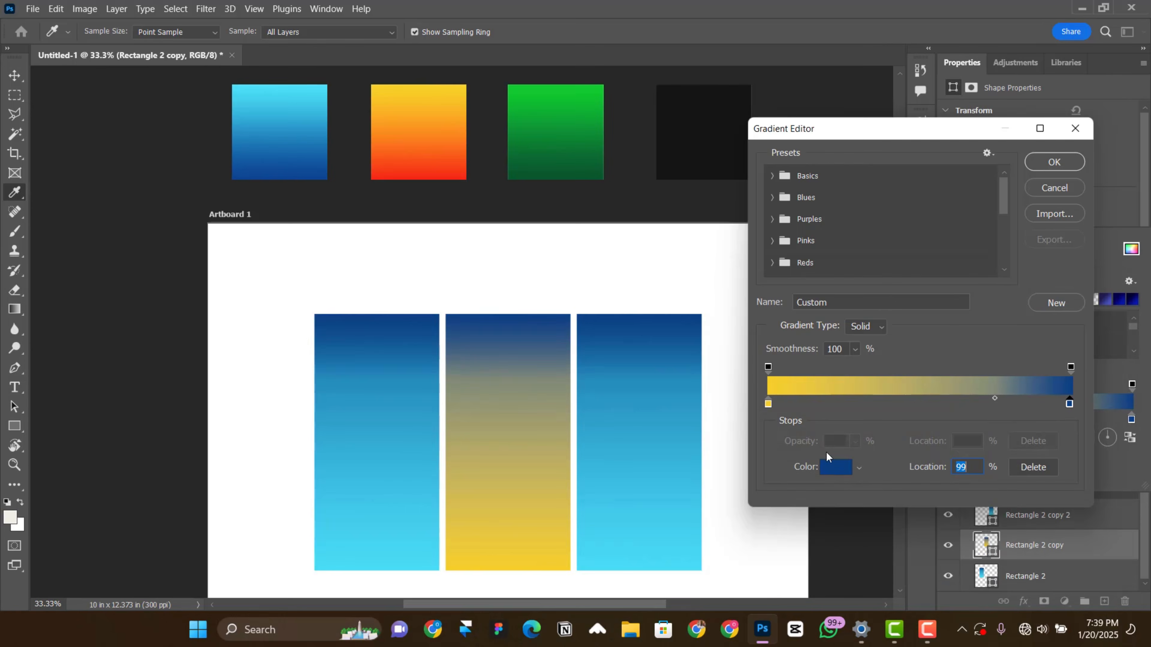
Step: Set the end stop of the middle rectangle's gradient to red f53615, sampled from the orange swatch, and apply the gradient
{"action": "left_click", "coordinate": [835, 467]}
{"action": "left_click", "coordinate": [400, 167]}
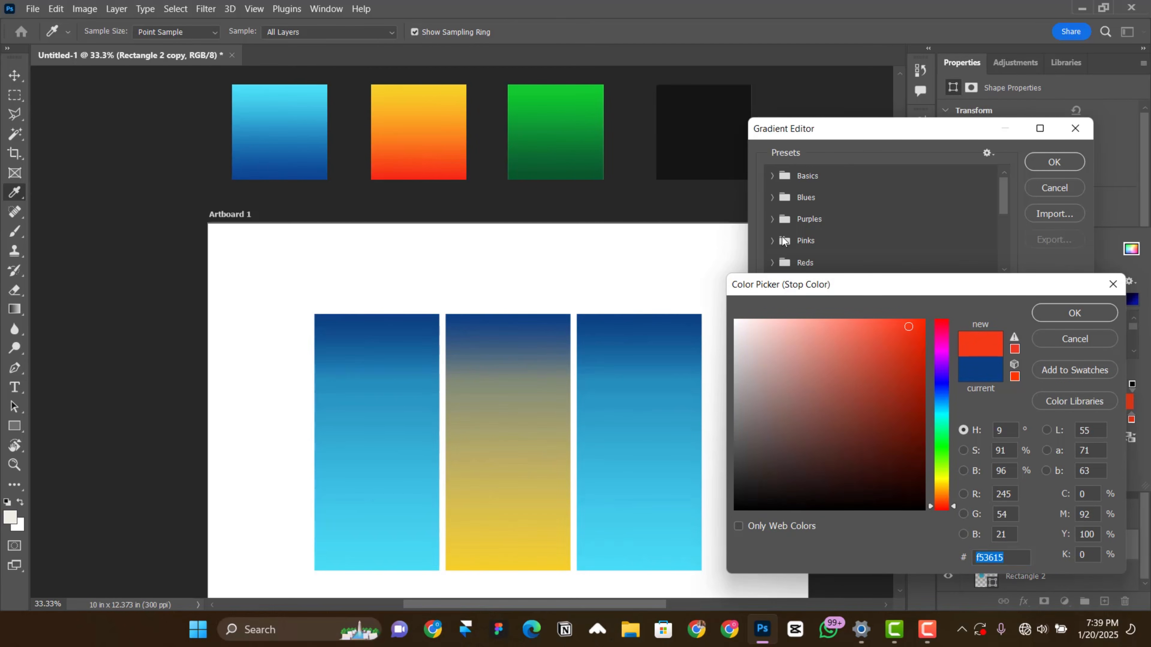
{"action": "left_click", "coordinate": [1065, 312]}
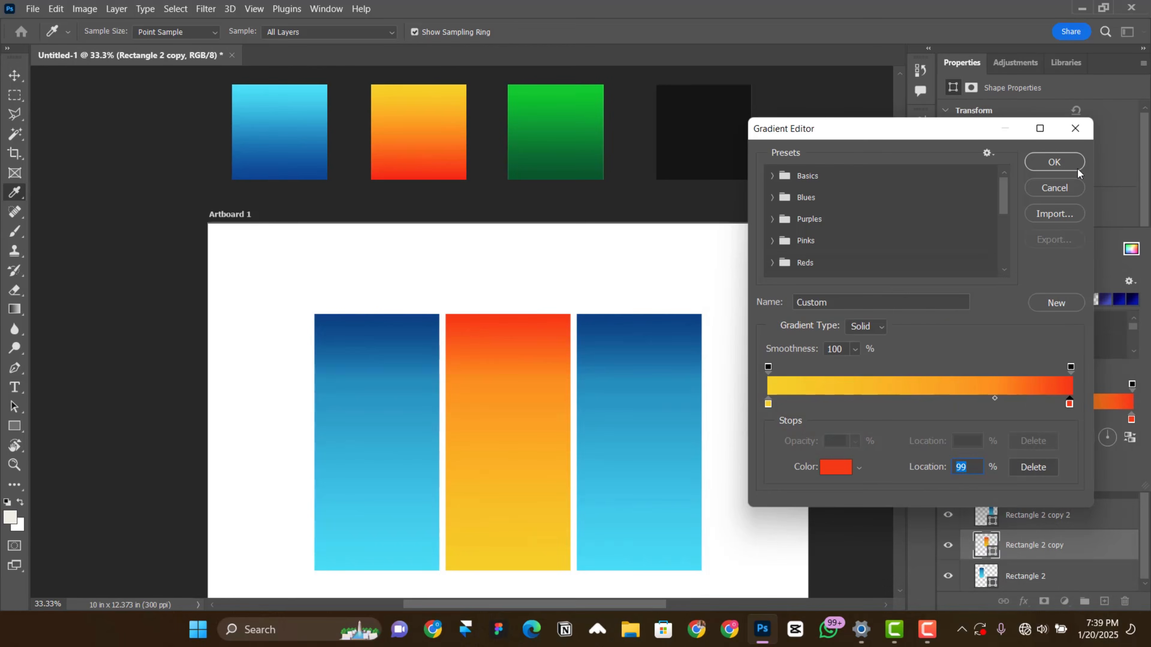
{"action": "left_click", "coordinate": [1054, 162]}
Step: Set the starting stop of the third rectangle's gradient to green 11c72f, sampled from the top of the green swatch
{"action": "right_click", "coordinate": [607, 335]}
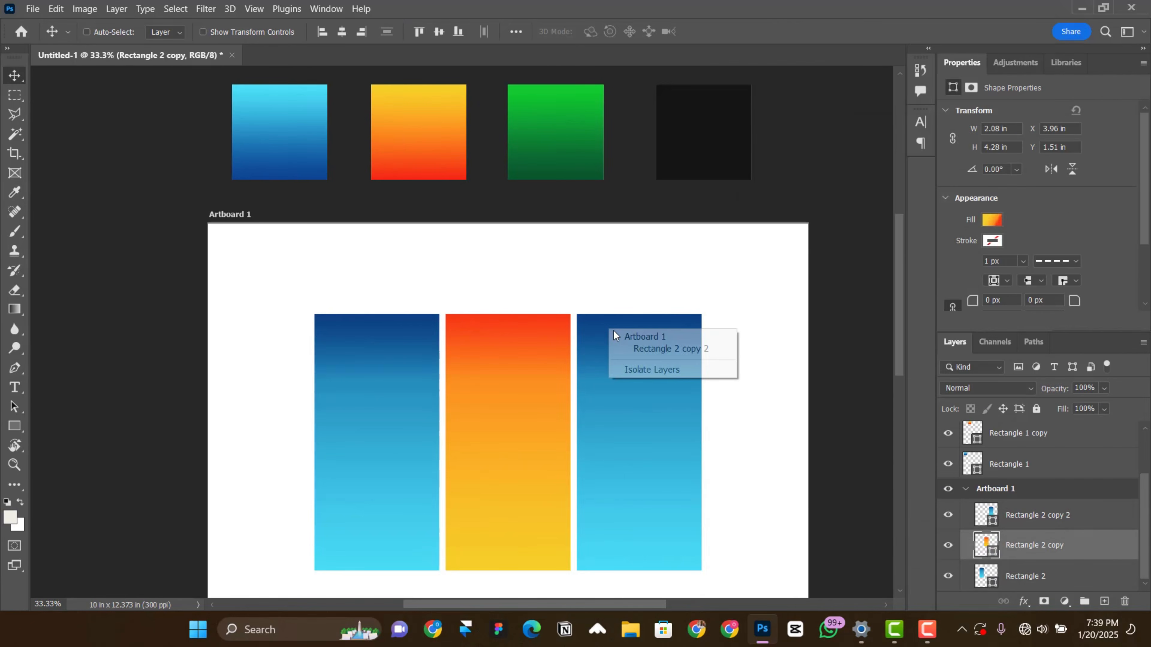
{"action": "left_click", "coordinate": [628, 351]}
{"action": "left_click", "coordinate": [991, 220]}
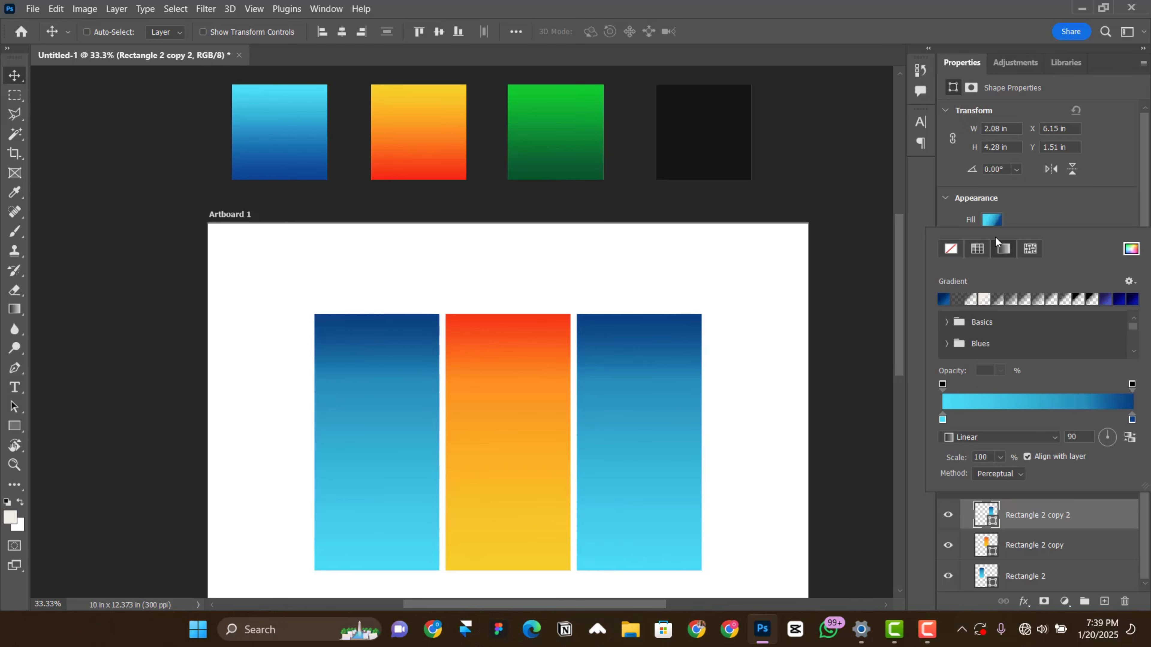
{"action": "left_click", "coordinate": [1033, 405]}
{"action": "left_click", "coordinate": [768, 404]}
{"action": "left_click", "coordinate": [838, 466]}
{"action": "left_click", "coordinate": [557, 95]}
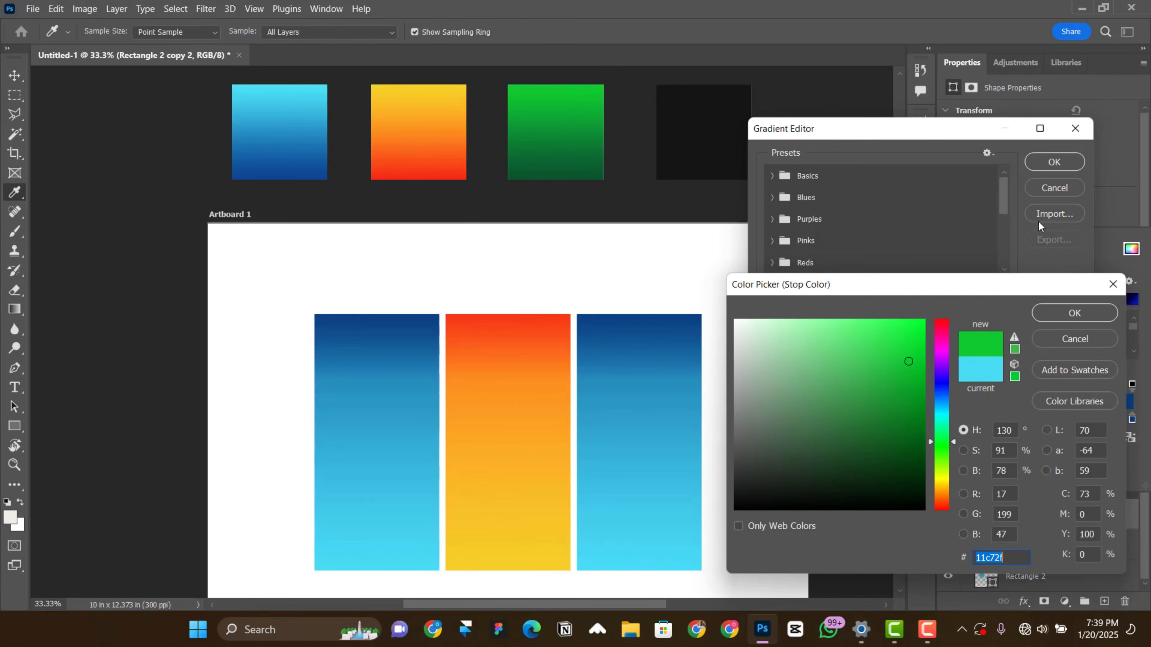
{"action": "left_click", "coordinate": [1065, 313]}
Step: Try a bright green, adjusted from the green swatch, as the end stop of the third rectangle's gradient
{"action": "left_click", "coordinate": [1071, 403]}
{"action": "left_click", "coordinate": [847, 467]}
{"action": "left_click", "coordinate": [557, 171]}
{"action": "left_click", "coordinate": [562, 92]}
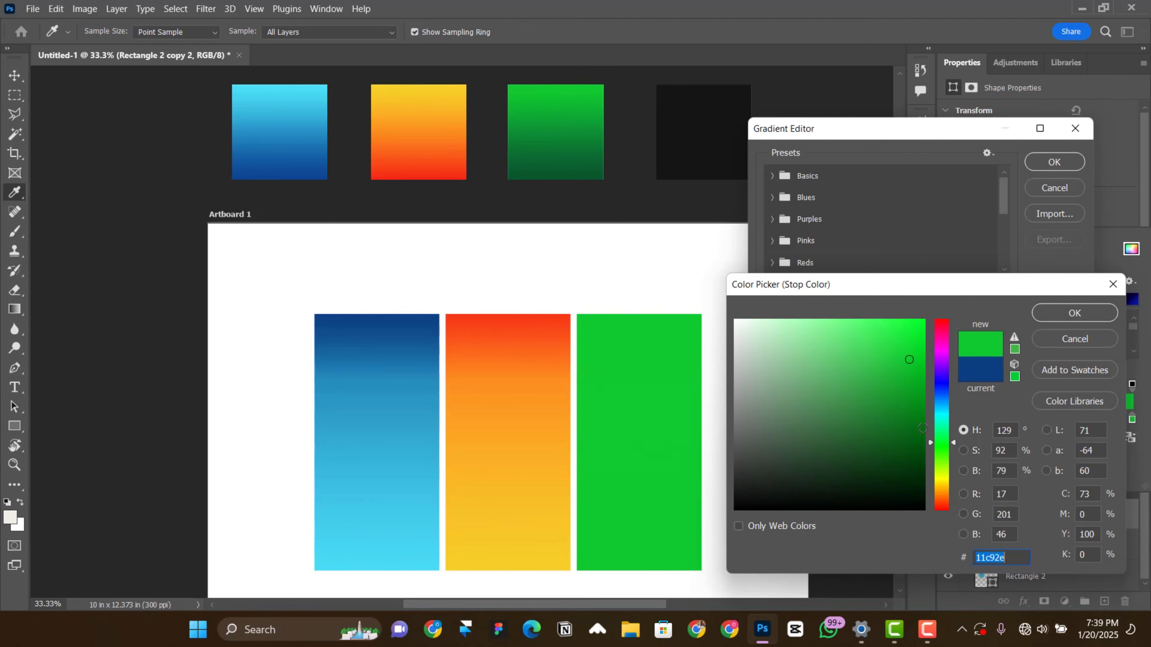
{"action": "left_click", "coordinate": [893, 342]}
{"action": "left_click", "coordinate": [1065, 314]}
Step: Resample the starting stop of the third rectangle's gradient from the bright upper part of the green swatch
{"action": "left_click", "coordinate": [768, 404]}
{"action": "left_click", "coordinate": [838, 467]}
{"action": "left_click", "coordinate": [554, 175]}
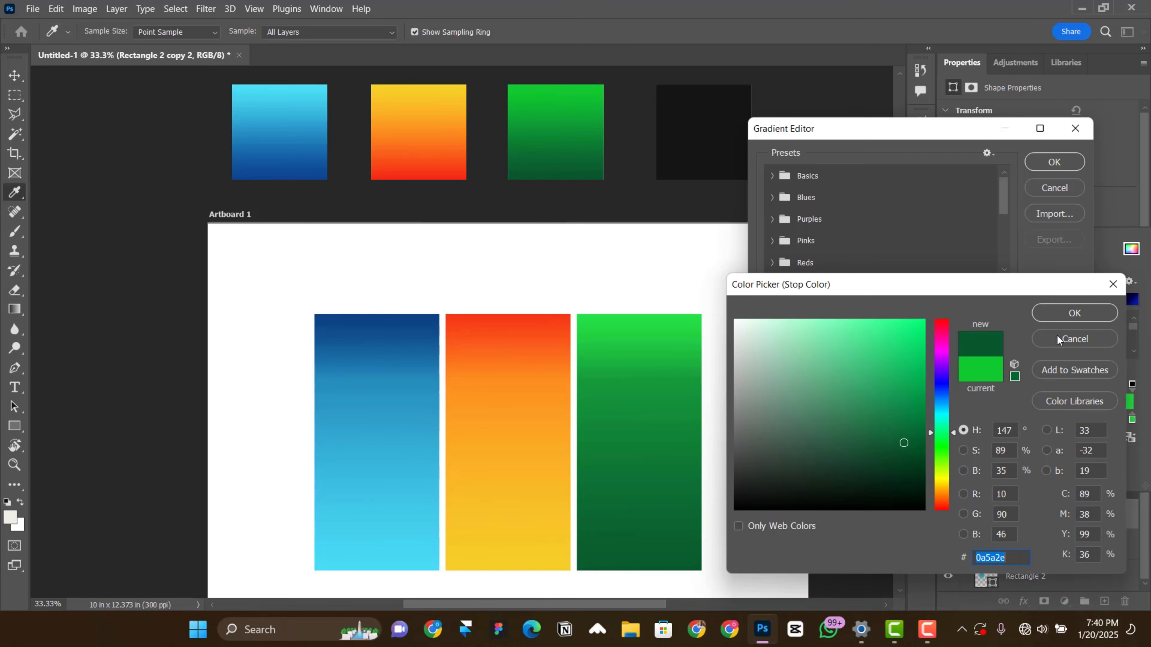
{"action": "left_click", "coordinate": [561, 94]}
{"action": "left_click", "coordinate": [1070, 312]}
Step: Set the end stop of the third rectangle's gradient to dark green from the bottom of the green swatch and apply the gradient
{"action": "left_click", "coordinate": [1073, 403]}
{"action": "left_click", "coordinate": [840, 467]}
{"action": "left_click", "coordinate": [552, 175]}
{"action": "left_click", "coordinate": [1080, 311]}
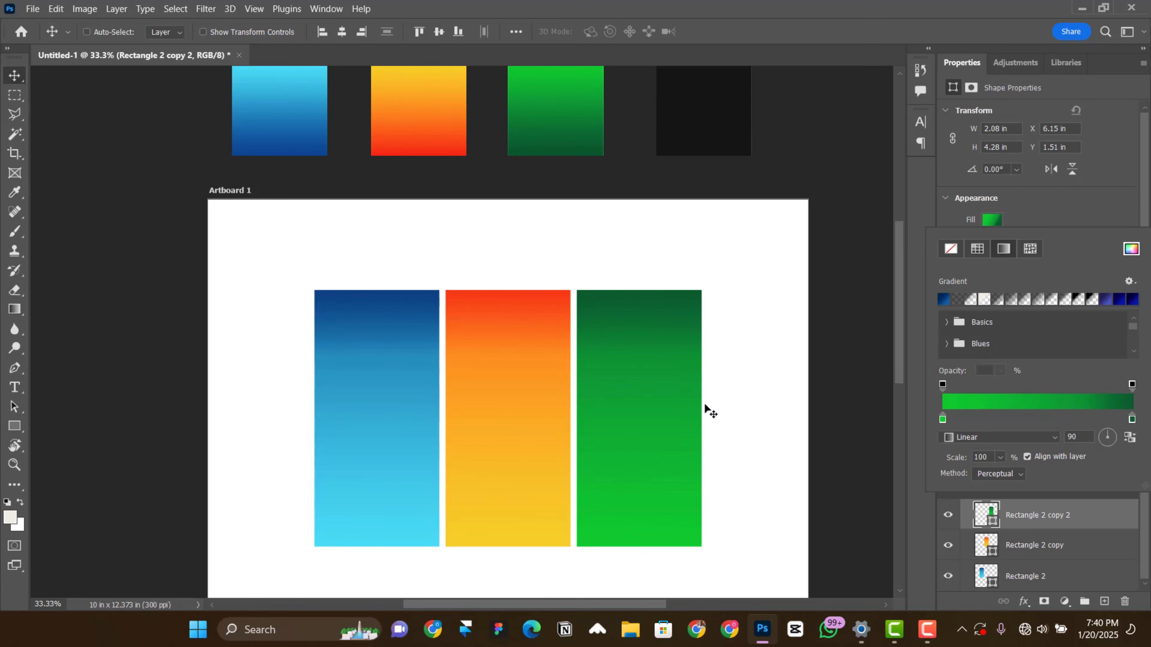
Step: Place the MOG3 photo as an embedded object and position it over the blue panel
{"action": "scroll", "coordinate": [681, 432], "scroll_direction": "down", "scroll_amount": 1}
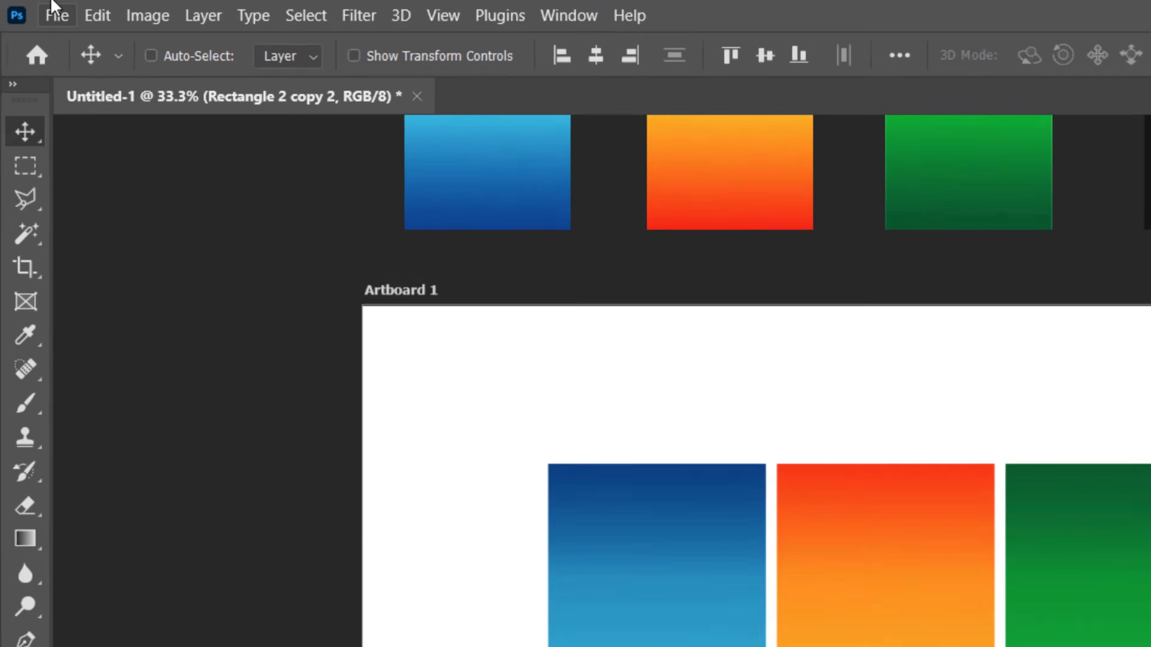
{"action": "left_click", "coordinate": [33, 9]}
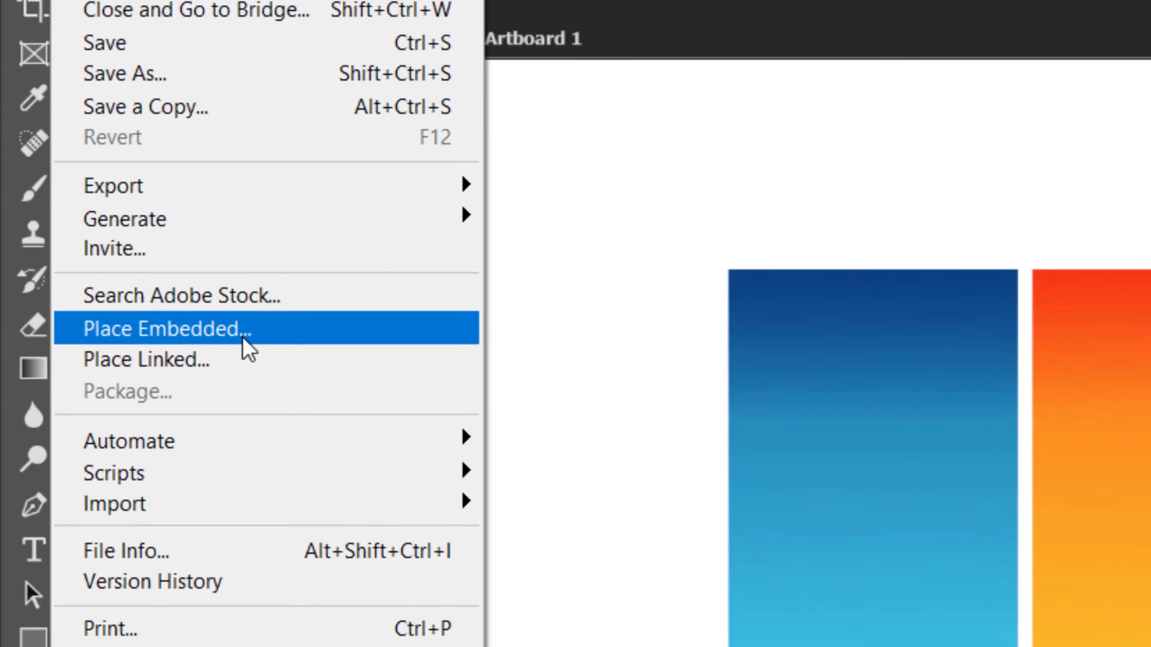
{"action": "left_click", "coordinate": [235, 469]}
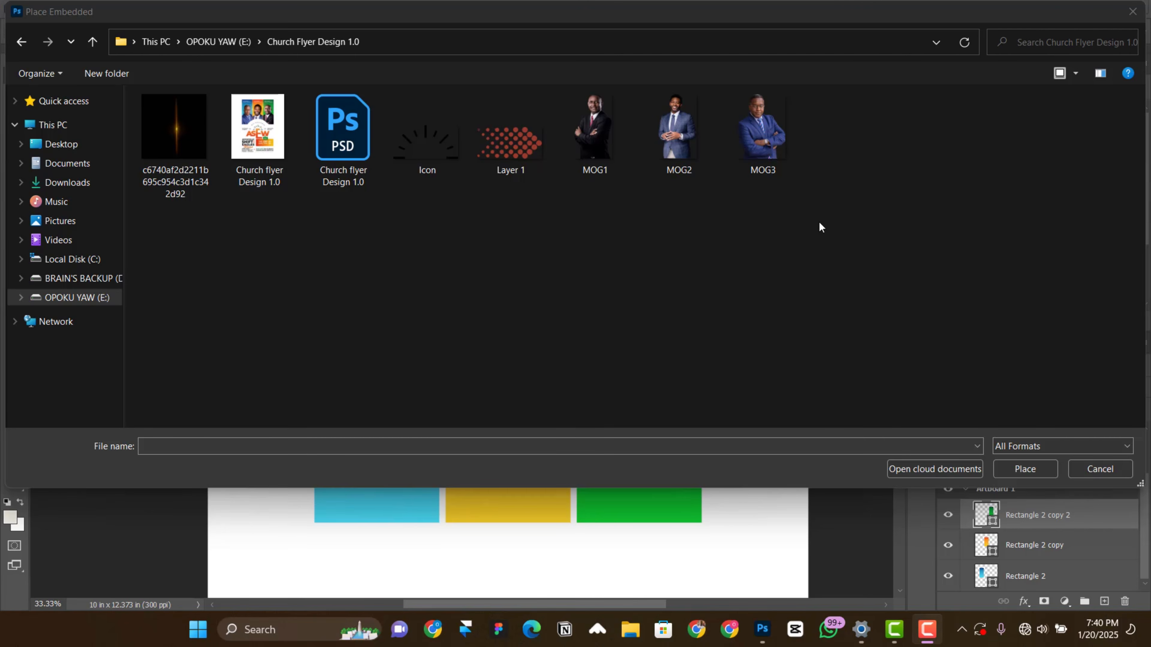
{"action": "double_click", "coordinate": [779, 115]}
{"action": "left_click_drag", "start_coordinate": [578, 463], "coordinate": [467, 529]}
{"action": "scroll", "coordinate": [471, 529], "scroll_direction": "down", "scroll_amount": 1}
{"action": "scroll", "coordinate": [1092, 549], "scroll_direction": "down", "scroll_amount": 1}
{"action": "key", "text": "Return"}
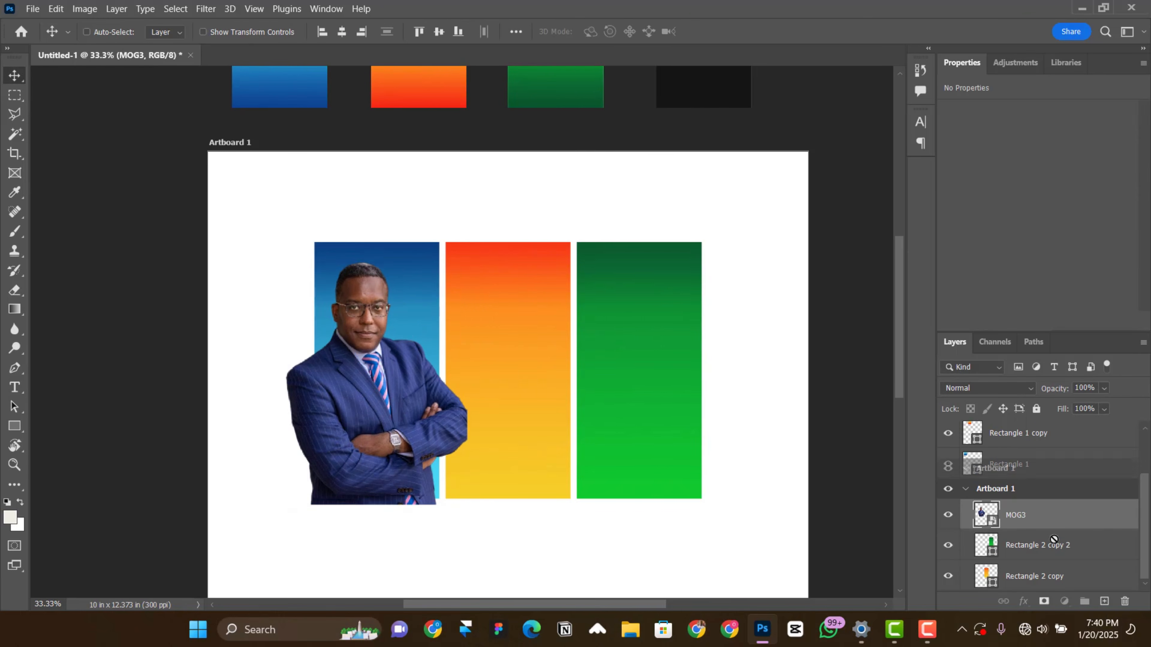
Step: Move the MOG3 layer directly above the blue rectangle's layer, lower the photo slightly and clip it to that rectangle
{"action": "left_click_drag", "start_coordinate": [1054, 539], "coordinate": [1081, 571]}
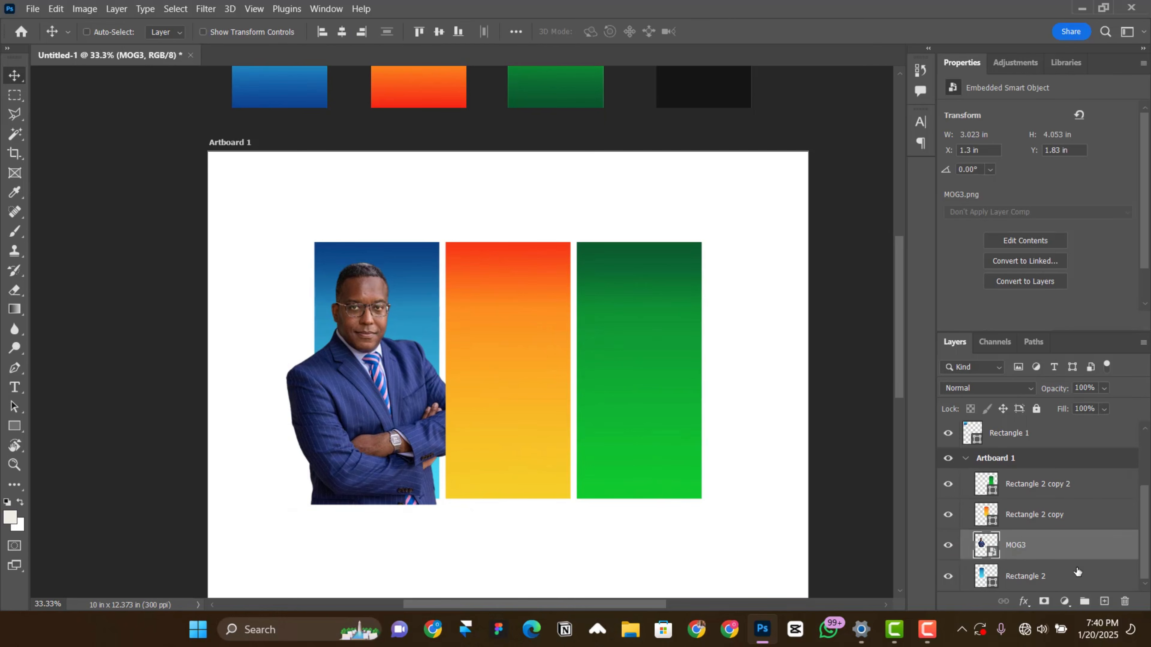
{"action": "left_click_drag", "start_coordinate": [341, 368], "coordinate": [354, 399]}
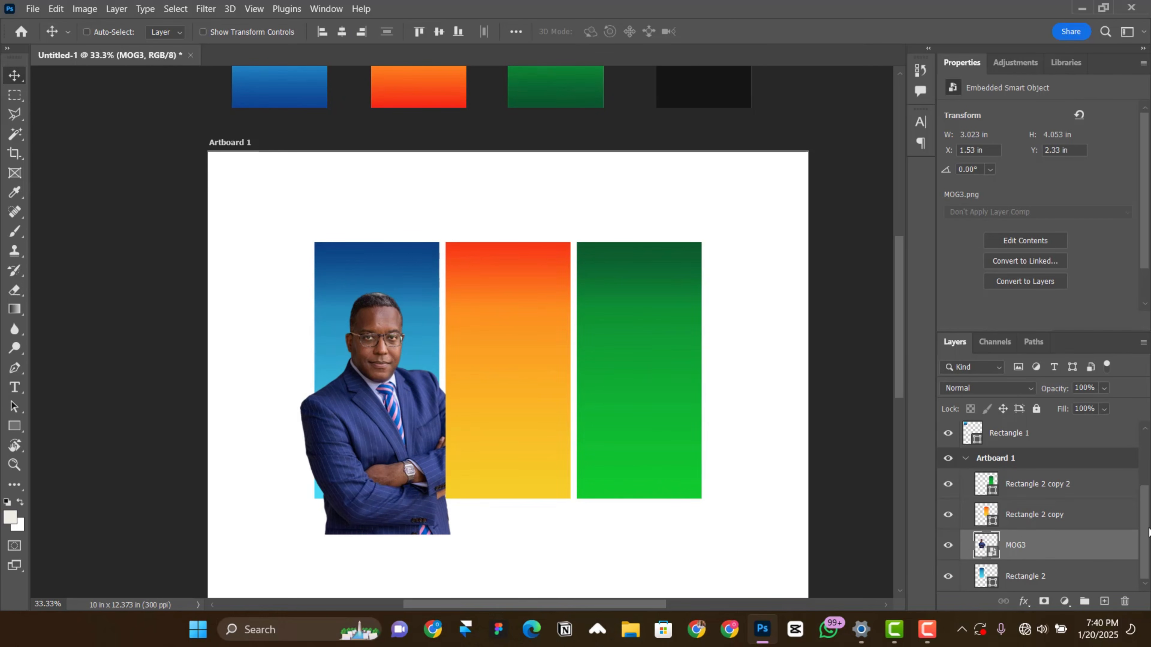
{"action": "left_click", "coordinate": [1067, 561], "text": "alt"}
Step: Enlarge the MOG3 photo to about 3.93 by 5.27 in and position it so the head and shoulders fill the blue panel
{"action": "key", "text": "ctrl+t"}
{"action": "left_click_drag", "start_coordinate": [482, 546], "coordinate": [507, 584]}
{"action": "left_click_drag", "start_coordinate": [361, 438], "coordinate": [374, 435]}
{"action": "key", "text": "Return"}
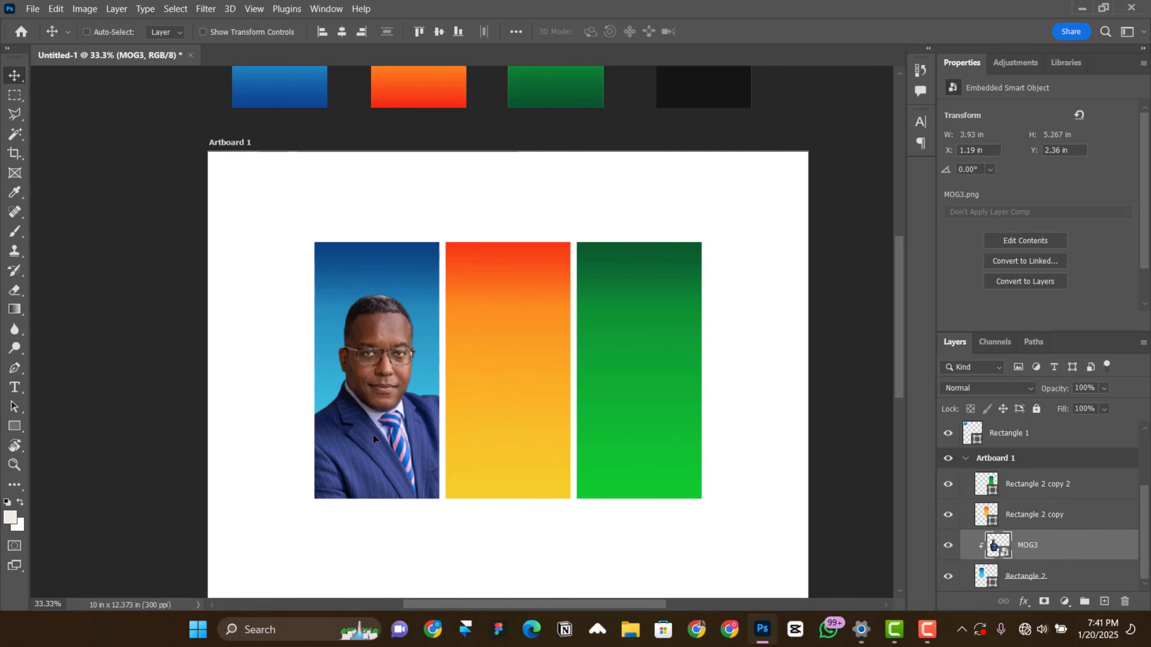
Step: Place the MOG2 photo as an embedded object directly above the orange rectangle's layer
{"action": "right_click", "coordinate": [512, 298]}
{"action": "left_click", "coordinate": [534, 323]}
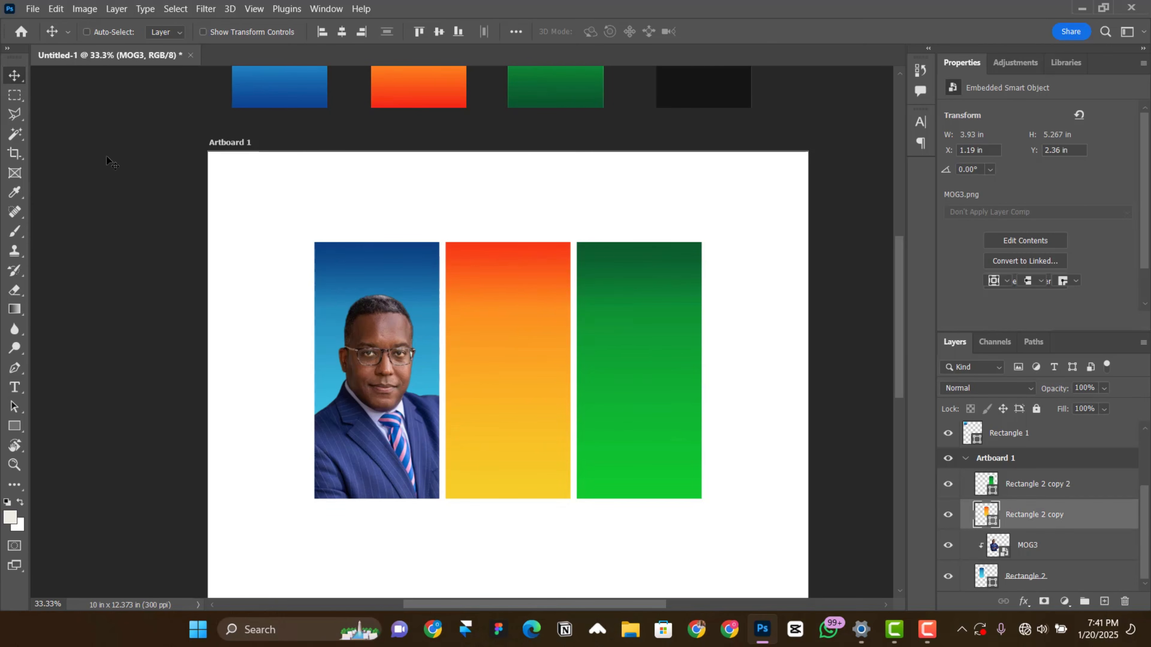
{"action": "left_click", "coordinate": [32, 9]}
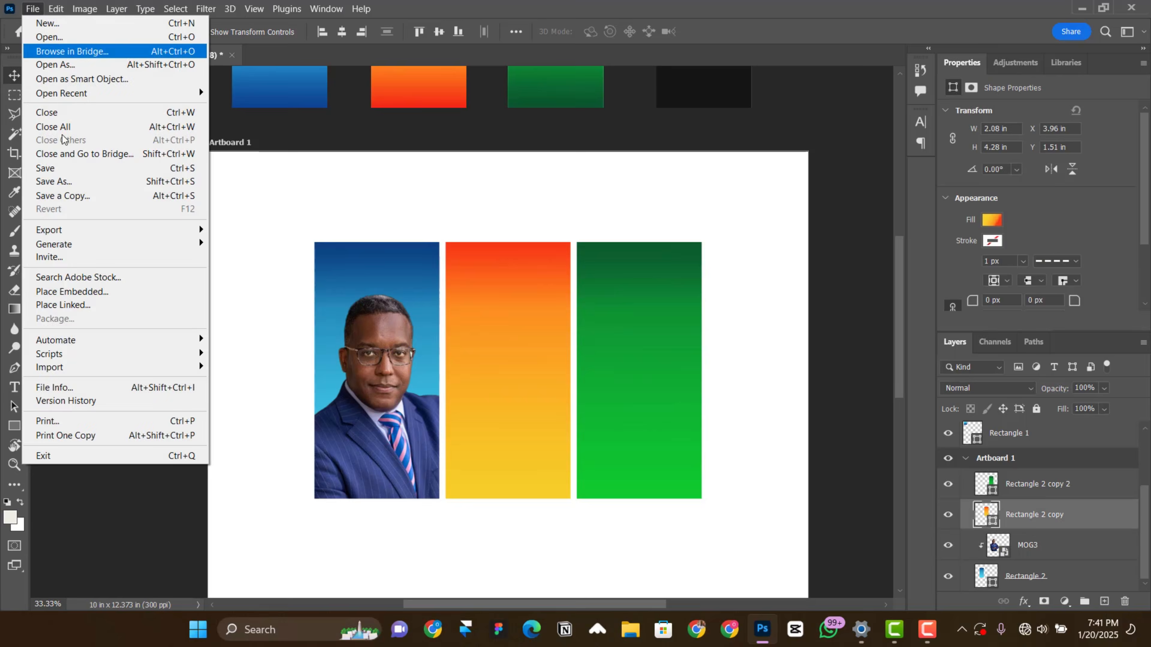
{"action": "left_click", "coordinate": [90, 293]}
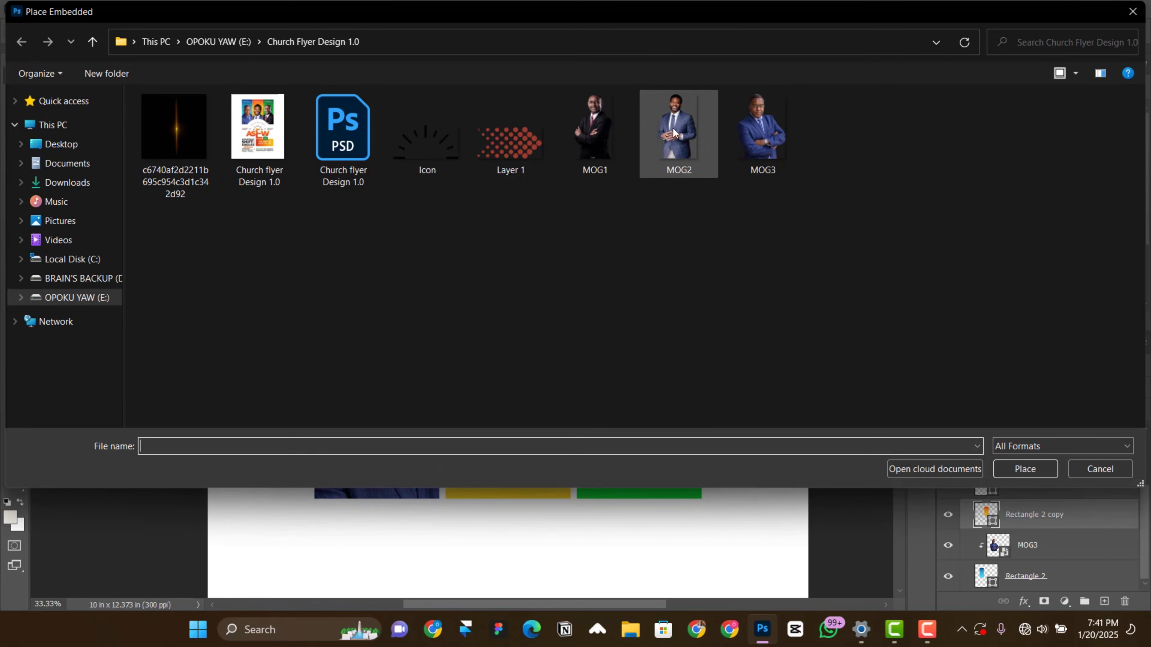
{"action": "double_click", "coordinate": [674, 133]}
Step: Scale the MOG2 photo to about 159%, position it over the orange panel and clip it to that rectangle
{"action": "left_click_drag", "start_coordinate": [498, 362], "coordinate": [503, 431]}
{"action": "left_click_drag", "start_coordinate": [588, 523], "coordinate": [613, 581]}
{"action": "left_click_drag", "start_coordinate": [496, 330], "coordinate": [498, 385]}
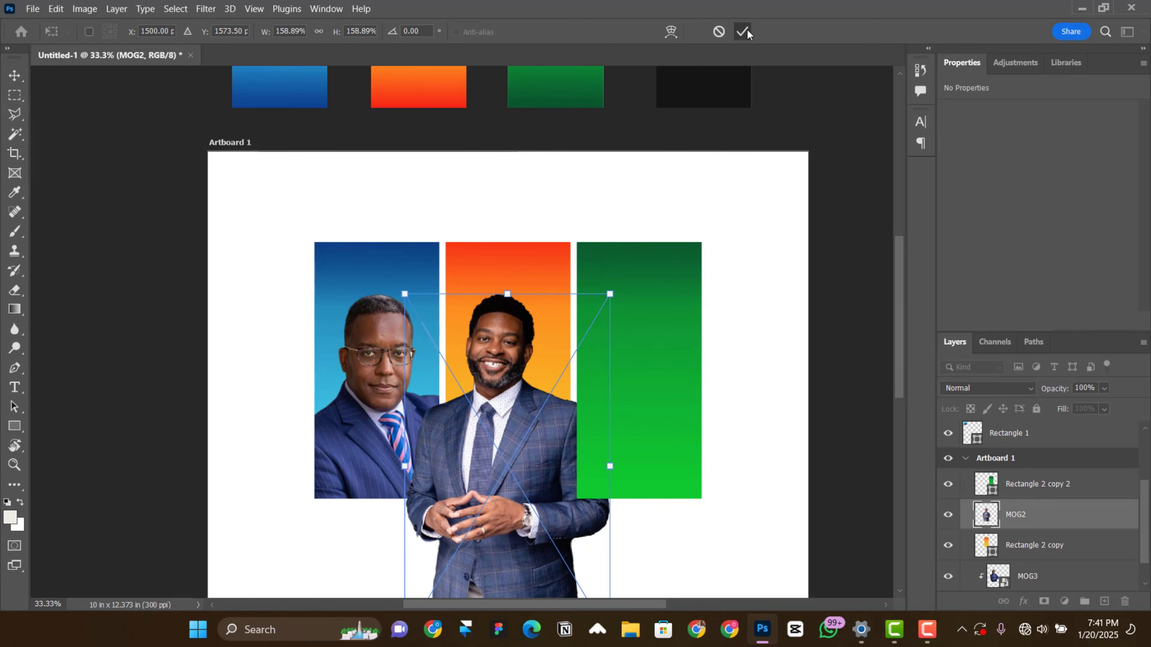
{"action": "key", "text": "Return"}
{"action": "left_click", "coordinate": [1040, 518], "text": "alt"}
Step: Place the MOG1 photo as an embedded object directly above the green rectangle's layer
{"action": "right_click", "coordinate": [641, 367]}
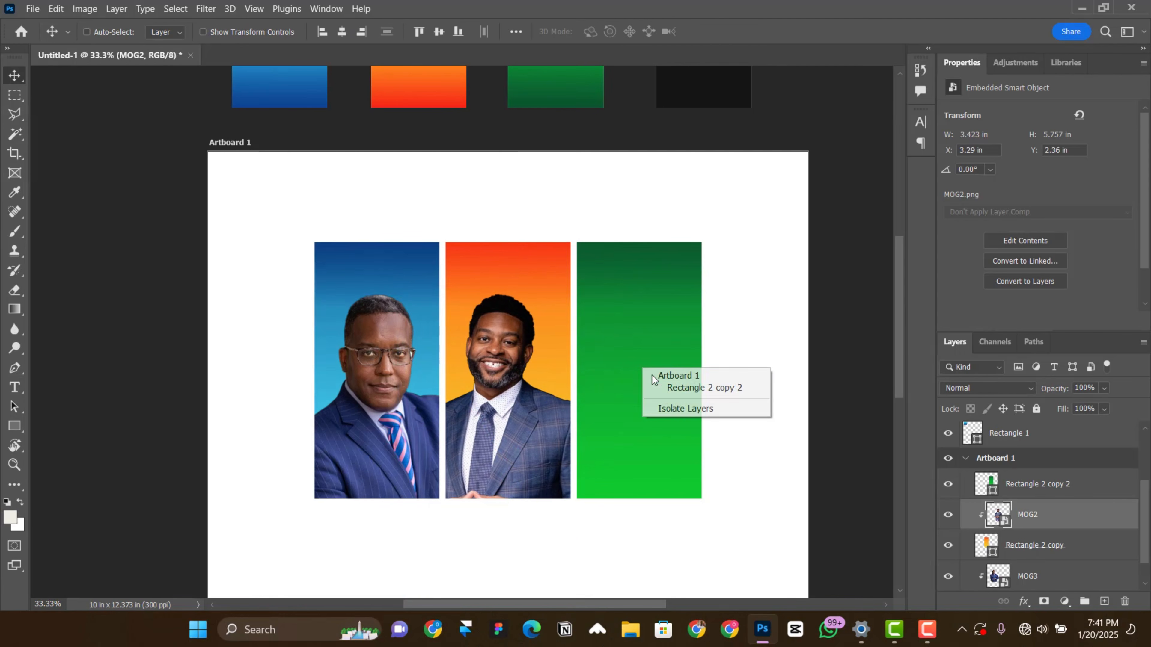
{"action": "left_click", "coordinate": [662, 386]}
{"action": "left_click", "coordinate": [33, 8]}
{"action": "left_click", "coordinate": [146, 290]}
{"action": "double_click", "coordinate": [597, 147]}
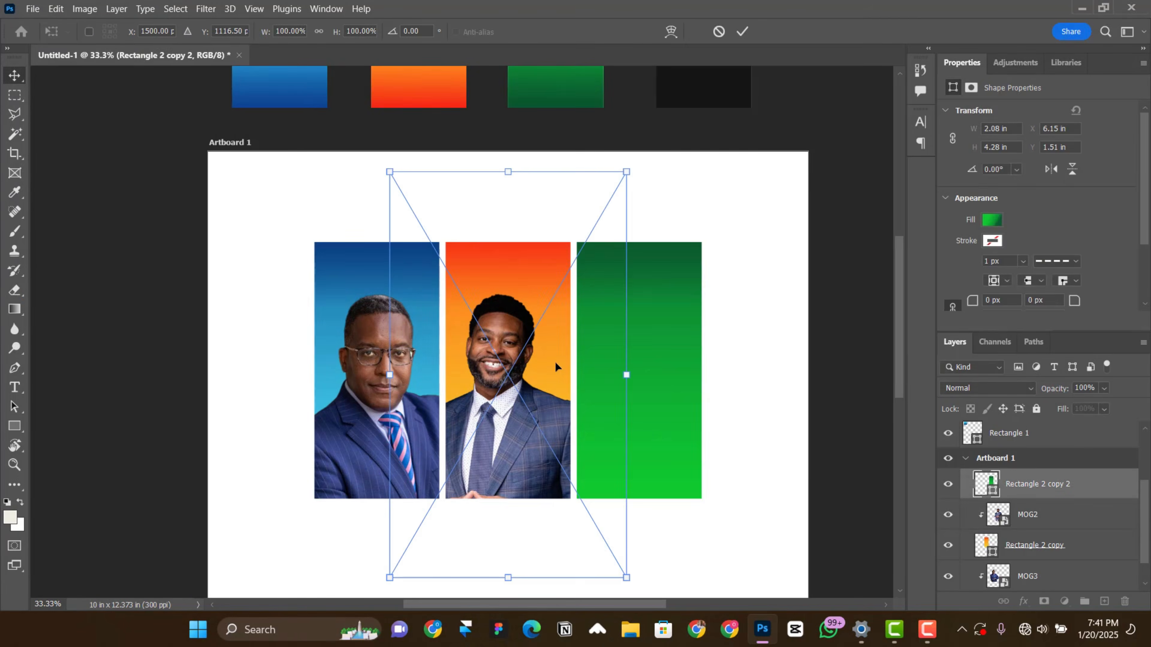
Step: Resize the MOG1 photo to about 3.24 by 5.54 in, position it over the green panel and clip it to that rectangle
{"action": "left_click_drag", "start_coordinate": [558, 365], "coordinate": [661, 441]}
{"action": "left_click_drag", "start_coordinate": [726, 252], "coordinate": [669, 372]}
{"action": "left_click_drag", "start_coordinate": [616, 391], "coordinate": [680, 303]}
{"action": "left_click_drag", "start_coordinate": [668, 340], "coordinate": [657, 388]}
{"action": "scroll", "coordinate": [1058, 466], "scroll_direction": "down", "scroll_amount": 1}
{"action": "key", "text": "Return"}
{"action": "left_click", "coordinate": [1058, 467], "text": "alt"}
Step: Apply a Camera Raw Filter to the MOG3 photo with Contrast +18, Texture +19 and Saturation +21
{"action": "scroll", "coordinate": [642, 419], "scroll_direction": "down", "scroll_amount": 1}
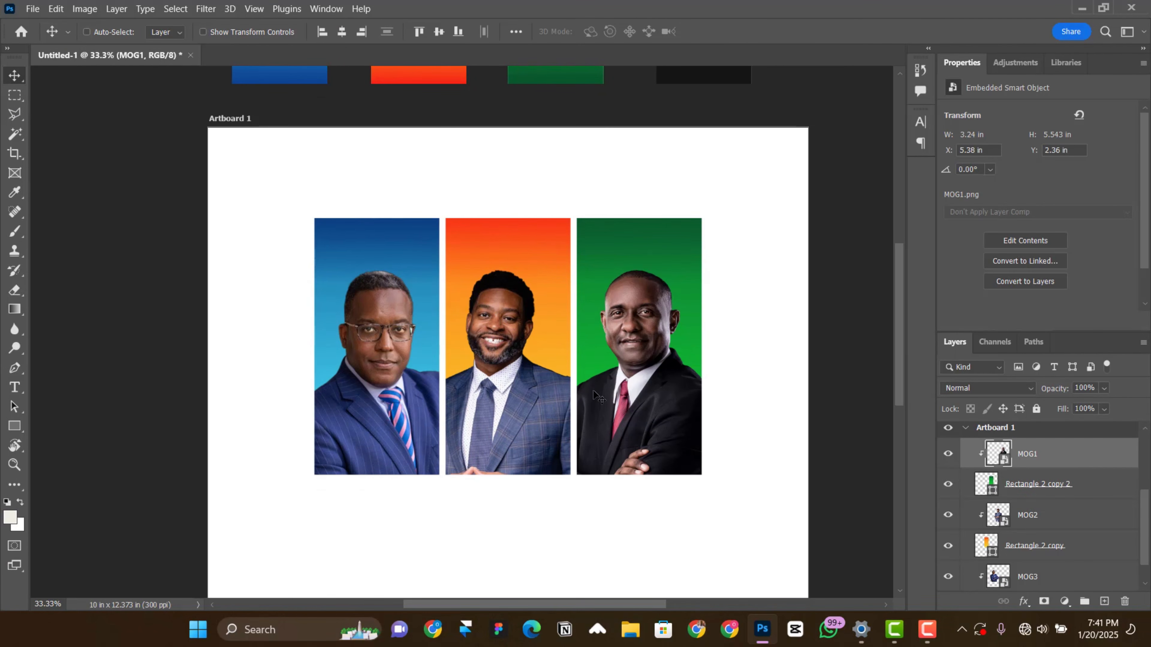
{"action": "right_click", "coordinate": [385, 359]}
{"action": "left_click", "coordinate": [408, 377]}
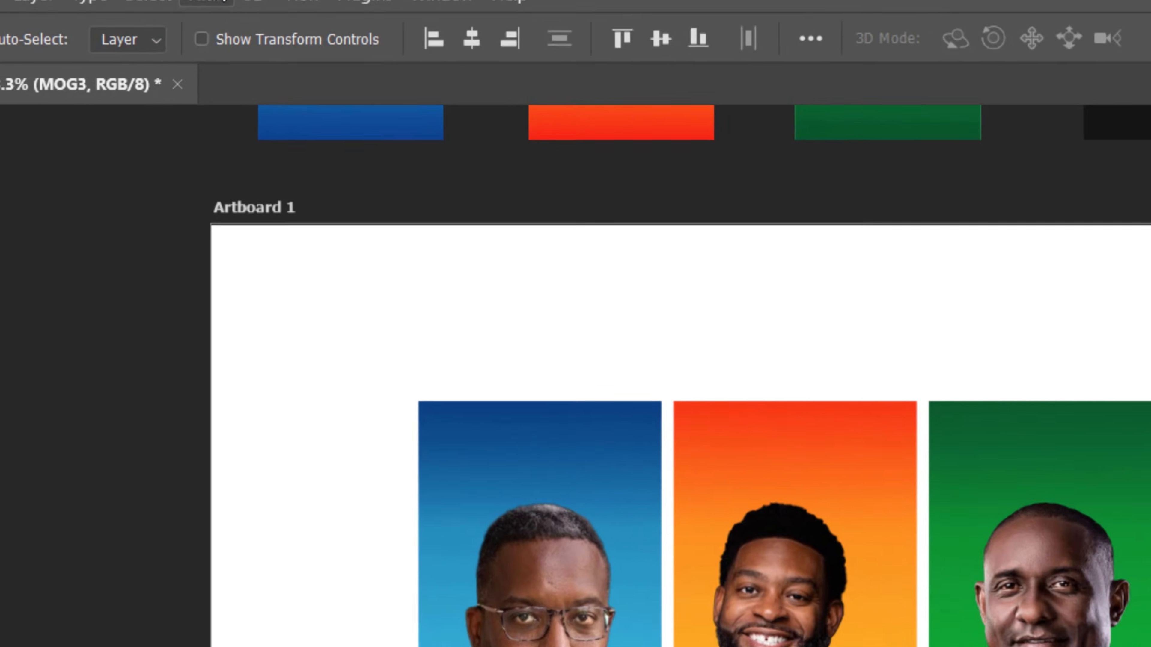
{"action": "left_click", "coordinate": [245, 17]}
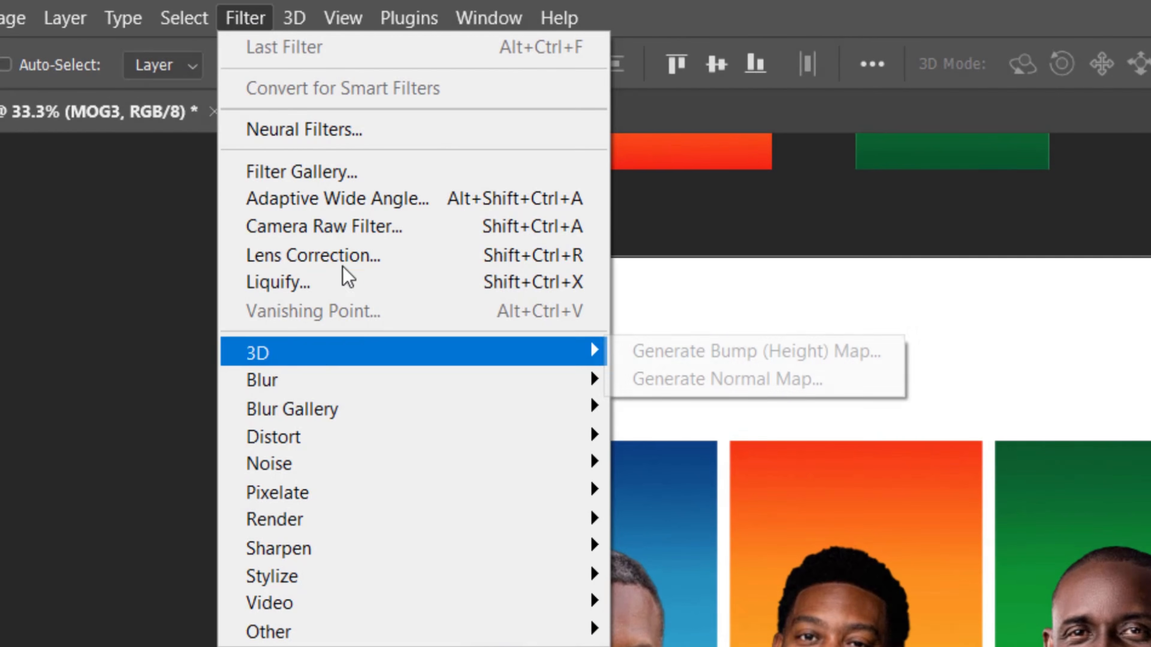
{"action": "left_click", "coordinate": [375, 236]}
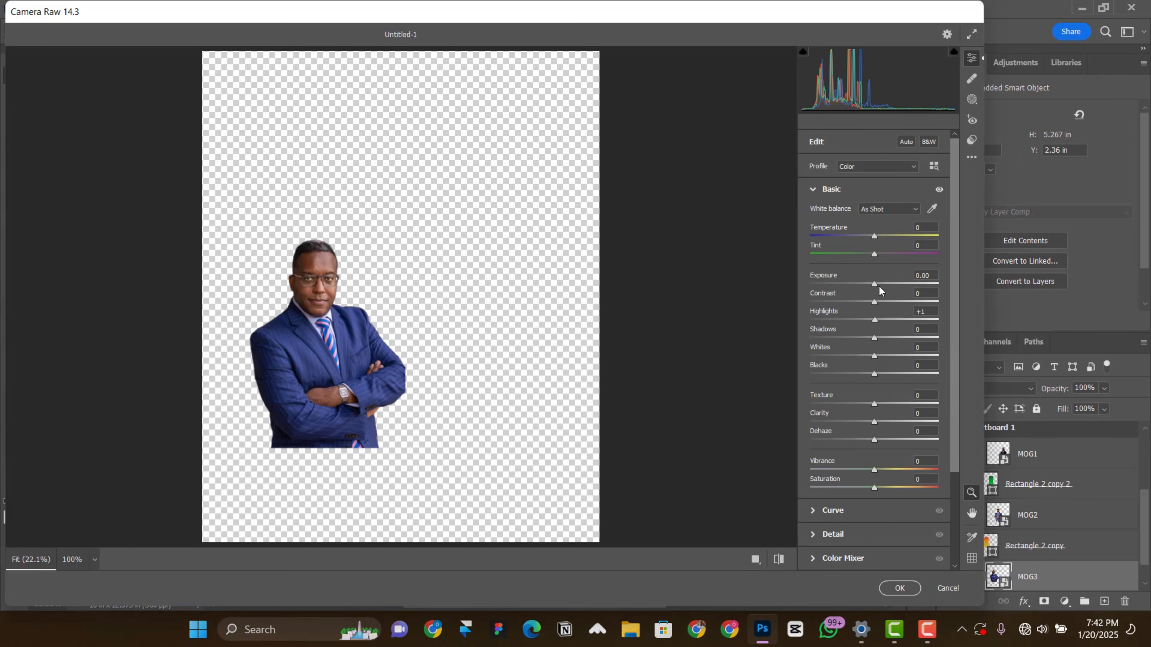
{"action": "left_click_drag", "start_coordinate": [879, 303], "coordinate": [885, 302]}
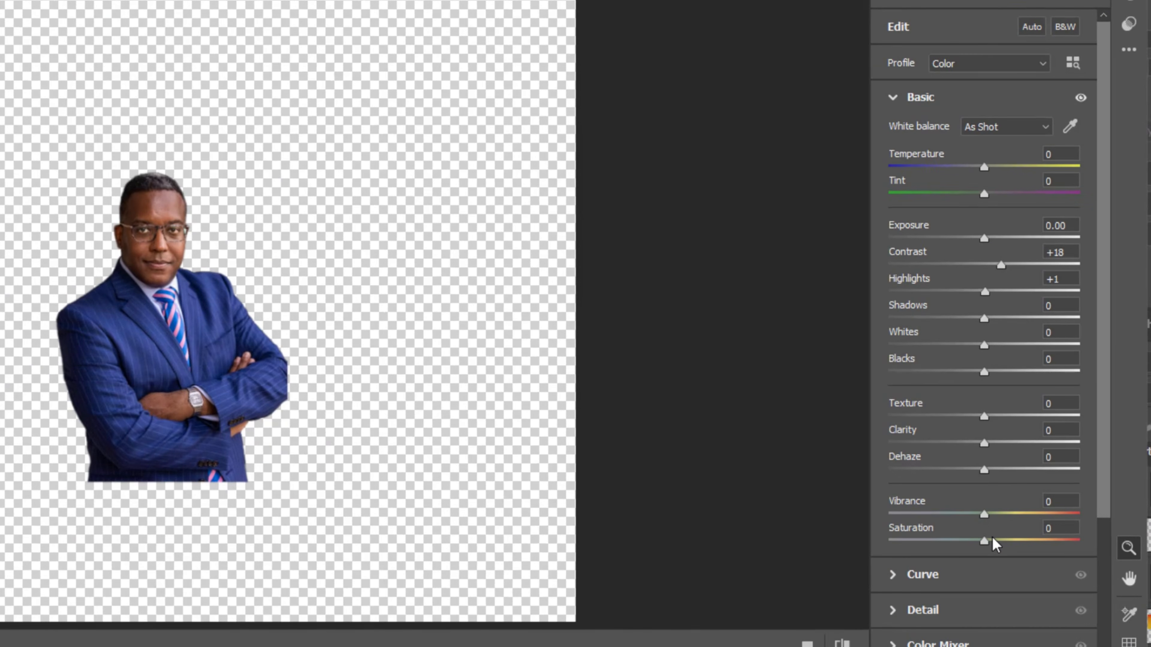
{"action": "left_click_drag", "start_coordinate": [986, 545], "coordinate": [1006, 545]}
{"action": "left_click_drag", "start_coordinate": [983, 418], "coordinate": [1002, 417]}
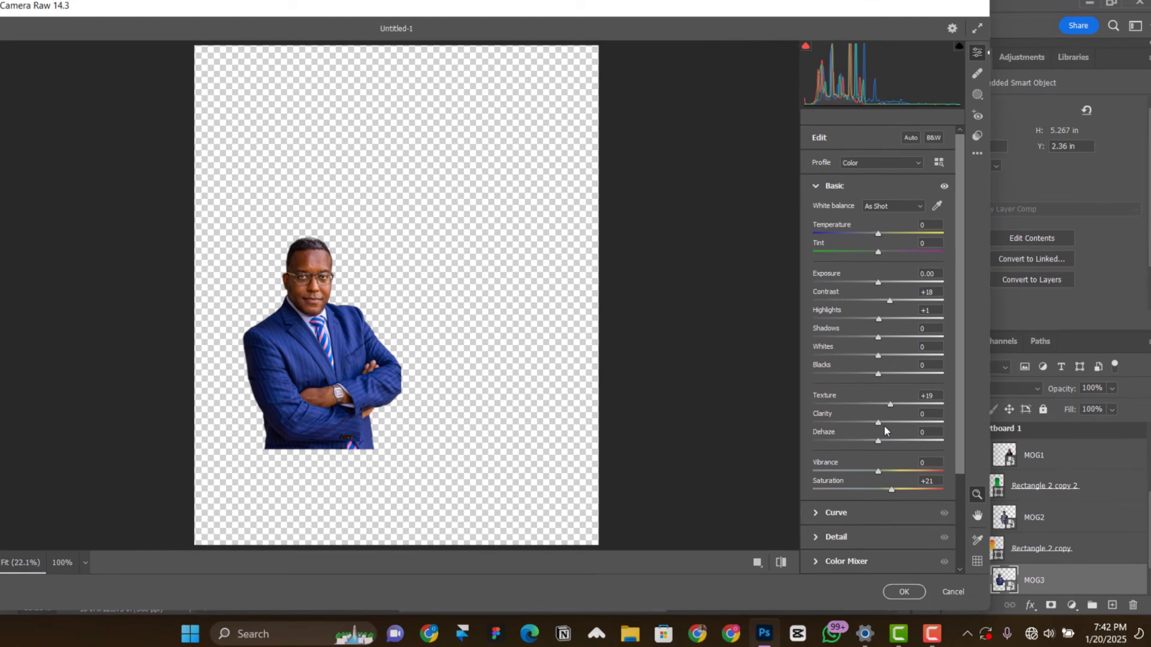
{"action": "key", "text": "Return"}
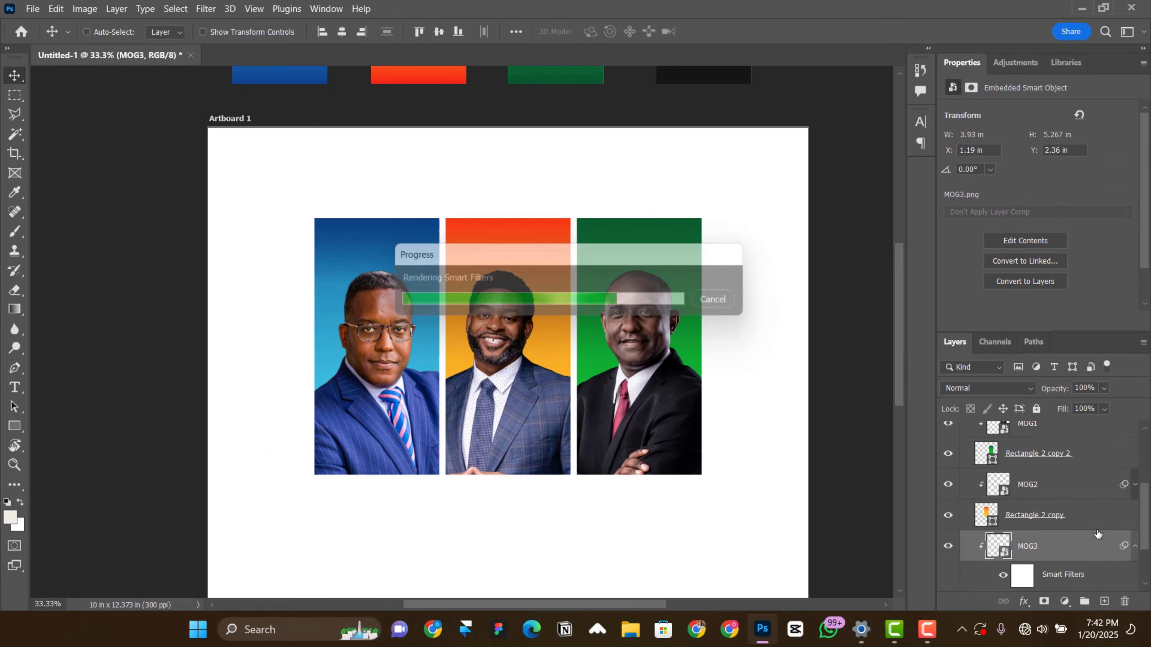
Step: Add the two-line Nexa Bold text "APS. BRAINTECH GRAPHICS" and move it to the upper part of the blue panel
{"action": "scroll", "coordinate": [1108, 554], "scroll_direction": "down", "scroll_amount": 1}
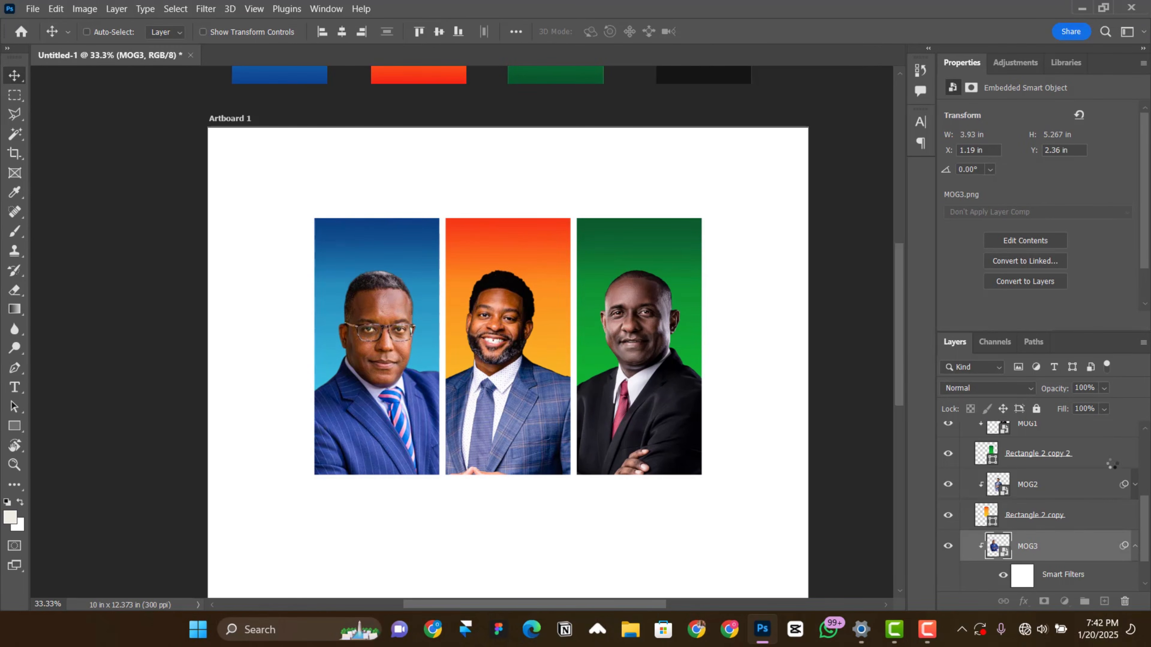
{"action": "scroll", "coordinate": [698, 463], "scroll_direction": "down", "scroll_amount": 3}
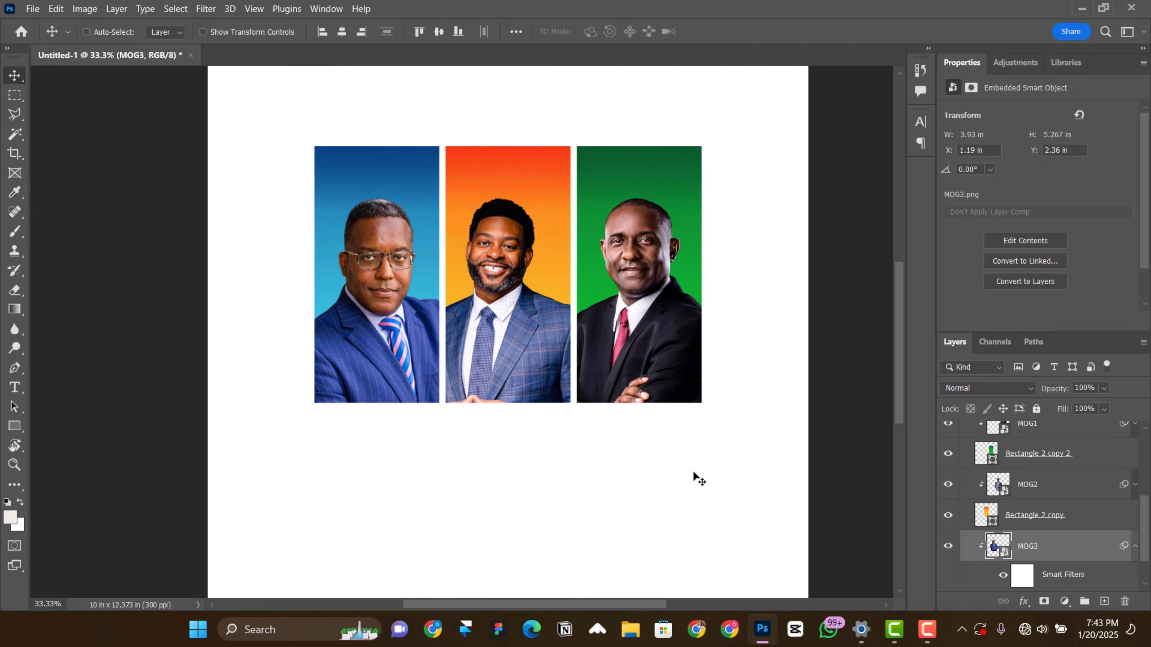
{"action": "scroll", "coordinate": [693, 472], "scroll_direction": "up", "scroll_amount": 2}
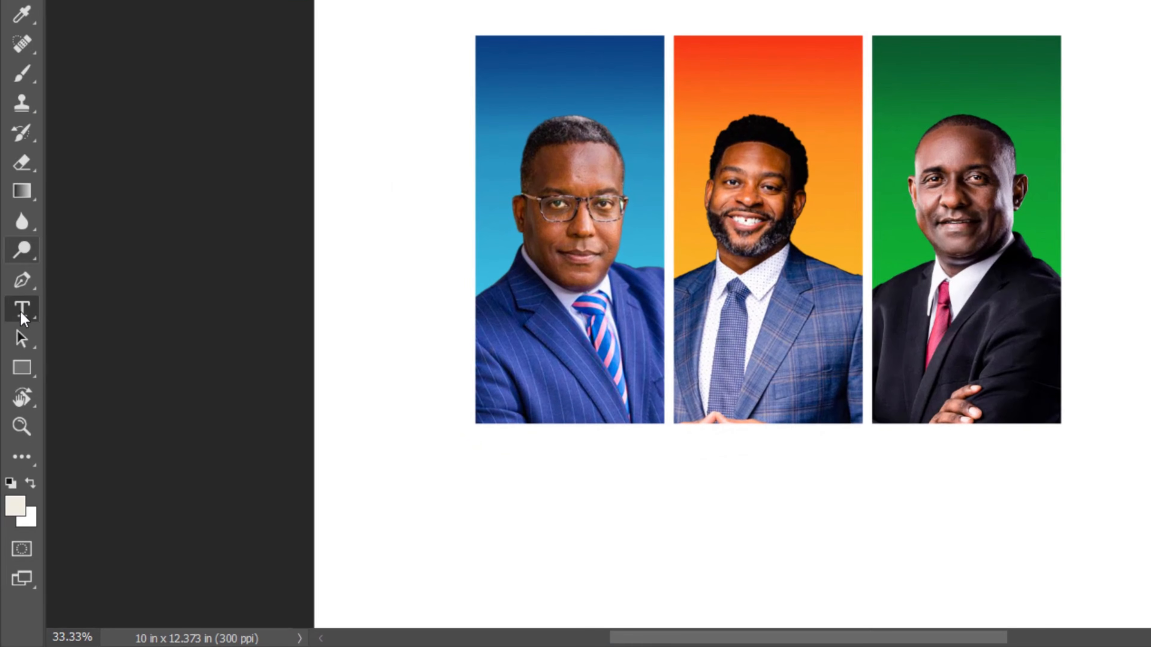
{"action": "left_click", "coordinate": [21, 318]}
{"action": "left_click", "coordinate": [380, 164]}
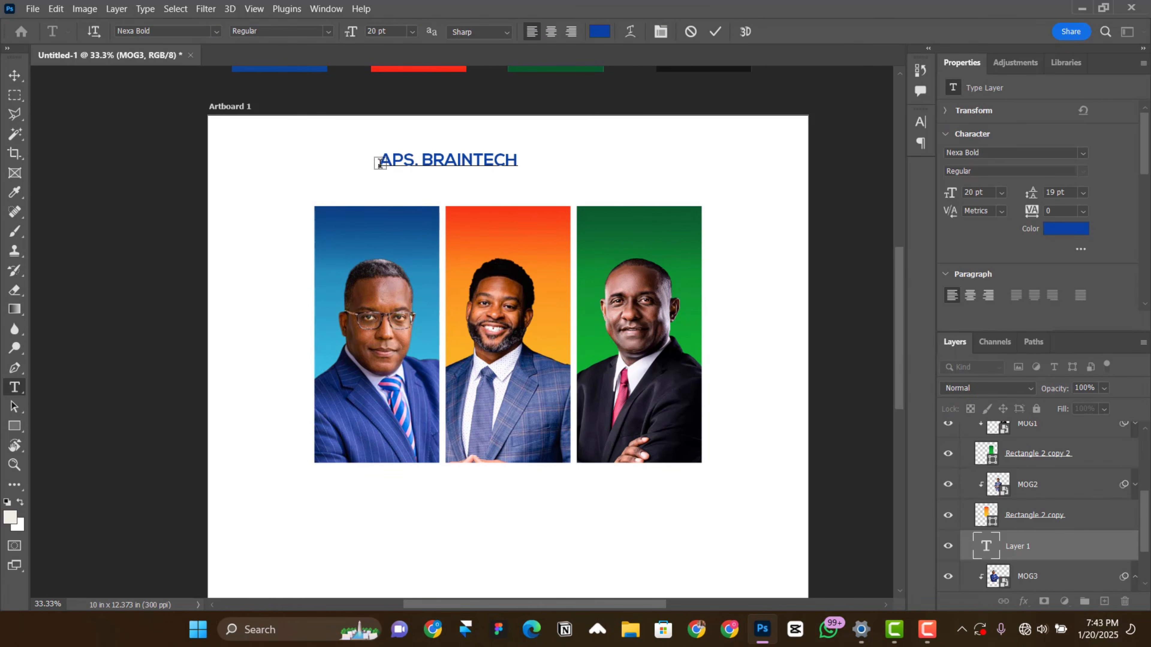
{"action": "left_click", "coordinate": [717, 32]}
{"action": "left_click", "coordinate": [15, 76]}
{"action": "left_click_drag", "start_coordinate": [453, 176], "coordinate": [393, 248]}
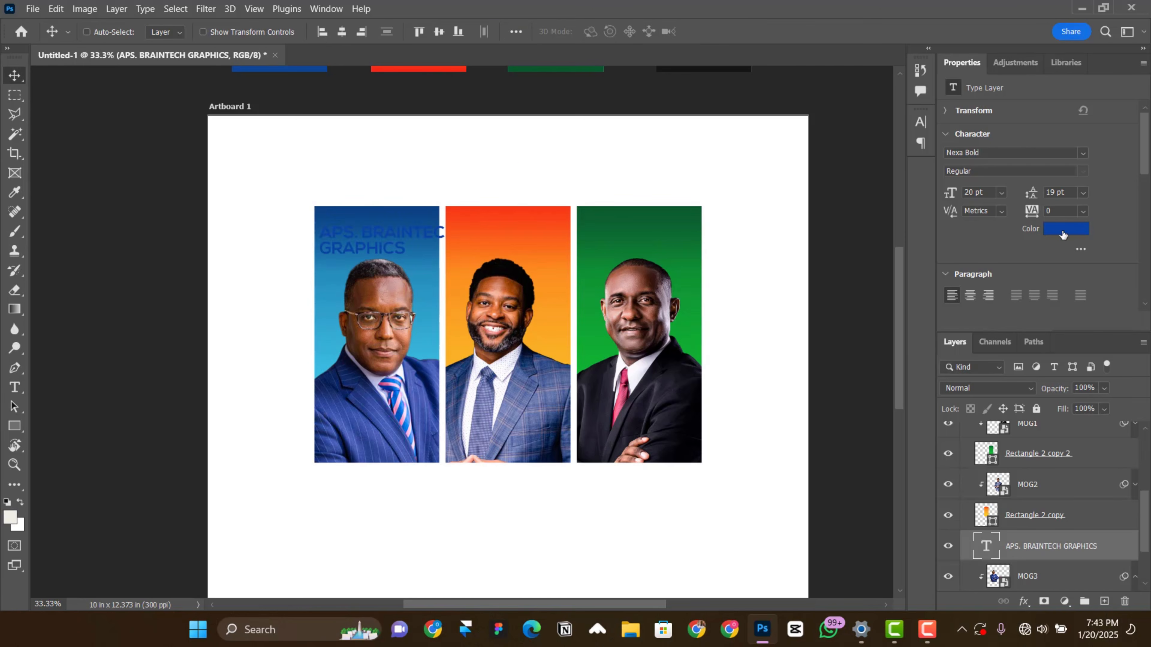
Step: Recolour the text label white and set it to 12 pt with automatic leading
{"action": "left_click", "coordinate": [1063, 231]}
{"action": "left_click", "coordinate": [736, 327]}
{"action": "left_click", "coordinate": [1097, 312]}
{"action": "left_click", "coordinate": [1084, 195]}
{"action": "left_click", "coordinate": [1067, 306]}
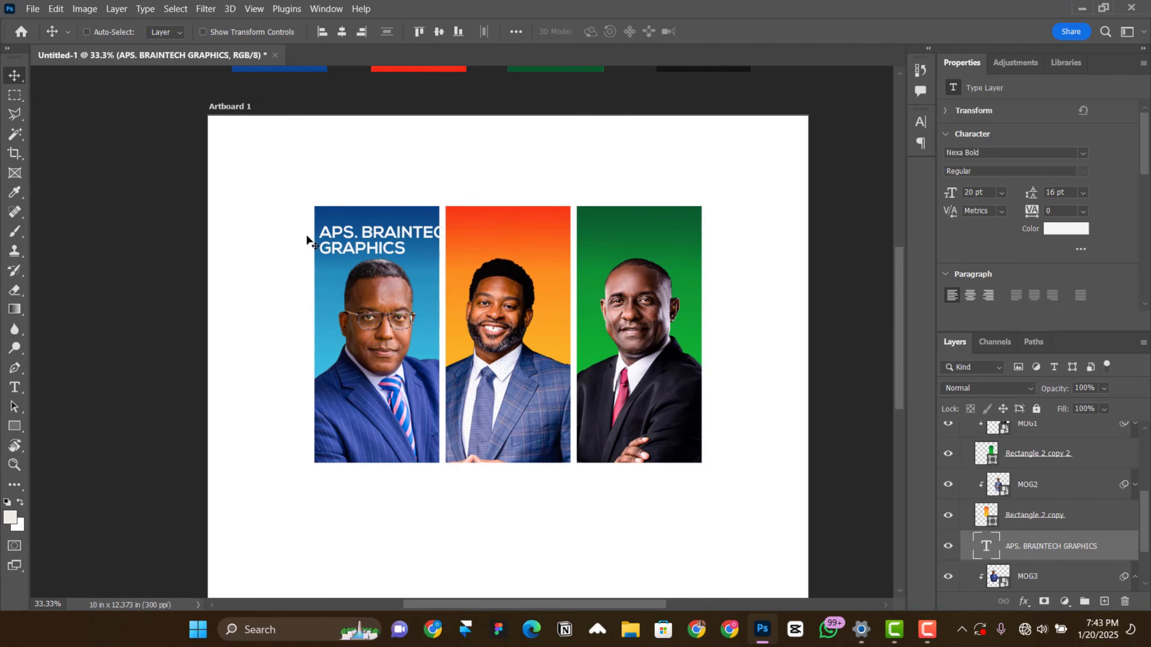
{"action": "left_click", "coordinate": [1002, 193]}
{"action": "left_click", "coordinate": [992, 275]}
{"action": "left_click", "coordinate": [1083, 193]}
{"action": "left_click", "coordinate": [1062, 207]}
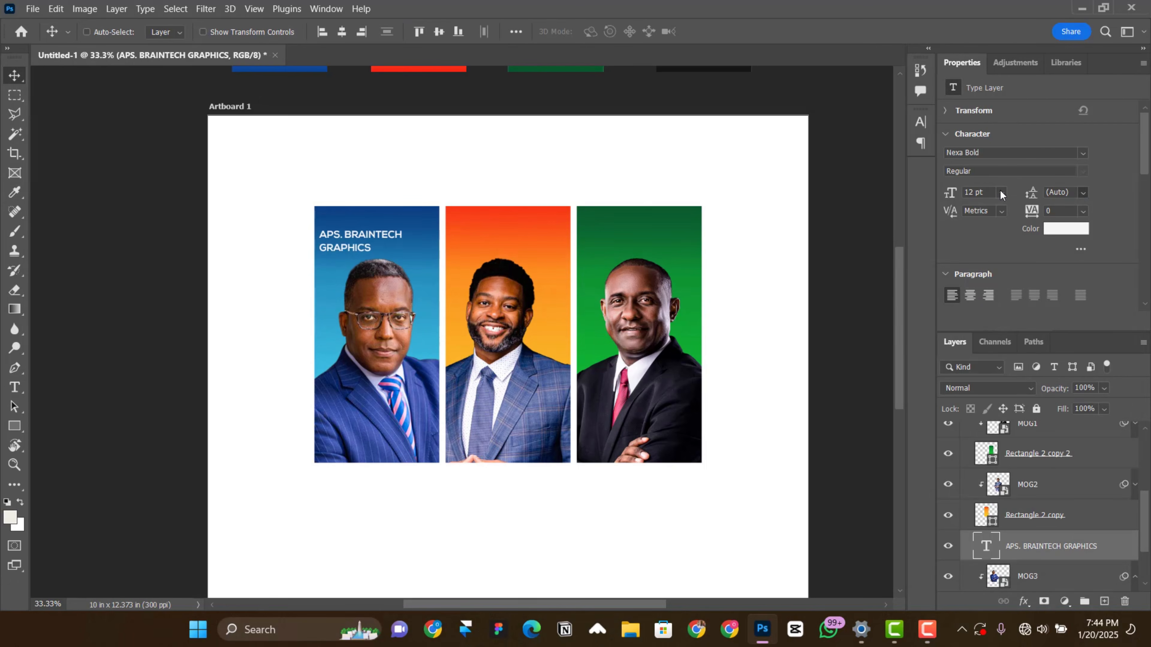
Step: Reduce the text label to 10 pt with 10 pt leading and place it above the portrait's head in the blue panel
{"action": "left_click", "coordinate": [1001, 193]}
{"action": "left_click", "coordinate": [992, 284]}
{"action": "left_click_drag", "start_coordinate": [496, 258], "coordinate": [512, 244]}
{"action": "left_click", "coordinate": [1001, 193]}
{"action": "left_click", "coordinate": [993, 272]}
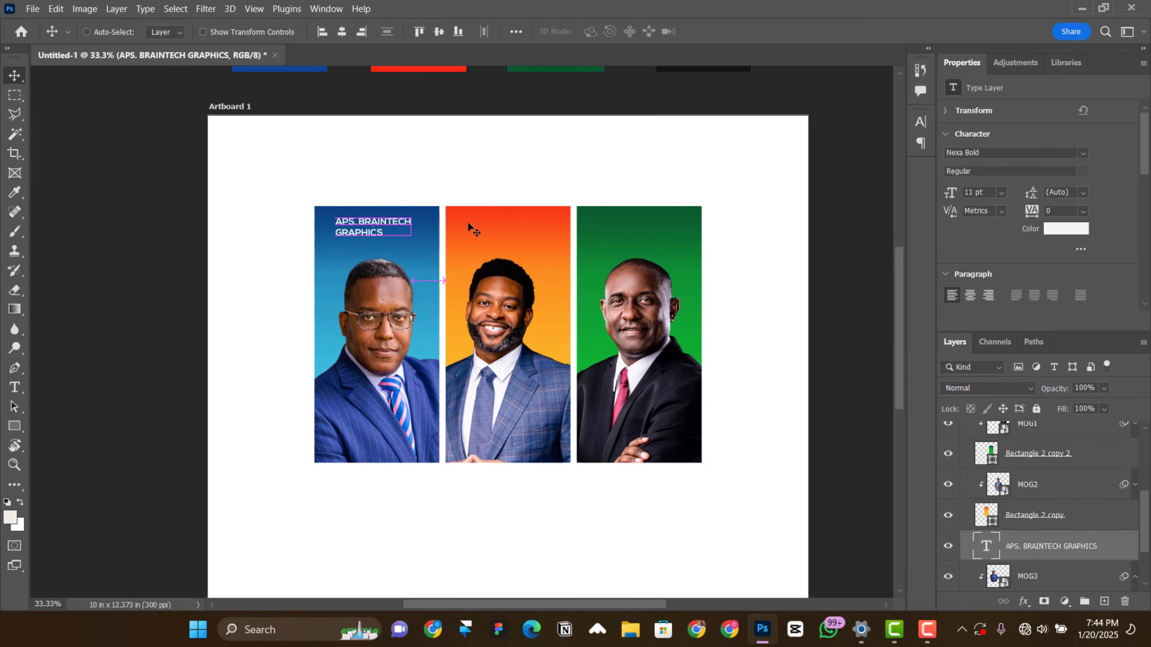
{"action": "left_click", "coordinate": [1001, 193]}
{"action": "left_click", "coordinate": [993, 258]}
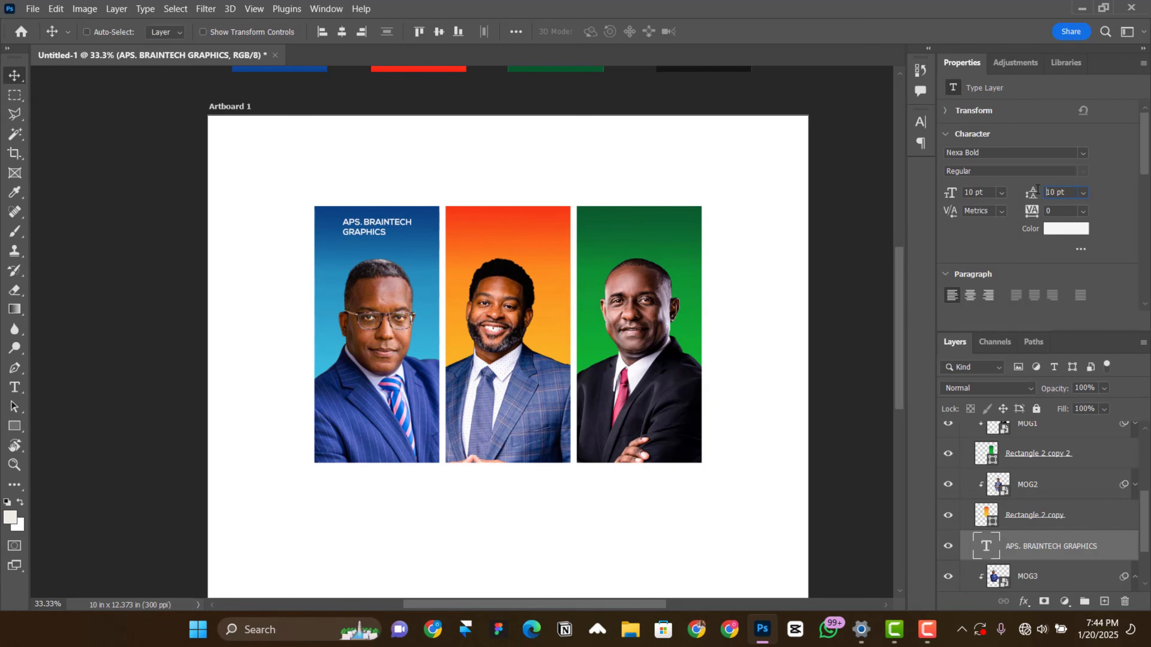
Step: Duplicate the text label onto the orange and green panels, moving each copy directly above that panel's photo layer
{"action": "left_click_drag", "start_coordinate": [368, 248], "coordinate": [504, 248]}
{"action": "left_click_drag", "start_coordinate": [1028, 542], "coordinate": [1014, 469]}
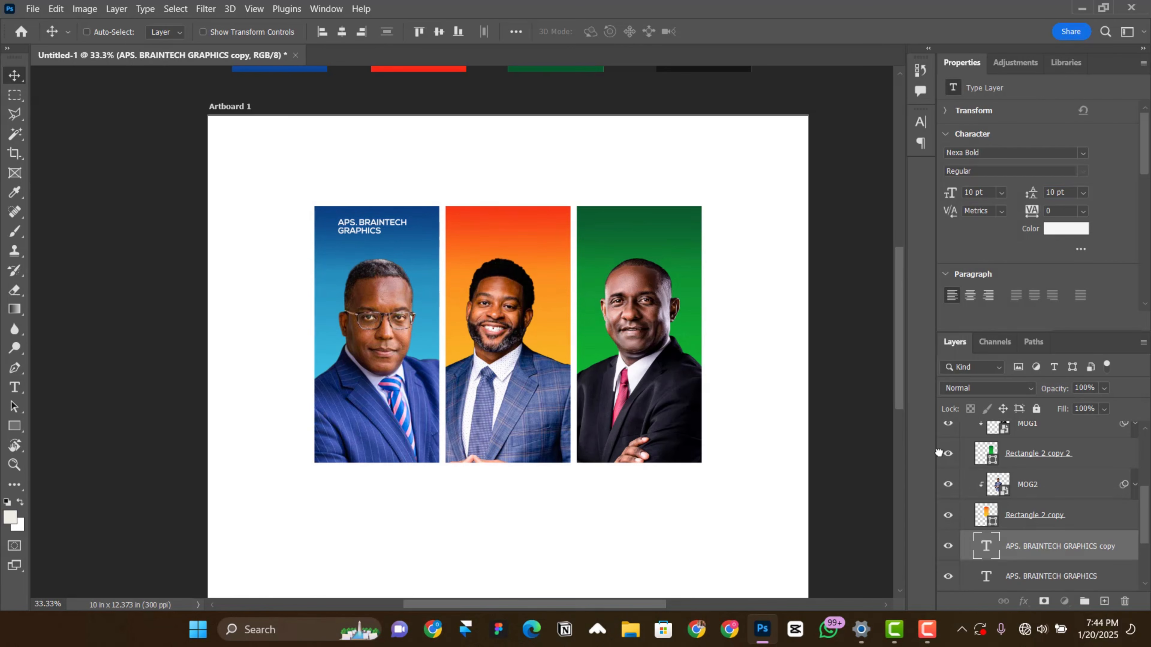
{"action": "left_click_drag", "start_coordinate": [553, 248], "coordinate": [685, 248]}
{"action": "left_click_drag", "start_coordinate": [1038, 521], "coordinate": [1035, 453]}
{"action": "left_click_drag", "start_coordinate": [680, 253], "coordinate": [686, 266]}
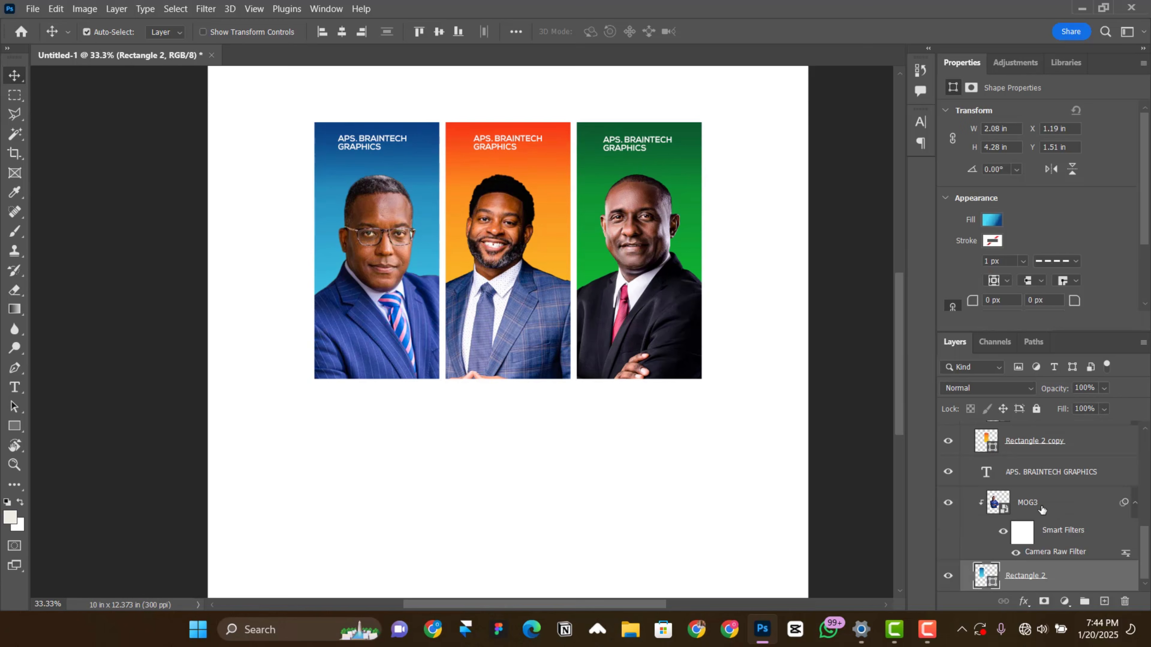
Step: Group the blue panel's rectangle, MOG3 photo and text label, and name the group Image 1
{"action": "left_click", "coordinate": [1041, 510], "text": "ctrl"}
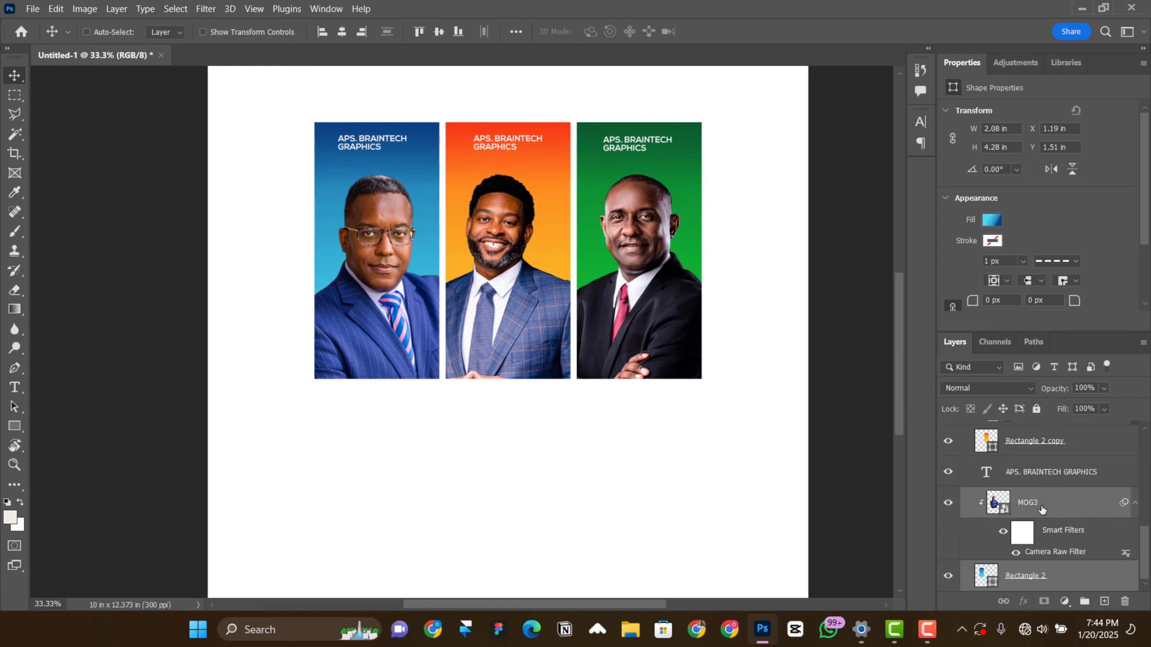
{"action": "left_click", "coordinate": [1053, 473], "text": "ctrl"}
{"action": "key", "text": "ctrl+g"}
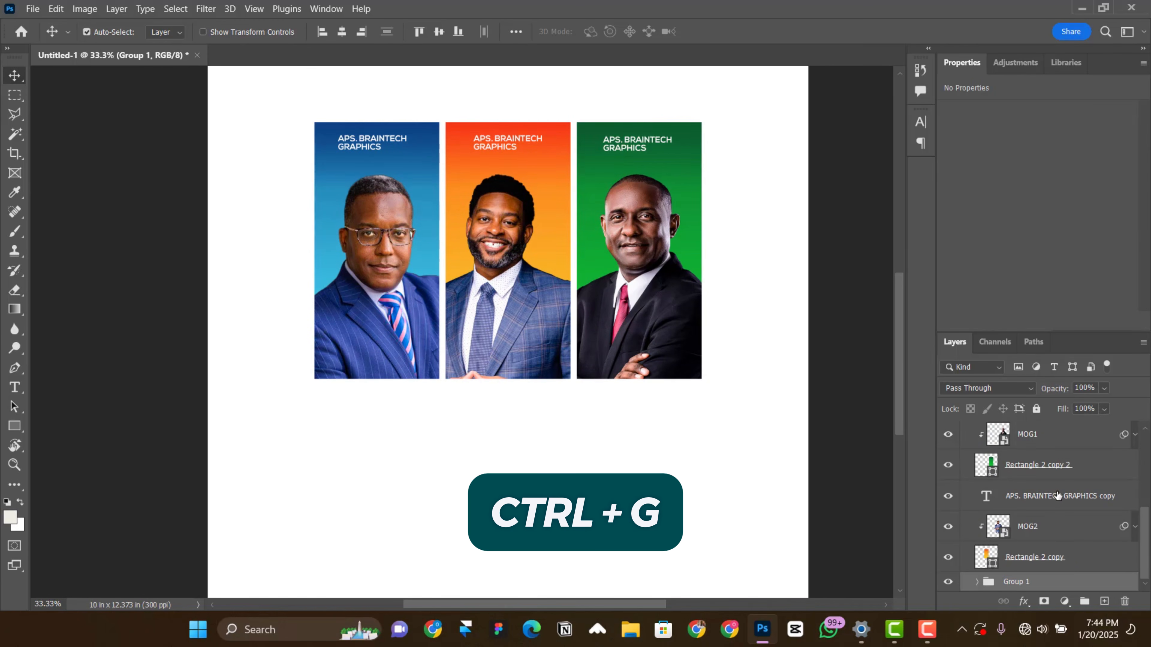
{"action": "double_click", "coordinate": [1025, 583]}
{"action": "type", "text": "Im"}
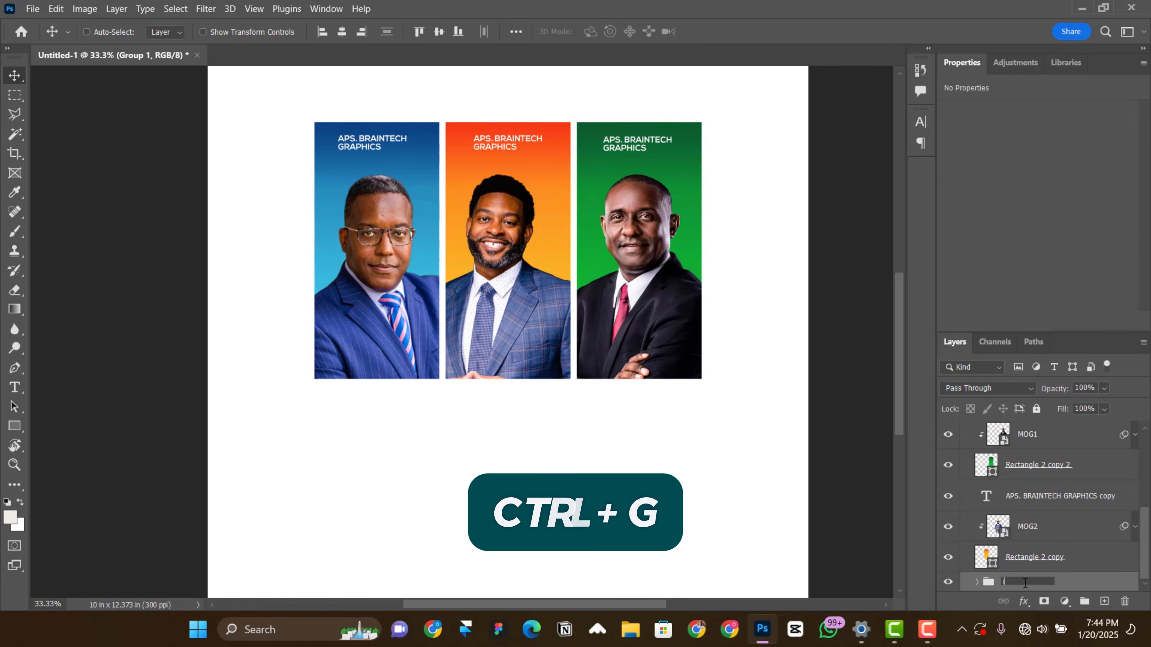
{"action": "type", "text": "age 1"}
{"action": "key", "text": "Return"}
Step: Group the orange panel's rectangle, MOG2 photo and text label, and name the group Image 2
{"action": "left_click", "coordinate": [1042, 557]}
{"action": "left_click", "coordinate": [1062, 501], "text": "shift"}
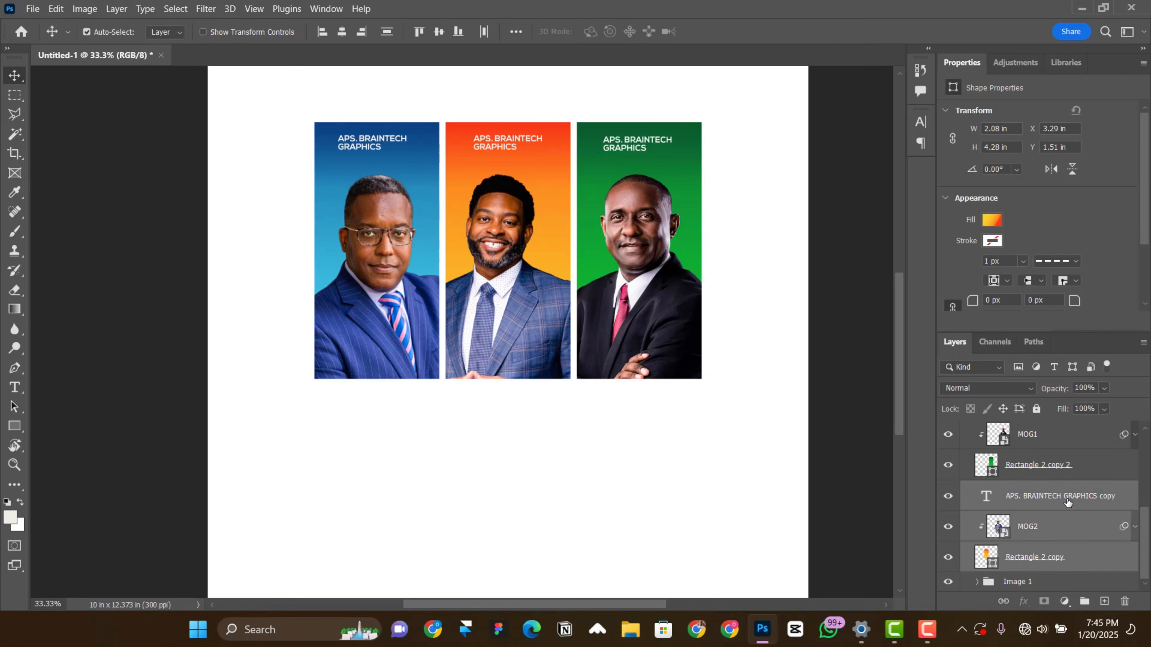
{"action": "key", "text": "ctrl+g"}
{"action": "double_click", "coordinate": [1019, 563]}
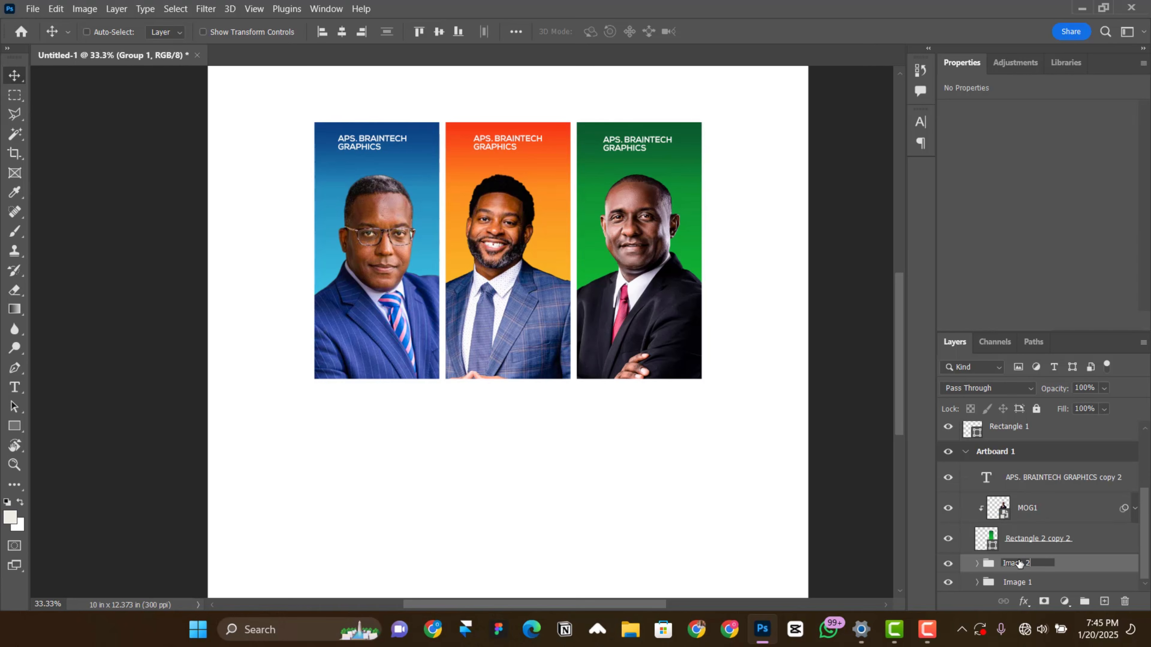
{"action": "key", "text": "Return"}
Step: Group the green panel's rectangle, MOG1 photo and text label, and name the group Image 3
{"action": "left_click", "coordinate": [1058, 535]}
{"action": "left_click", "coordinate": [1058, 479], "text": "shift"}
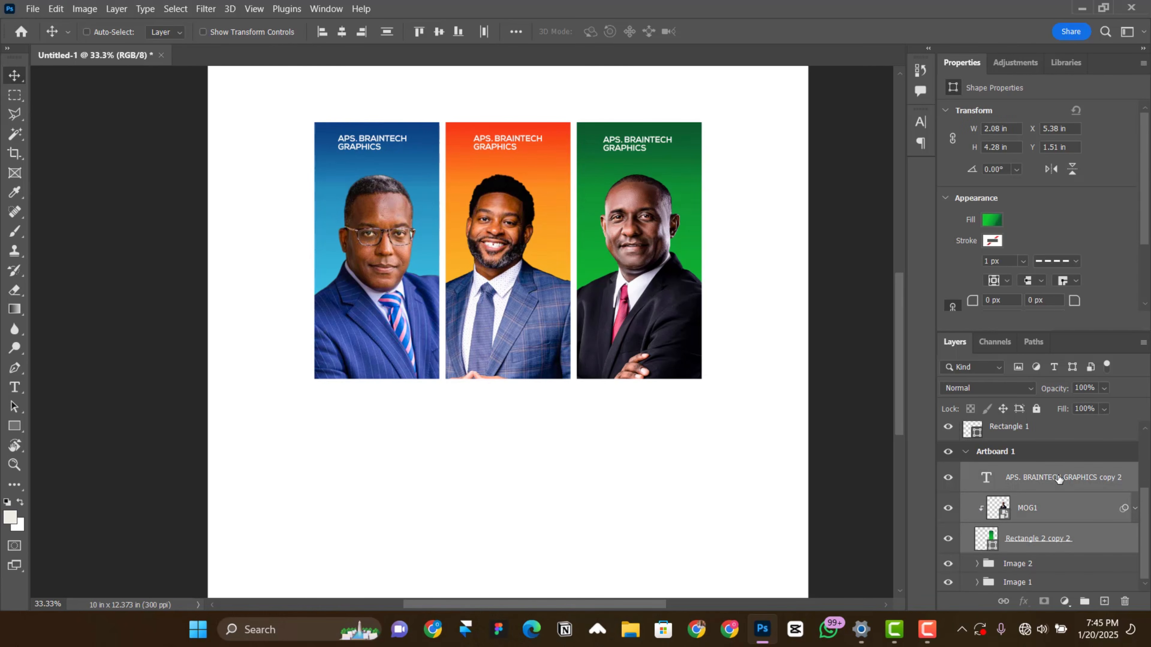
{"action": "key", "text": "ctrl+g"}
{"action": "double_click", "coordinate": [1023, 548]}
{"action": "type", "text": "Image 3"}
{"action": "key", "text": "Return"}
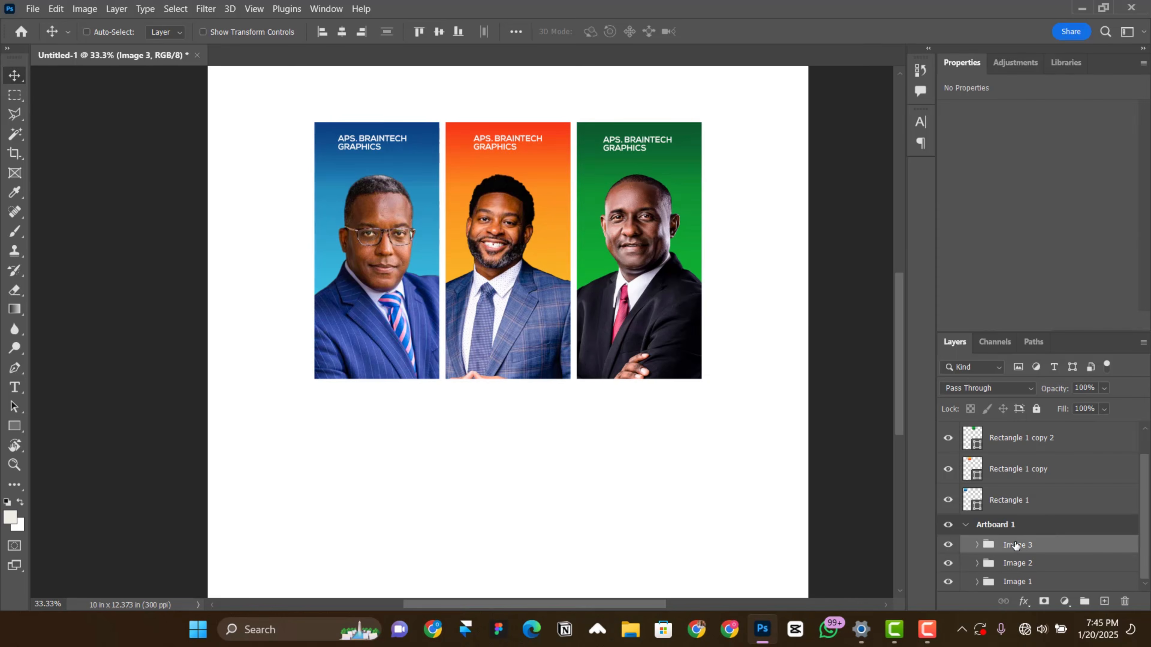
Step: Move the Image 3 and Image 1 groups inward against the orange panel, closing the gaps between the three panels
{"action": "left_click_drag", "start_coordinate": [614, 248], "coordinate": [612, 247]}
{"action": "key", "text": "Left"}
{"action": "key", "text": "Left"}
{"action": "key", "text": "Left"}
{"action": "key", "text": "Left"}
{"action": "key", "text": "Left"}
{"action": "key", "text": "Left"}
{"action": "key", "text": "Left"}
{"action": "right_click", "coordinate": [434, 202]}
{"action": "left_click", "coordinate": [400, 205]}
{"action": "key", "text": "Right"}
{"action": "key", "text": "Right"}
{"action": "key", "text": "Right"}
{"action": "key", "text": "Right"}
{"action": "key", "text": "Right"}
{"action": "key", "text": "Right"}
{"action": "key", "text": "Right"}
{"action": "key", "text": "Right"}
{"action": "key", "text": "Right"}
{"action": "key", "text": "Right"}
{"action": "key", "text": "Right"}
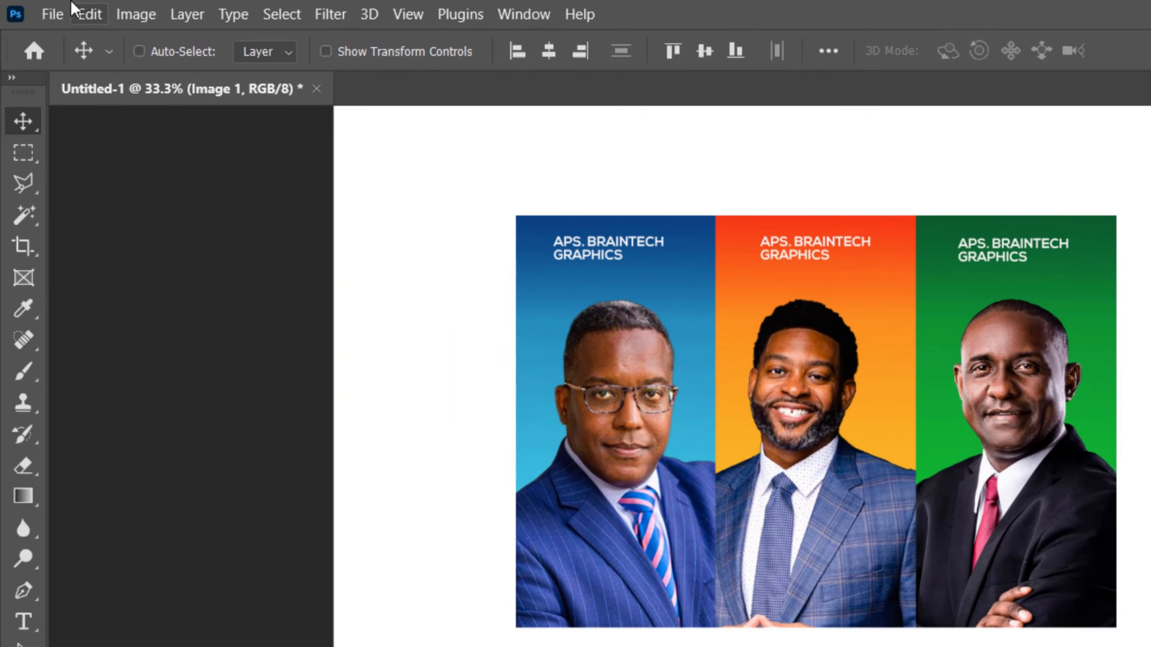
Step: Place the light-flare image c6740af2d2211b695c954c3d1c342d92 as an embedded object, scaled to about 5.83 by 5.83 in over the panels
{"action": "left_click", "coordinate": [32, 9]}
{"action": "left_click", "coordinate": [138, 302]}
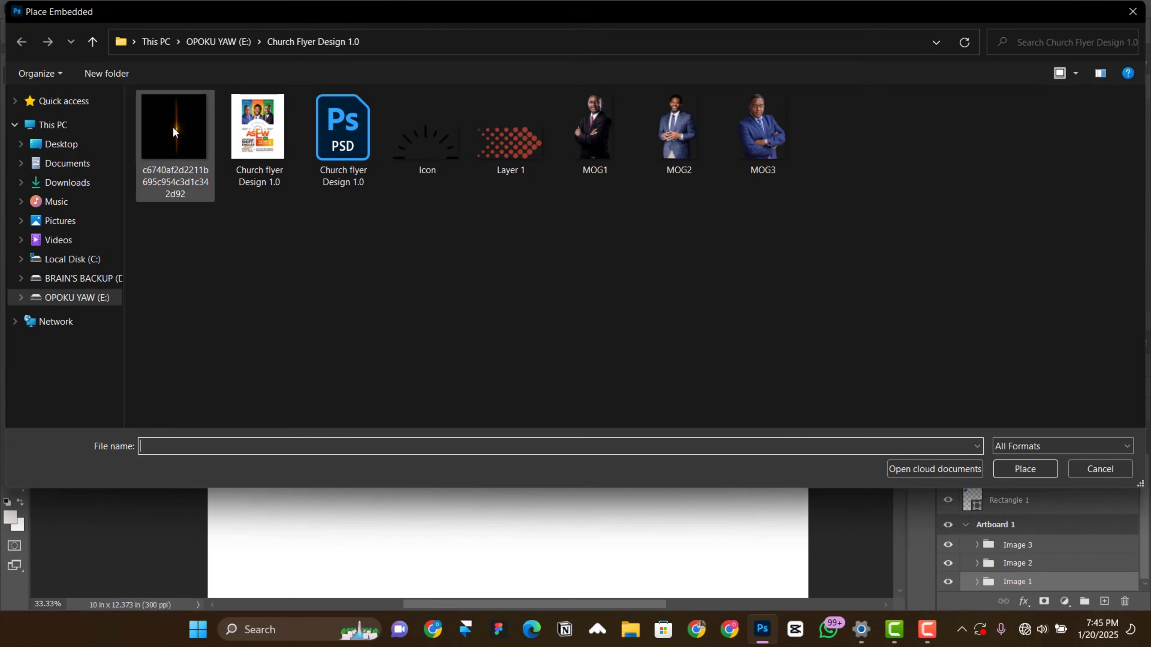
{"action": "left_click", "coordinate": [173, 132]}
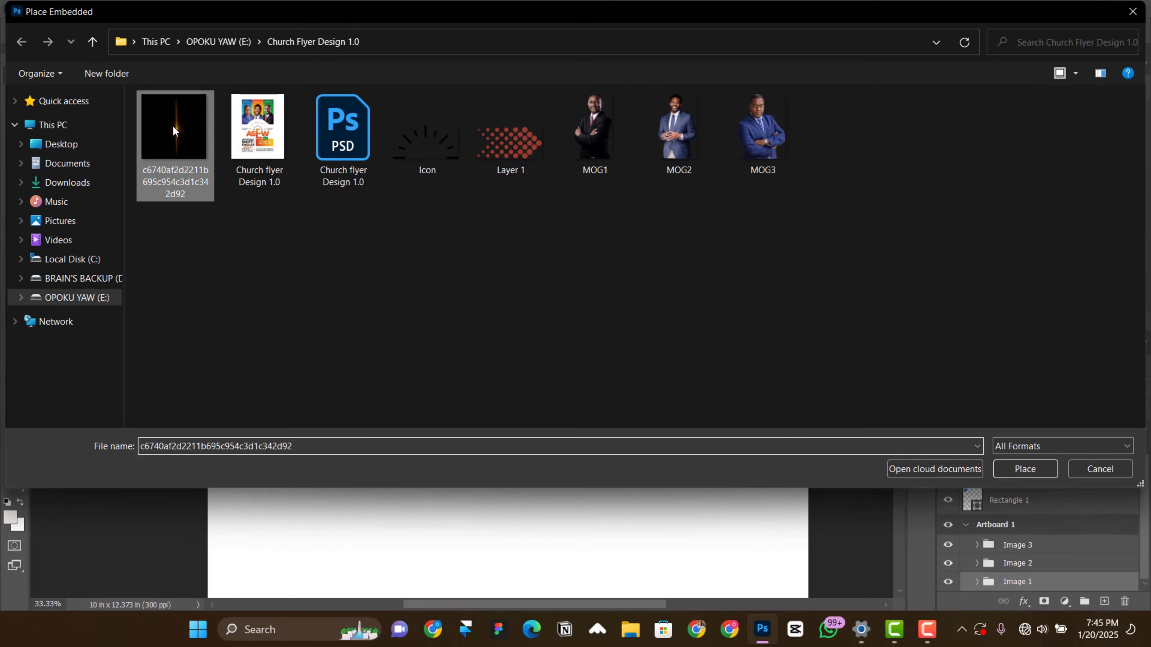
{"action": "double_click", "coordinate": [175, 127]}
{"action": "key", "text": "ctrl+minus"}
{"action": "key", "text": "ctrl+minus"}
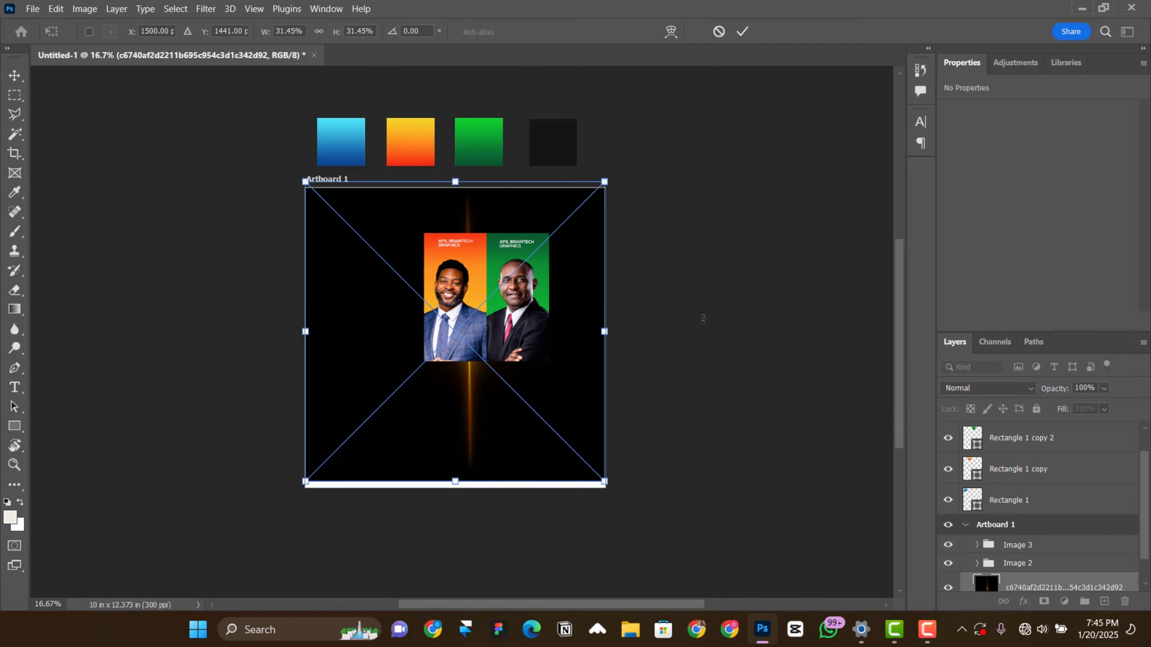
{"action": "left_click_drag", "start_coordinate": [603, 482], "coordinate": [540, 416]}
{"action": "left_click_drag", "start_coordinate": [503, 363], "coordinate": [460, 321]}
{"action": "key", "text": "Return"}
Step: Move the light-flare layer above the Image 3 group and set its blend mode to Screen
{"action": "left_click_drag", "start_coordinate": [1051, 586], "coordinate": [999, 558]}
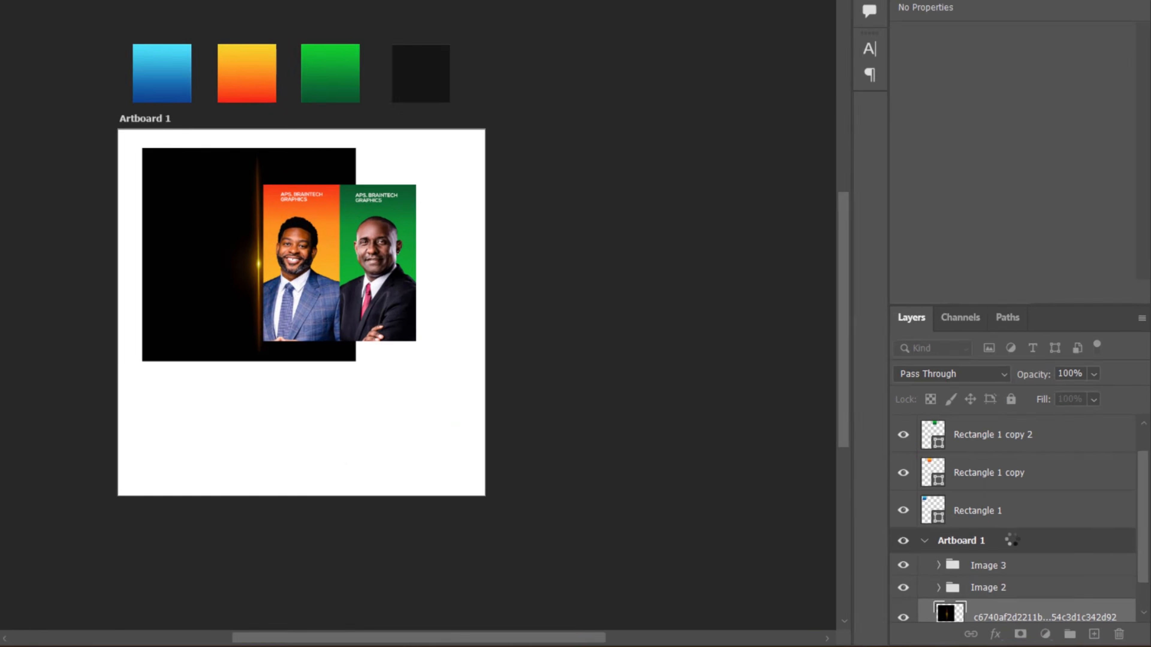
{"action": "key", "text": "ctrl+shift+bracketright"}
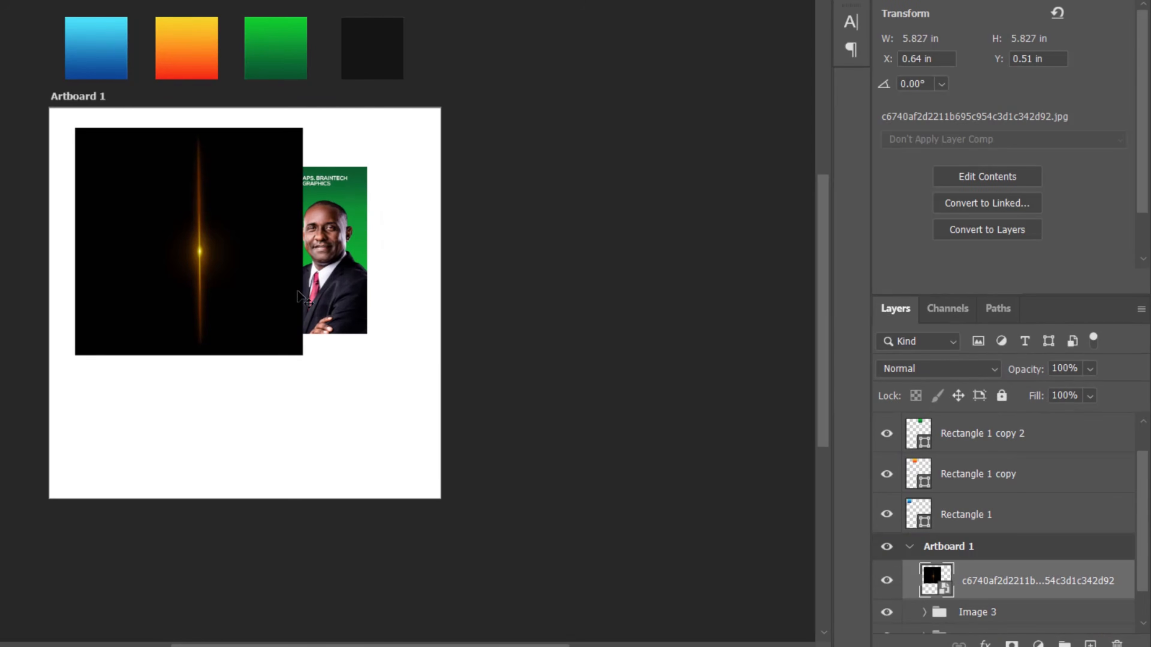
{"action": "left_click", "coordinate": [989, 374]}
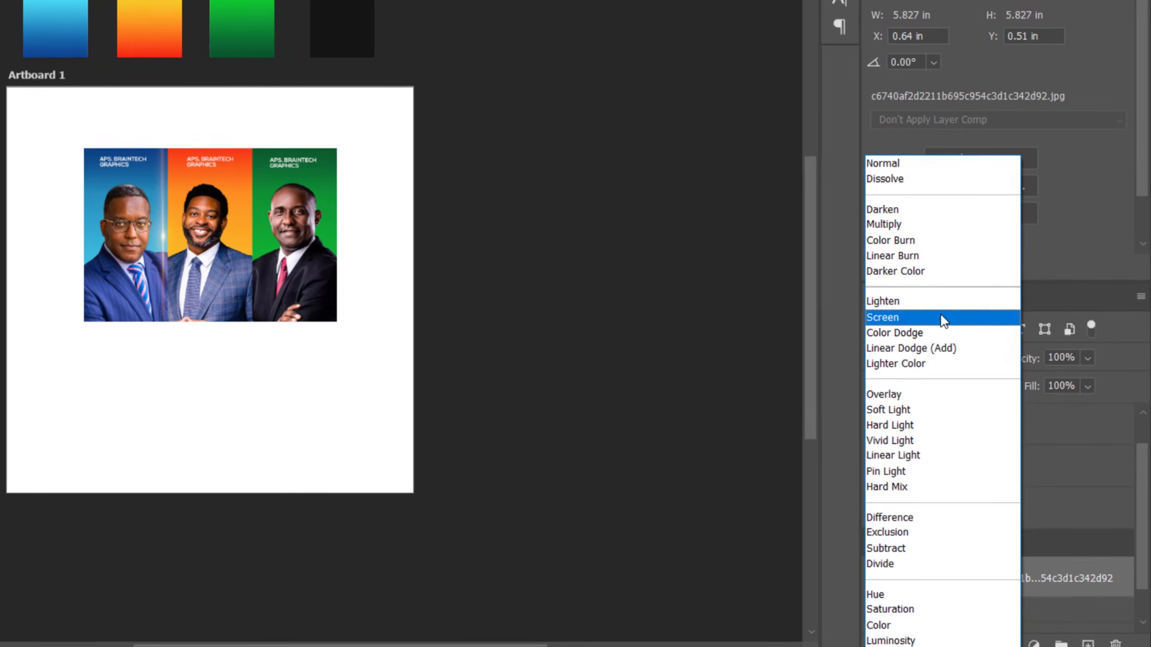
{"action": "left_click", "coordinate": [941, 317]}
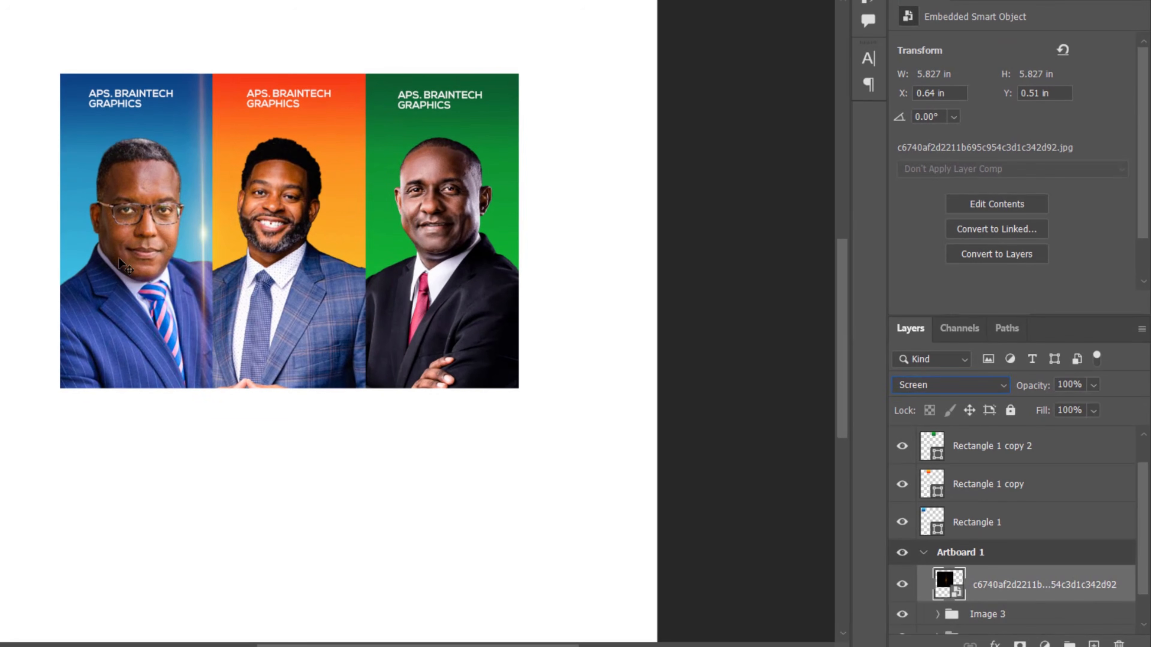
Step: Position the light flare on the seam between the blue and orange panels and duplicate it onto the orange-green seam
{"action": "left_click_drag", "start_coordinate": [119, 260], "coordinate": [205, 276]}
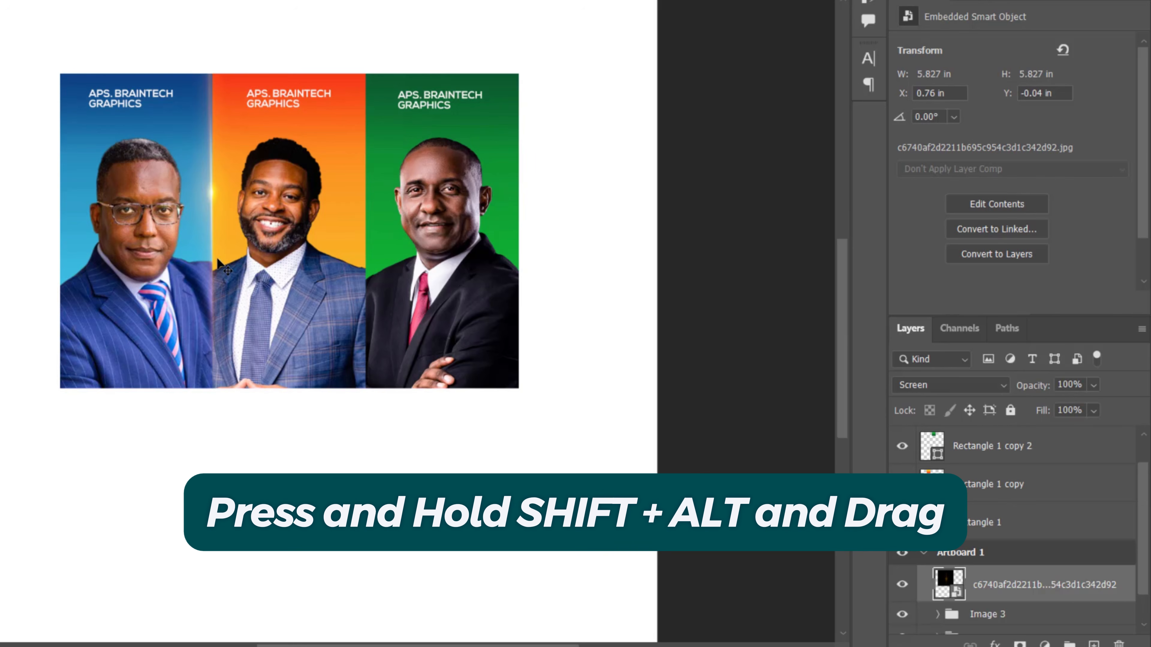
{"action": "left_click_drag", "start_coordinate": [190, 235], "coordinate": [349, 223]}
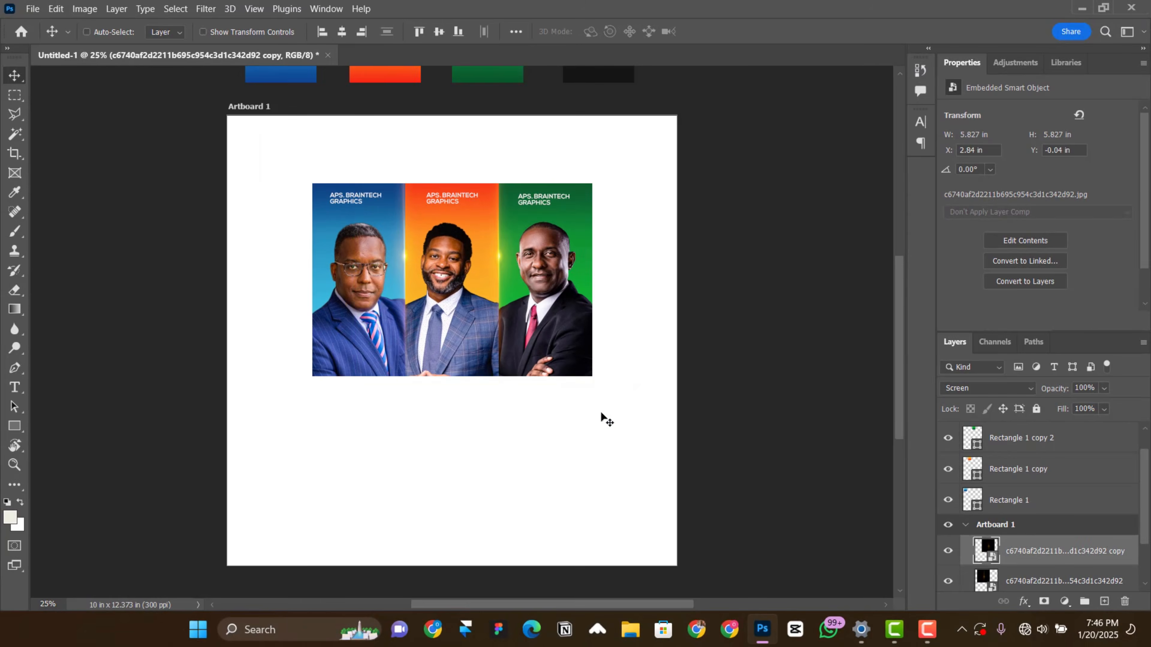
Step: Group both light-flare layers together with the Image 1, Image 2 and Image 3 groups
{"action": "scroll", "coordinate": [1061, 549], "scroll_direction": "down", "scroll_amount": 3}
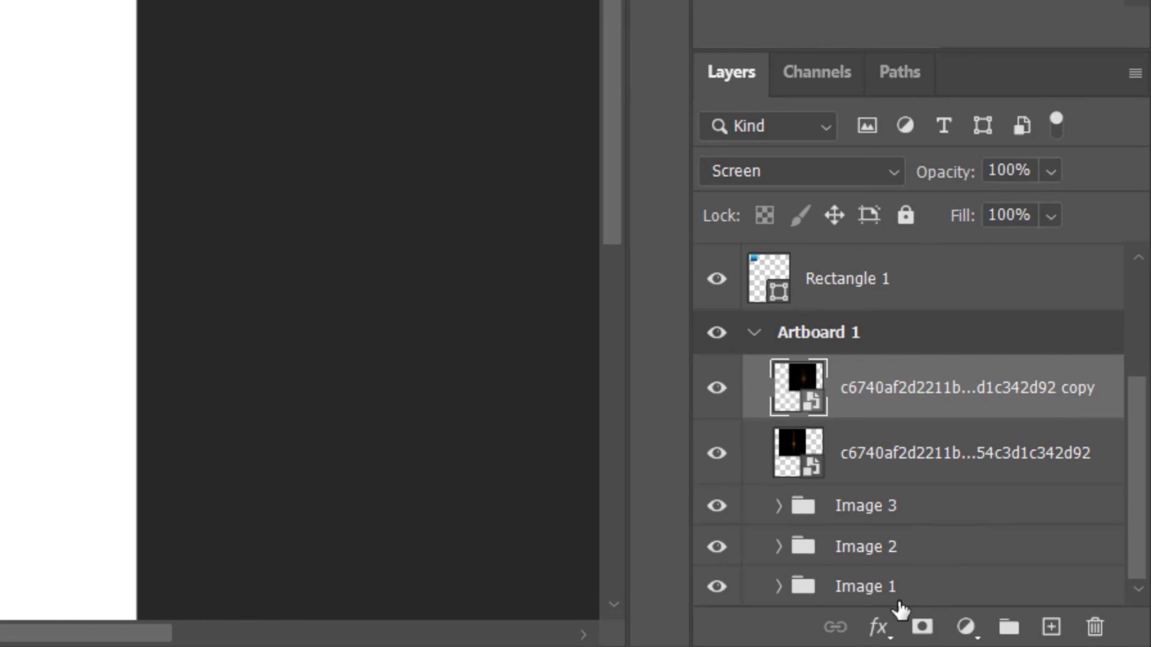
{"action": "left_click", "coordinate": [888, 587], "text": "shift"}
{"action": "key", "text": "ctrl+g"}
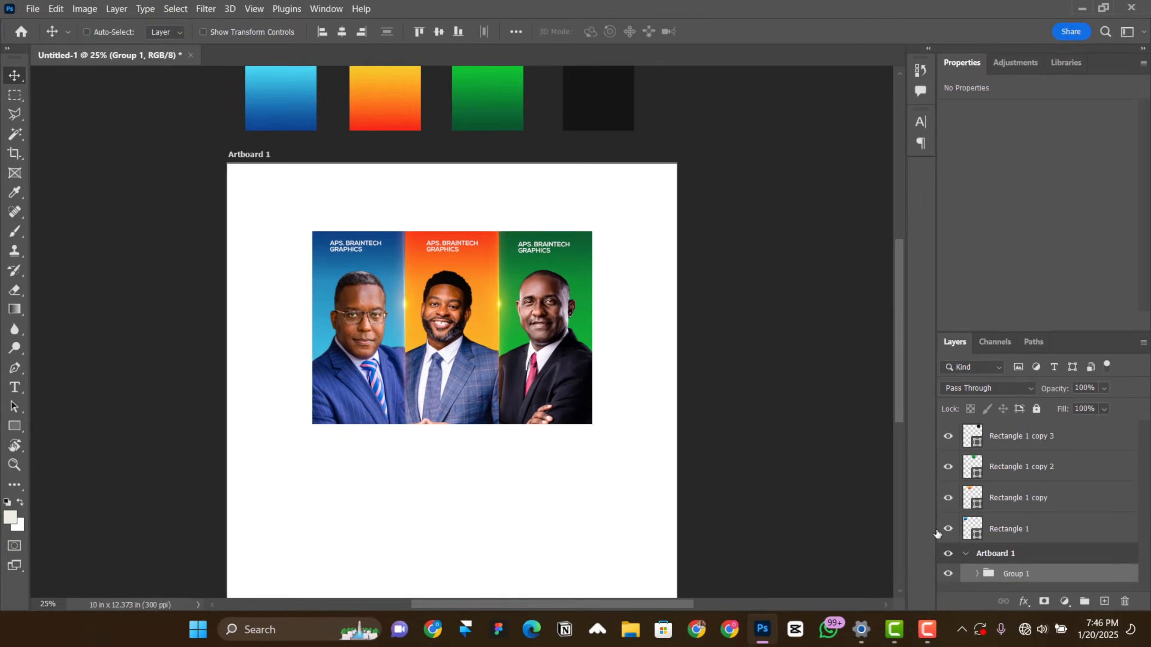
Step: Rename the group holding the three portrait panels as Images
{"action": "left_click_drag", "start_coordinate": [525, 302], "coordinate": [524, 270]}
{"action": "scroll", "coordinate": [579, 366], "scroll_direction": "down", "scroll_amount": 2}
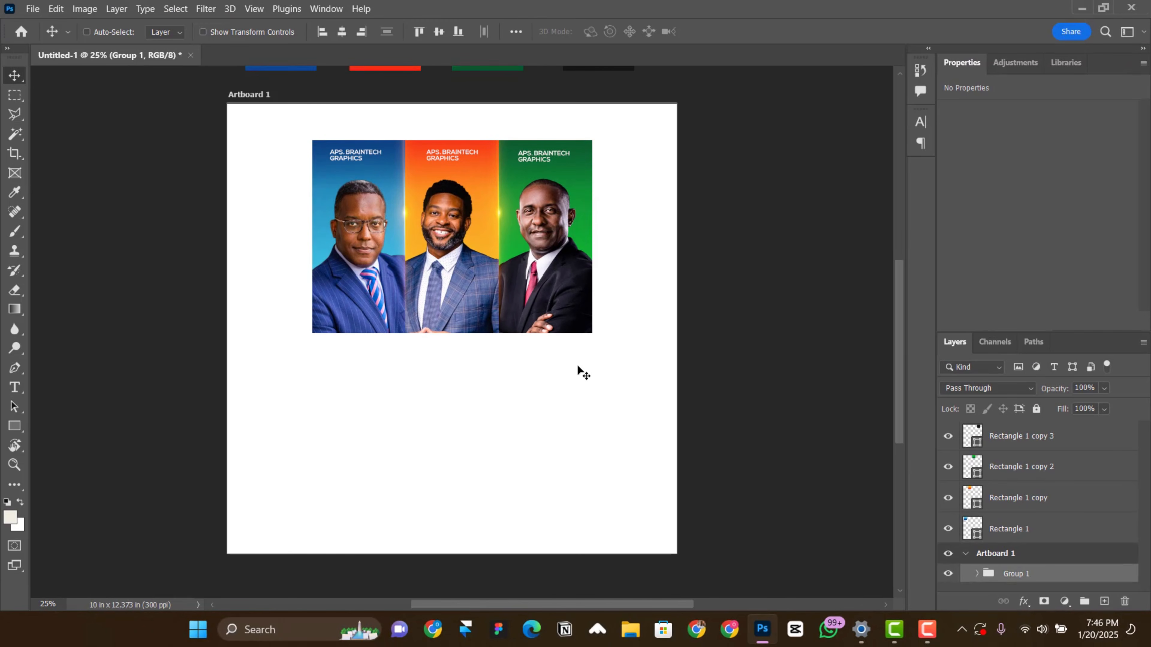
{"action": "scroll", "coordinate": [574, 381], "scroll_direction": "down", "scroll_amount": 3}
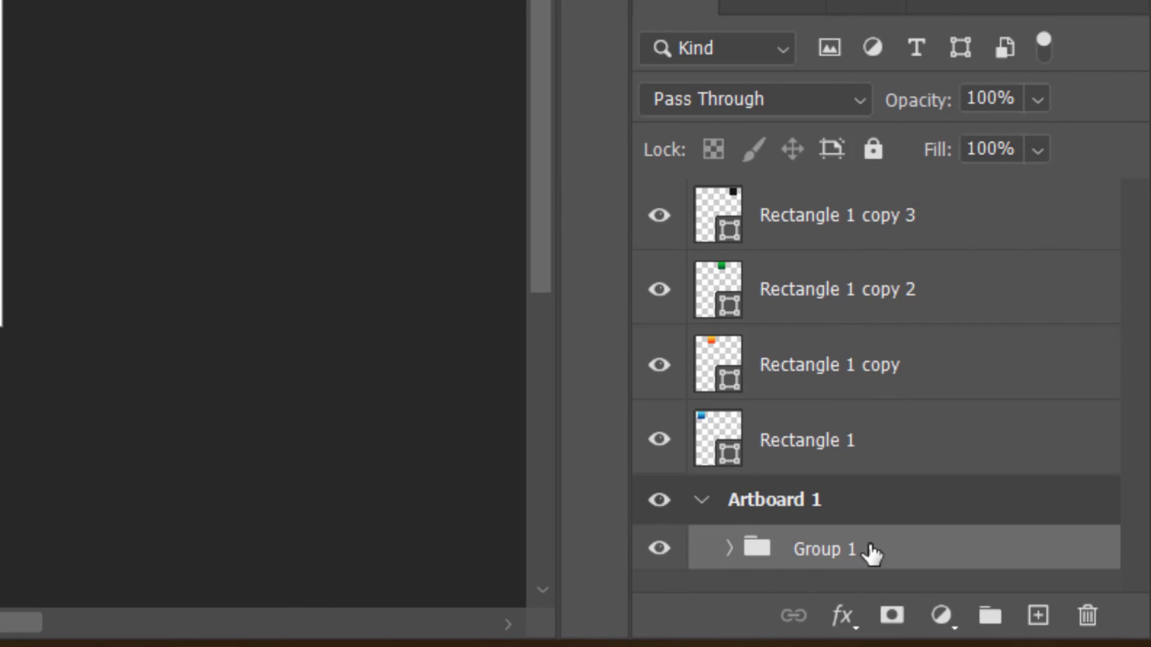
{"action": "double_click", "coordinate": [871, 550]}
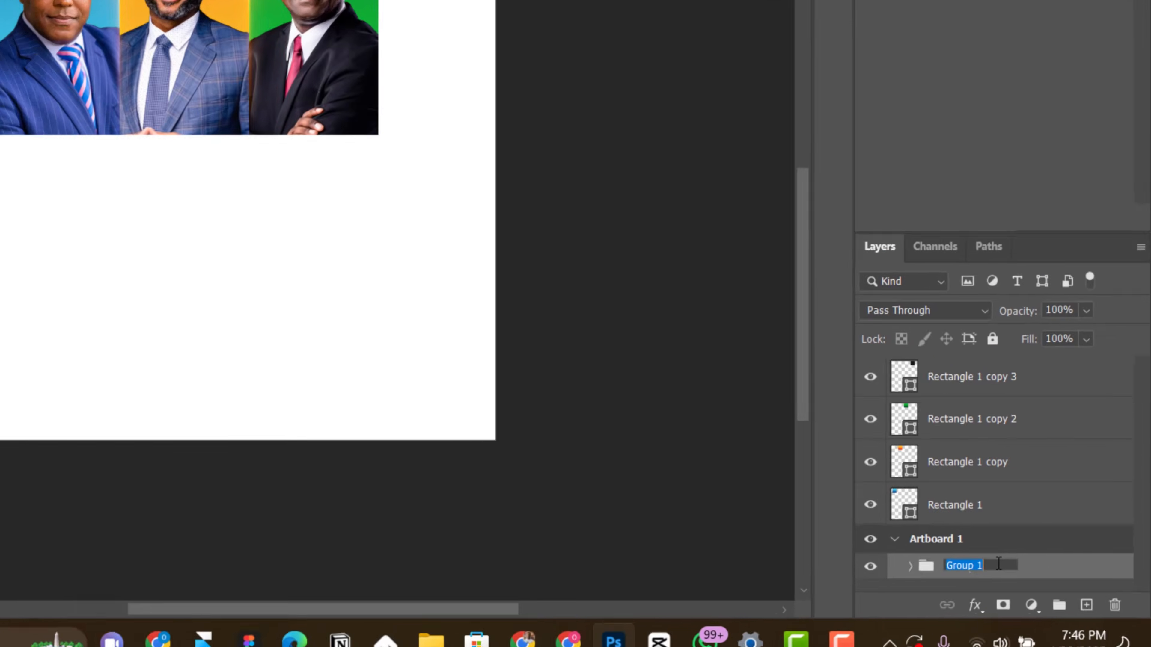
{"action": "type", "text": "Images"}
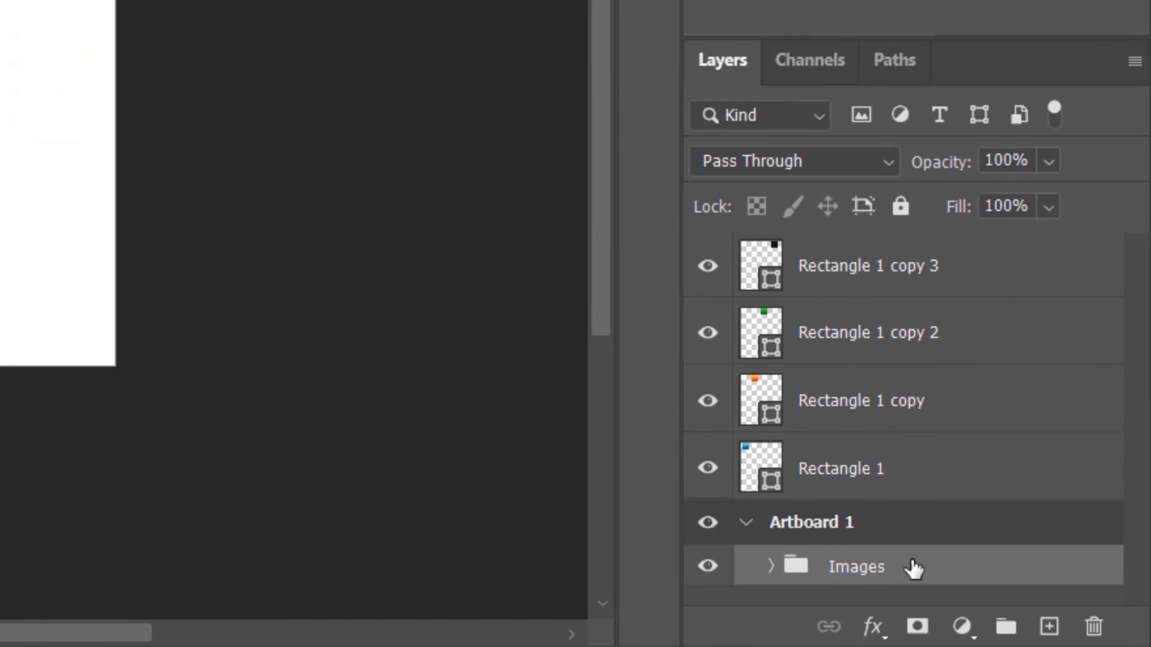
Step: Add a layer mask to the Images group and set up a 1600 px Hard Round brush for painting on it
{"action": "left_click", "coordinate": [913, 630]}
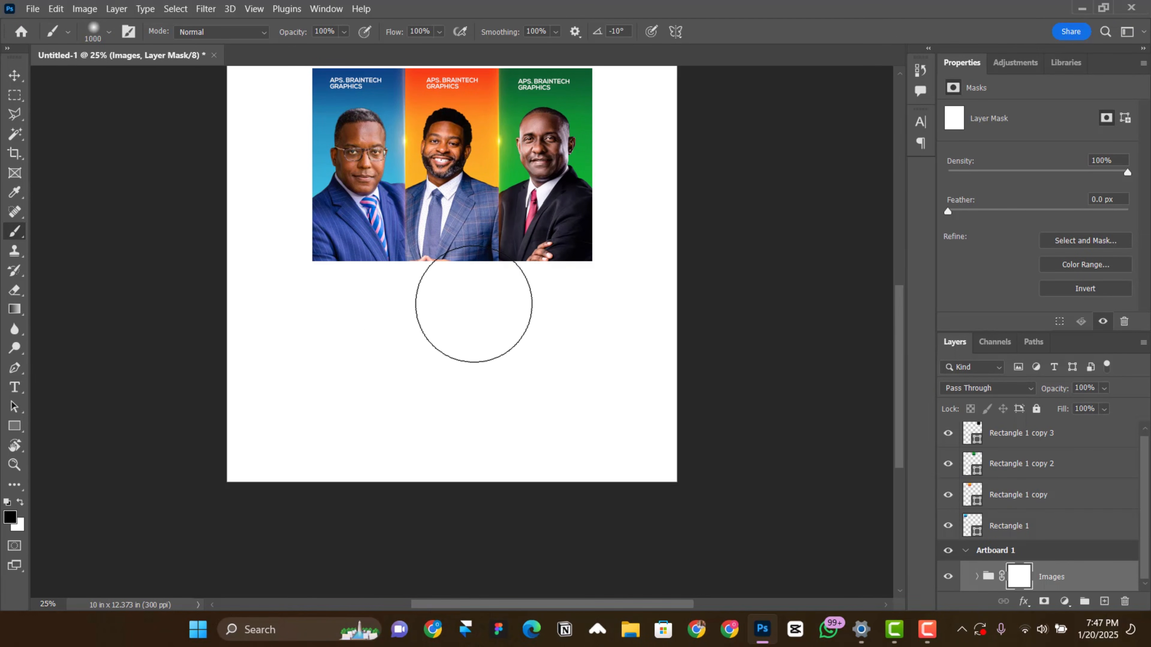
{"action": "key", "text": "bracketright"}
{"action": "right_click", "coordinate": [463, 315]}
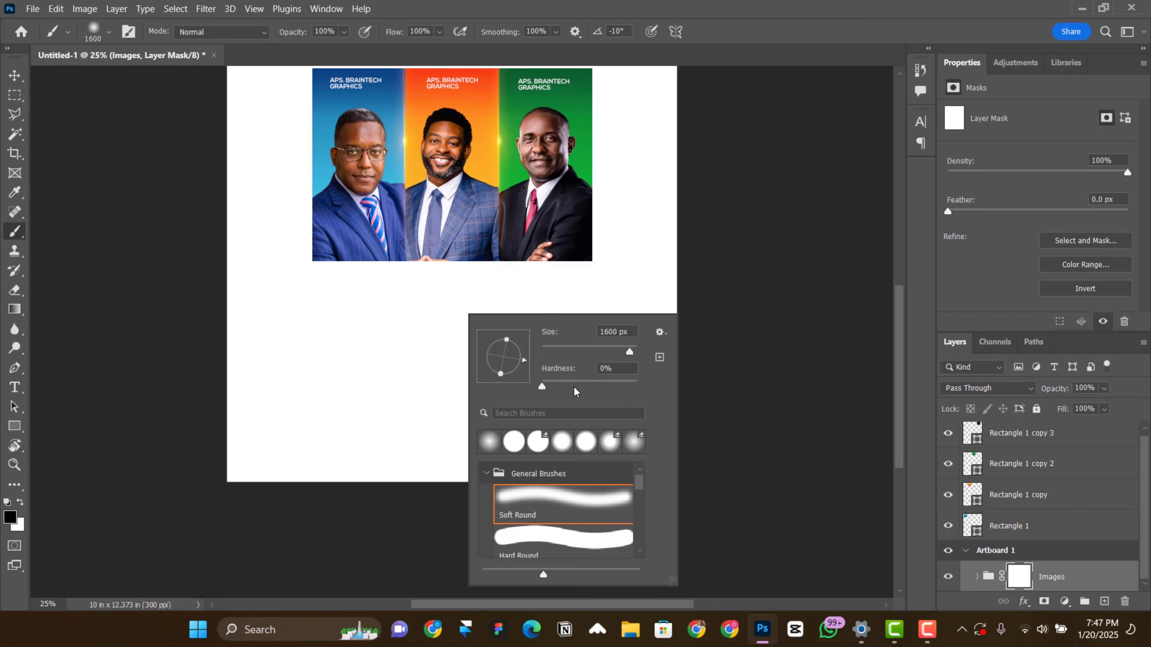
{"action": "scroll", "coordinate": [572, 505], "scroll_direction": "down", "scroll_amount": 1}
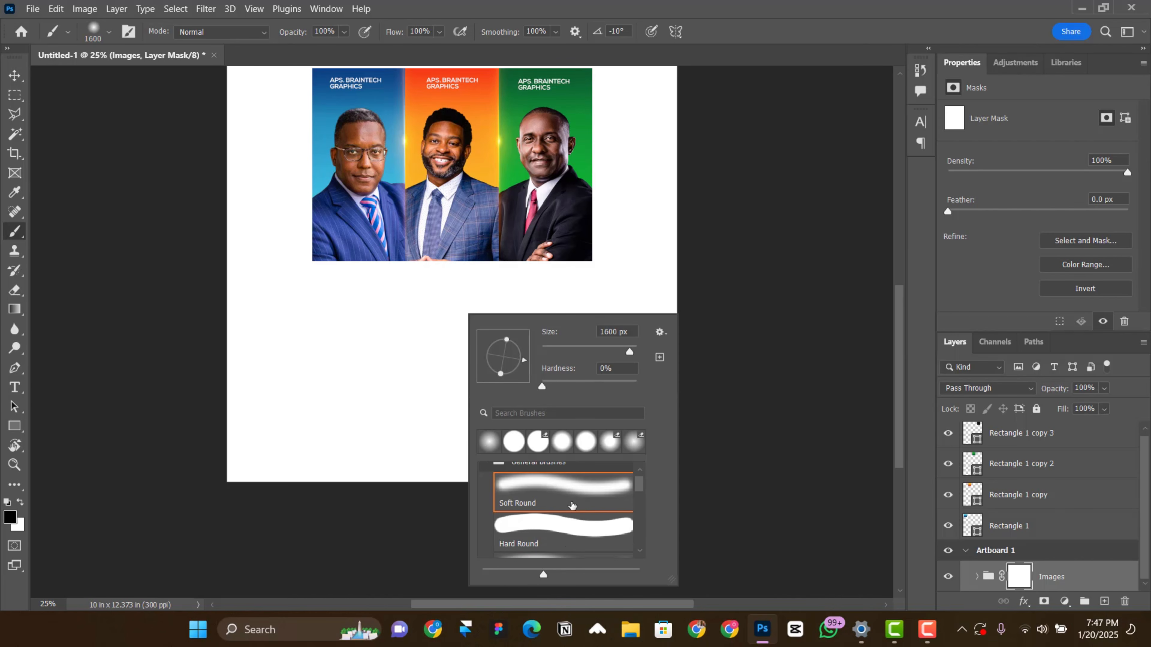
{"action": "left_click", "coordinate": [570, 543]}
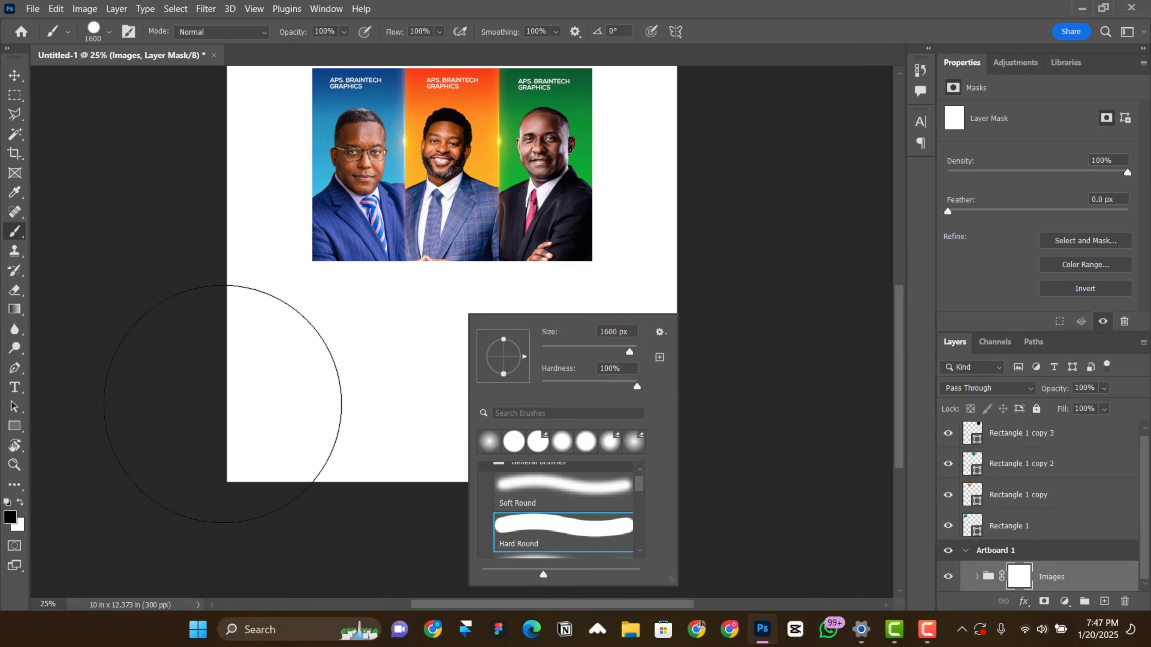
{"action": "left_click", "coordinate": [136, 395]}
Step: Mask out a rounded arch from the lower middle of the portrait panels with one black brush dab centred below them
{"action": "scroll", "coordinate": [440, 415], "scroll_direction": "up", "scroll_amount": 3}
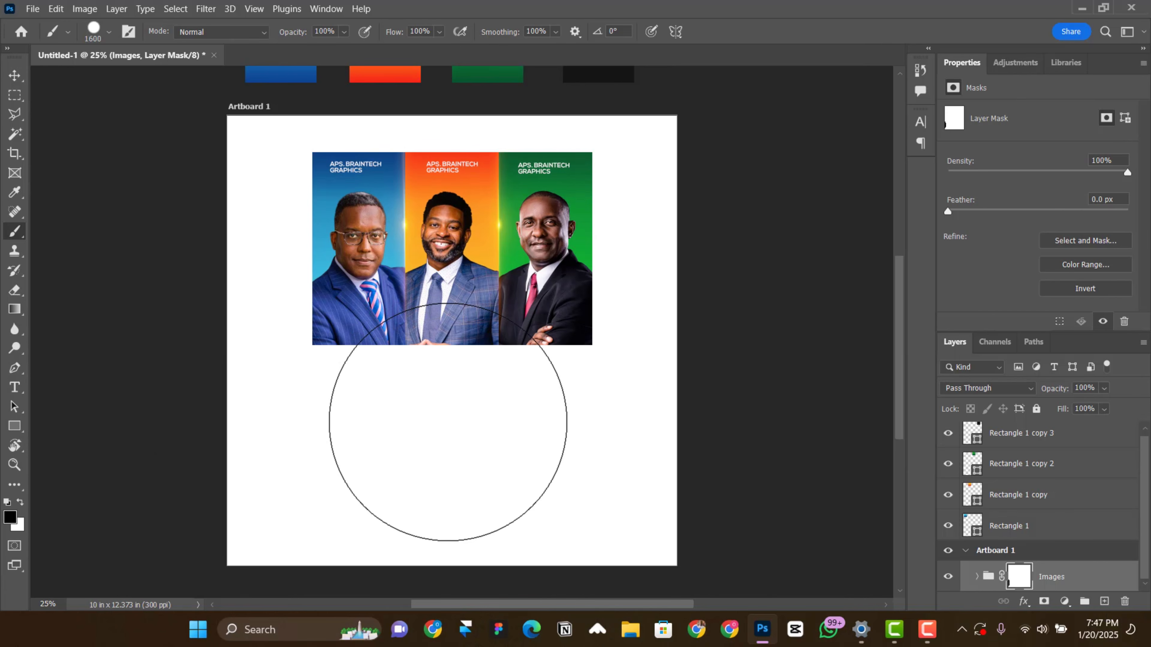
{"action": "left_click", "coordinate": [448, 422]}
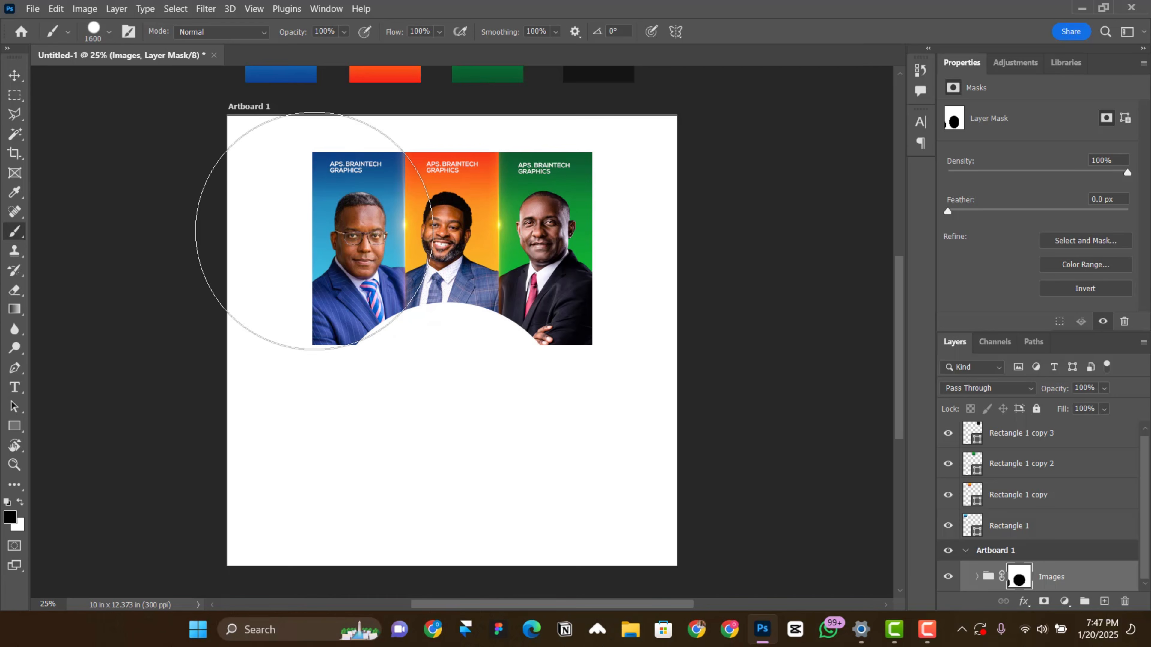
{"action": "left_click", "coordinate": [21, 76]}
{"action": "key", "text": "ctrl+2"}
{"action": "scroll", "coordinate": [504, 361], "scroll_direction": "down", "scroll_amount": 1}
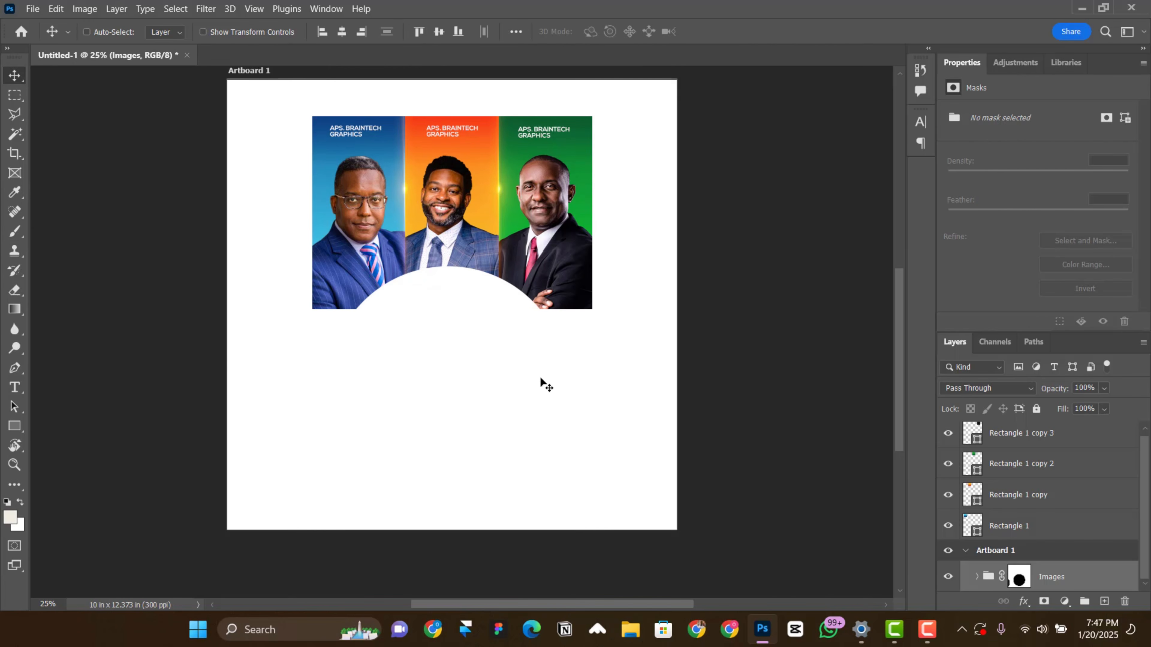
{"action": "scroll", "coordinate": [540, 376], "scroll_direction": "down", "scroll_amount": 1}
{"action": "scroll", "coordinate": [546, 386], "scroll_direction": "up", "scroll_amount": 1}
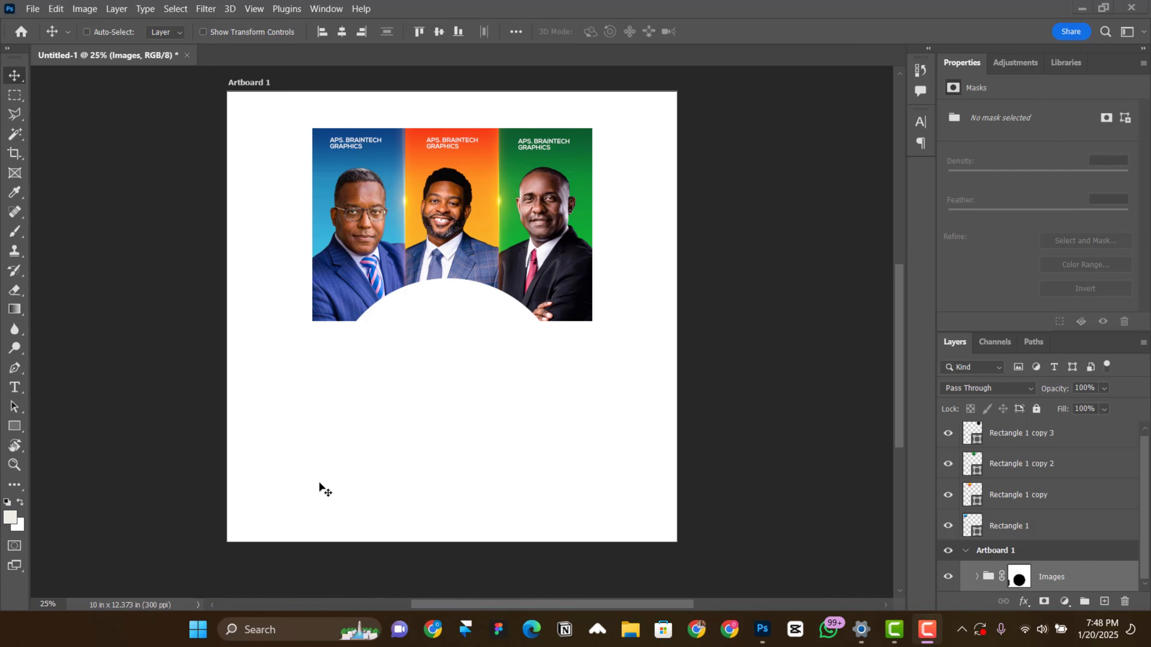
Step: Draw a circular path centred under the arch cut-out, slightly smaller than the arch's curve
{"action": "scroll", "coordinate": [426, 397], "scroll_direction": "up", "scroll_amount": 1}
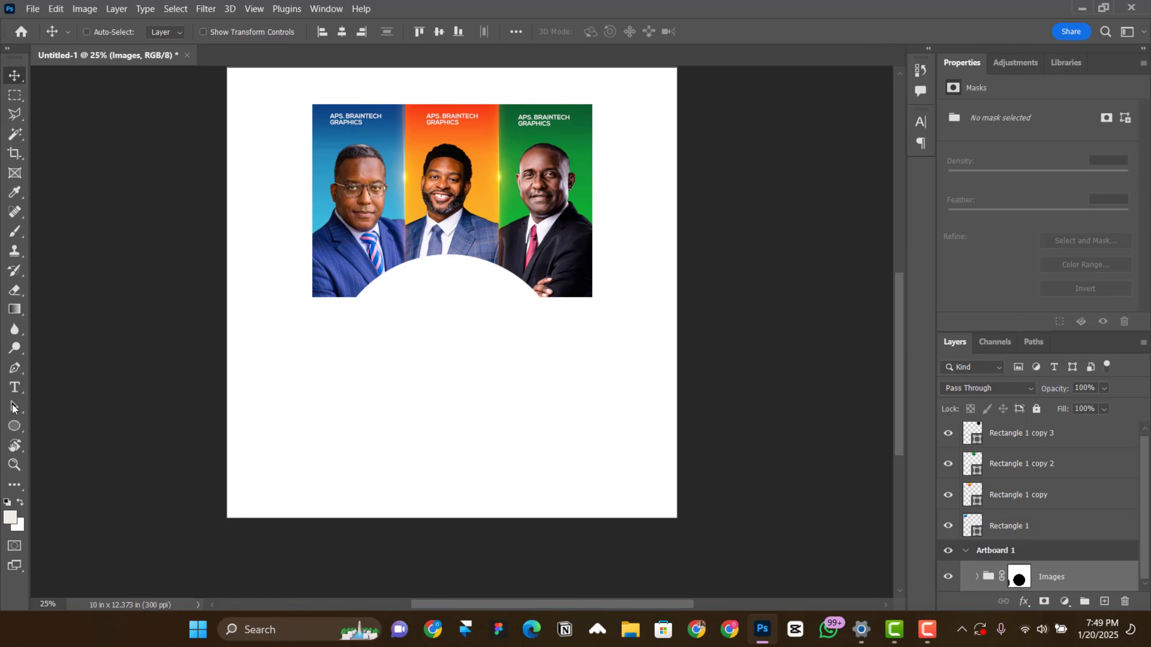
{"action": "left_click", "coordinate": [14, 426]}
{"action": "left_click_drag", "start_coordinate": [457, 383], "coordinate": [546, 471]}
{"action": "scroll", "coordinate": [452, 389], "scroll_direction": "up", "scroll_amount": 1}
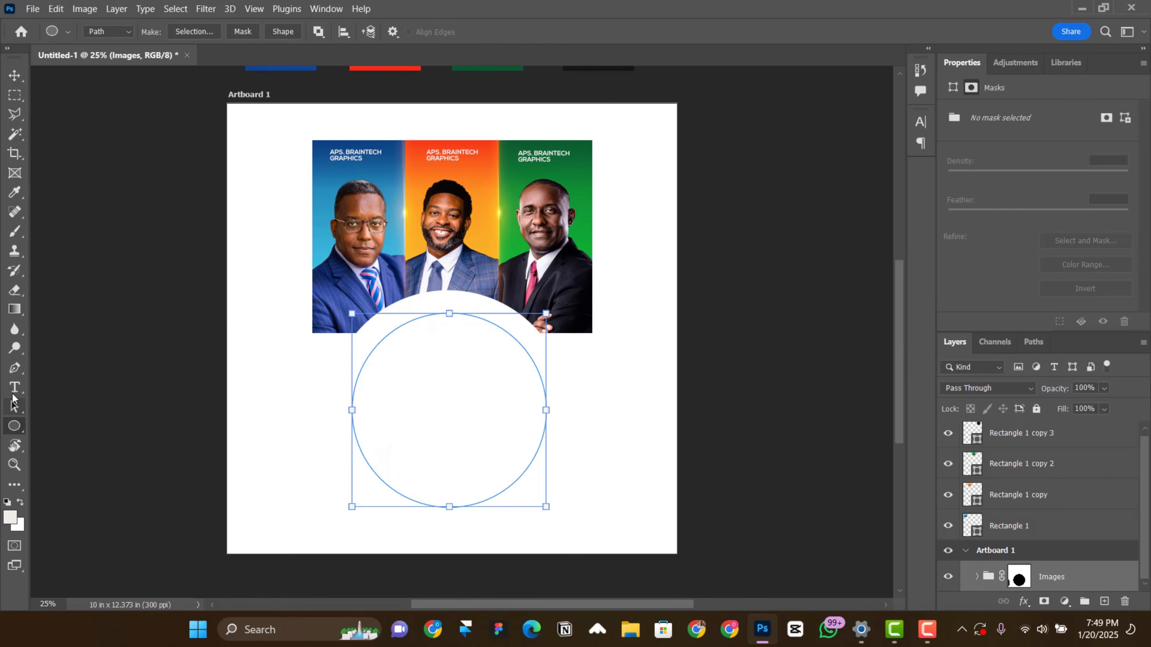
Step: Add the text "Oyc presents" along the circular path, starting at its highest point
{"action": "left_click", "coordinate": [14, 388]}
{"action": "left_click", "coordinate": [449, 313]}
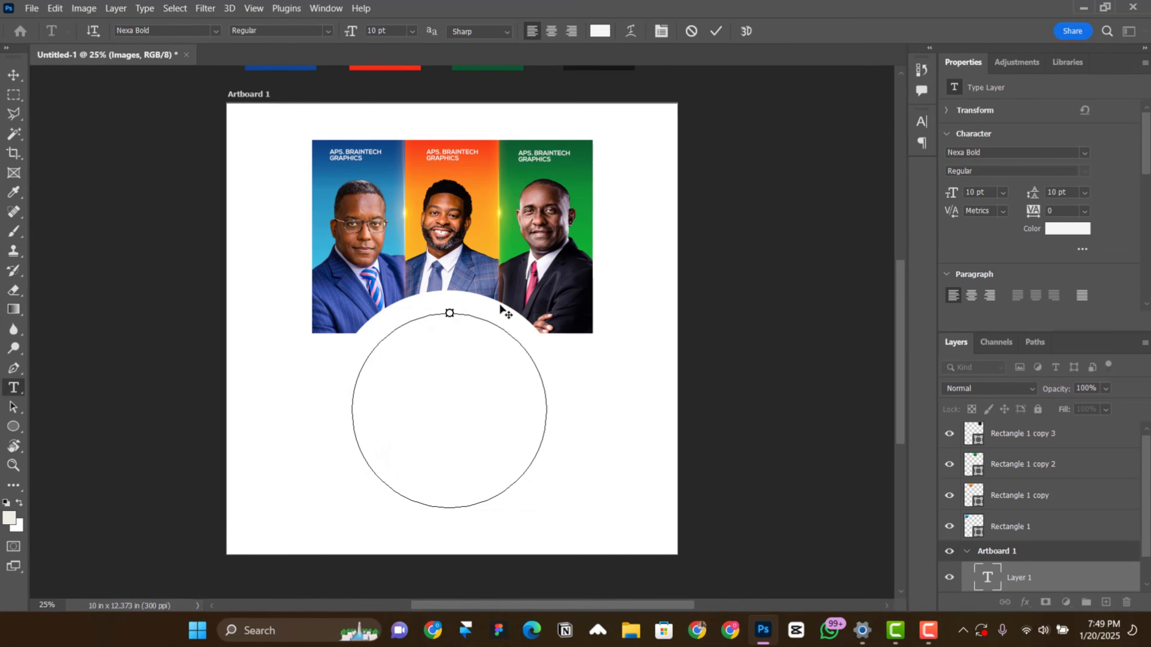
{"action": "type", "text": "Oyc p"}
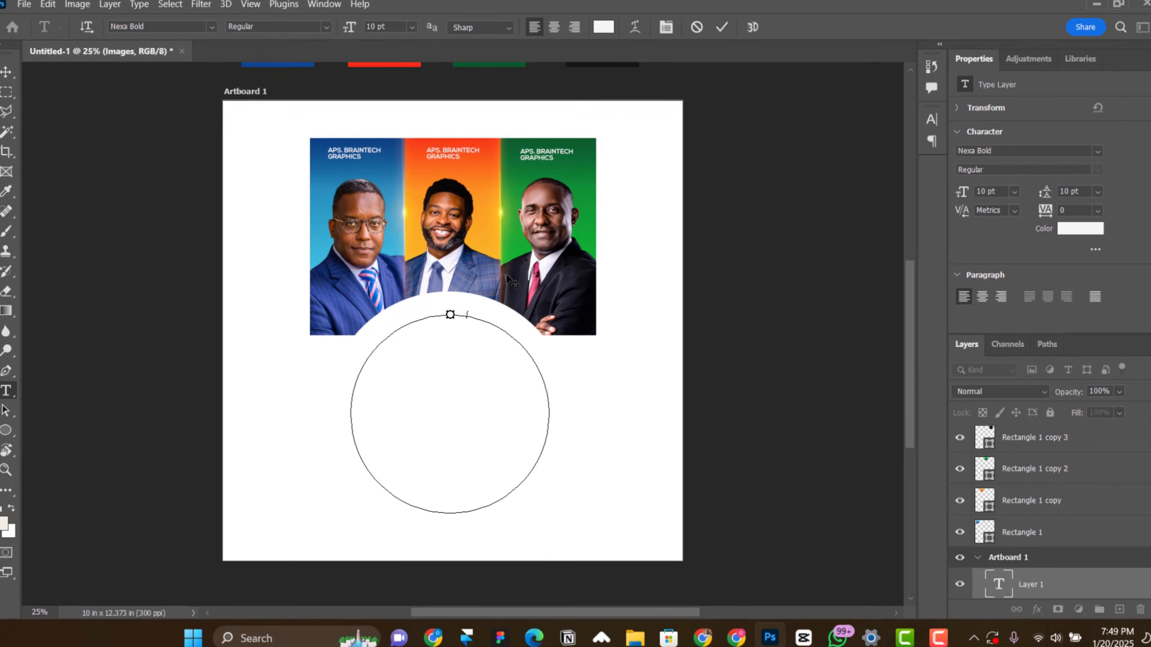
{"action": "type", "text": "resents"}
{"action": "left_click", "coordinate": [722, 27]}
Step: Colour the path text dark grey #151515 and set it in all caps
{"action": "left_click", "coordinate": [1080, 230]}
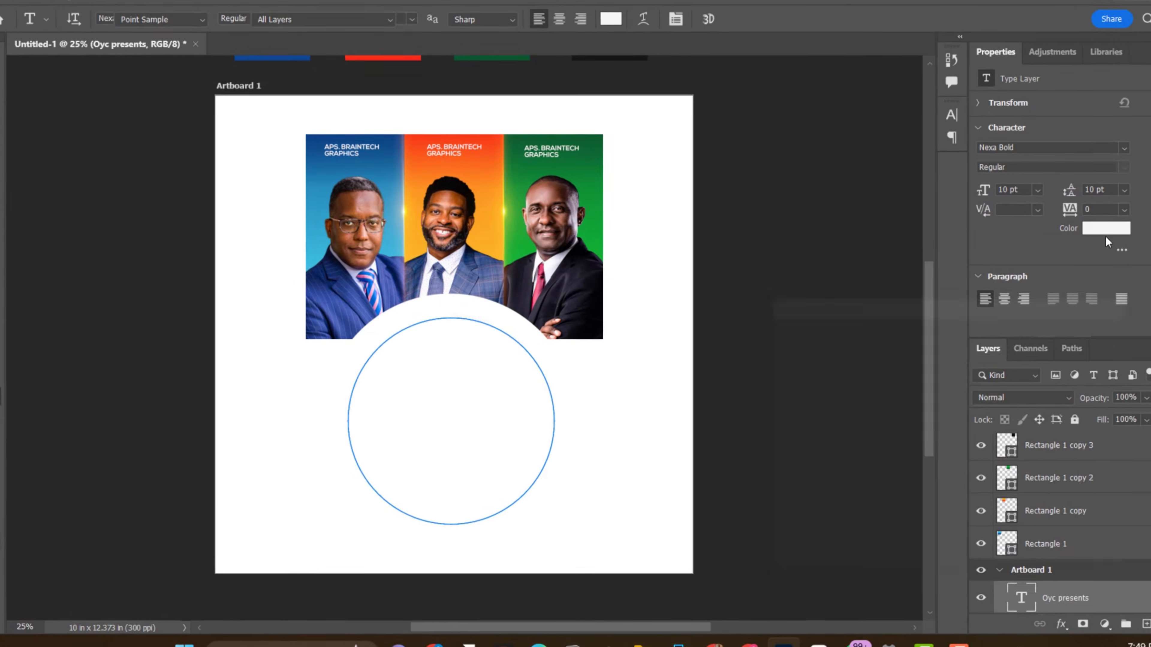
{"action": "left_click", "coordinate": [612, 58]}
{"action": "key", "text": "Return"}
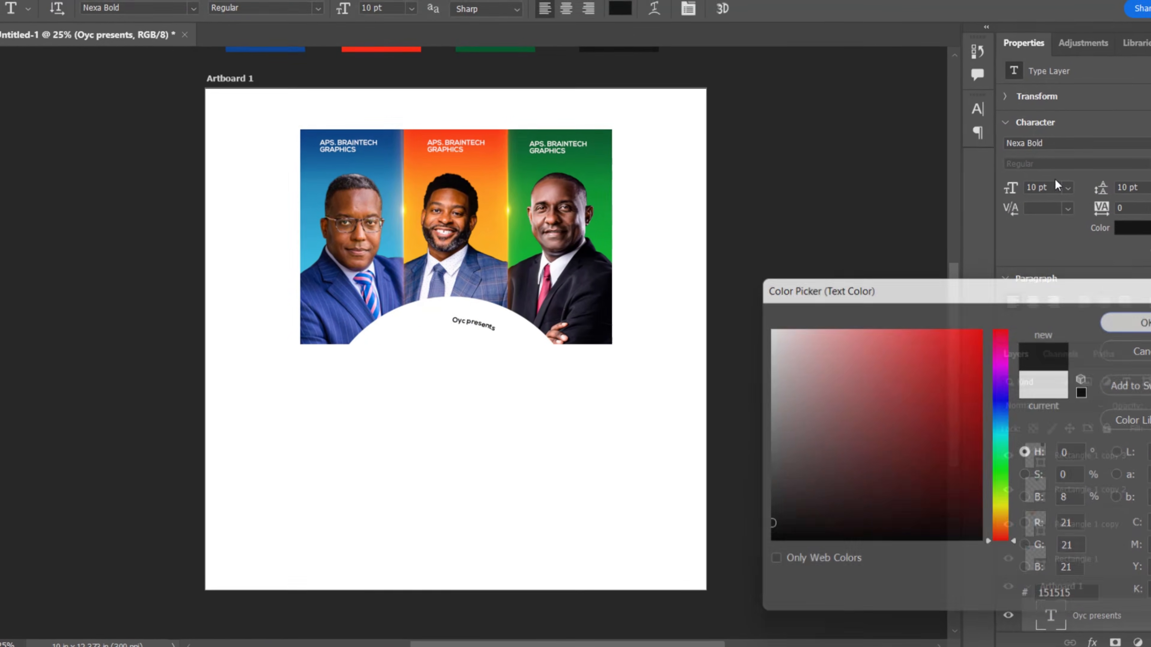
{"action": "left_click", "coordinate": [977, 109]}
{"action": "left_click", "coordinate": [841, 224]}
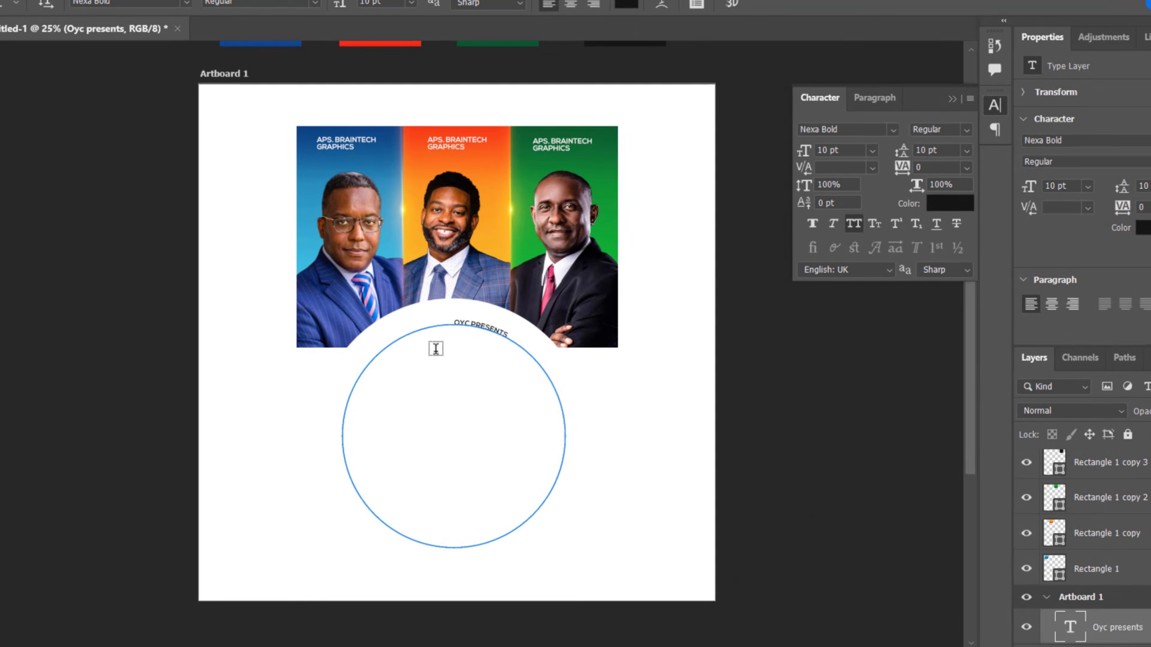
Step: Stretch the text's path range over the circle's upper half and centre-align the text within it
{"action": "key", "text": "ctrl+plus"}
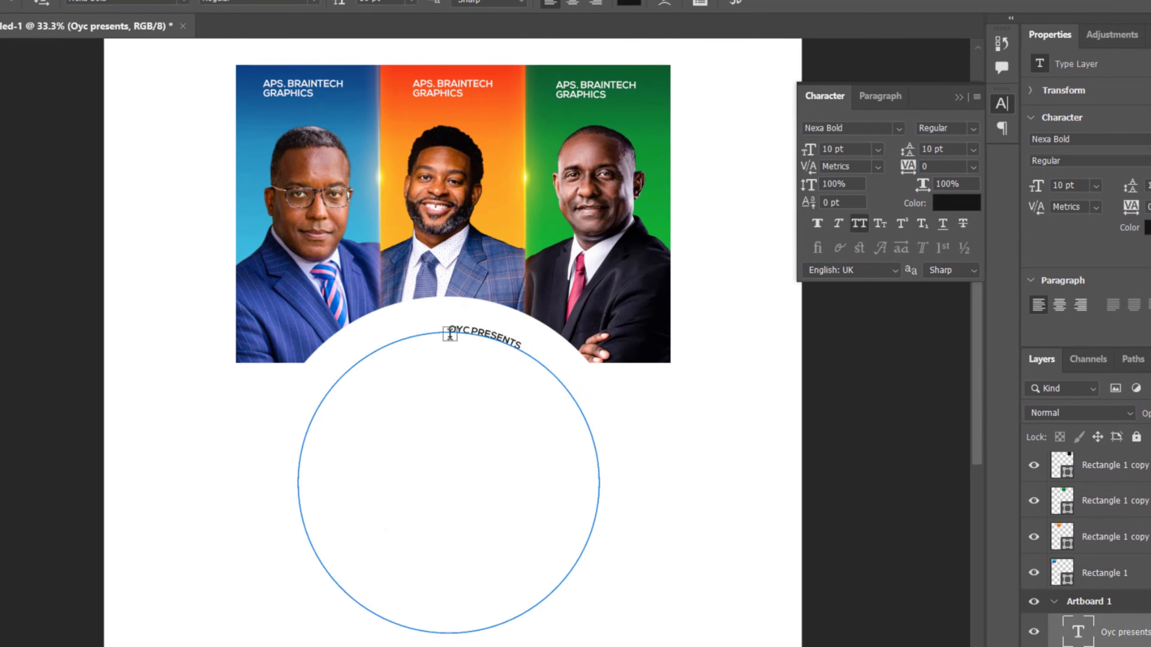
{"action": "key", "text": "a"}
{"action": "left_click_drag", "start_coordinate": [270, 467], "coordinate": [271, 470]}
{"action": "mouse_move", "coordinate": [448, 334]}
{"action": "left_mouse_down"}
{"action": "mouse_move", "coordinate": [619, 406]}
{"action": "mouse_move", "coordinate": [621, 473]}
{"action": "left_mouse_up"}
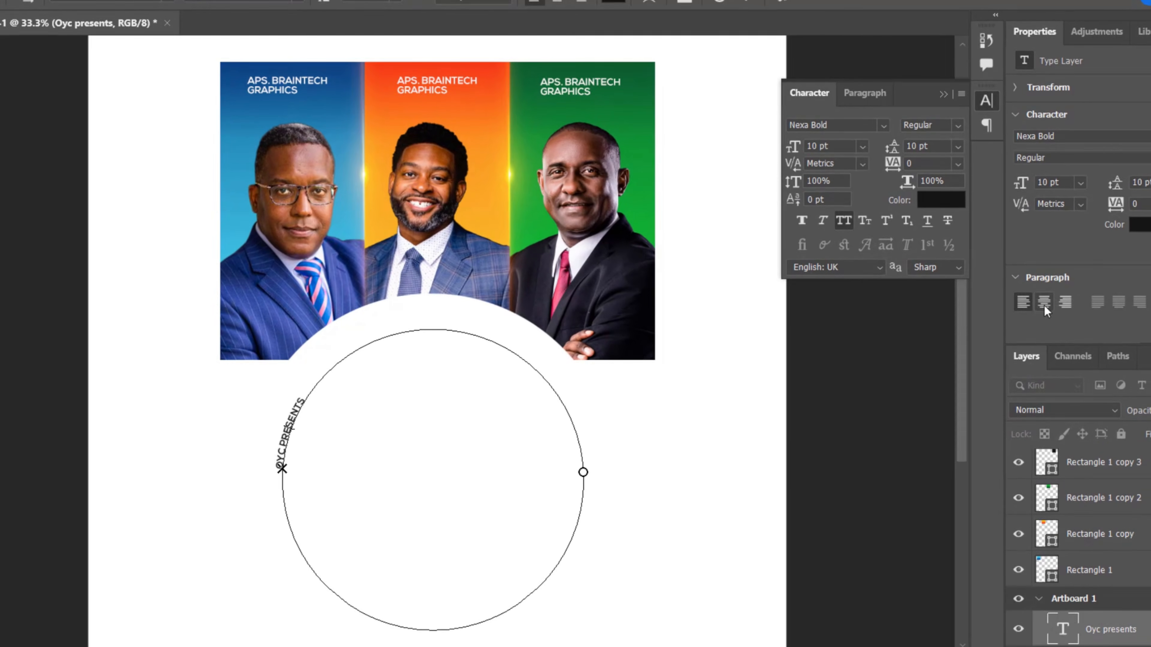
{"action": "left_click", "coordinate": [1071, 631]}
{"action": "left_click", "coordinate": [1032, 300]}
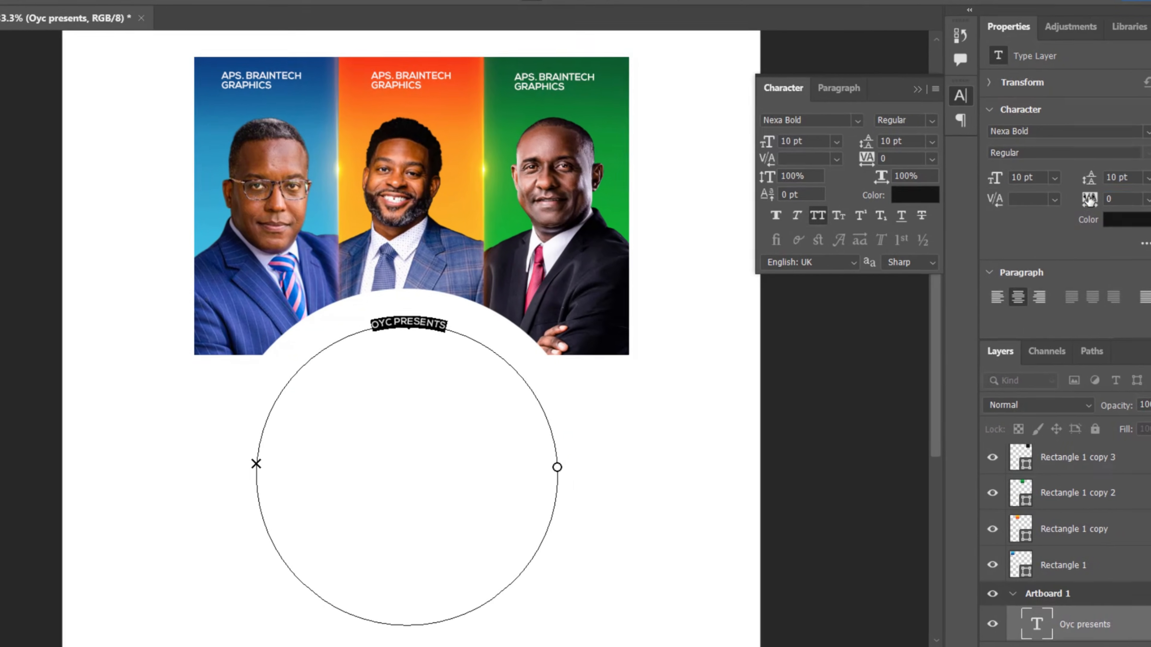
Step: Try tracking values of 1120 and 800 on the curved OYC PRESENTS text
{"action": "mouse_move", "coordinate": [1104, 203]}
{"action": "left_mouse_down"}
{"action": "mouse_move", "coordinate": [1138, 201]}
{"action": "mouse_move", "coordinate": [1118, 204]}
{"action": "left_mouse_up"}
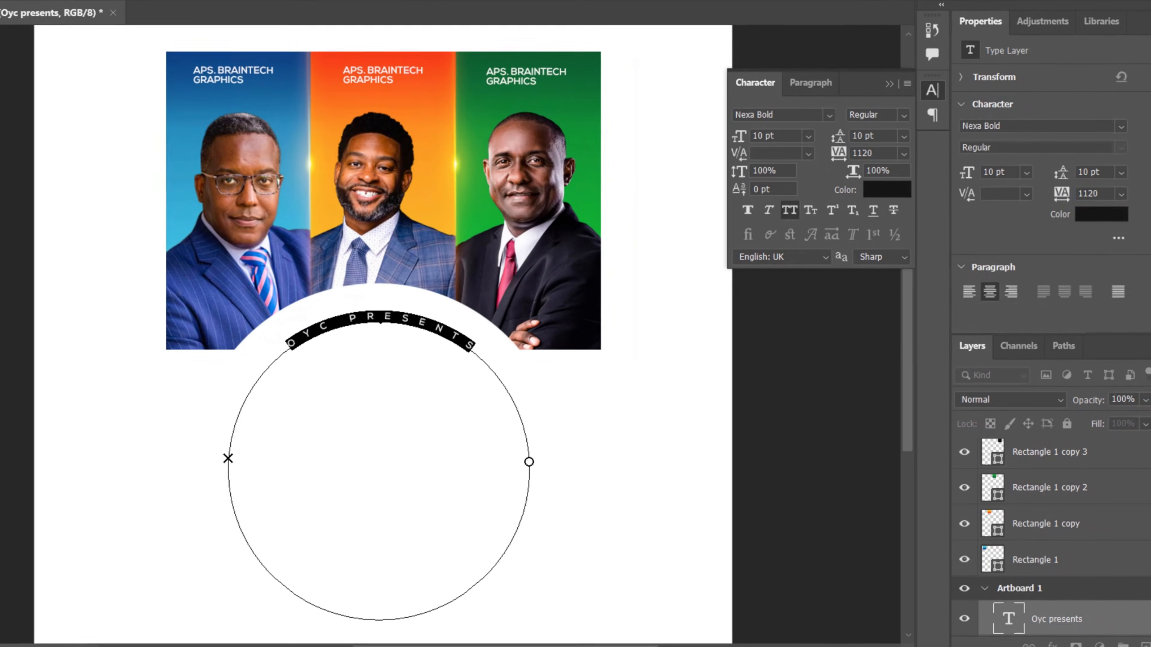
{"action": "key", "text": "ctrl+Return"}
{"action": "key", "text": "v"}
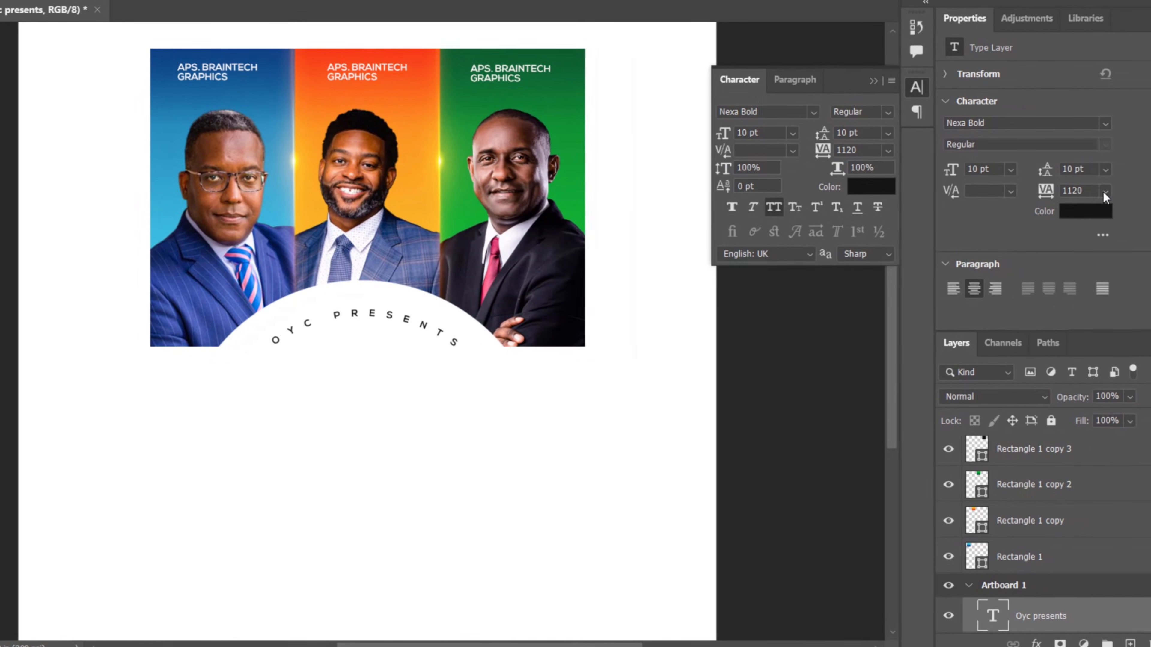
{"action": "left_click", "coordinate": [1113, 192]}
{"action": "left_click", "coordinate": [1092, 191]}
{"action": "left_click", "coordinate": [1083, 189]}
{"action": "type", "text": "800"}
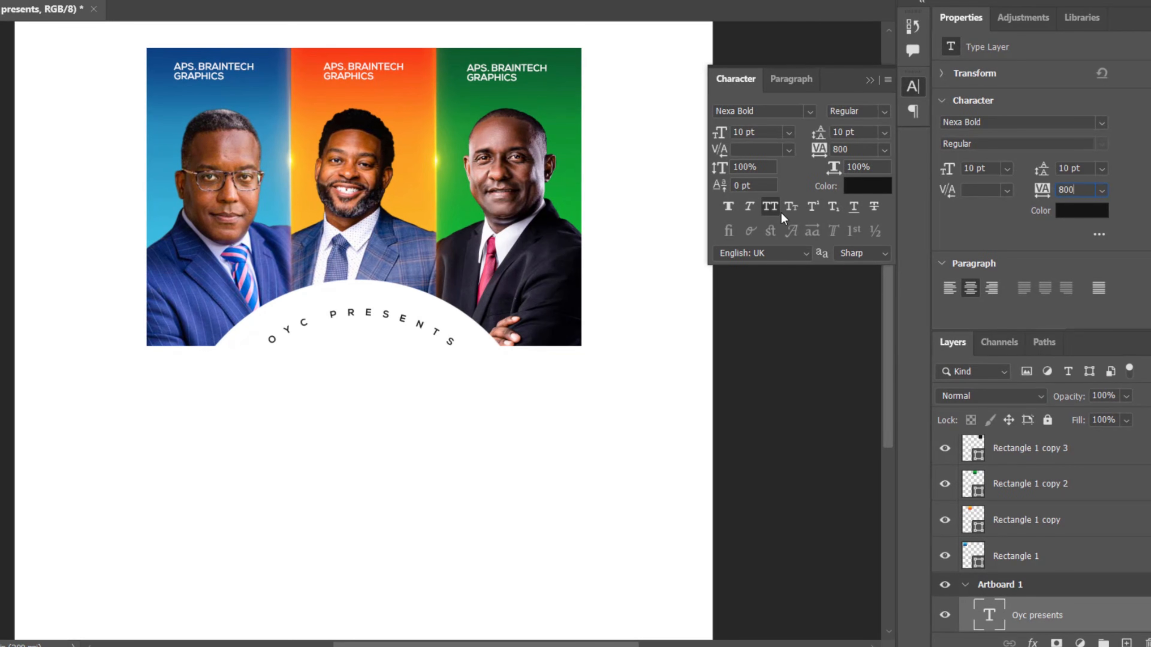
{"action": "key", "text": "Return"}
Step: Set the curved text's tracking to 900 and its font size to 12 pt
{"action": "left_click_drag", "start_coordinate": [1082, 190], "coordinate": [901, 187]}
{"action": "type", "text": "900"}
{"action": "key", "text": "Return"}
{"action": "type", "text": "12"}
{"action": "key", "text": "Return"}
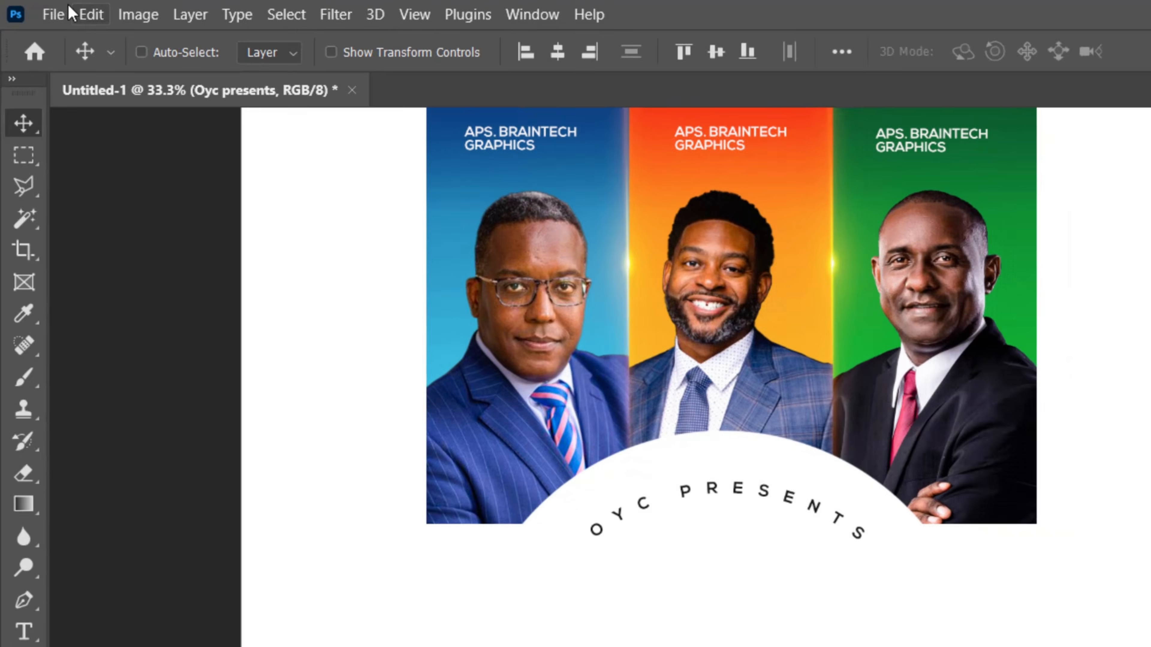
Step: Place the Icon image as an embedded object, scaled to about 2.35 by 1.21 in, centred beneath the curved text
{"action": "left_click", "coordinate": [32, 9]}
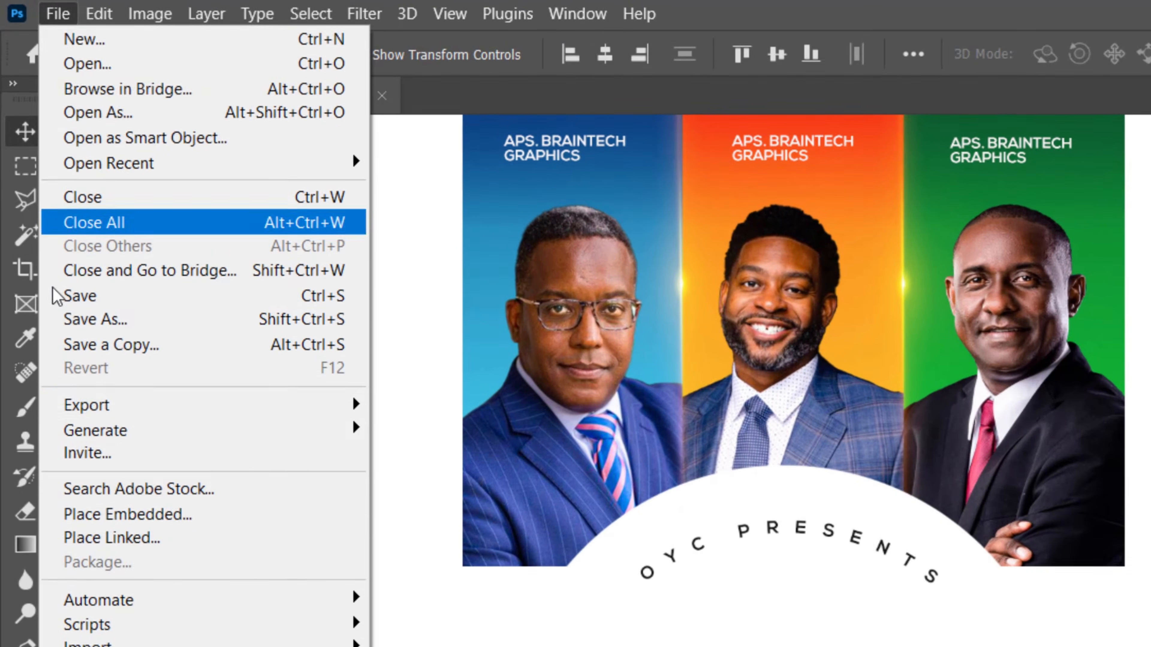
{"action": "left_click", "coordinate": [121, 375]}
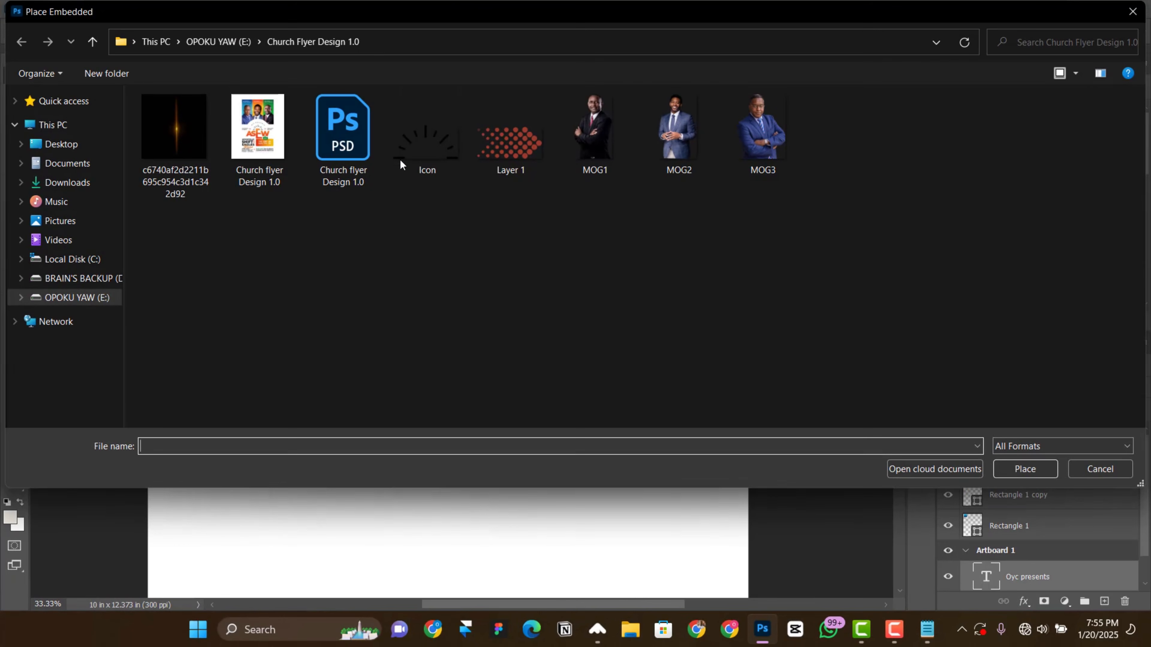
{"action": "double_click", "coordinate": [442, 131]}
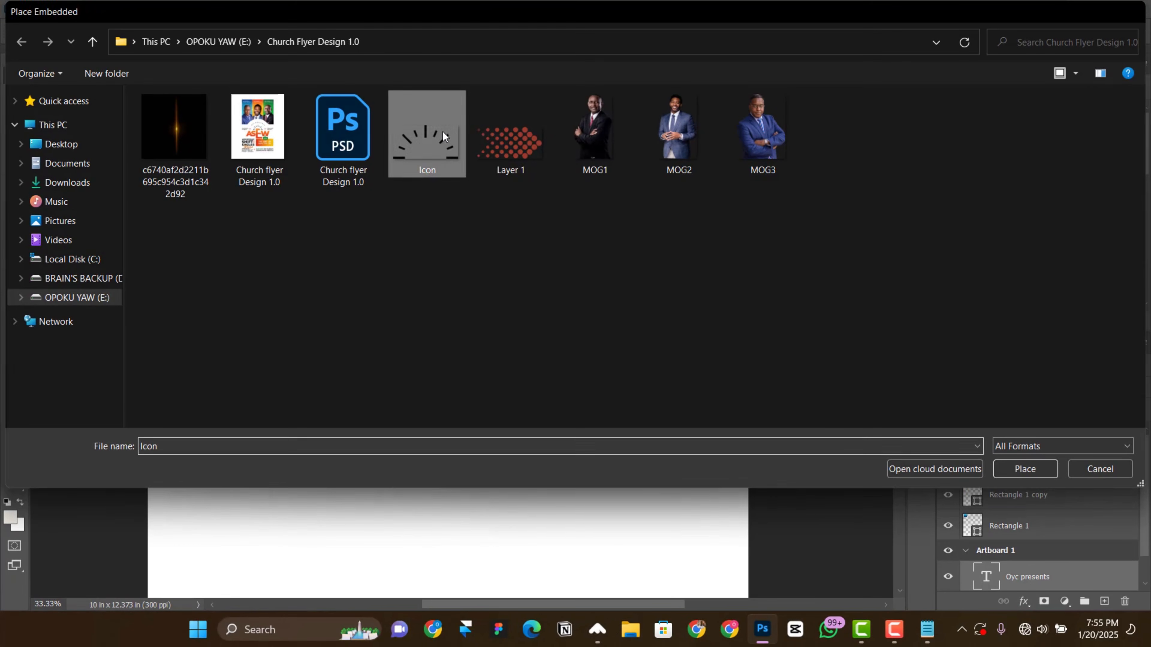
{"action": "left_click_drag", "start_coordinate": [455, 345], "coordinate": [536, 398]}
{"action": "left_click_drag", "start_coordinate": [505, 371], "coordinate": [506, 401]}
{"action": "left_click_drag", "start_coordinate": [538, 409], "coordinate": [519, 402]}
{"action": "left_click", "coordinate": [746, 31]}
{"action": "key", "text": "ctrl+t"}
{"action": "key", "text": "Return"}
{"action": "left_click_drag", "start_coordinate": [422, 399], "coordinate": [423, 385]}
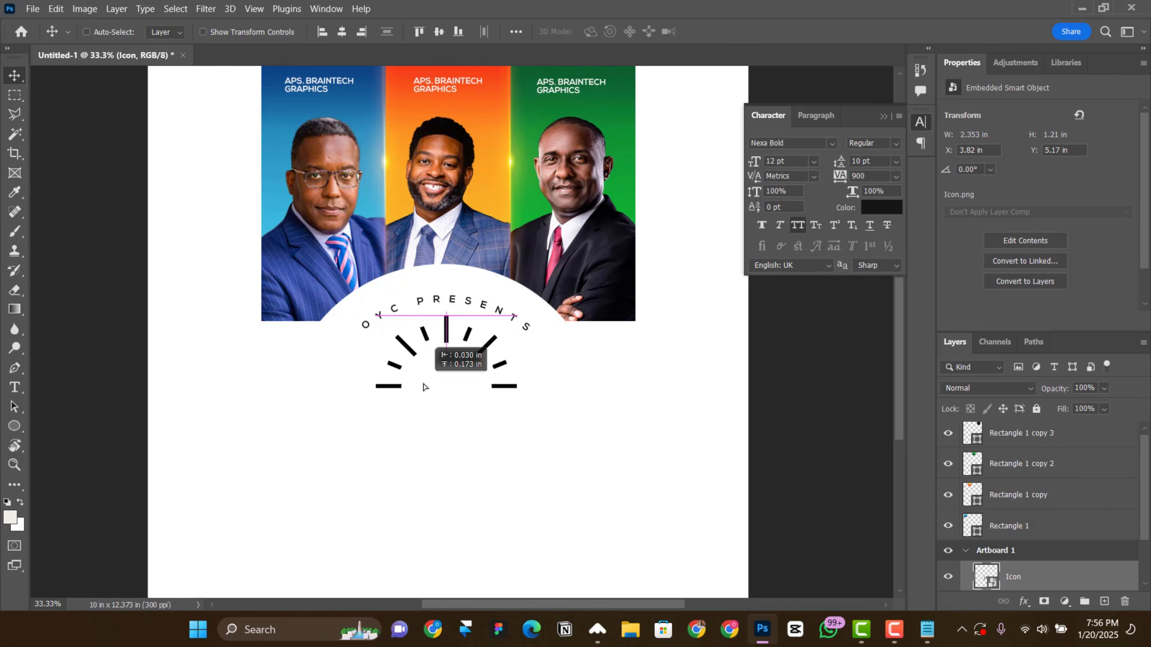
Step: Widen the tick-mark icon to about 2.78 in, keeping its height at 1.21 in
{"action": "key", "text": "ctrl+t"}
{"action": "key", "text": "Return"}
{"action": "left_click_drag", "start_coordinate": [519, 361], "coordinate": [509, 385]}
{"action": "key", "text": "t"}
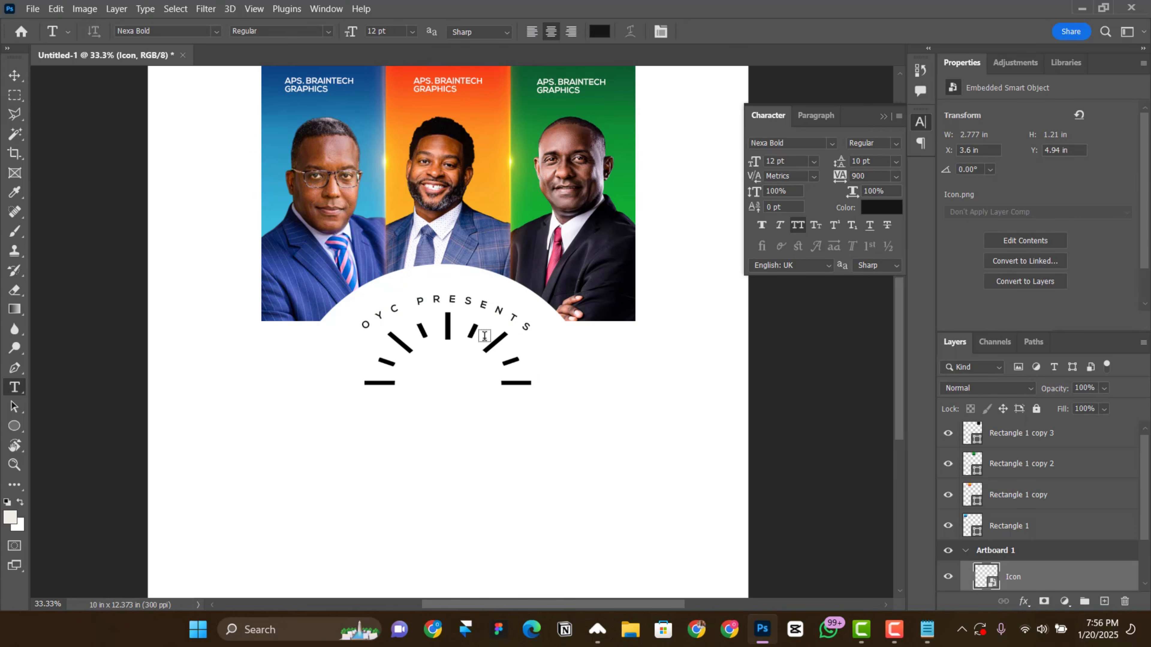
{"action": "key", "text": "c"}
{"action": "key", "text": "v"}
Step: Reposition the tick-mark icon slightly lower beneath the curved text, at about X 3.58 in and Y 5.18 in
{"action": "left_click_drag", "start_coordinate": [439, 376], "coordinate": [470, 375]}
{"action": "scroll", "coordinate": [442, 339], "scroll_direction": "down", "scroll_amount": 1}
{"action": "right_click", "coordinate": [460, 351]}
{"action": "left_click", "coordinate": [473, 360]}
{"action": "key", "text": "ctrl+plus"}
{"action": "scroll", "coordinate": [472, 313], "scroll_direction": "down", "scroll_amount": 1}
{"action": "left_click_drag", "start_coordinate": [472, 304], "coordinate": [473, 317]}
{"action": "scroll", "coordinate": [512, 343], "scroll_direction": "down", "scroll_amount": 2}
{"action": "scroll", "coordinate": [530, 343], "scroll_direction": "up", "scroll_amount": 1}
Step: Place the dotted arrow image Layer 1 as an embedded object, scaled to about 0.38 by 0.2 in, just right of the icon
{"action": "key", "text": "alt+f"}
{"action": "key", "text": "l"}
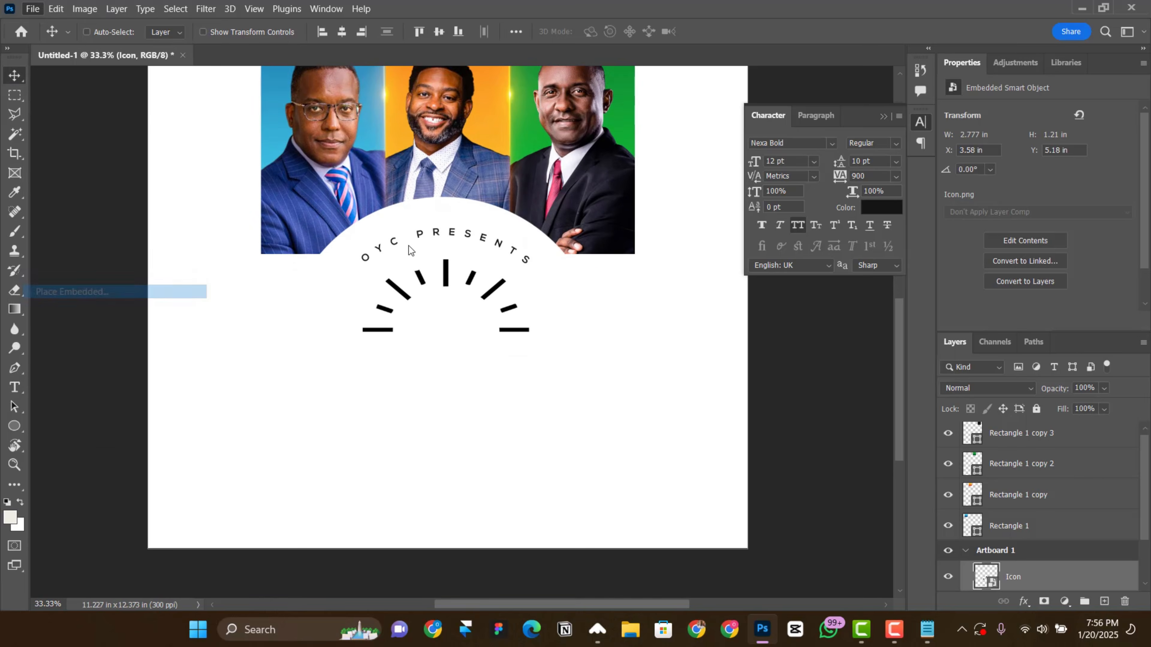
{"action": "double_click", "coordinate": [411, 250]}
{"action": "left_click_drag", "start_coordinate": [427, 281], "coordinate": [612, 310]}
{"action": "left_click_drag", "start_coordinate": [708, 369], "coordinate": [664, 346]}
{"action": "left_click_drag", "start_coordinate": [629, 325], "coordinate": [557, 301]}
{"action": "left_click_drag", "start_coordinate": [608, 333], "coordinate": [596, 327]}
{"action": "mouse_move", "coordinate": [565, 318]}
{"action": "left_mouse_down"}
{"action": "mouse_move", "coordinate": [574, 318]}
{"action": "mouse_move", "coordinate": [564, 314]}
{"action": "left_mouse_up"}
Step: Duplicate the dotted arrow to the icon's left side, flip it horizontally and nudge it outward
{"action": "left_click_drag", "start_coordinate": [581, 325], "coordinate": [341, 324]}
{"action": "key", "text": "Return"}
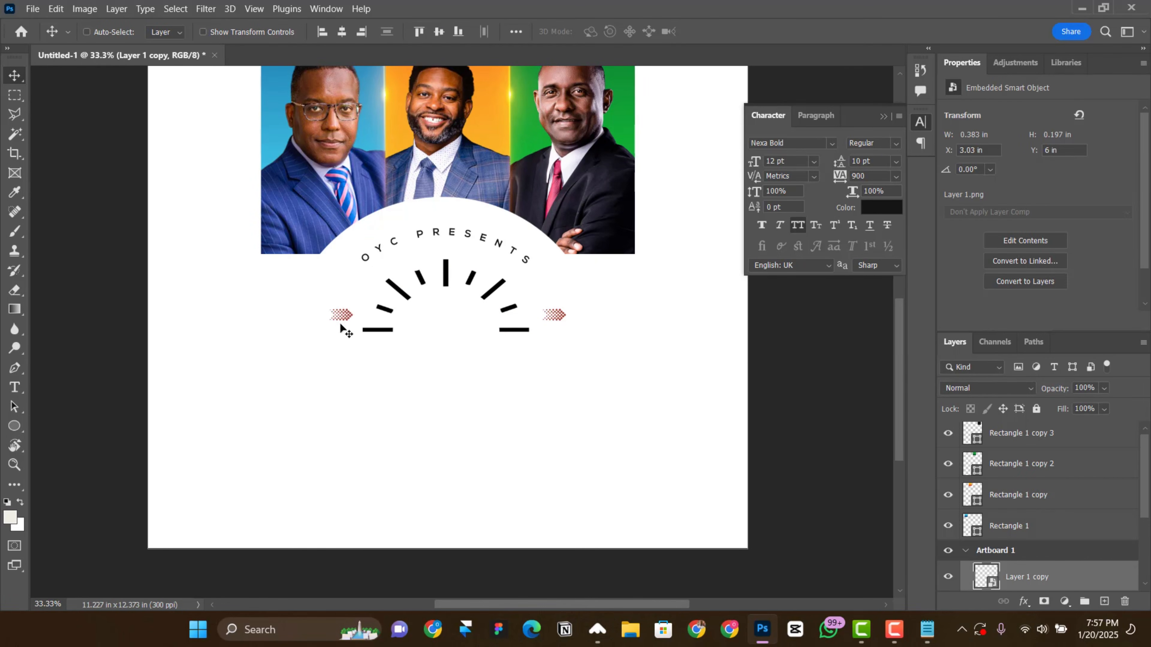
{"action": "key", "text": "ctrl+t"}
{"action": "right_click", "coordinate": [340, 323]}
{"action": "key", "text": "h"}
{"action": "left_click", "coordinate": [742, 33]}
{"action": "key", "text": "Left"}
{"action": "key", "text": "Left"}
{"action": "key", "text": "Left"}
{"action": "key", "text": "Left"}
{"action": "key", "text": "Left"}
{"action": "key", "text": "Left"}
{"action": "key", "text": "Left"}
{"action": "key", "text": "Left"}
{"action": "key", "text": "Left"}
{"action": "key", "text": "Left"}
{"action": "key", "text": "Left"}
{"action": "key", "text": "Left"}
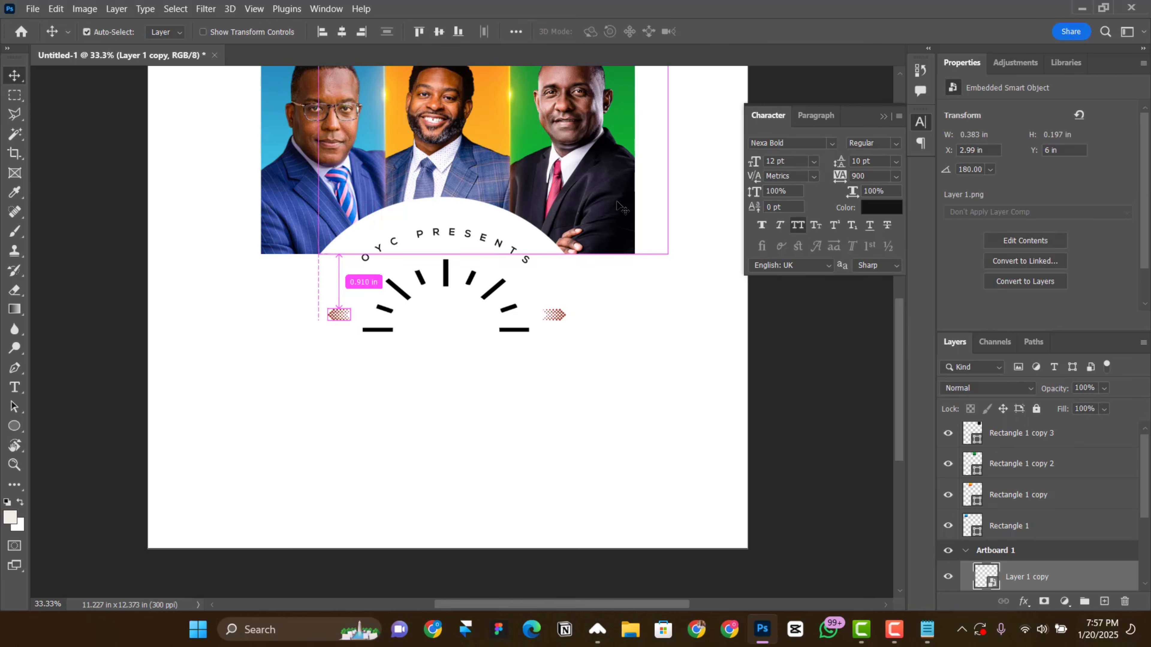
Step: Select the blue panel's text label and bring it to the front of the Images group, out of the Image 1 group
{"action": "scroll", "coordinate": [589, 181], "scroll_direction": "up", "scroll_amount": 3}
{"action": "right_click", "coordinate": [314, 126]}
{"action": "left_click", "coordinate": [362, 159]}
{"action": "right_click", "coordinate": [303, 126]}
{"action": "left_click", "coordinate": [362, 183]}
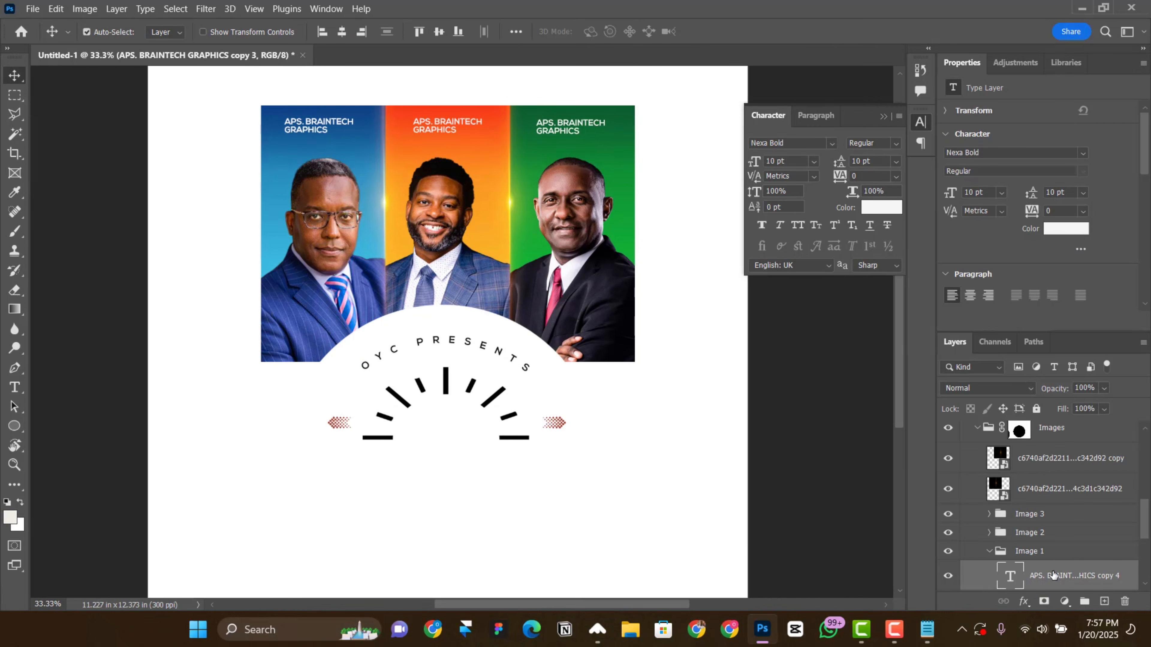
{"action": "key", "text": "ctrl+shift+bracketright"}
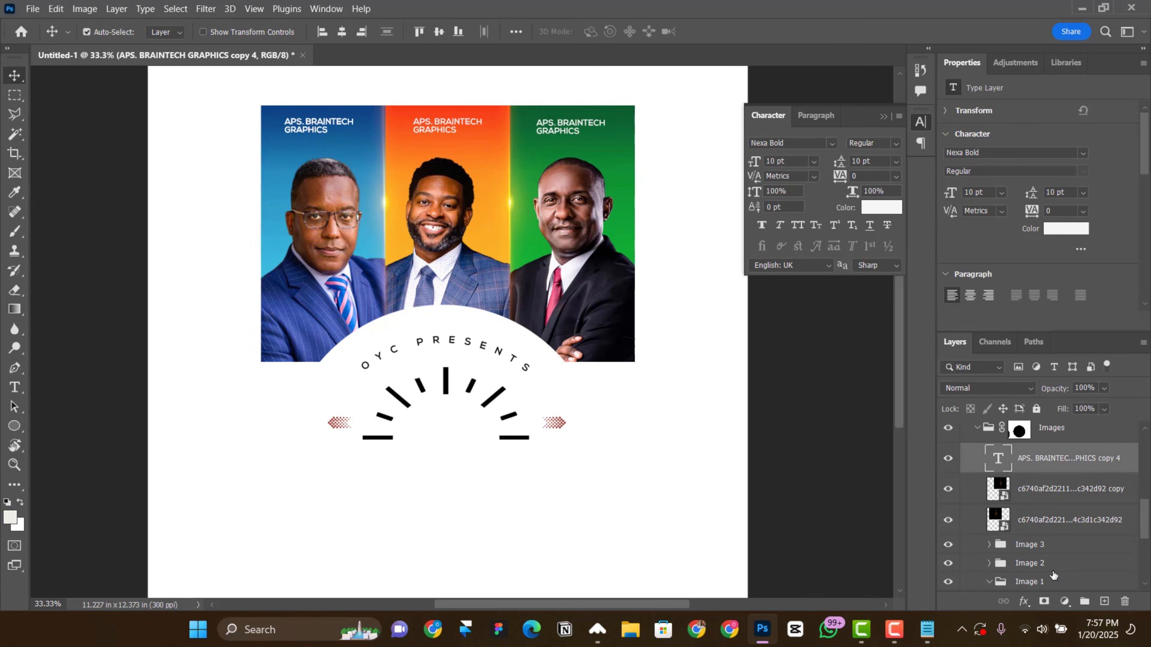
Step: Place a copy of the panel's text label beside the left dotted arrow and set its colour to black, 000000
{"action": "key", "text": "ctrl+shift+bracketright"}
{"action": "scroll", "coordinate": [368, 204], "scroll_direction": "down", "scroll_amount": 1}
{"action": "left_click_drag", "start_coordinate": [365, 204], "coordinate": [320, 455]}
{"action": "left_click", "coordinate": [881, 208]}
{"action": "left_click", "coordinate": [507, 356]}
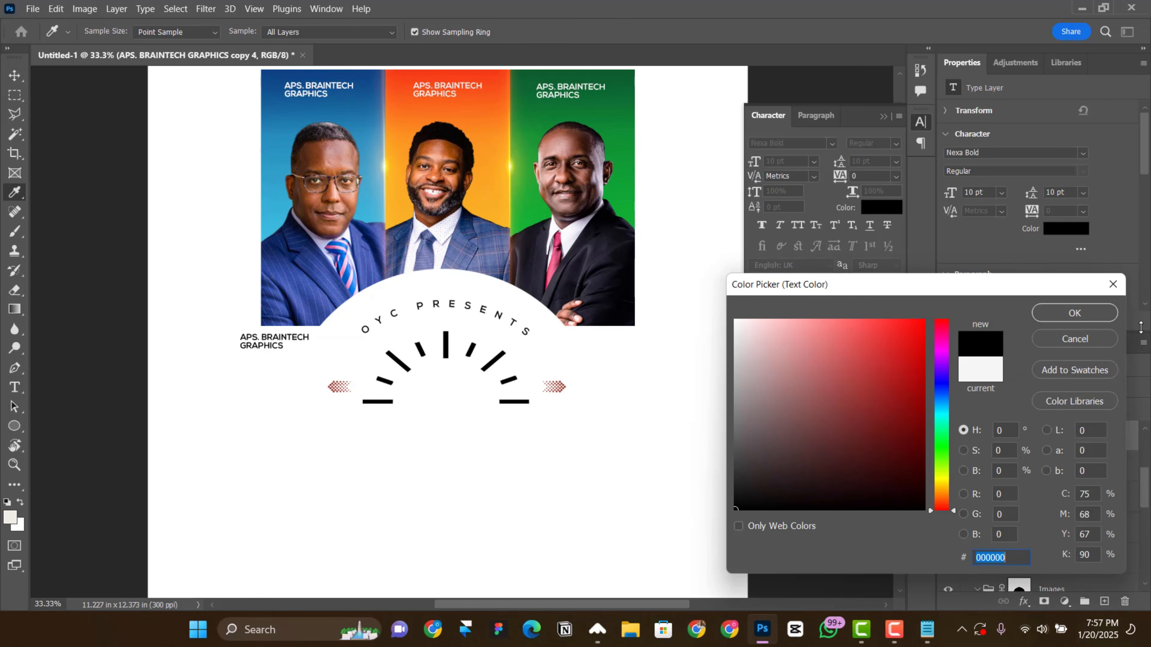
{"action": "key", "text": "Return"}
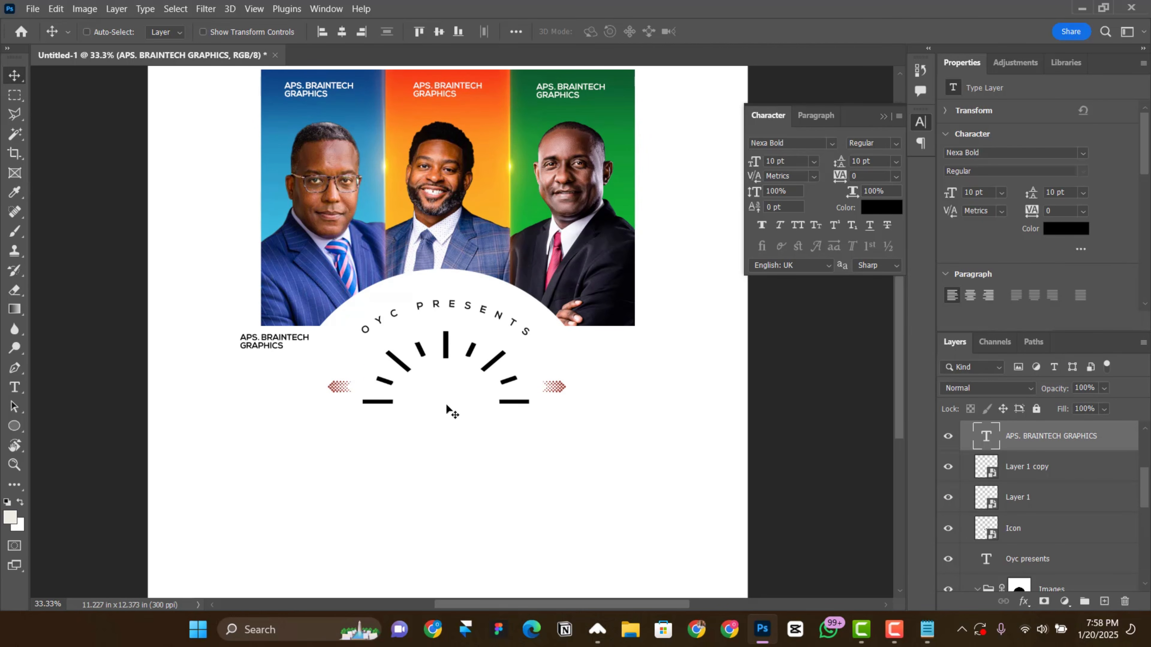
{"action": "left_click_drag", "start_coordinate": [271, 353], "coordinate": [324, 387]}
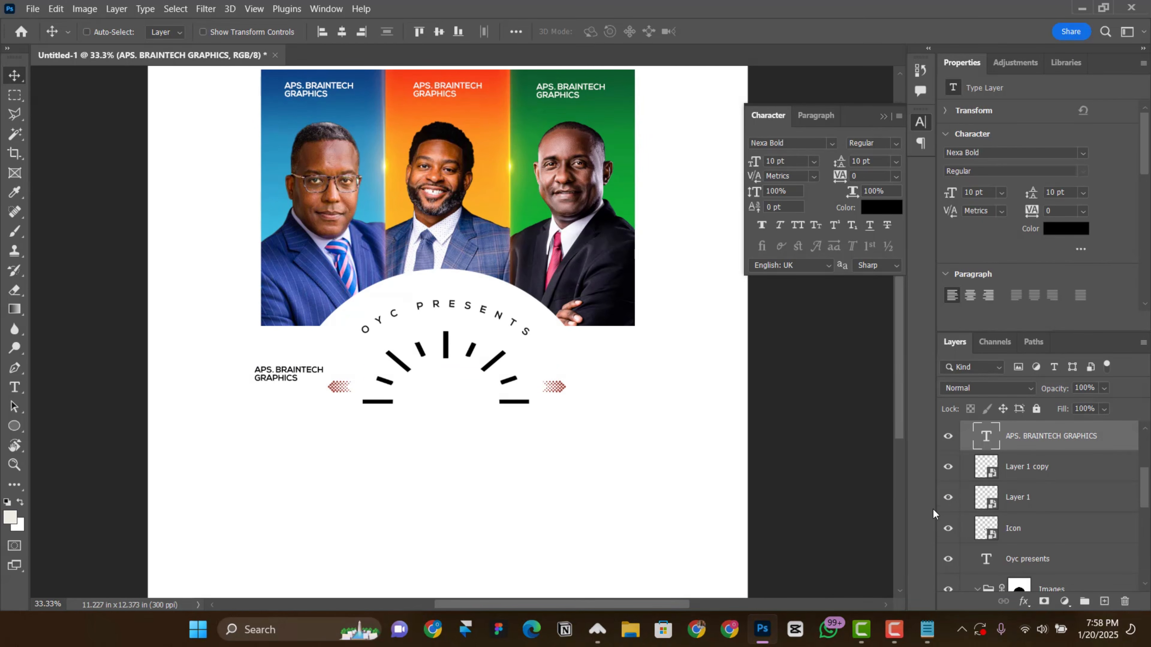
Step: Copy "Oliveyard Church" from the Notepad notes and replace the black label's text with it
{"action": "left_click", "coordinate": [928, 623]}
{"action": "left_click_drag", "start_coordinate": [508, 99], "coordinate": [426, 72]}
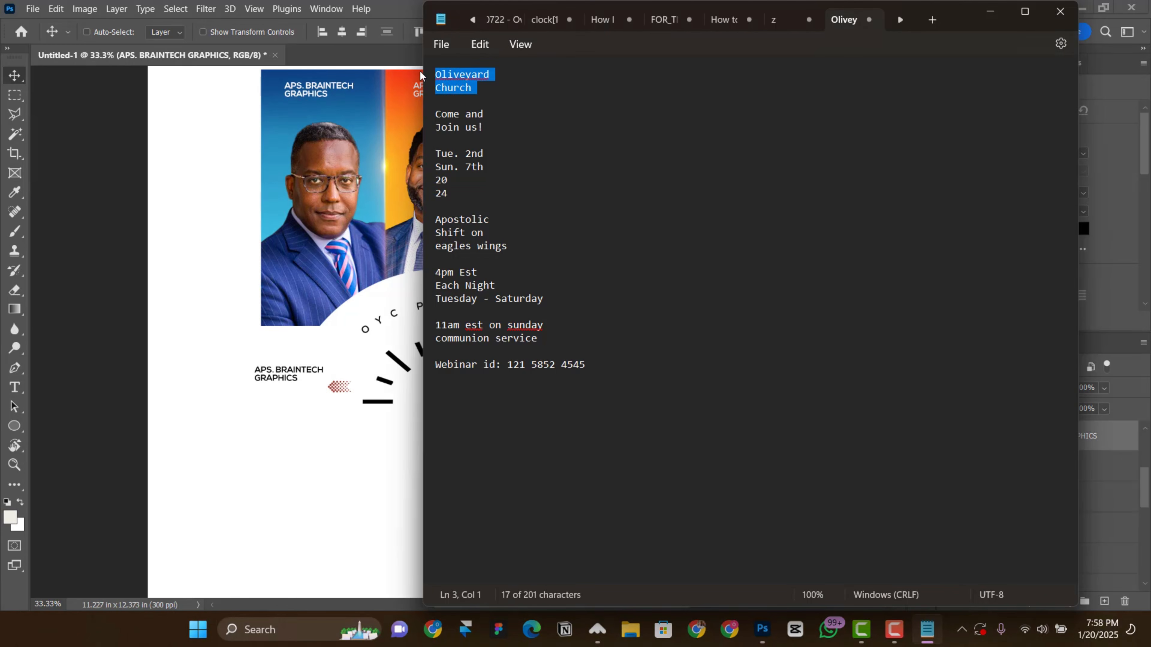
{"action": "key", "text": "ctrl+c"}
{"action": "left_click", "coordinate": [286, 376]}
{"action": "left_click_drag", "start_coordinate": [287, 378], "coordinate": [291, 383]}
{"action": "double_click", "coordinate": [290, 383]}
{"action": "key", "text": "ctrl+v"}
{"action": "left_click", "coordinate": [594, 318]}
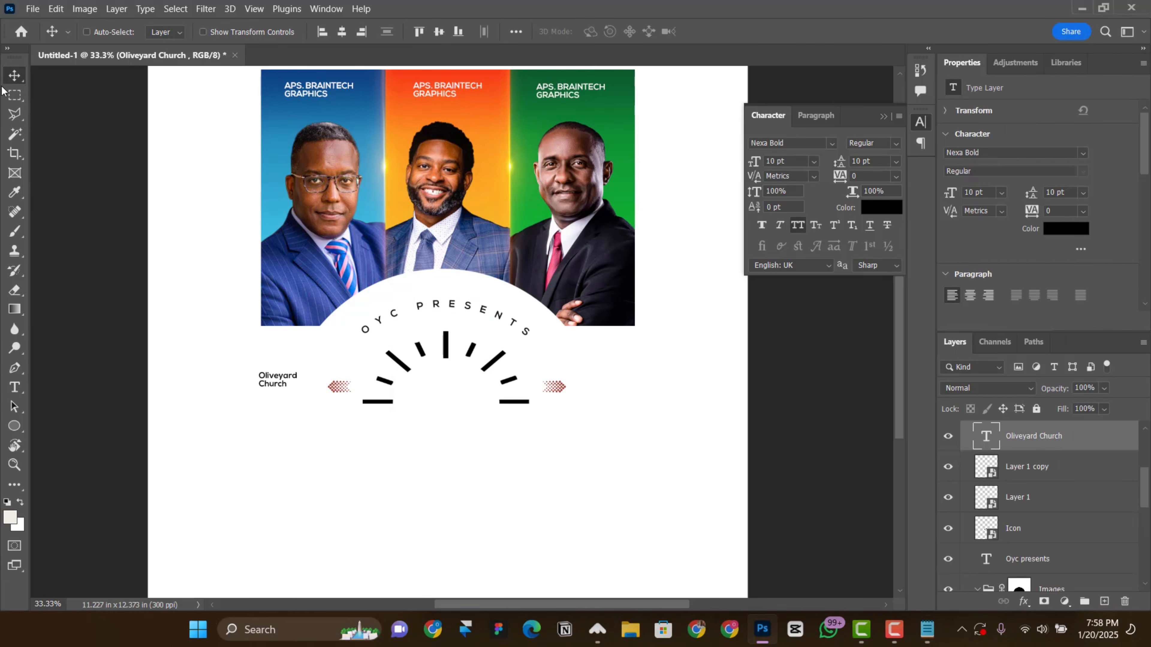
Step: Set the Oliveyard Church label to 12 pt, automatic leading and all caps
{"action": "left_click", "coordinate": [1001, 193]}
{"action": "left_click", "coordinate": [994, 282]}
{"action": "left_click", "coordinate": [1082, 195]}
{"action": "left_click", "coordinate": [1071, 206]}
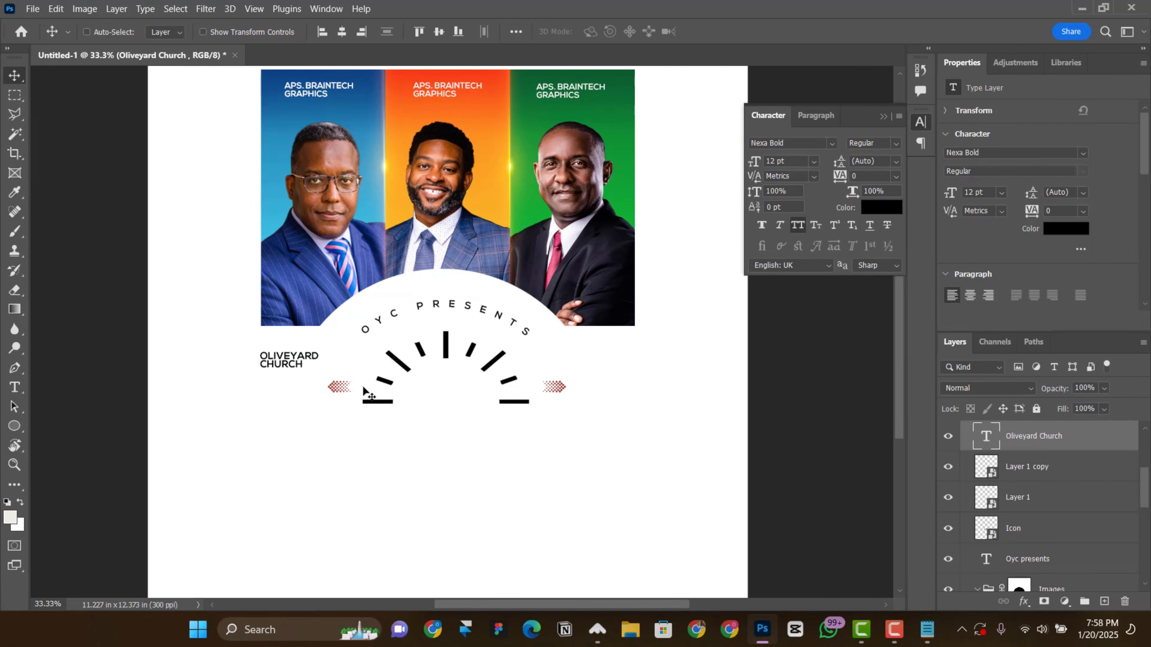
Step: Duplicate the Oliveyard Church label beside the right dotted arrow and replace its text with "Come and Join us!" from the Notepad notes
{"action": "left_click_drag", "start_coordinate": [281, 370], "coordinate": [601, 380]}
{"action": "left_click", "coordinate": [926, 635]}
{"action": "left_click_drag", "start_coordinate": [490, 129], "coordinate": [434, 115]}
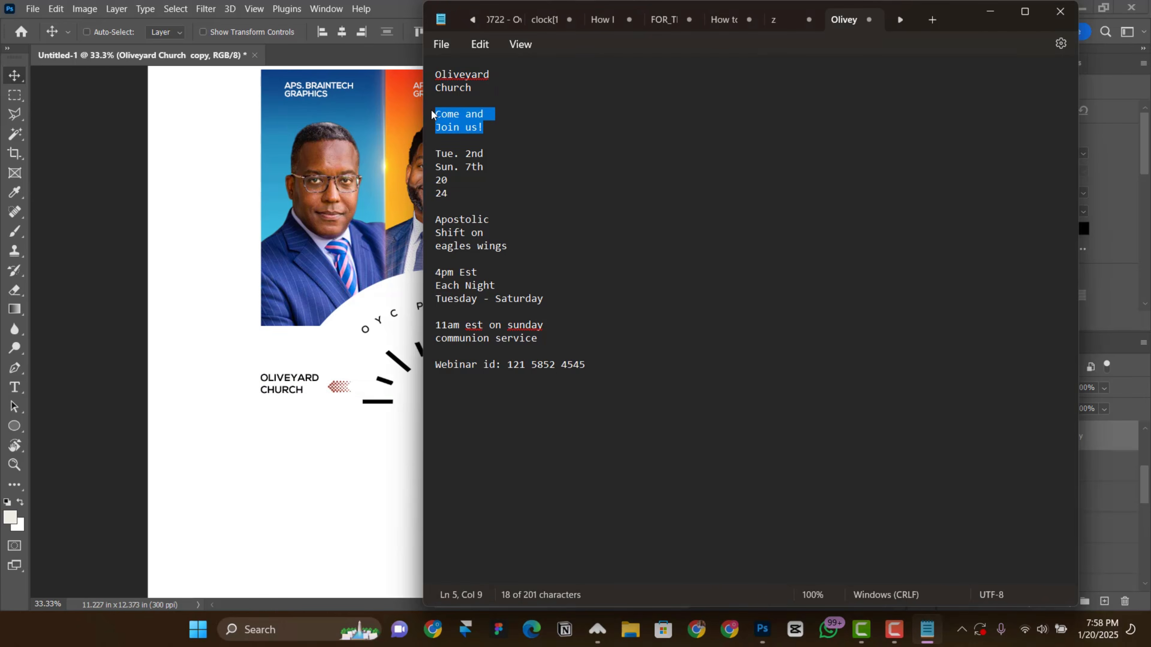
{"action": "key", "text": "ctrl+c"}
{"action": "left_click", "coordinate": [360, 273]}
{"action": "double_click", "coordinate": [621, 383]}
{"action": "key", "text": "ctrl+v"}
{"action": "key", "text": "ctrl+Return"}
Step: Extend the artboard's bottom edge to make it 11.32 in high
{"action": "scroll", "coordinate": [709, 231], "scroll_direction": "down", "scroll_amount": 3}
{"action": "scroll", "coordinate": [708, 231], "scroll_direction": "down", "scroll_amount": 1}
{"action": "scroll", "coordinate": [589, 290], "scroll_direction": "up", "scroll_amount": 1}
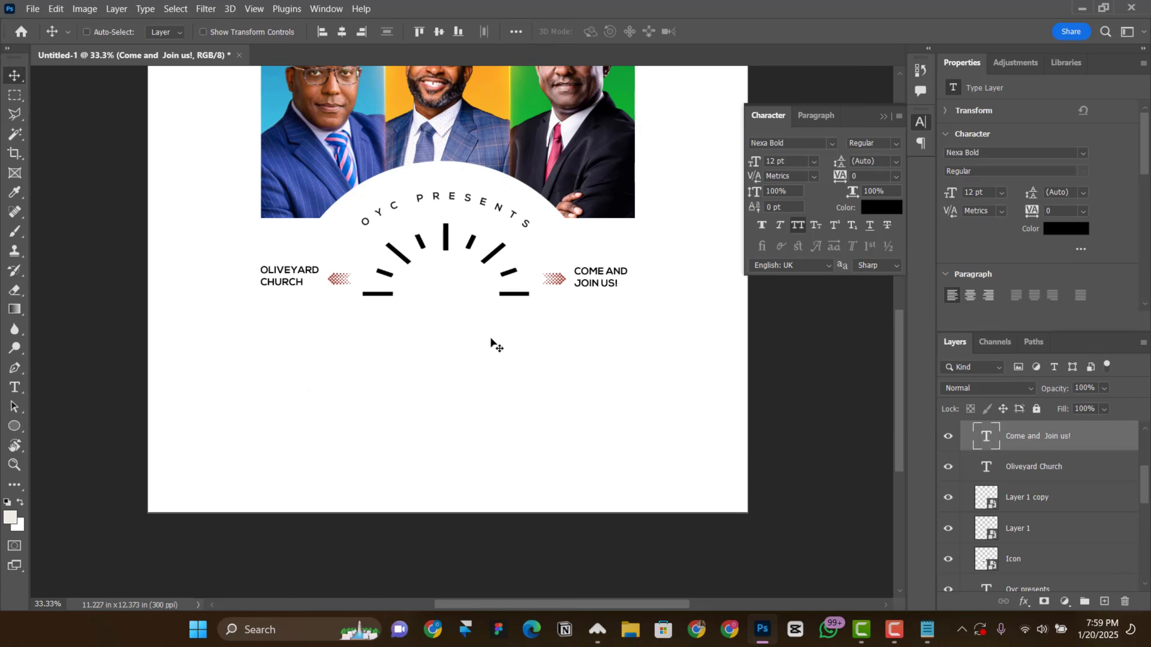
{"action": "key", "text": "ctrl+minus"}
{"action": "key", "text": "ctrl+minus"}
{"action": "left_click", "coordinate": [336, 151]}
{"action": "left_click_drag", "start_coordinate": [455, 459], "coordinate": [456, 499]}
{"action": "key", "text": "ctrl+plus"}
{"action": "key", "text": "ctrl+plus"}
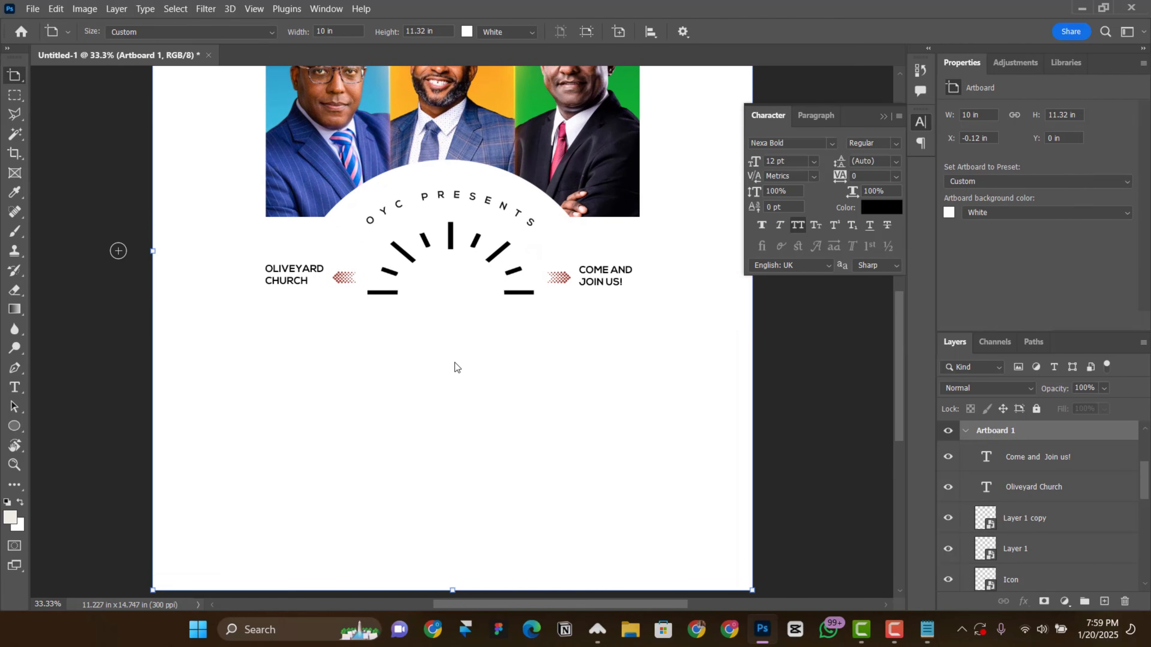
Step: Add four separate single-letter text layers, a, s, e and w, in the empty area beneath the tick-mark icon
{"action": "key", "text": "alt+Tab"}
{"action": "left_click", "coordinate": [335, 327]}
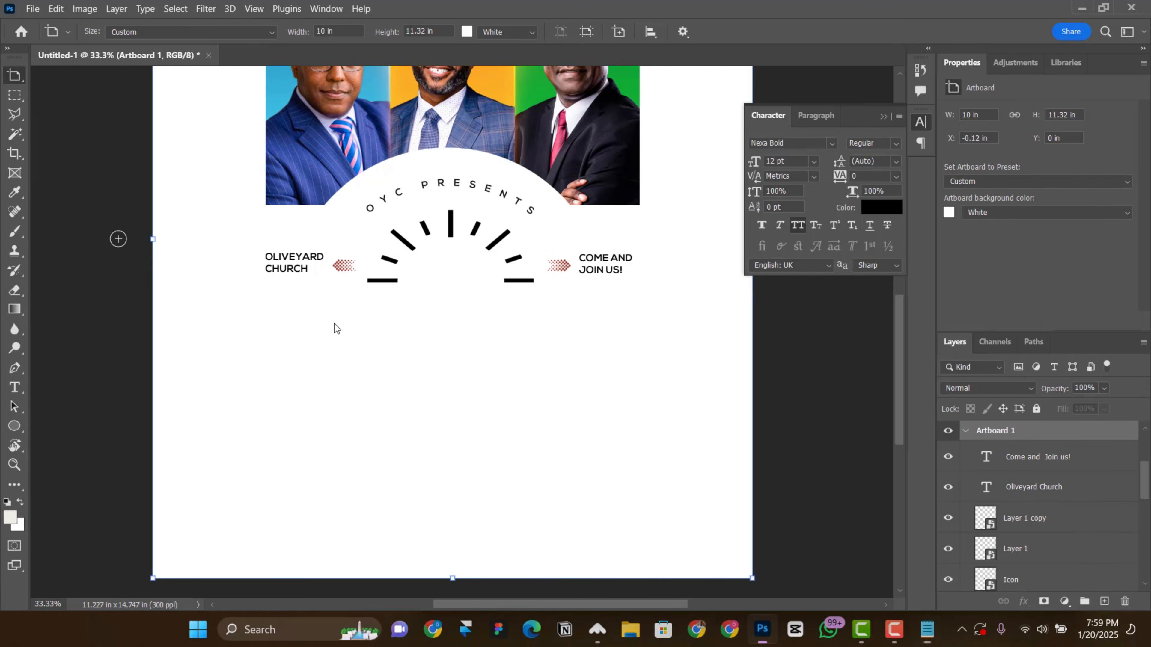
{"action": "key", "text": "t"}
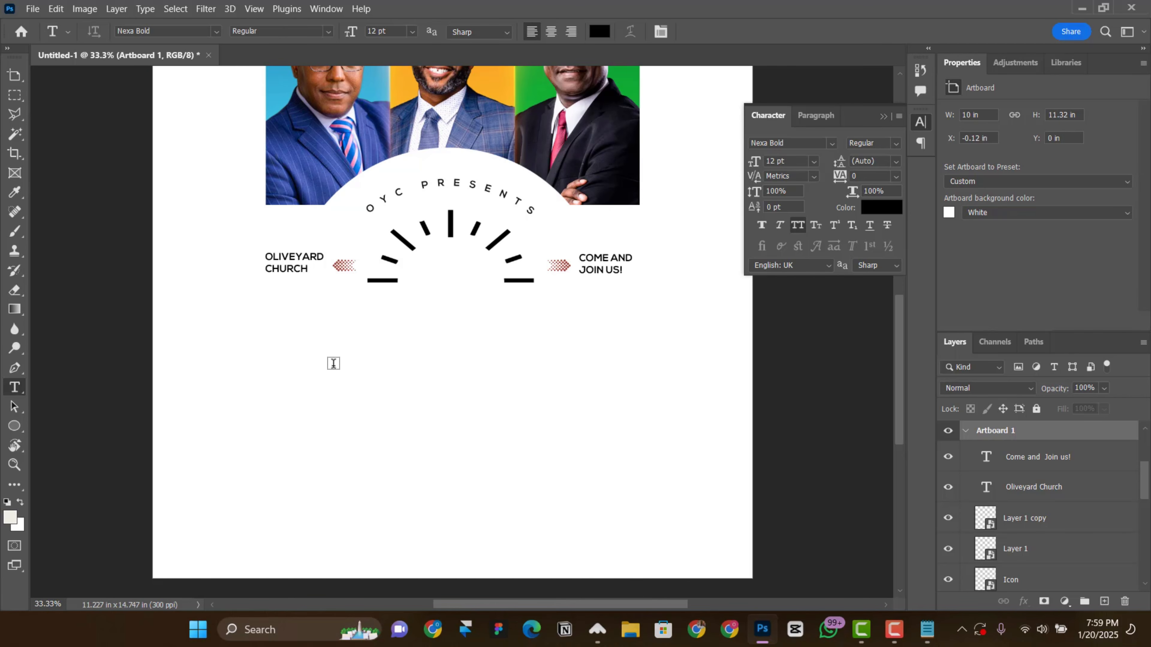
{"action": "left_click", "coordinate": [389, 348]}
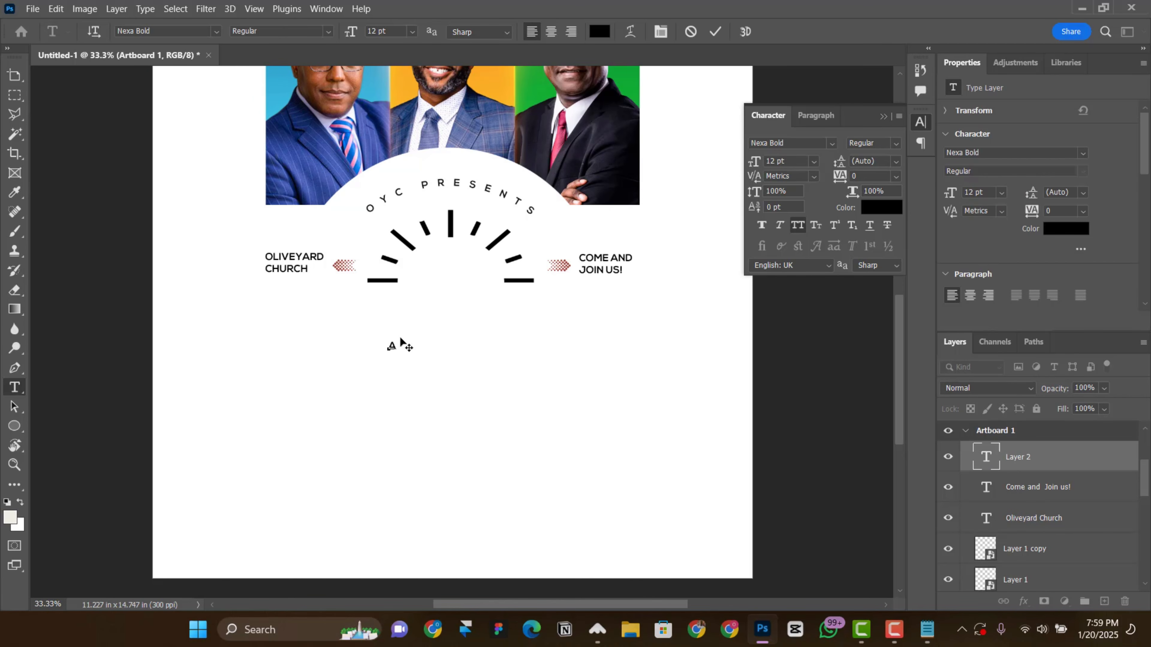
{"action": "type", "text": "a"}
{"action": "left_click", "coordinate": [438, 344]}
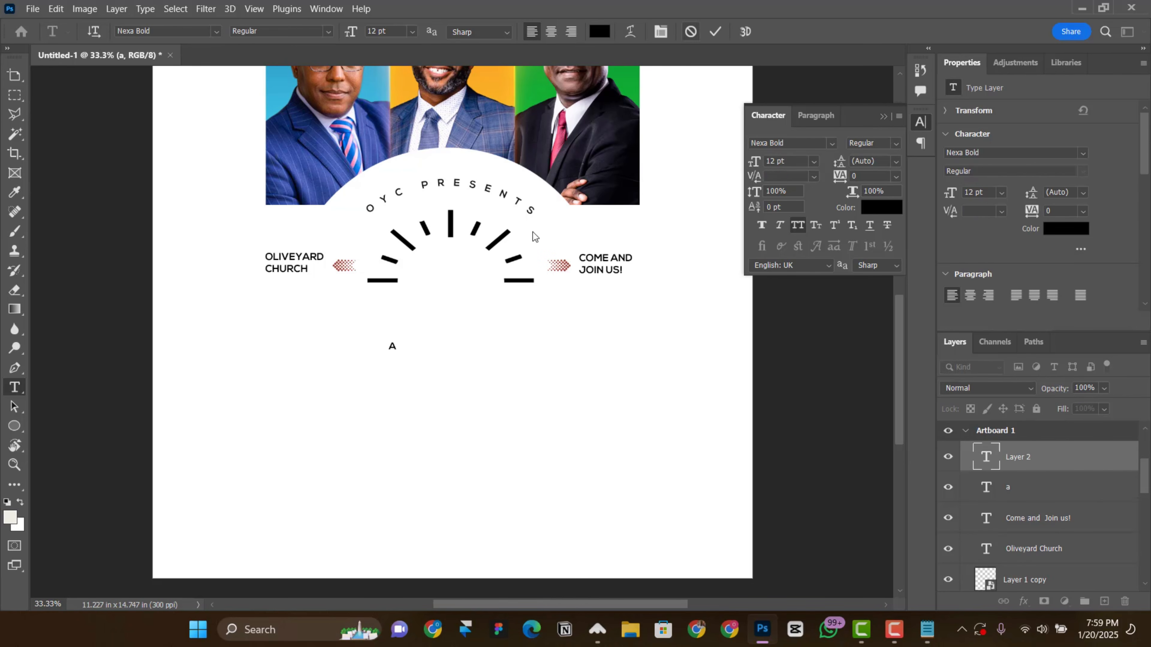
{"action": "left_click", "coordinate": [455, 369]}
{"action": "type", "text": "s"}
{"action": "left_click", "coordinate": [474, 408]}
{"action": "type", "text": "e"}
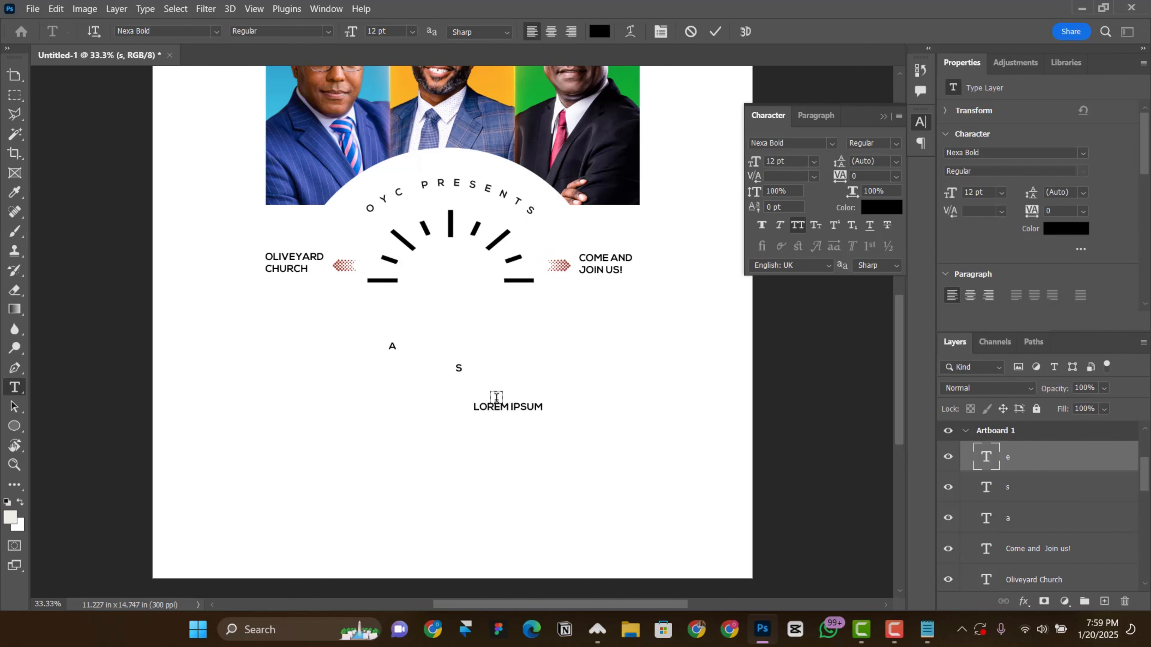
{"action": "left_click", "coordinate": [561, 359]}
{"action": "left_click", "coordinate": [14, 75]}
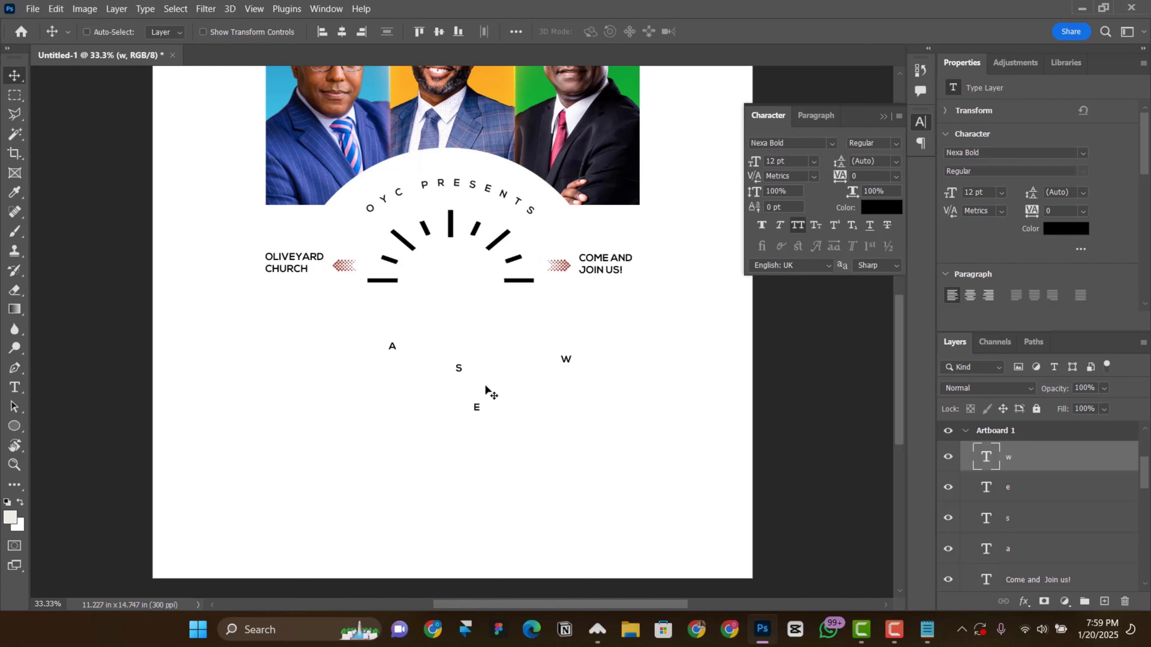
Step: Align the four letters in one evenly spaced row below the icon and set their font to Montserrat Bold
{"action": "left_click", "coordinate": [1041, 546], "text": "shift"}
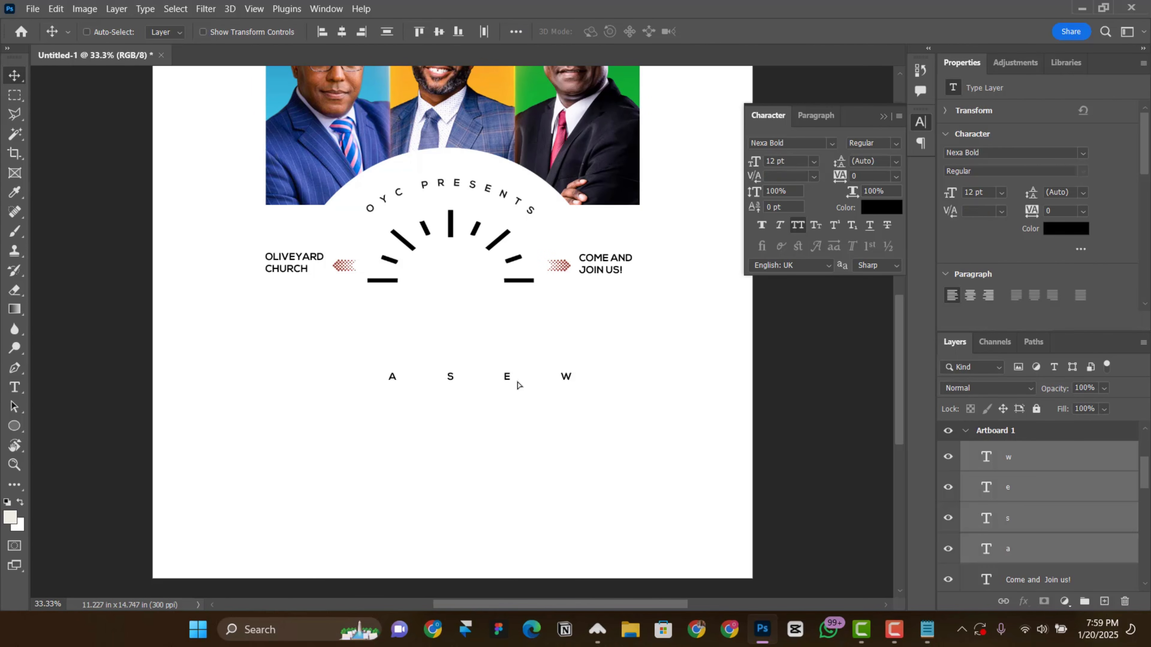
{"action": "left_click_drag", "start_coordinate": [519, 384], "coordinate": [491, 381]}
{"action": "left_click", "coordinate": [1020, 152]}
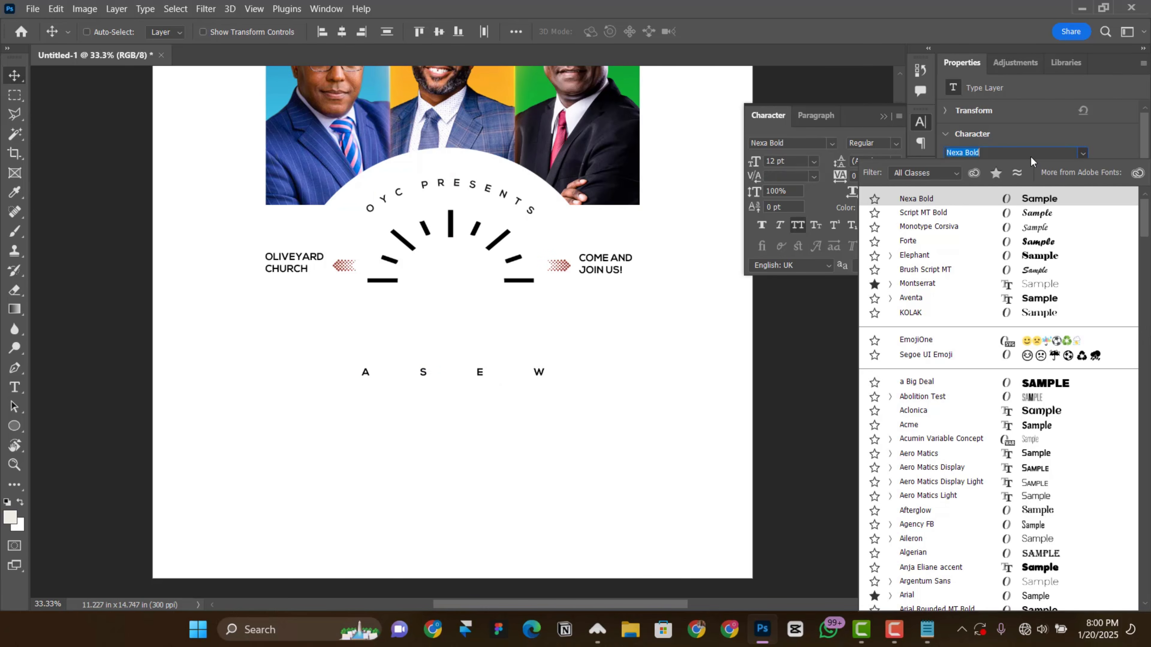
{"action": "type", "text": "MOn"}
{"action": "scroll", "coordinate": [998, 192], "scroll_direction": "down", "scroll_amount": 5}
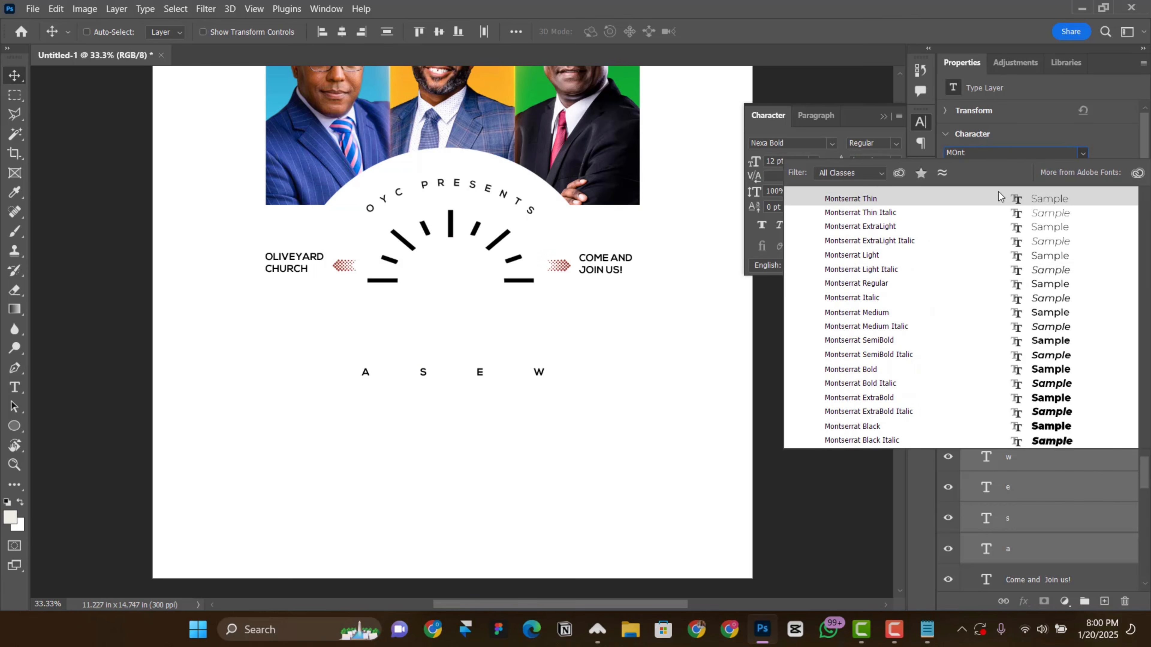
{"action": "left_click", "coordinate": [977, 379]}
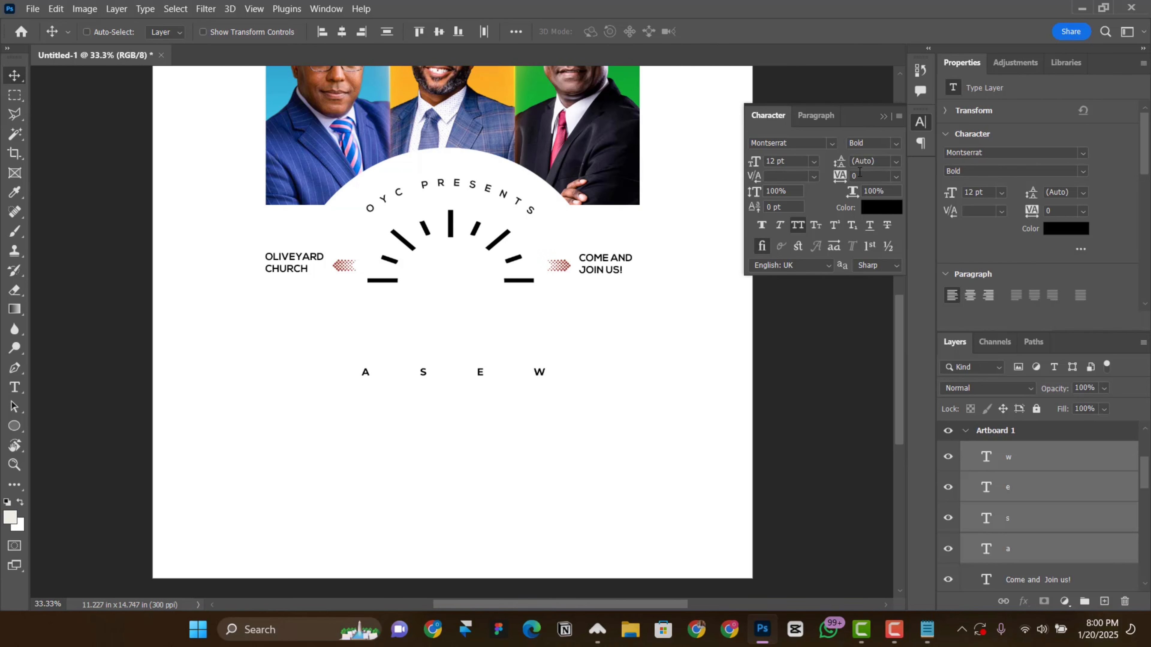
Step: Enlarge the four letters to 127 pt with faux bold and position them under the tick-mark icon
{"action": "left_click_drag", "start_coordinate": [964, 188], "coordinate": [1022, 196]}
{"action": "left_click_drag", "start_coordinate": [536, 342], "coordinate": [490, 336]}
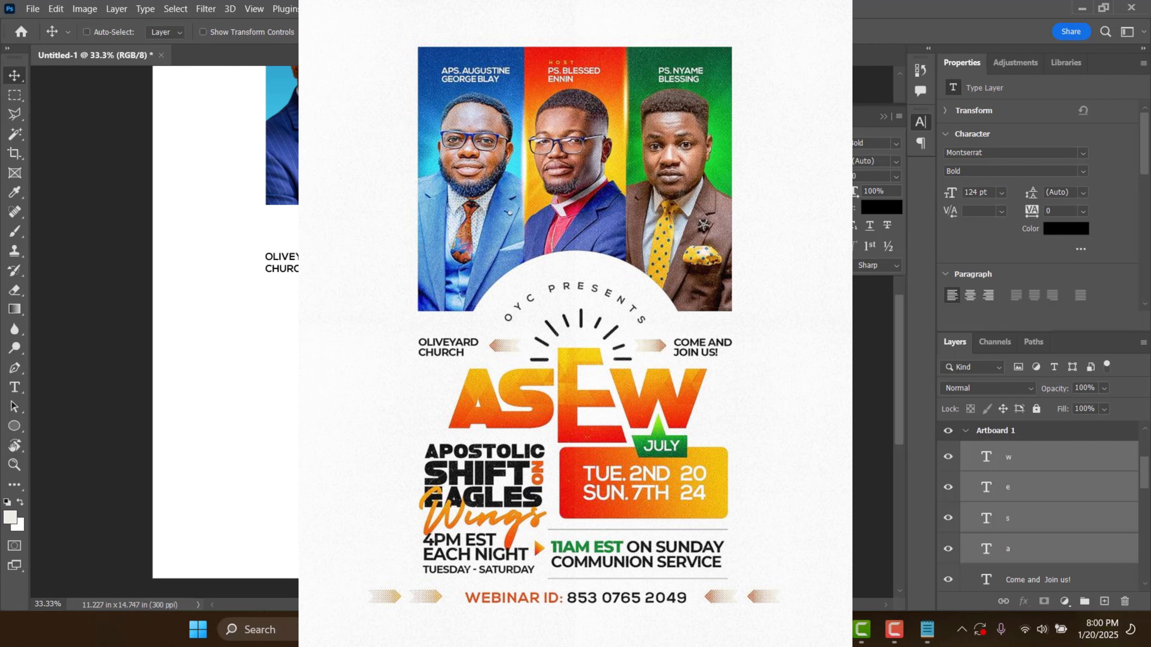
{"action": "left_click_drag", "start_coordinate": [950, 198], "coordinate": [952, 199]}
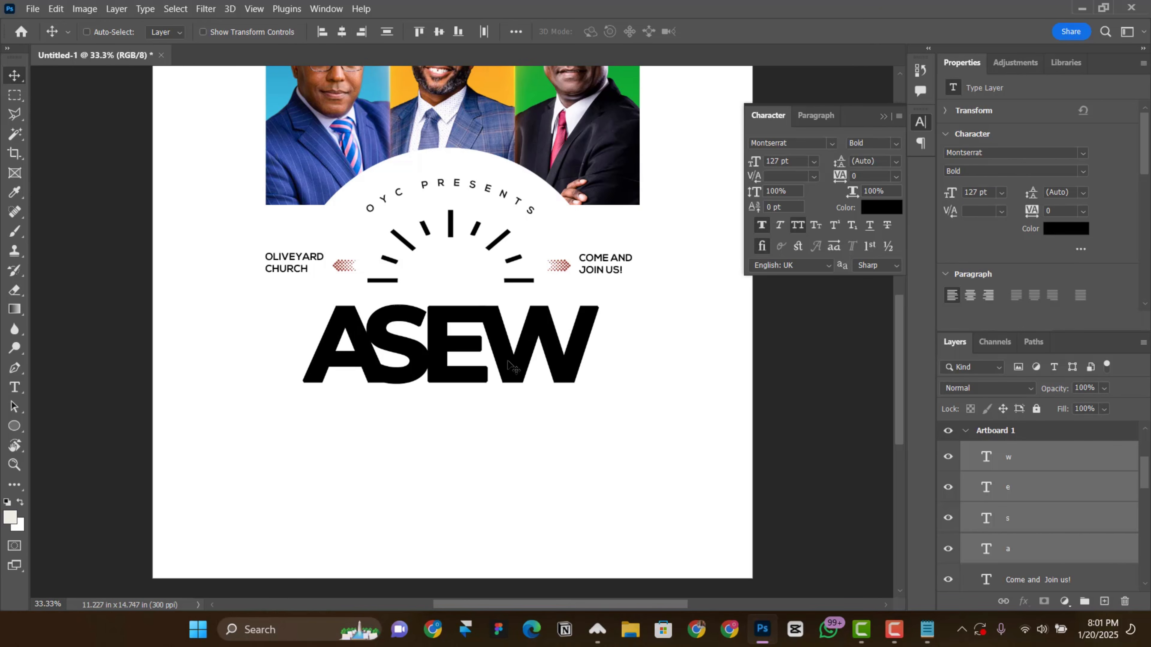
{"action": "scroll", "coordinate": [402, 367], "scroll_direction": "up", "scroll_amount": 1}
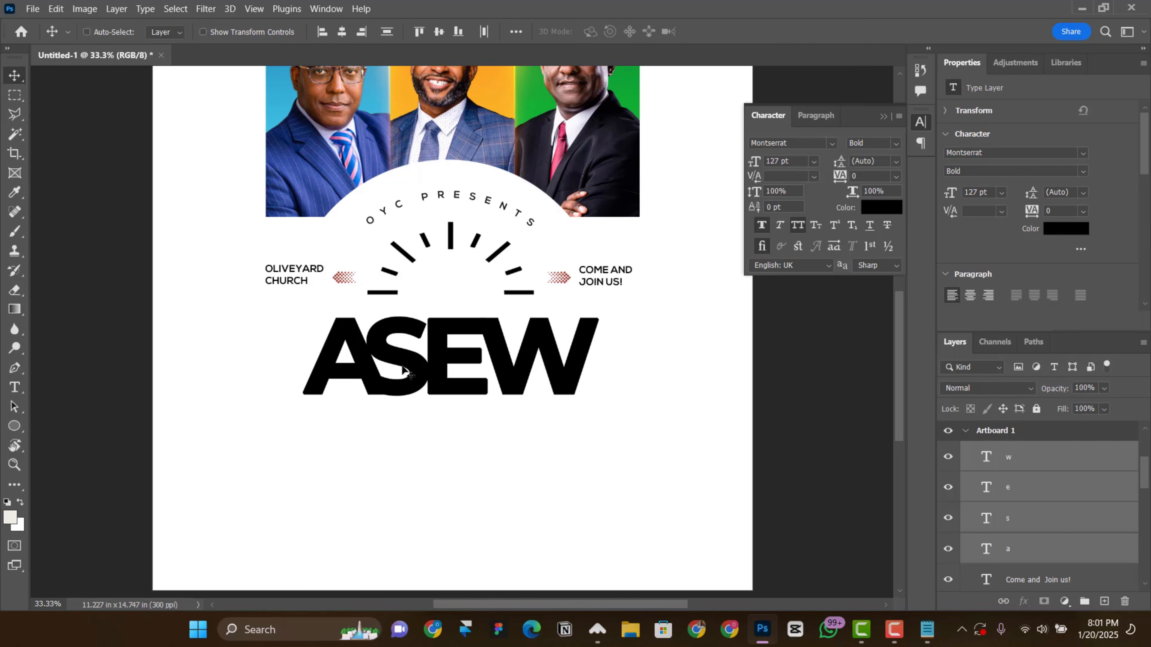
Step: Move the W right and the A and S together left to open space around the E
{"action": "right_click", "coordinate": [442, 354]}
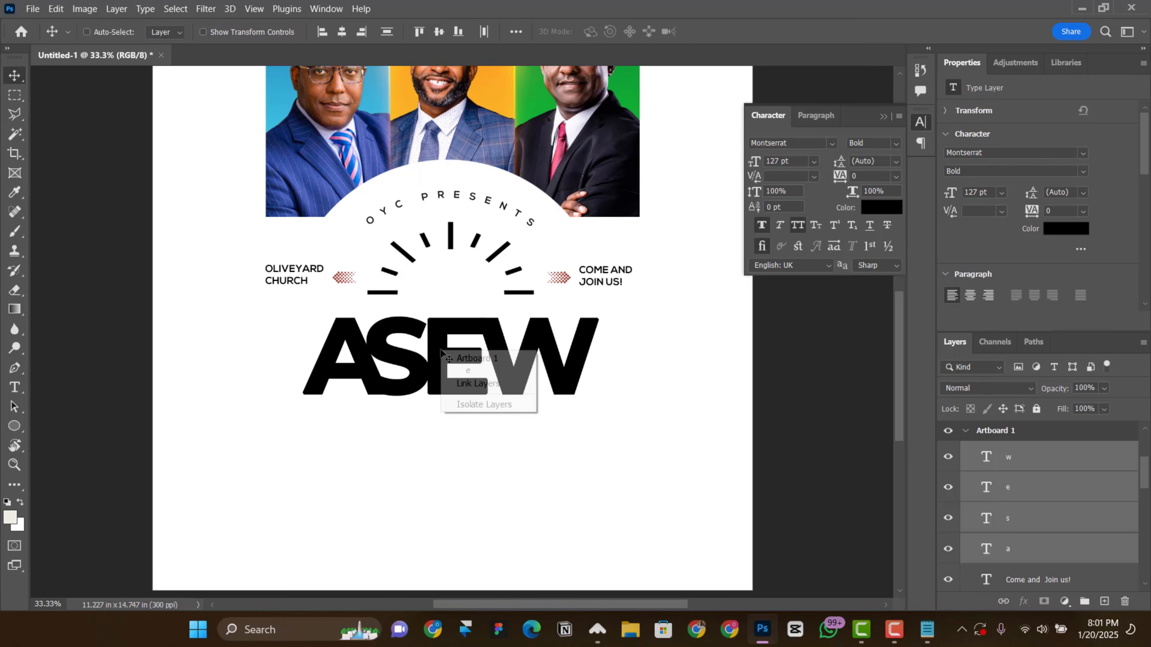
{"action": "left_click", "coordinate": [459, 372]}
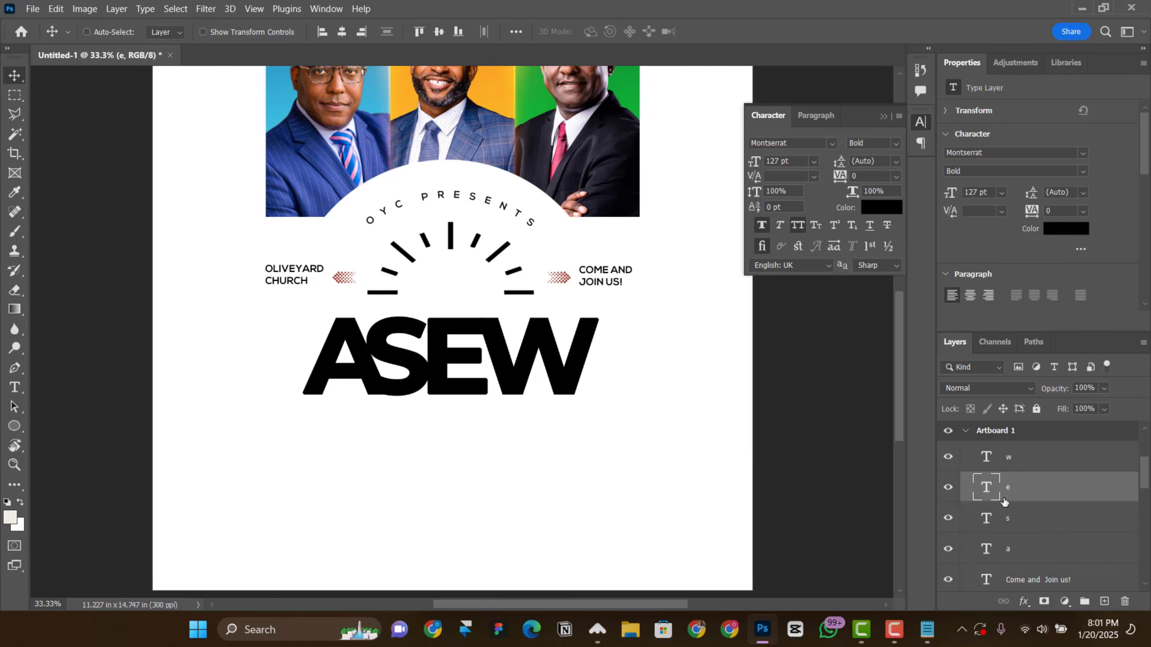
{"action": "left_click_drag", "start_coordinate": [570, 386], "coordinate": [589, 382]}
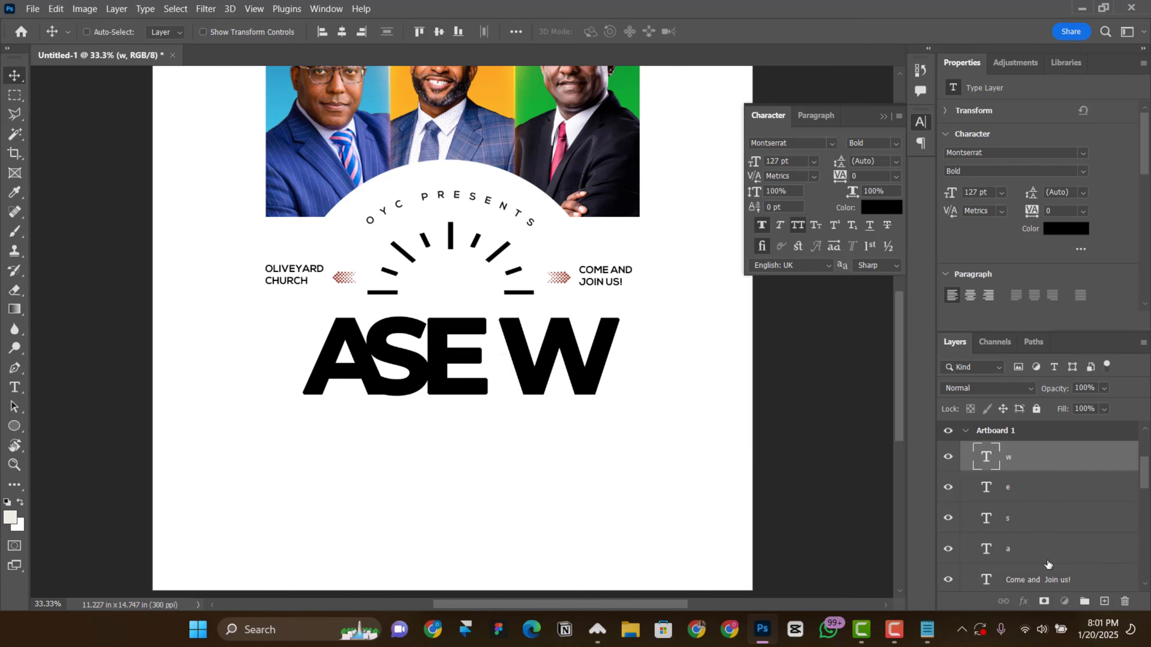
{"action": "left_click", "coordinate": [1042, 520]}
{"action": "left_click", "coordinate": [1042, 546], "text": "shift"}
{"action": "left_click_drag", "start_coordinate": [428, 382], "coordinate": [404, 382]}
Step: Scale the letter E up proportionally to about 201.2 pt and set its font style to SemiBold
{"action": "right_click", "coordinate": [429, 376]}
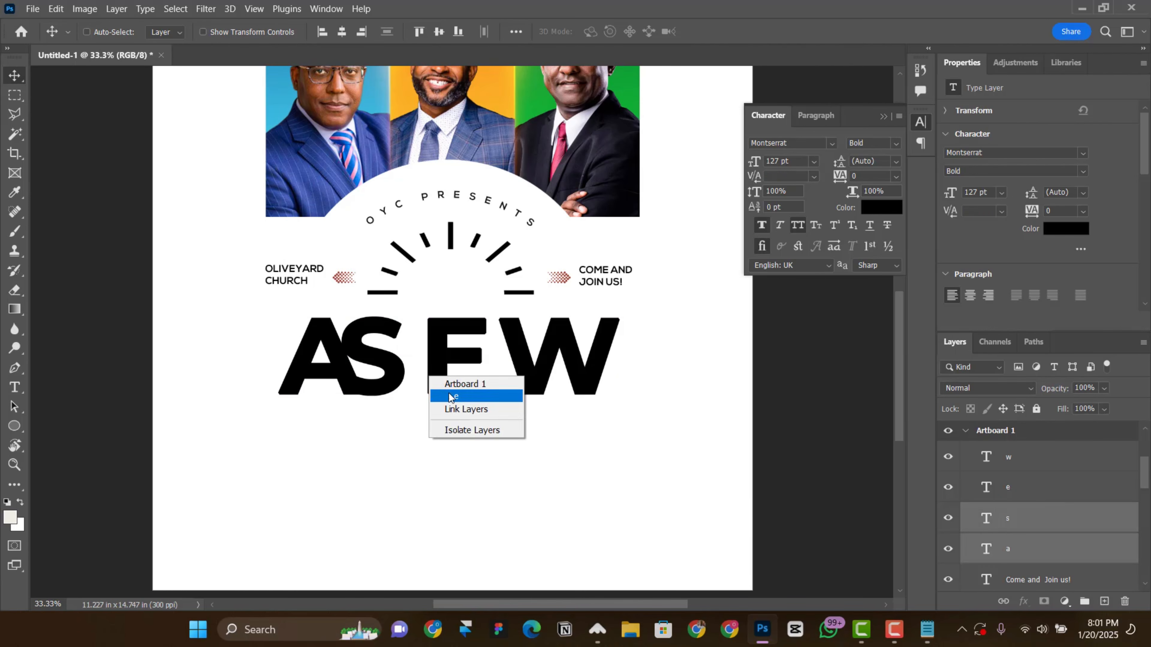
{"action": "left_click", "coordinate": [451, 396]}
{"action": "key", "text": "ctrl+t"}
{"action": "left_click_drag", "start_coordinate": [517, 447], "coordinate": [524, 452]}
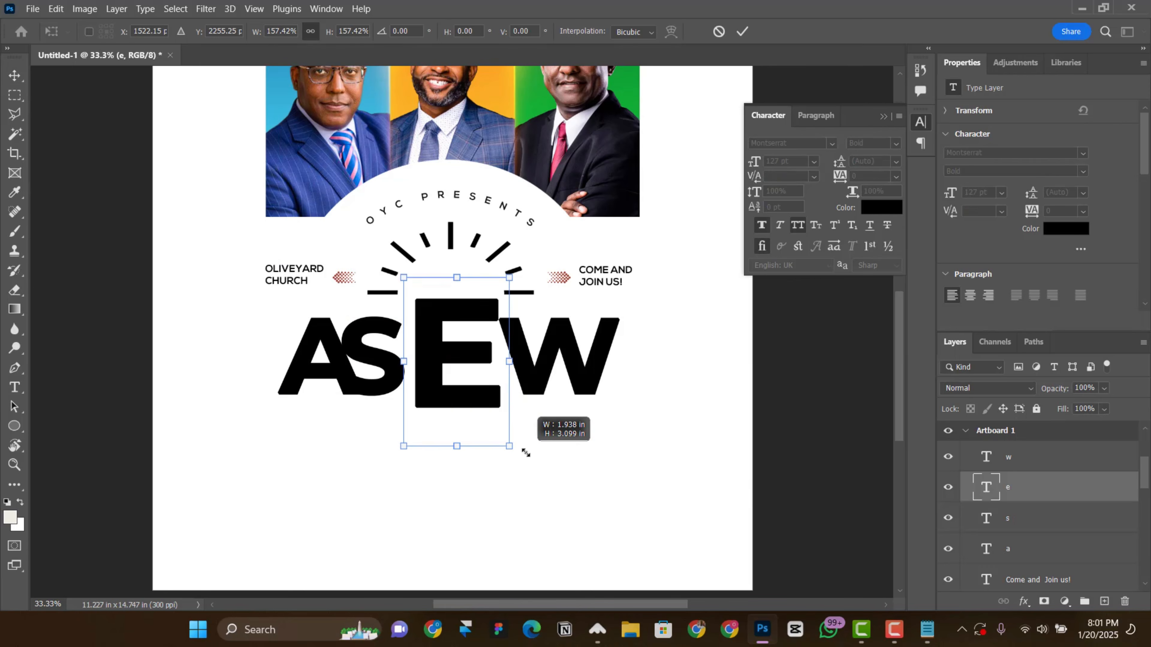
{"action": "key", "text": "Return"}
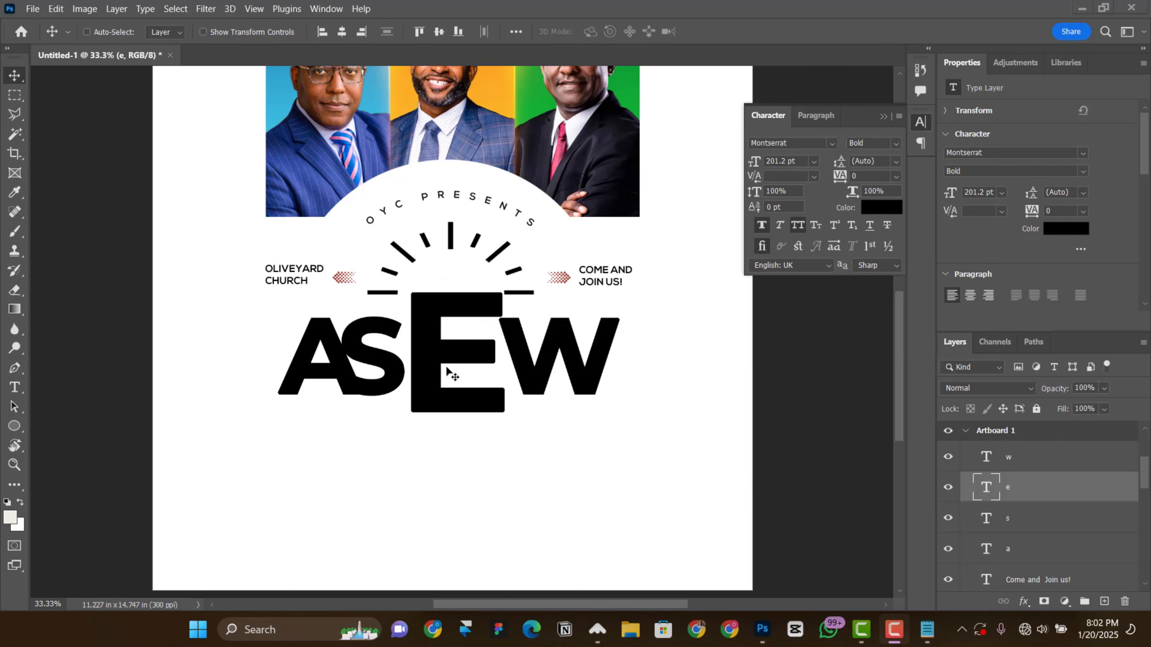
{"action": "left_click", "coordinate": [1083, 171]}
{"action": "left_click", "coordinate": [970, 311]}
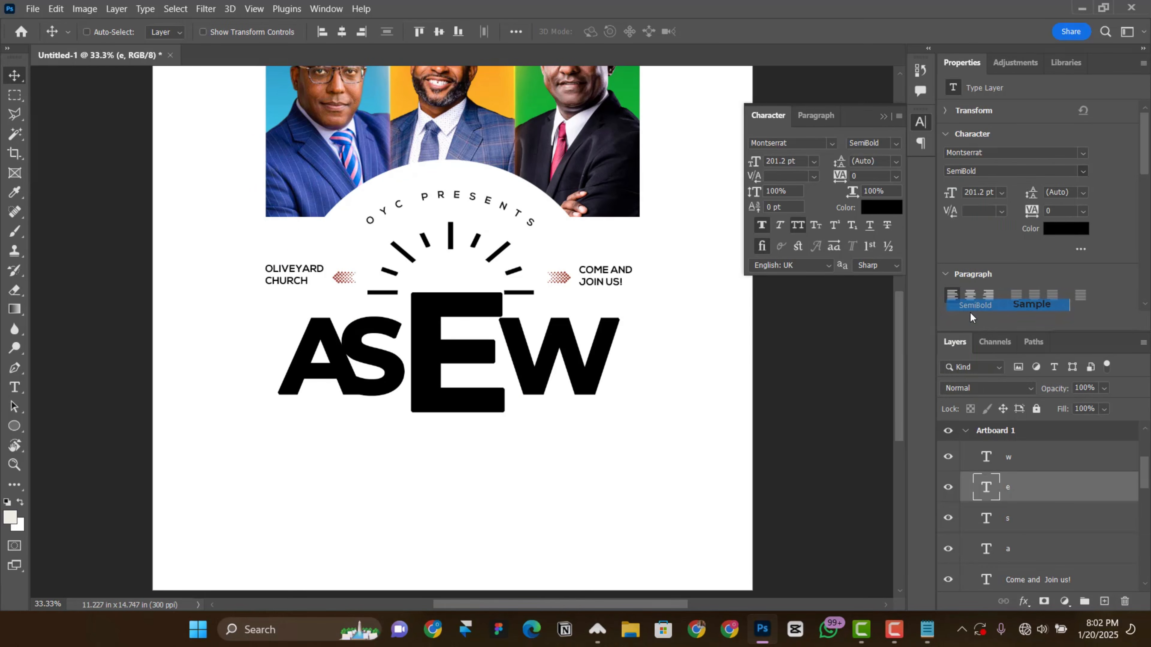
Step: Nudge the E left and the S right to tighten the gap between them
{"action": "right_click", "coordinate": [435, 366]}
{"action": "left_click", "coordinate": [465, 387]}
{"action": "key", "text": "Left"}
{"action": "key", "text": "Left"}
{"action": "key", "text": "Left"}
{"action": "key", "text": "Left"}
{"action": "key", "text": "Left"}
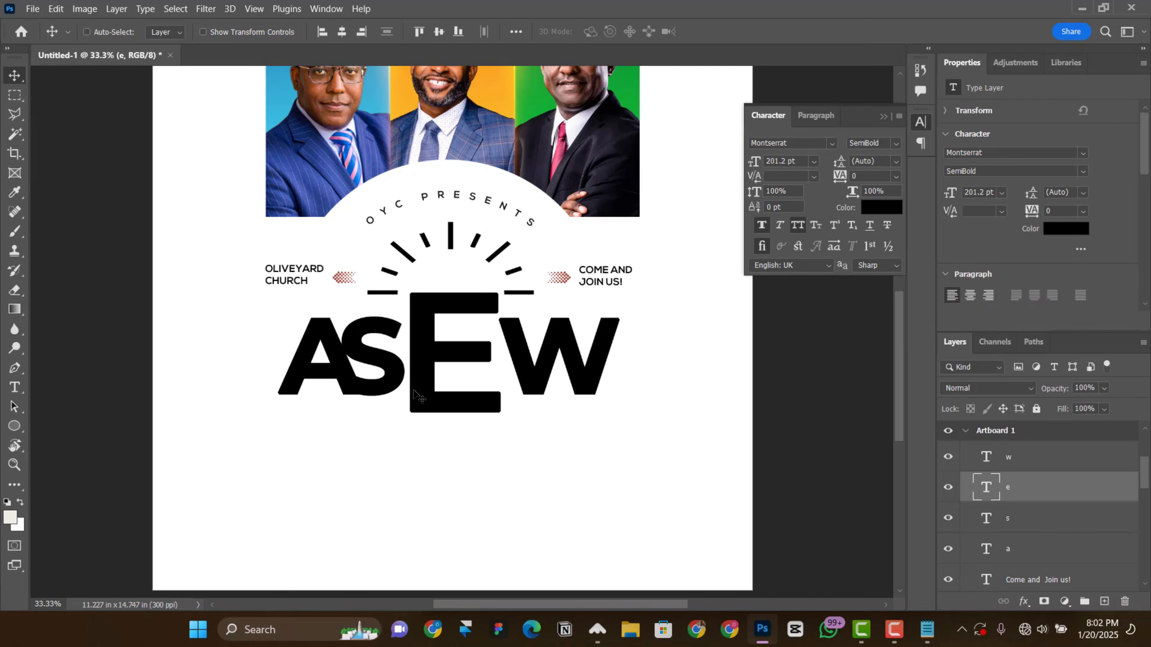
{"action": "right_click", "coordinate": [391, 390]}
{"action": "left_click", "coordinate": [448, 411]}
{"action": "key", "text": "Right"}
{"action": "key", "text": "Right"}
{"action": "key", "text": "Right"}
{"action": "key", "text": "Right"}
{"action": "right_click", "coordinate": [447, 412]}
{"action": "left_click", "coordinate": [491, 432]}
{"action": "key", "text": "Left"}
{"action": "key", "text": "Left"}
{"action": "key", "text": "Left"}
Step: Nudge the W left until it overlaps the arms of the E
{"action": "right_click", "coordinate": [523, 380]}
{"action": "left_click", "coordinate": [541, 400]}
{"action": "key", "text": "Left"}
{"action": "key", "text": "Left"}
{"action": "key", "text": "Left"}
{"action": "key", "text": "Left"}
{"action": "key", "text": "Left"}
{"action": "key", "text": "Left"}
{"action": "key", "text": "Left"}
{"action": "key", "text": "Left"}
{"action": "key", "text": "Left"}
{"action": "key", "text": "Left"}
{"action": "key", "text": "Left"}
{"action": "key", "text": "Left"}
{"action": "key", "text": "Left"}
{"action": "key", "text": "Left"}
{"action": "key", "text": "Left"}
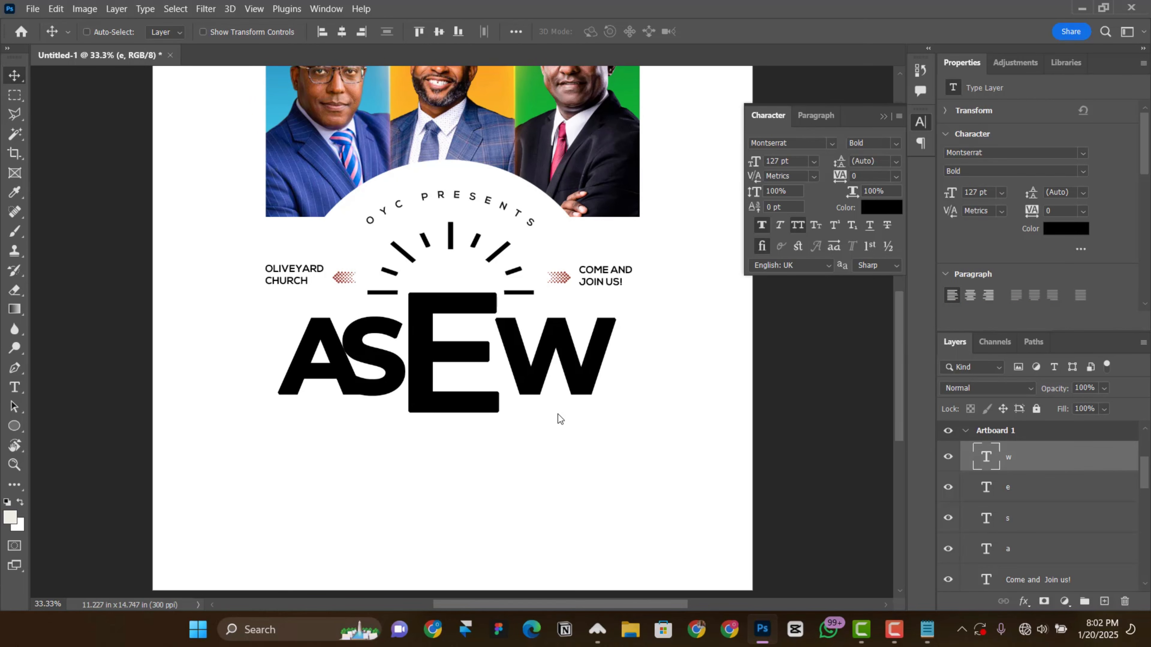
{"action": "key", "text": "Left"}
{"action": "key", "text": "Left"}
{"action": "key", "text": "Left"}
{"action": "key", "text": "Left"}
{"action": "key", "text": "Left"}
{"action": "key", "text": "Left"}
{"action": "key", "text": "Left"}
{"action": "key", "text": "Left"}
{"action": "key", "text": "Left"}
{"action": "key", "text": "Left"}
{"action": "key", "text": "Left"}
{"action": "key", "text": "Left"}
{"action": "key", "text": "Left"}
{"action": "key", "text": "Left"}
{"action": "key", "text": "Left"}
{"action": "key", "text": "Left"}
{"action": "key", "text": "Left"}
{"action": "key", "text": "Left"}
{"action": "key", "text": "Left"}
{"action": "key", "text": "Left"}
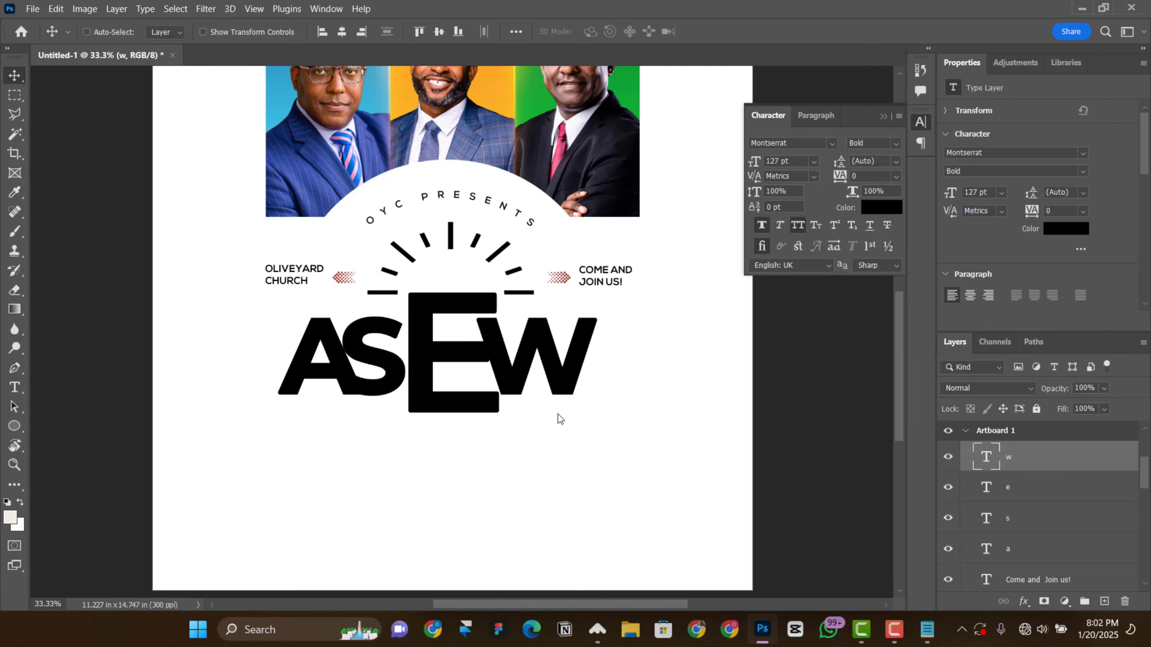
Step: Fine-tune the word's spacing by nudging the E and the W slightly further left
{"action": "scroll", "coordinate": [546, 428], "scroll_direction": "up", "scroll_amount": 1}
{"action": "right_click", "coordinate": [427, 406]}
{"action": "left_click", "coordinate": [453, 426]}
{"action": "key", "text": "Left"}
{"action": "key", "text": "Left"}
{"action": "key", "text": "Left"}
{"action": "key", "text": "Left"}
{"action": "key", "text": "Left"}
{"action": "scroll", "coordinate": [452, 426], "scroll_direction": "up", "scroll_amount": 1}
{"action": "right_click", "coordinate": [537, 347]}
{"action": "left_click", "coordinate": [579, 367]}
{"action": "key", "text": "Left"}
{"action": "key", "text": "Left"}
{"action": "key", "text": "Left"}
{"action": "key", "text": "Left"}
{"action": "key", "text": "Left"}
{"action": "key", "text": "Left"}
{"action": "key", "text": "Left"}
{"action": "key", "text": "Left"}
{"action": "key", "text": "Left"}
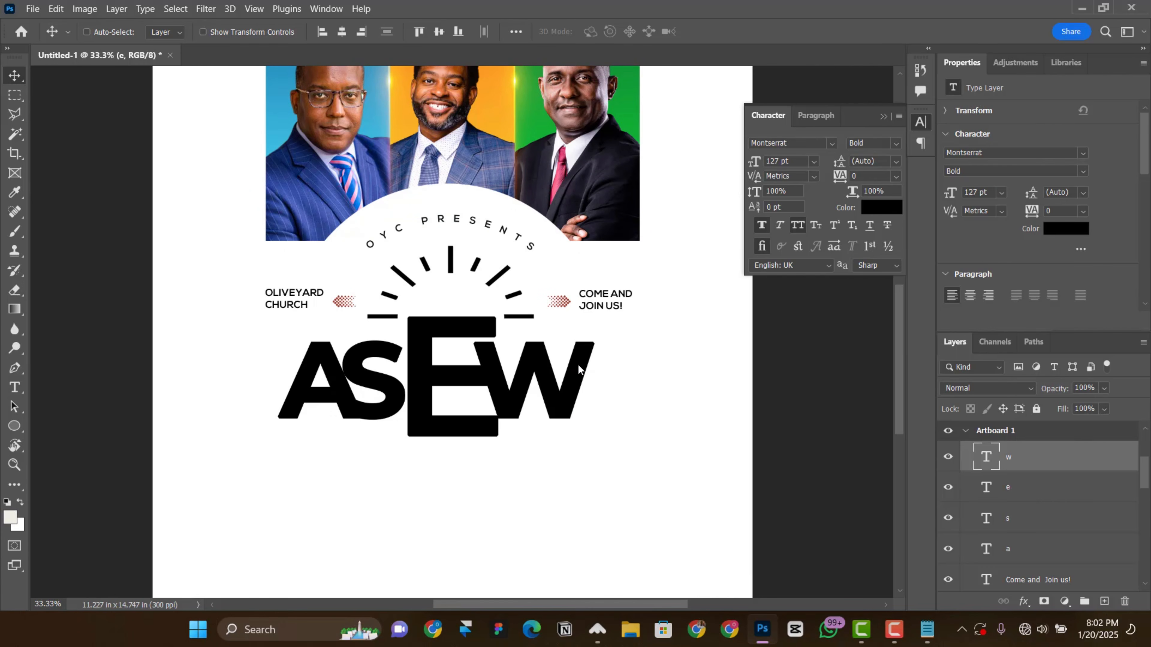
Step: Remove the faux bold from the letter E, collapse the character settings and rasterize the E's type layer
{"action": "left_click", "coordinate": [1017, 487]}
{"action": "left_click", "coordinate": [762, 225]}
{"action": "left_click", "coordinate": [884, 116]}
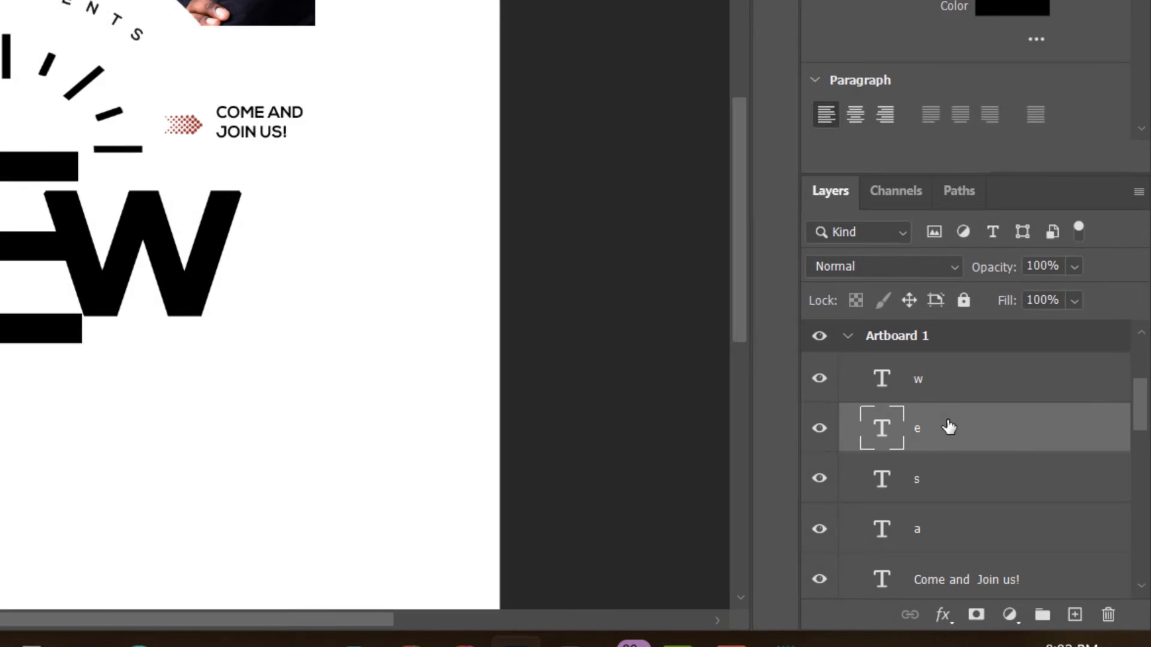
{"action": "right_click", "coordinate": [1028, 488]}
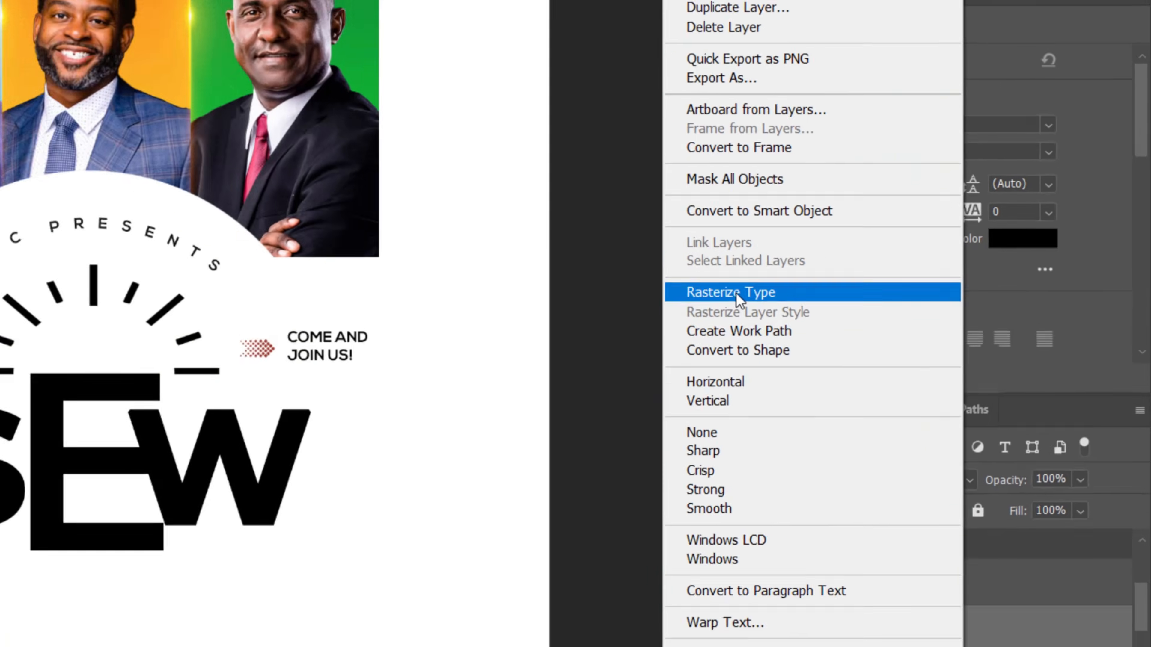
{"action": "left_click", "coordinate": [625, 317]}
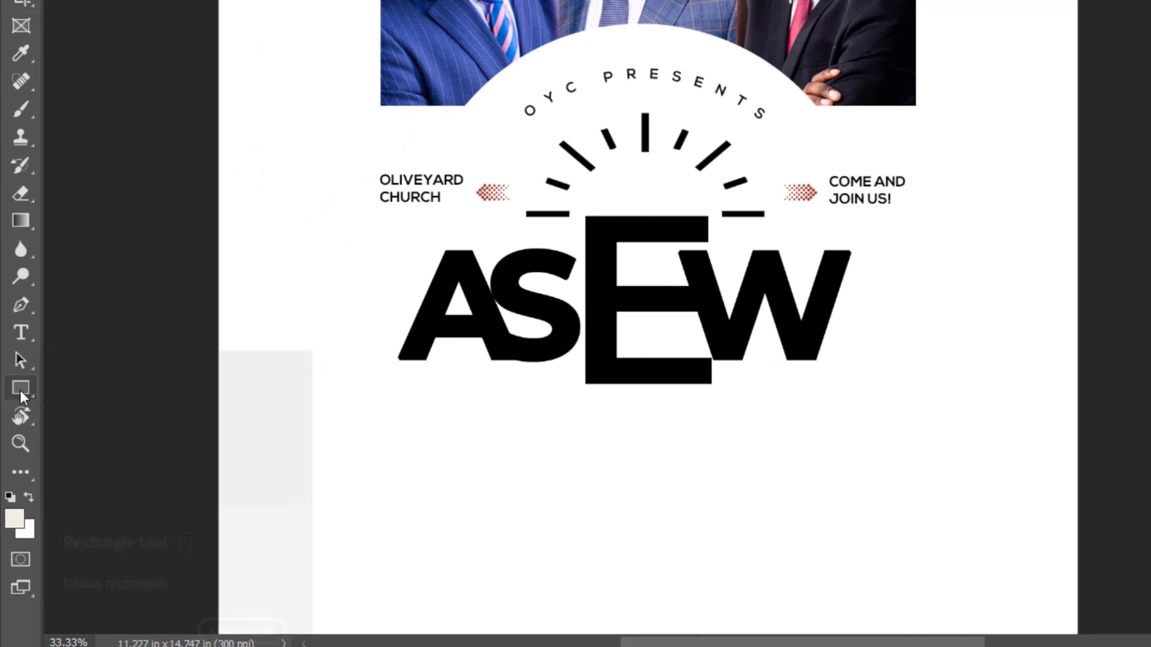
Step: Draw a rectangle shape about 2.3 in wide and 4.85 in tall covering the W and the space around it
{"action": "right_click", "coordinate": [22, 396]}
{"action": "left_click", "coordinate": [94, 393]}
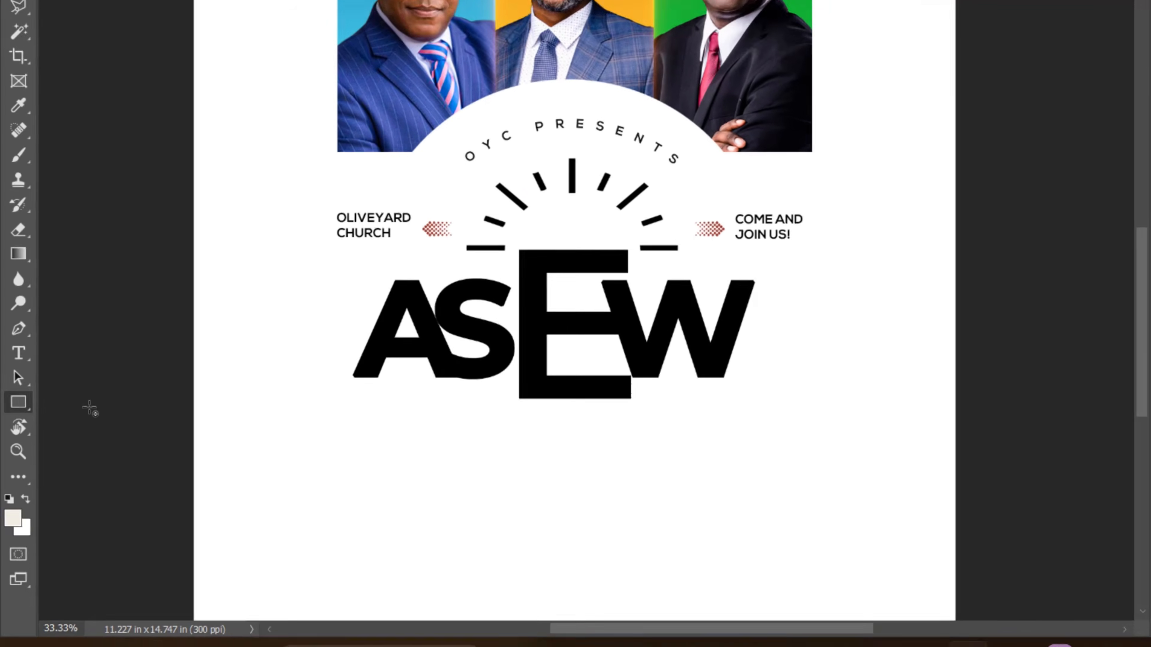
{"action": "left_click", "coordinate": [151, 44]}
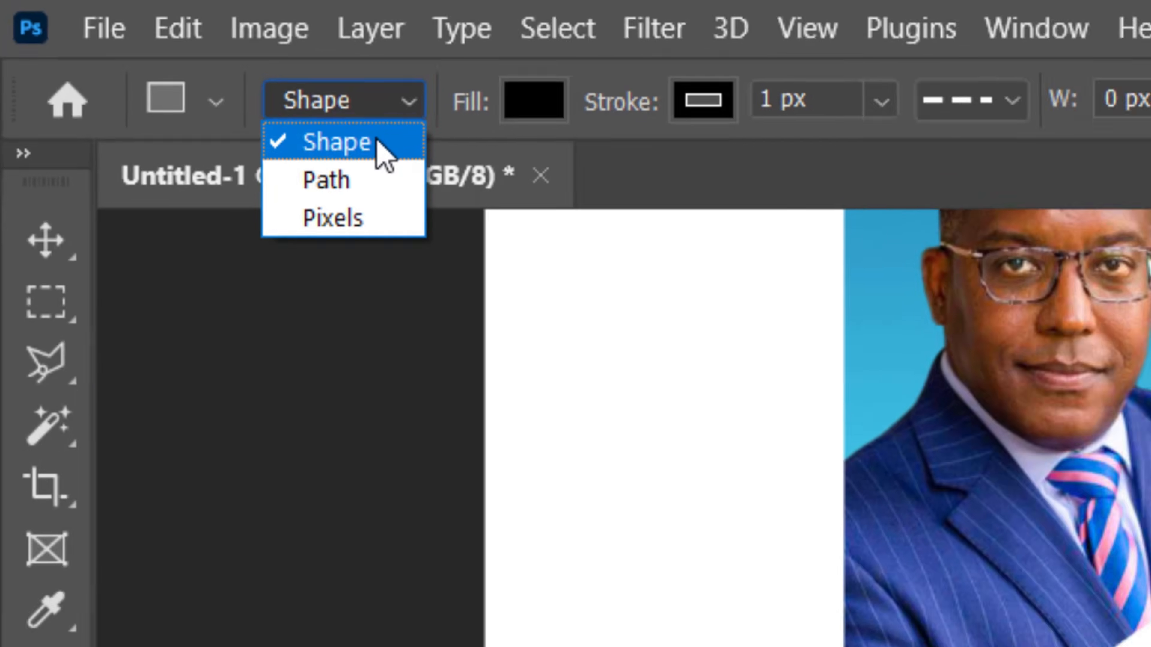
{"action": "left_click", "coordinate": [378, 143]}
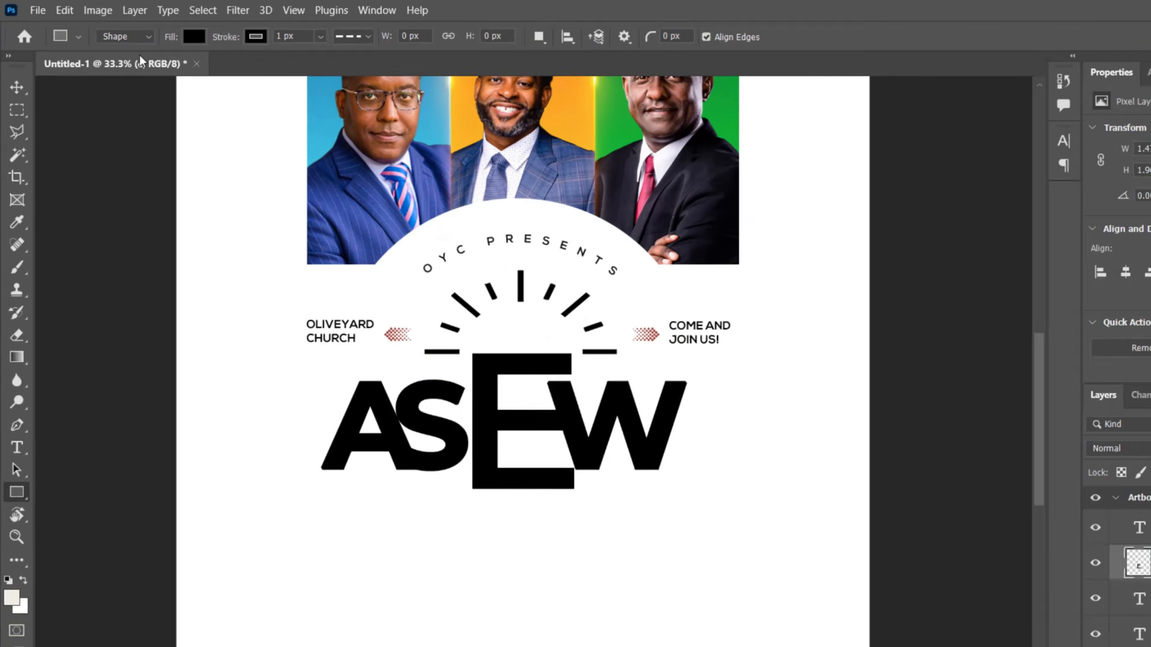
{"action": "left_click_drag", "start_coordinate": [508, 207], "coordinate": [646, 497]}
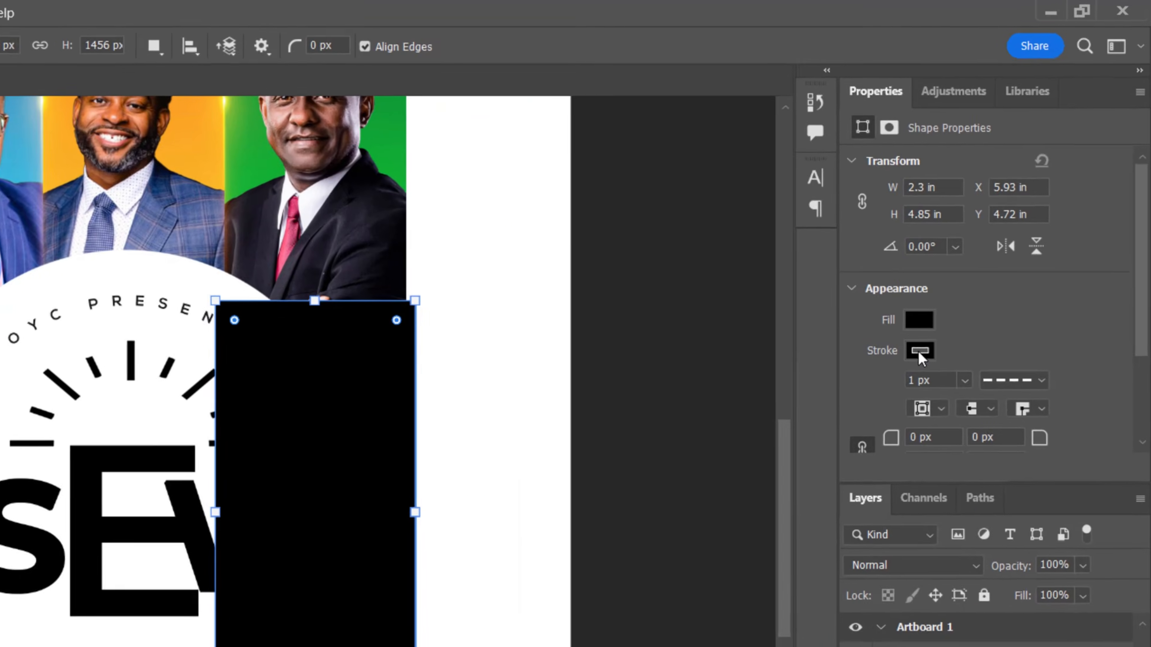
Step: Remove the rectangle's stroke, shift it slightly and reduce its opacity to 50%
{"action": "left_click", "coordinate": [992, 240]}
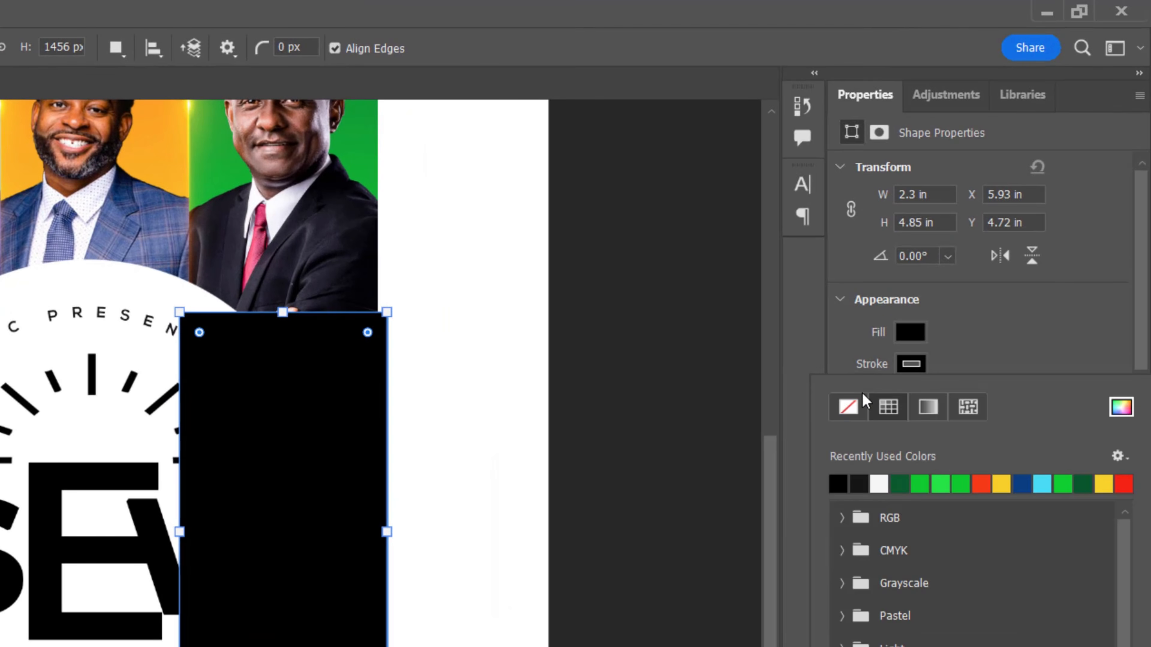
{"action": "left_click", "coordinate": [981, 348]}
{"action": "key", "text": "v"}
{"action": "left_click_drag", "start_coordinate": [331, 498], "coordinate": [330, 505]}
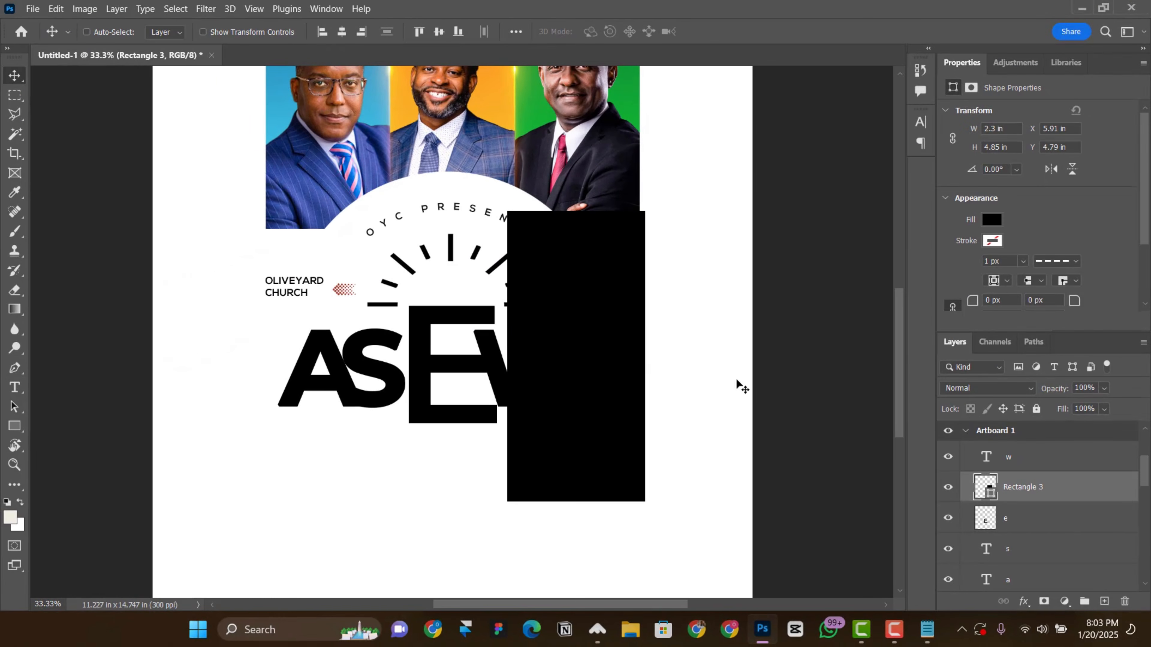
{"action": "key", "text": "5"}
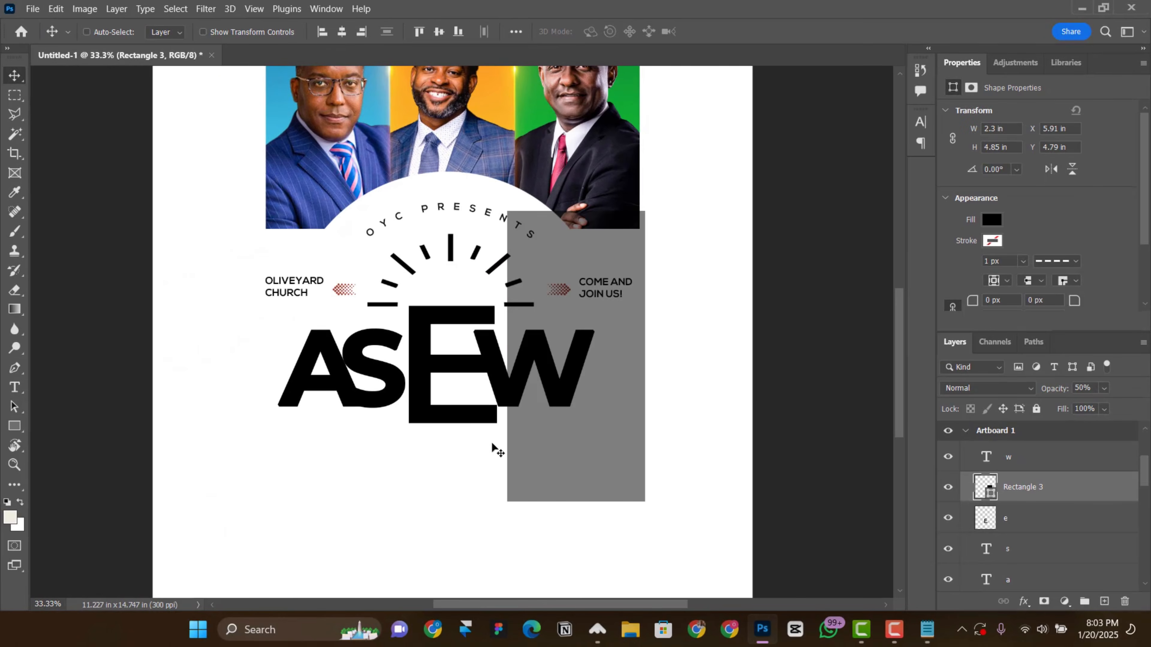
Step: Rotate the rectangle to about -16.32° and place its slanted edge across the E's arms, parallel to the W's outer stroke
{"action": "key", "text": "ctrl+t"}
{"action": "left_click_drag", "start_coordinate": [685, 536], "coordinate": [721, 369]}
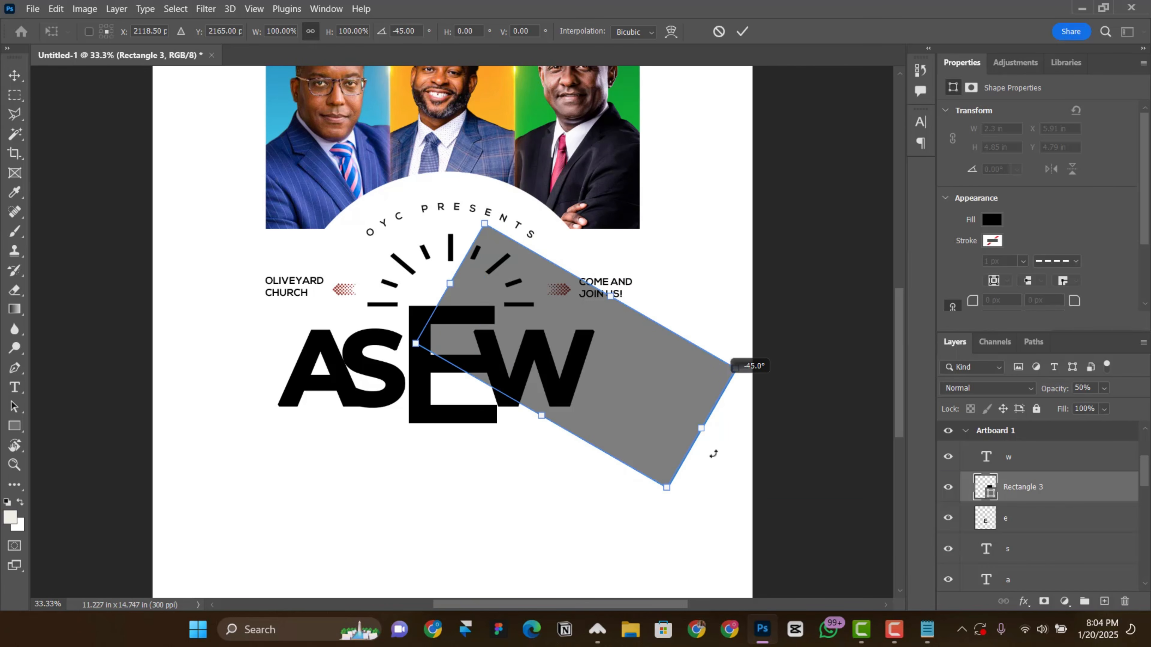
{"action": "left_click_drag", "start_coordinate": [713, 454], "coordinate": [705, 461]}
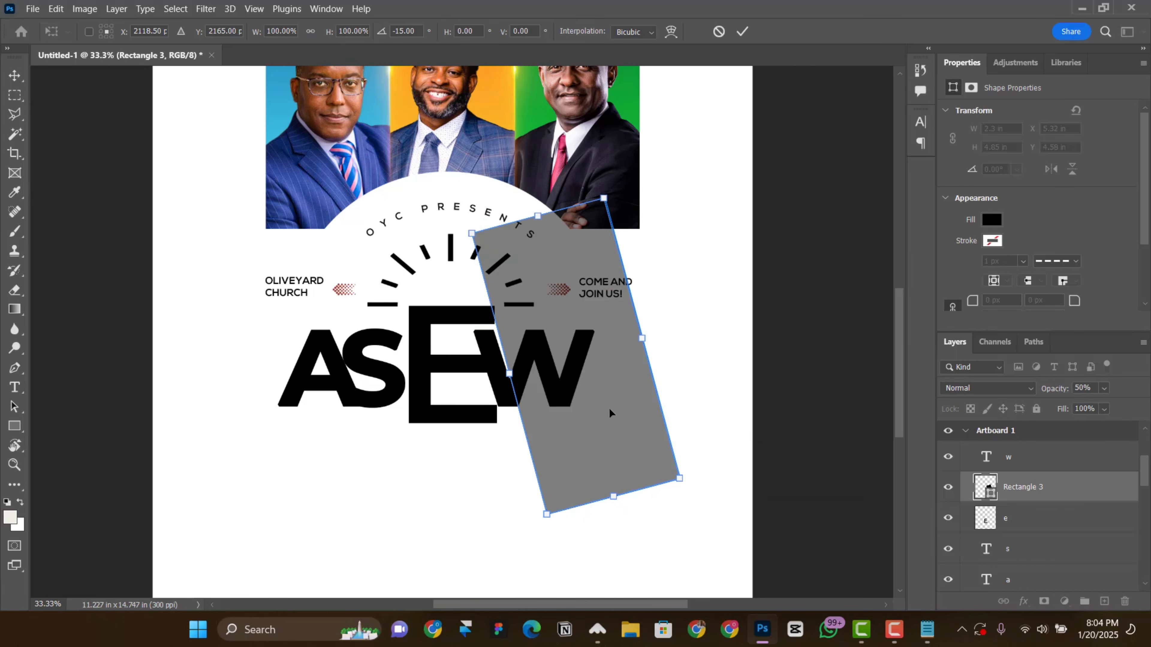
{"action": "left_click_drag", "start_coordinate": [609, 408], "coordinate": [568, 426]}
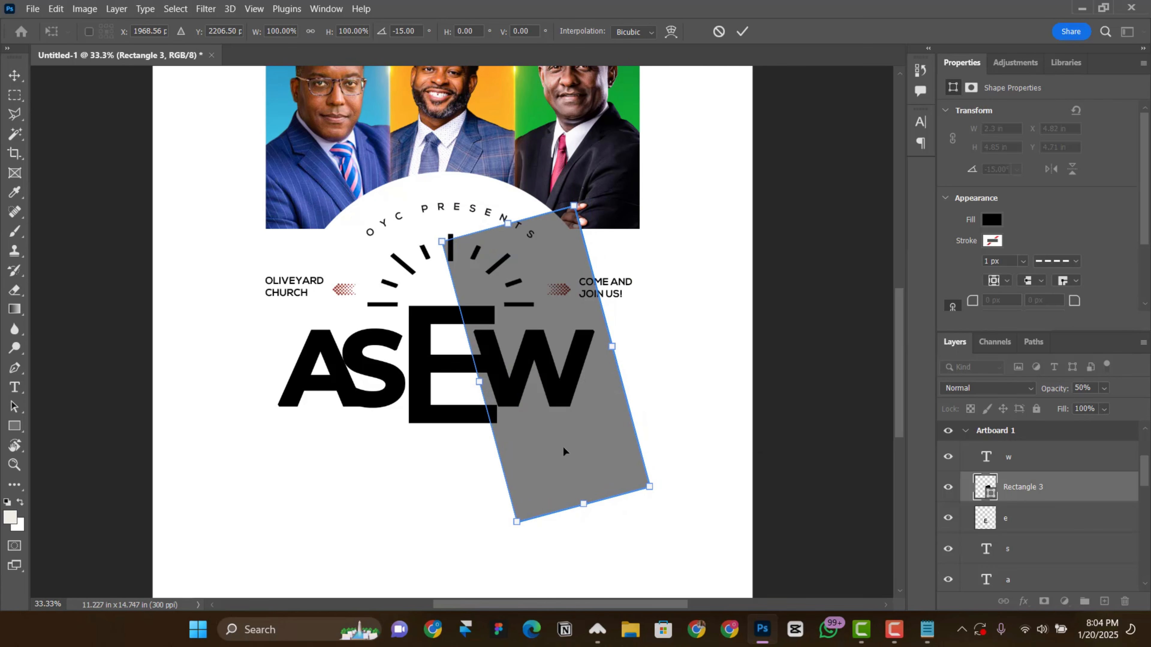
{"action": "key", "text": "ctrl+plus"}
{"action": "key", "text": "Right"}
{"action": "key", "text": "Right"}
{"action": "key", "text": "Right"}
{"action": "key", "text": "Right"}
{"action": "key", "text": "Right"}
{"action": "key", "text": "Right"}
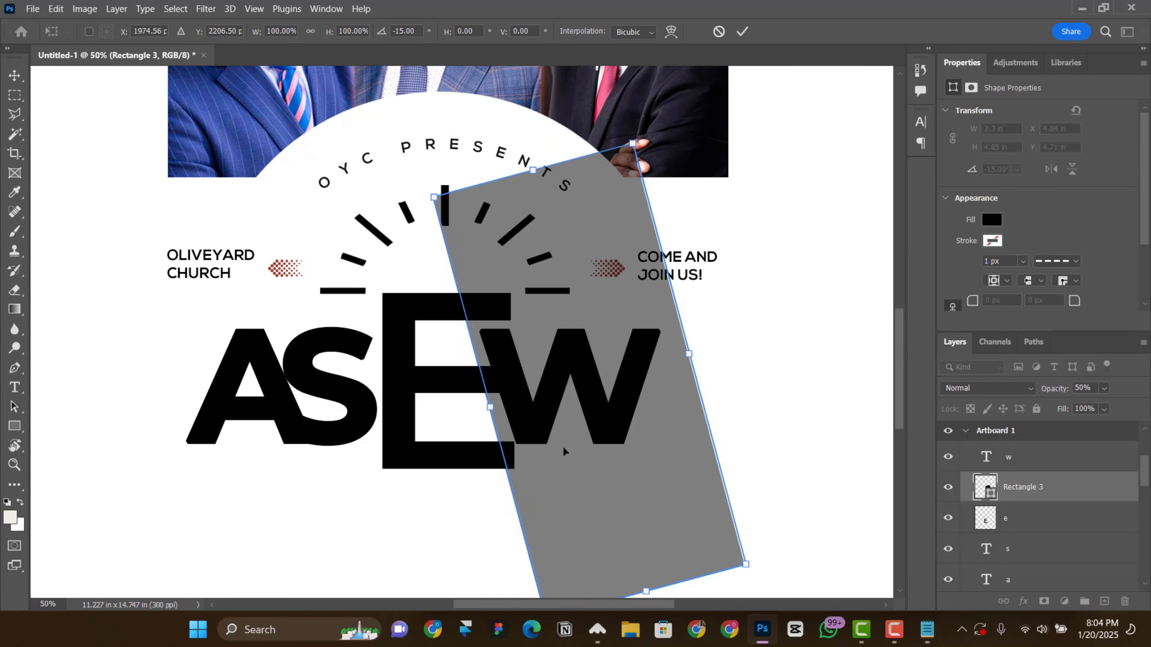
{"action": "key", "text": "Right"}
{"action": "key", "text": "Right"}
{"action": "key", "text": "Right"}
{"action": "key", "text": "Right"}
{"action": "key", "text": "Right"}
{"action": "key", "text": "Right"}
{"action": "scroll", "coordinate": [563, 446], "scroll_direction": "down", "scroll_amount": 1}
{"action": "left_click_drag", "start_coordinate": [781, 565], "coordinate": [789, 564]}
{"action": "key", "text": "Return"}
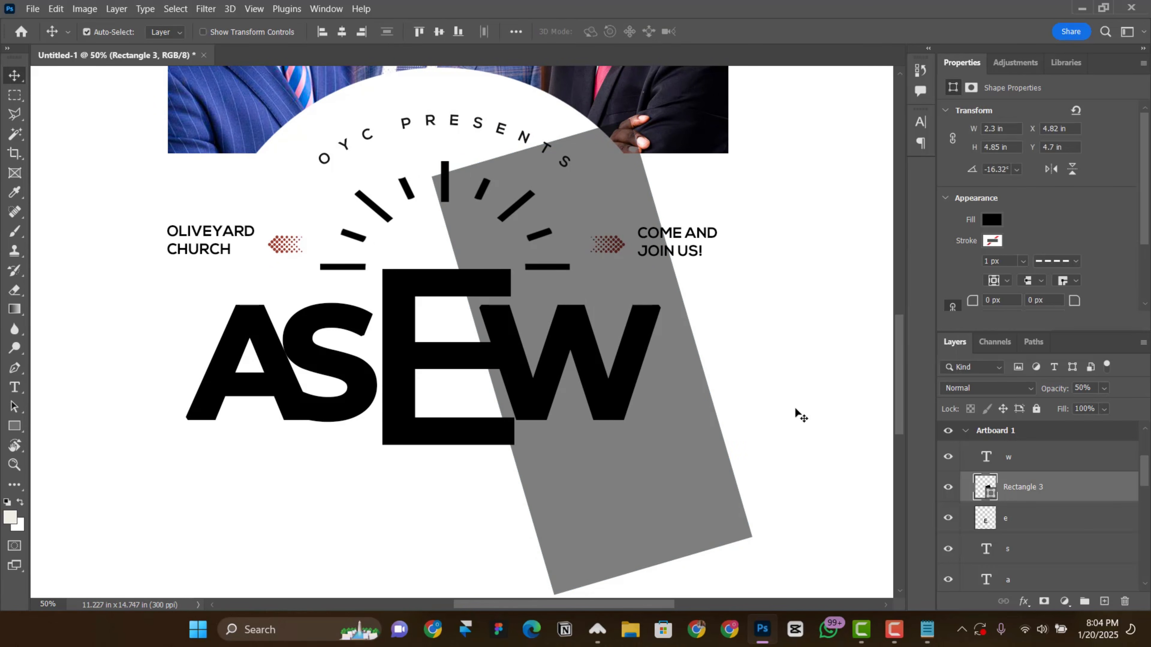
Step: Cut the ends of the E's arms away using the rectangle's outline as a selection, deselect and delete the rectangle layer
{"action": "key", "text": "ctrl+minus"}
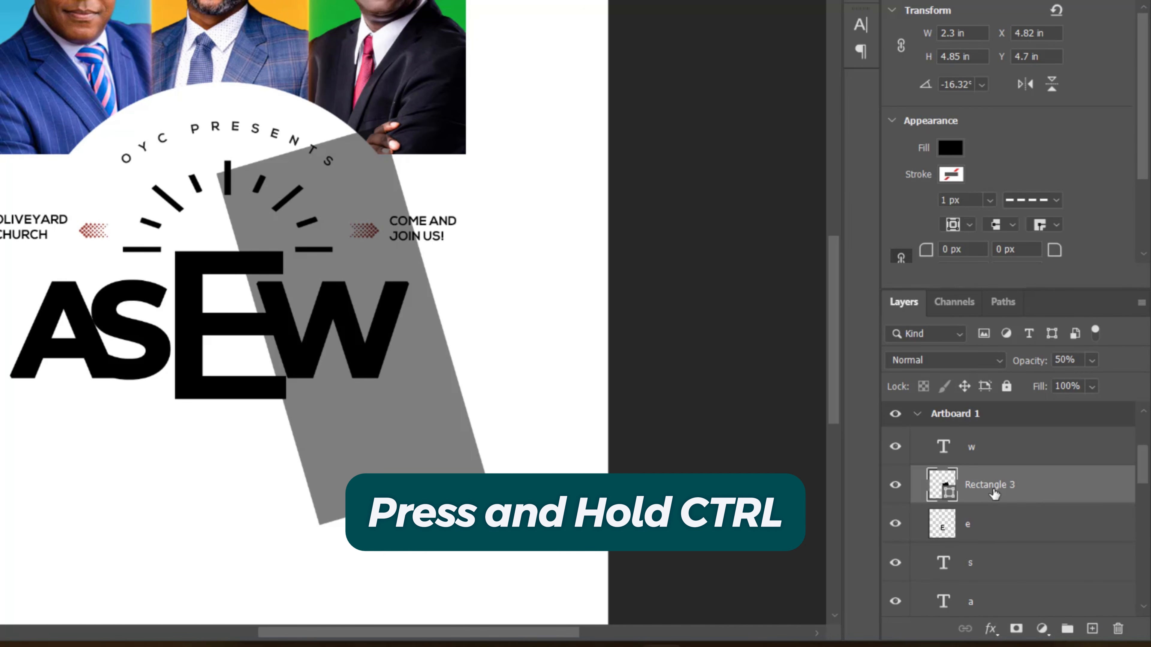
{"action": "left_click", "coordinate": [942, 481], "text": "ctrl"}
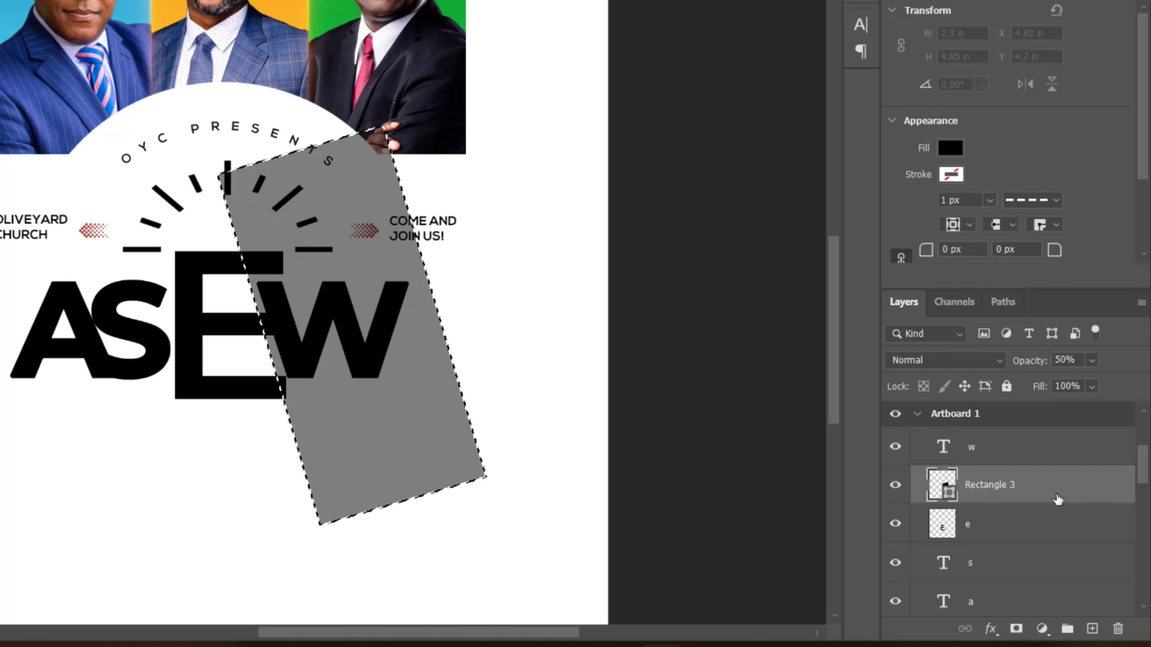
{"action": "scroll", "coordinate": [1042, 503], "scroll_direction": "down", "scroll_amount": 1}
{"action": "left_click", "coordinate": [1011, 490]}
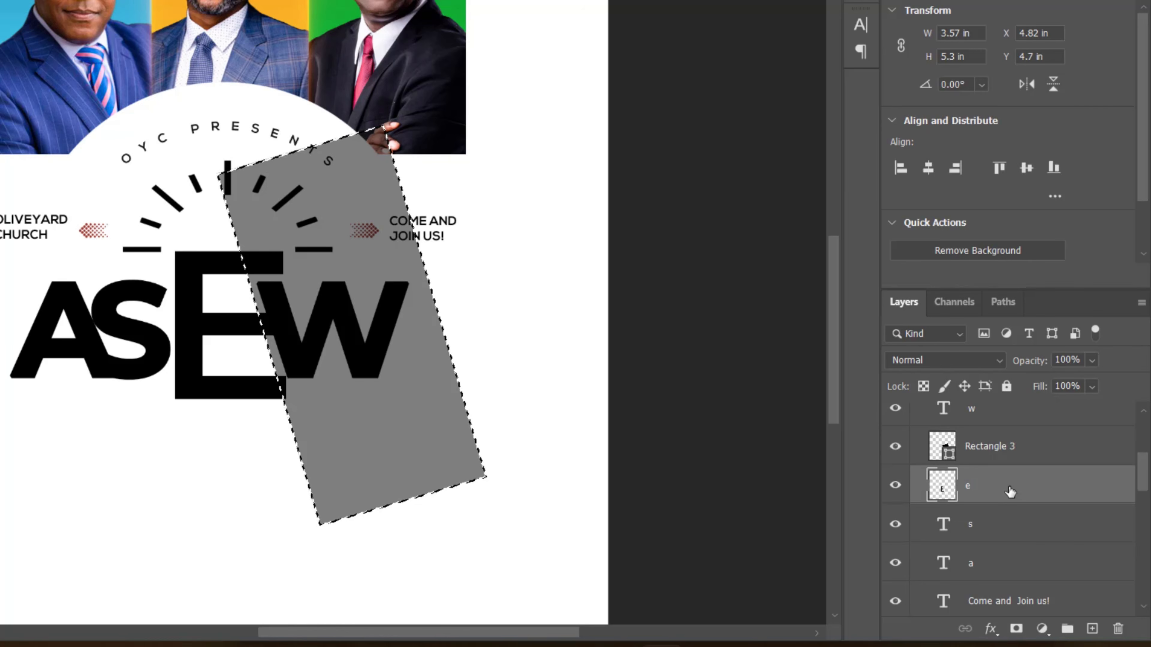
{"action": "key", "text": "ctrl+d"}
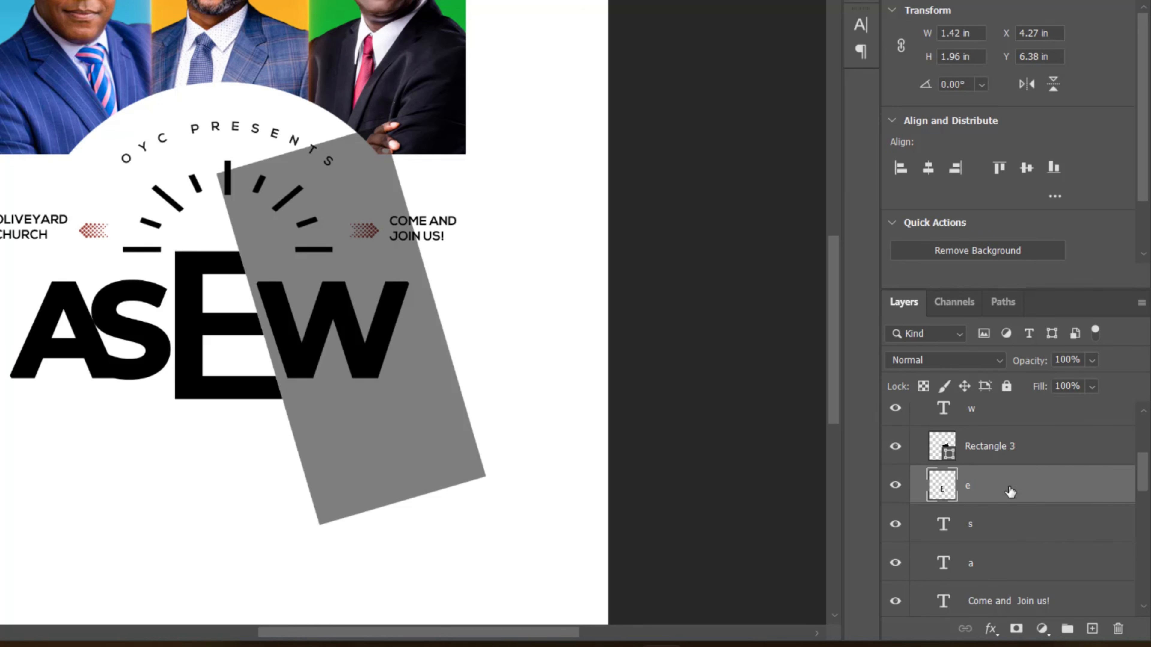
{"action": "left_click", "coordinate": [1059, 453]}
{"action": "key", "text": "Delete"}
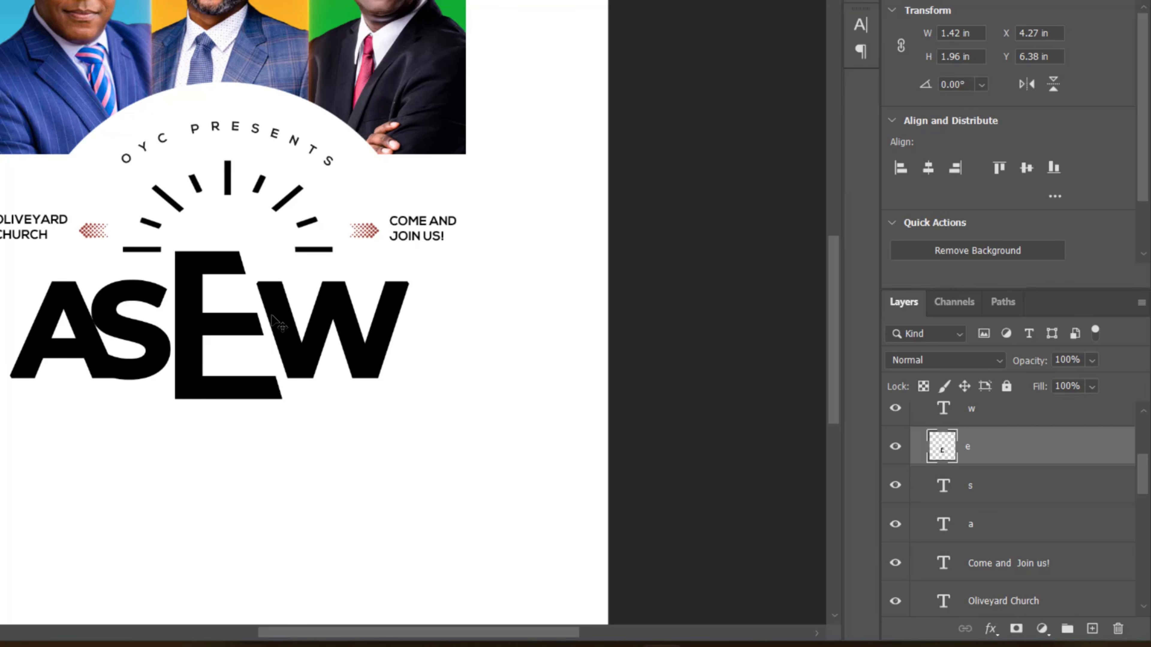
Step: Group the four title letter layers, shift the group slightly and rename it ASEW
{"action": "left_click", "coordinate": [1029, 534]}
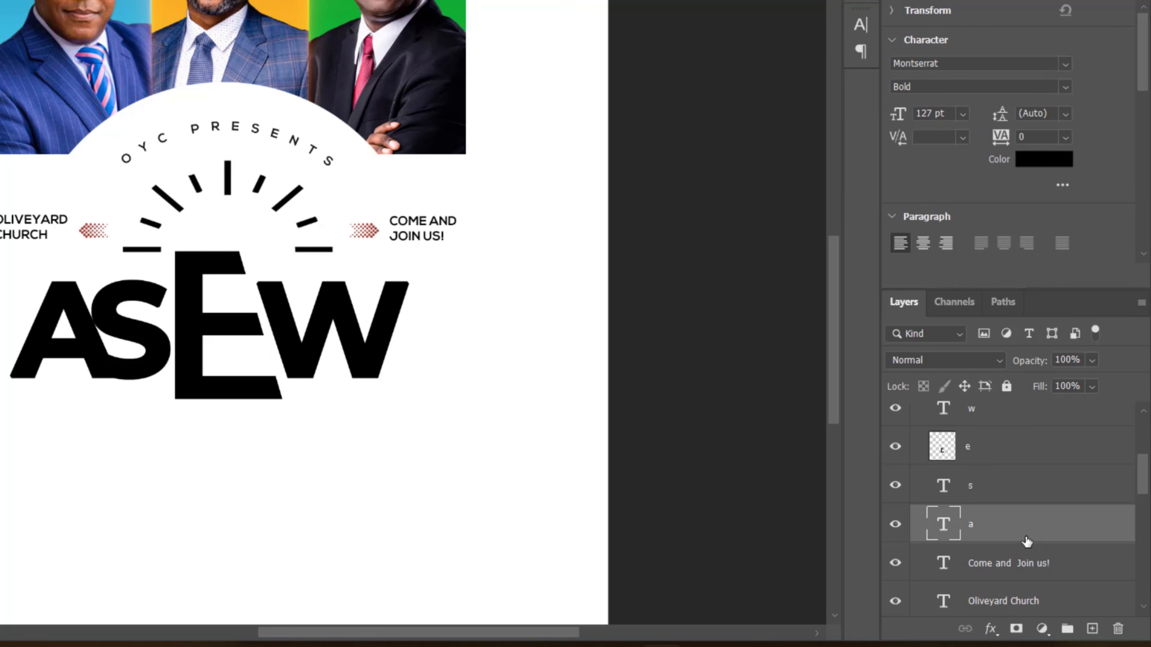
{"action": "scroll", "coordinate": [1019, 535], "scroll_direction": "up", "scroll_amount": 3}
{"action": "left_click", "coordinate": [1017, 532], "text": "shift"}
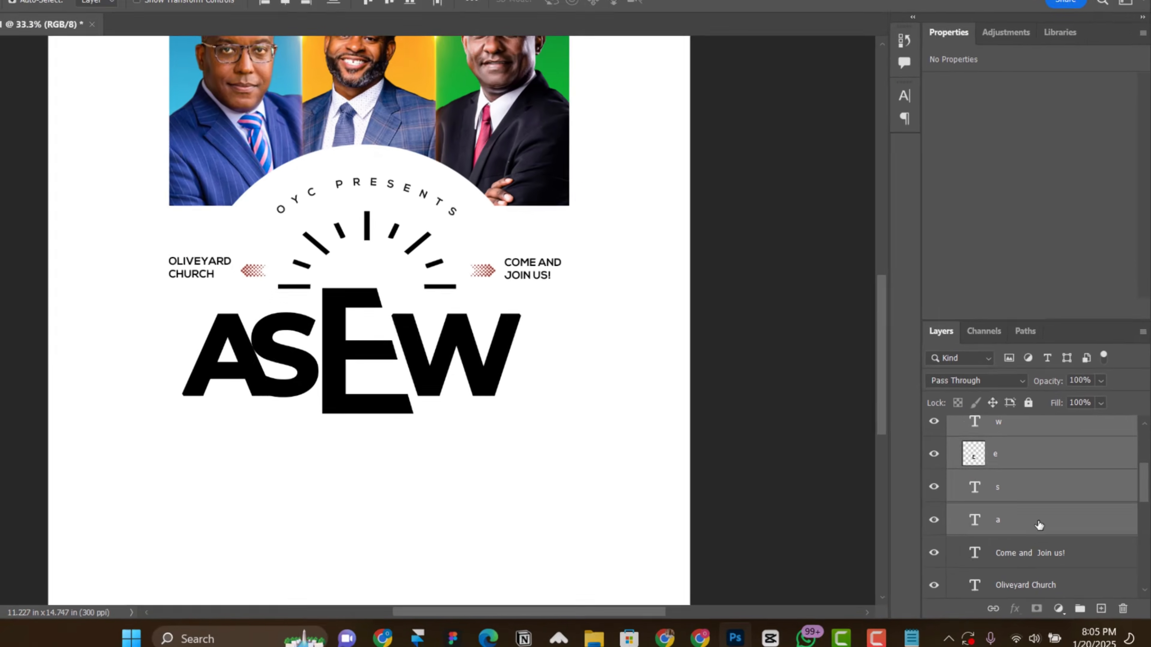
{"action": "key", "text": "ctrl+g"}
{"action": "left_click_drag", "start_coordinate": [439, 397], "coordinate": [451, 387]}
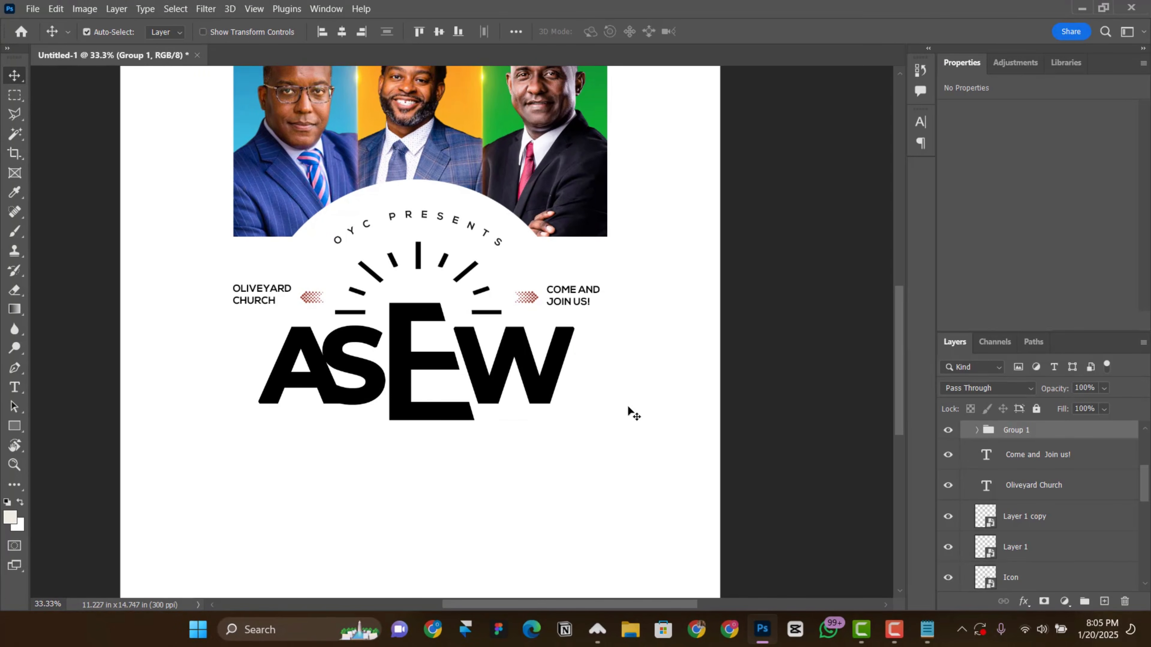
{"action": "key", "text": "ctrl+minus"}
{"action": "scroll", "coordinate": [632, 405], "scroll_direction": "up", "scroll_amount": 2}
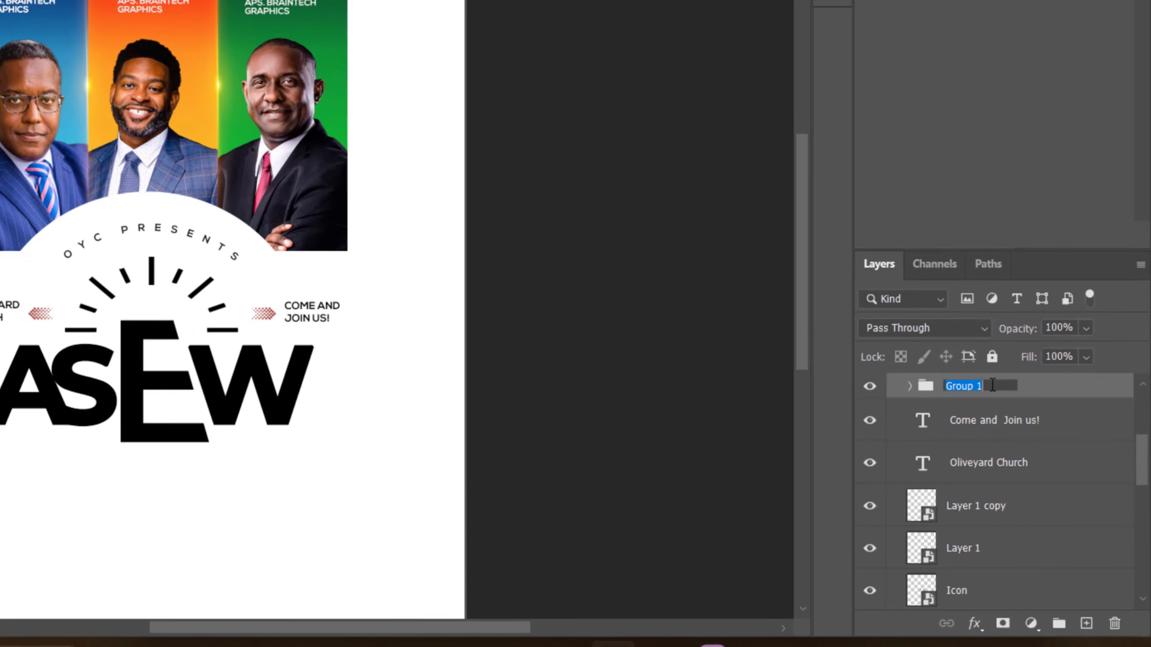
{"action": "type", "text": "ASEW"}
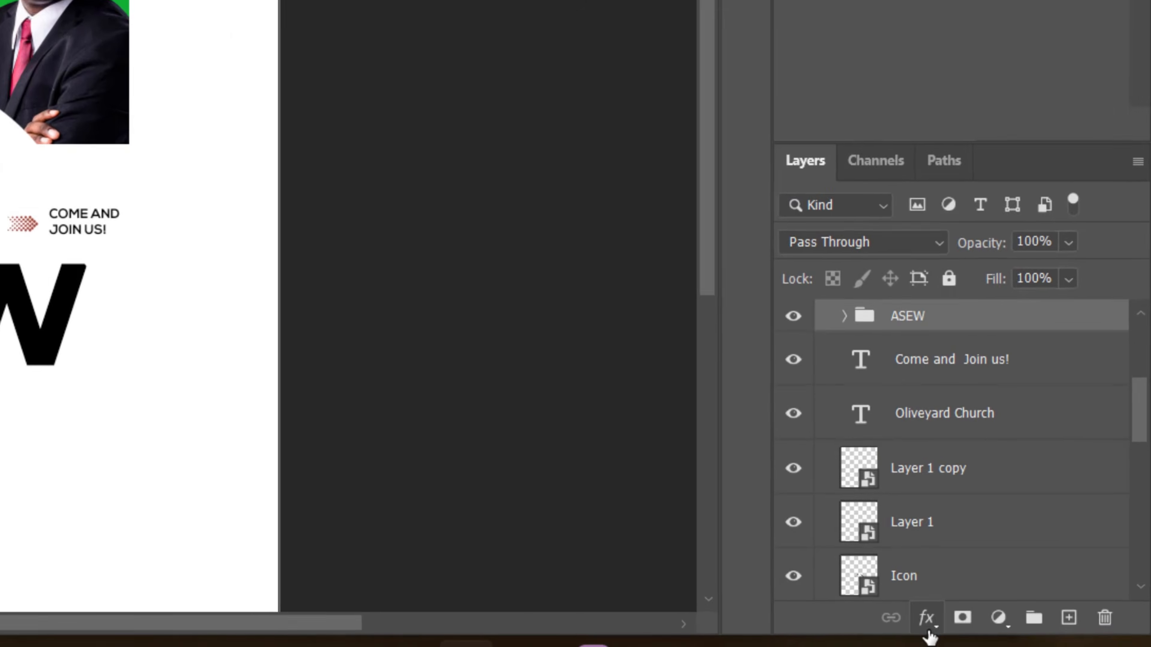
Step: Add a Gradient Overlay to the ASEW group and load the Black, White preset from the Basics gradients
{"action": "left_click", "coordinate": [973, 624]}
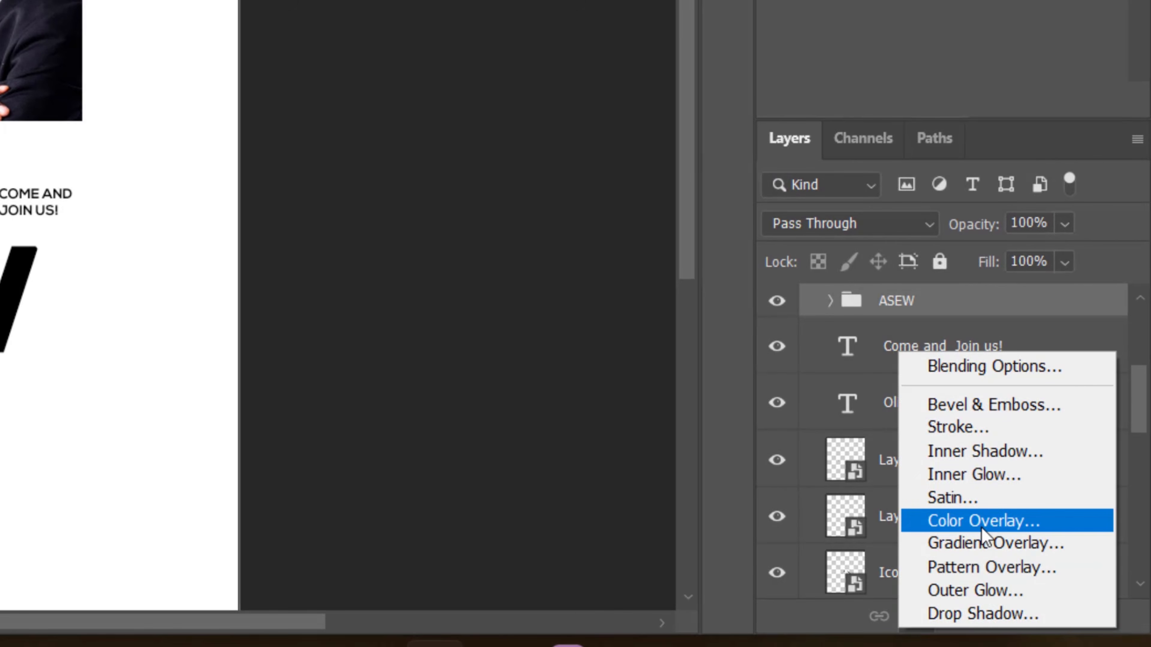
{"action": "left_click", "coordinate": [992, 543]}
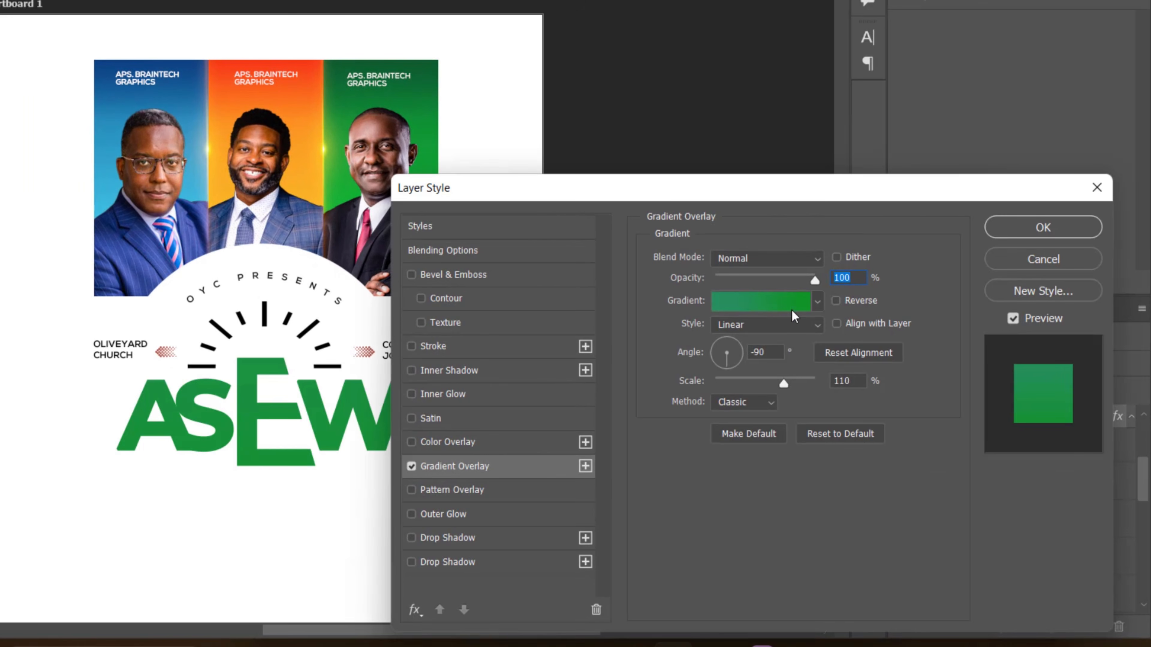
{"action": "left_click", "coordinate": [736, 312]}
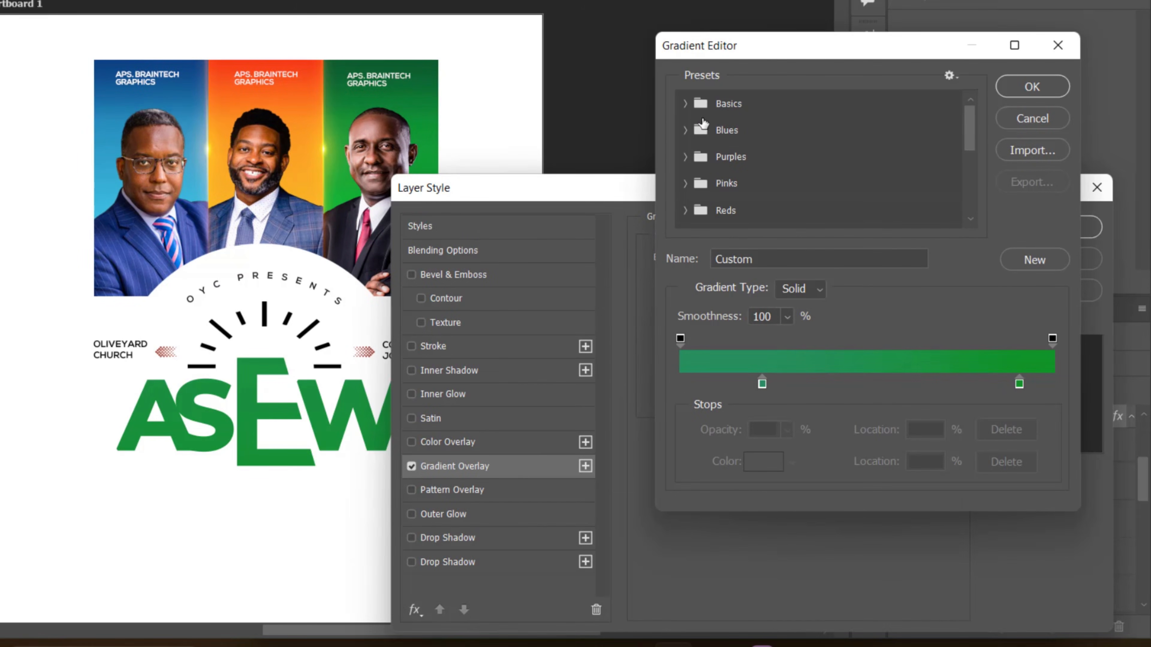
{"action": "left_click", "coordinate": [700, 107]}
{"action": "left_click", "coordinate": [715, 132]}
{"action": "left_click", "coordinate": [688, 104]}
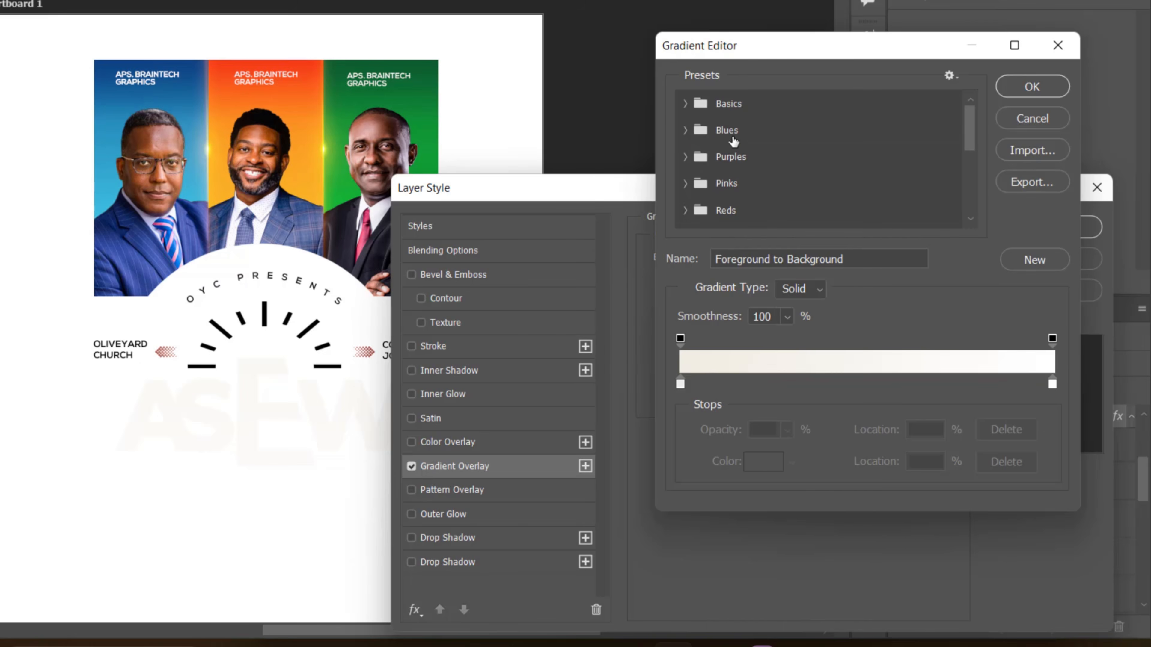
{"action": "left_click", "coordinate": [687, 104]}
{"action": "left_click", "coordinate": [769, 136]}
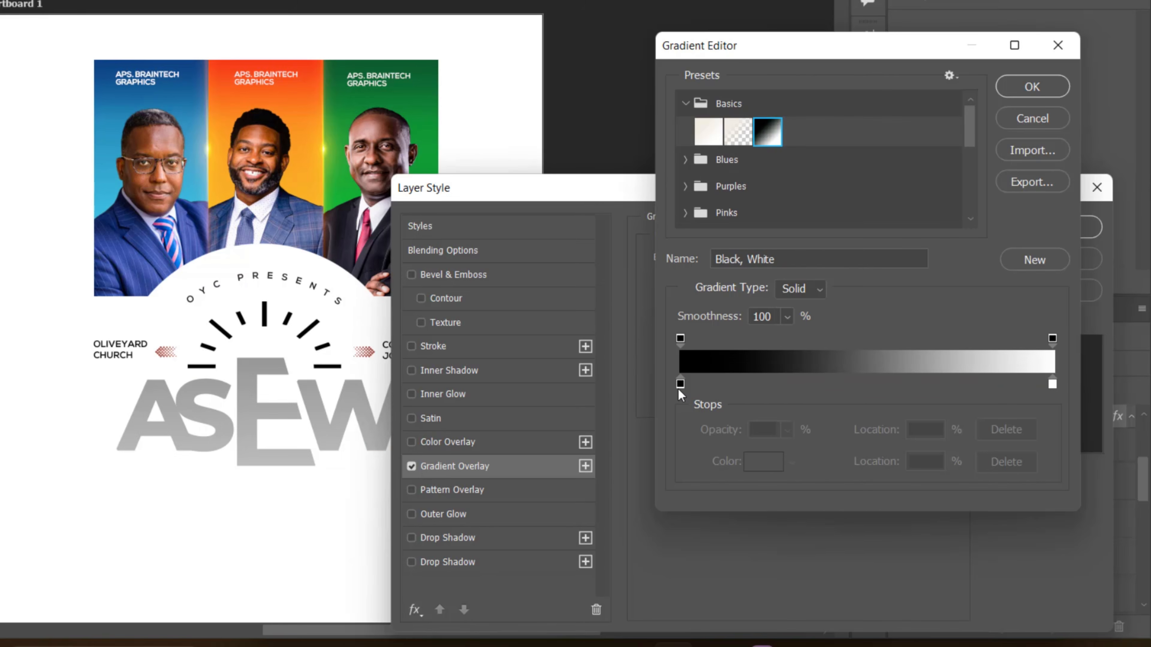
Step: Recolor the gradient's start stop to f9ae23 and its end stop to f63e17, sampled from the middle portrait panel
{"action": "left_click", "coordinate": [765, 462]}
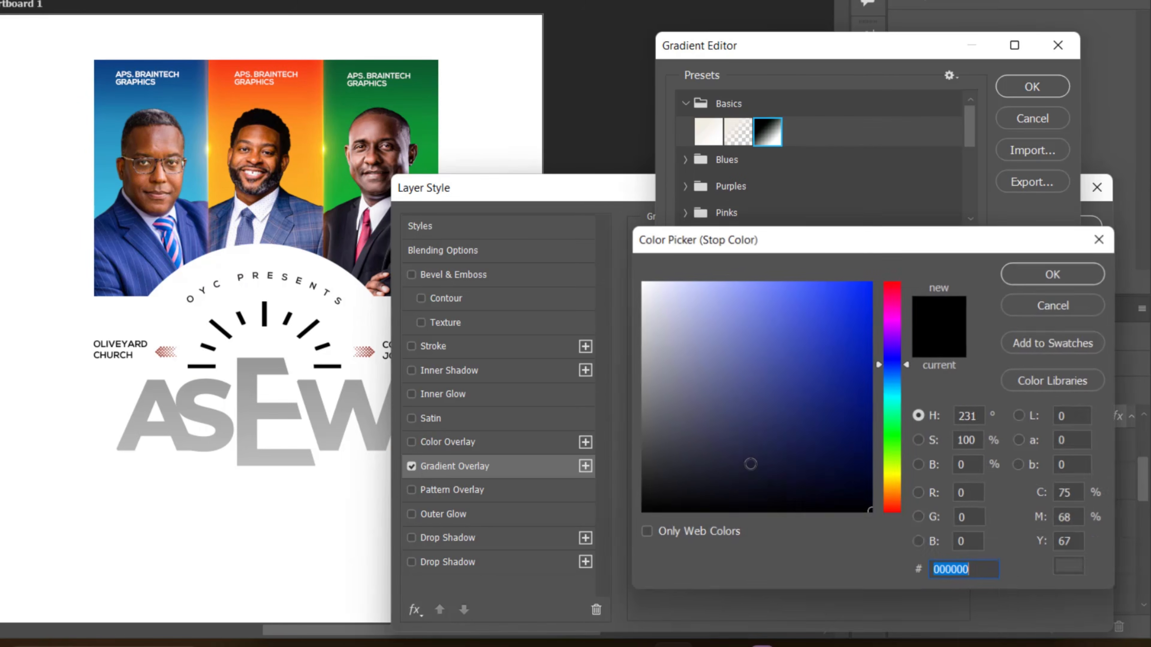
{"action": "left_click", "coordinate": [225, 193]}
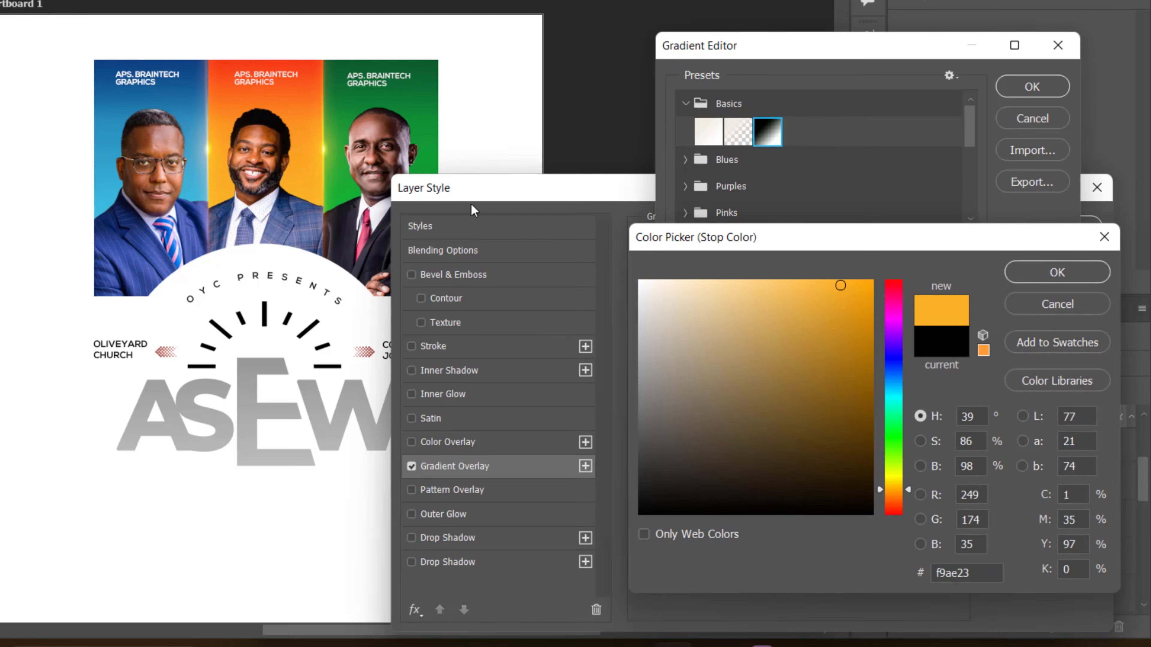
{"action": "left_click", "coordinate": [1051, 273]}
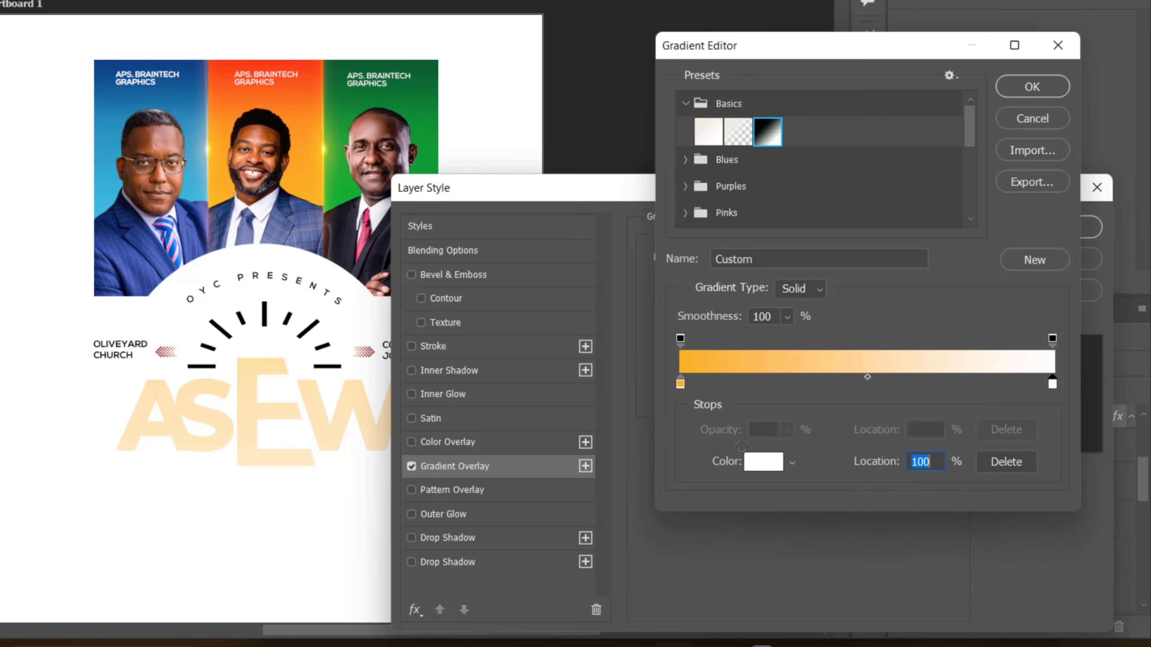
{"action": "left_click", "coordinate": [763, 462]}
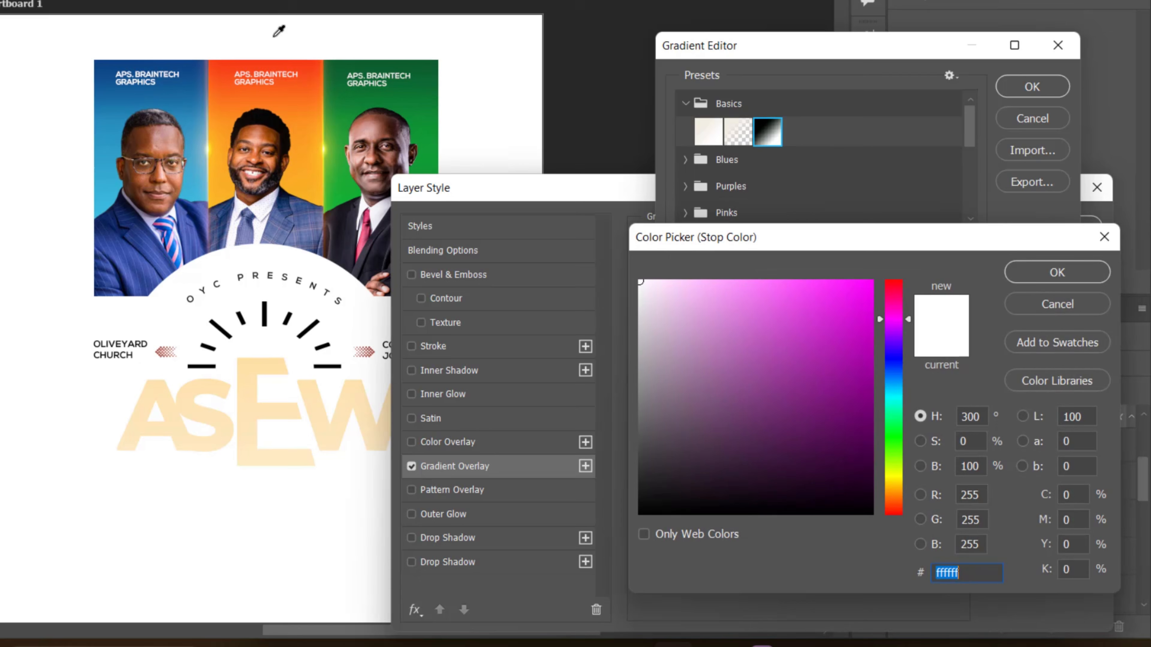
{"action": "left_click", "coordinate": [302, 66]}
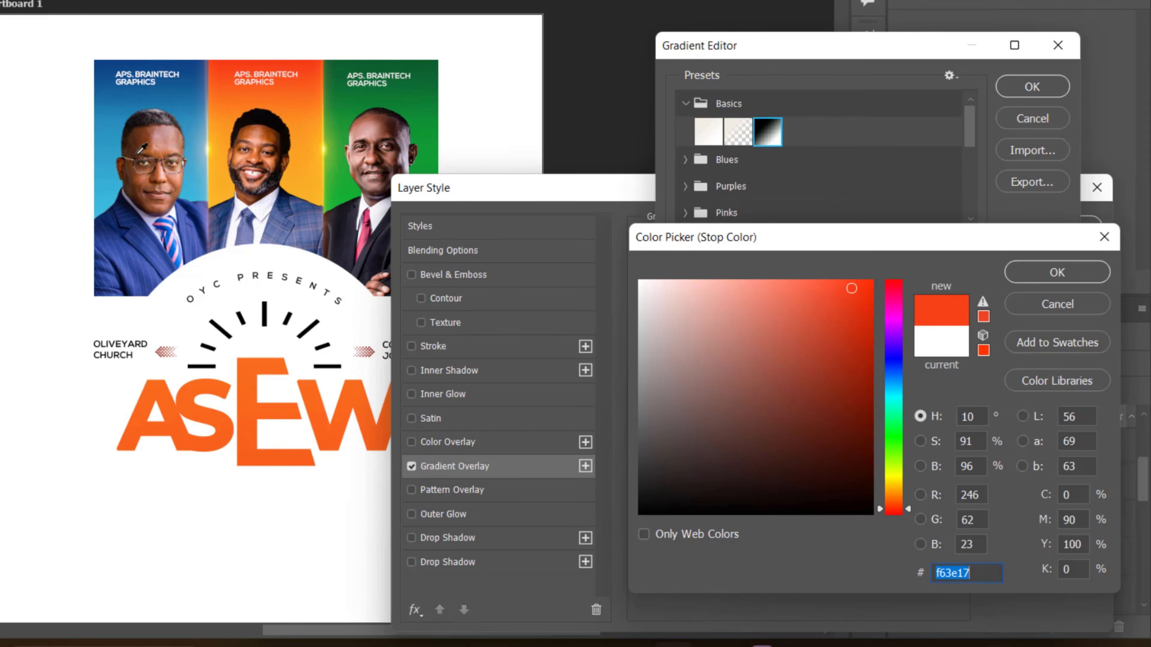
{"action": "left_click", "coordinate": [1074, 273]}
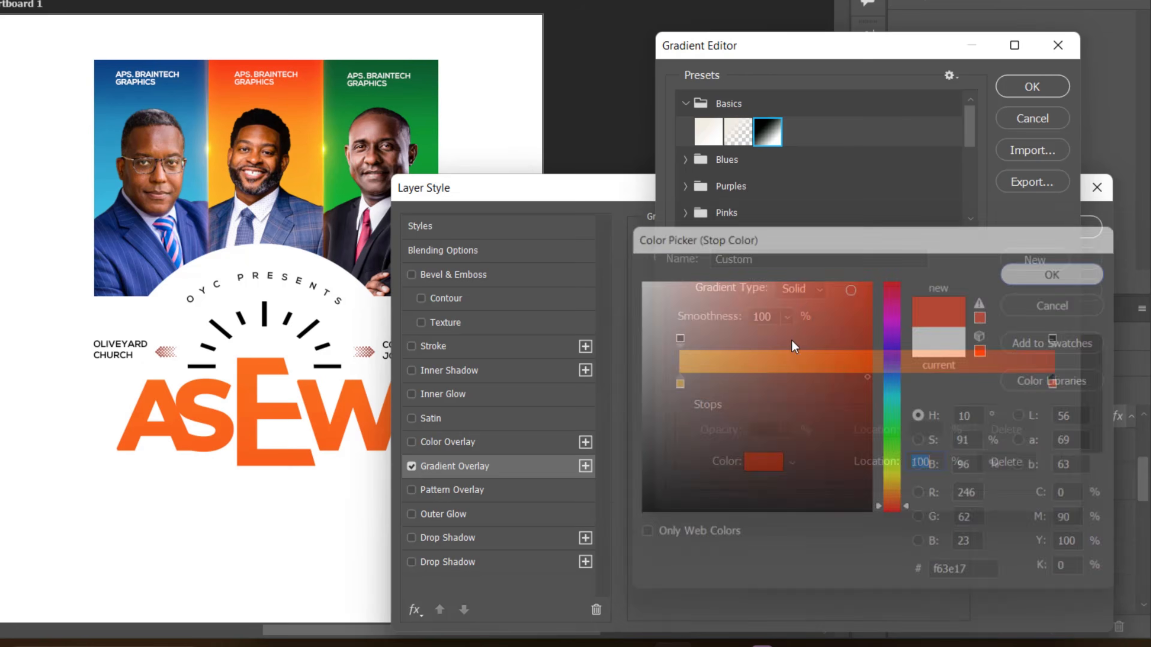
Step: Move the yellow stop to 55% and the red stop inward for a tighter blend, and apply the overlay
{"action": "left_click_drag", "start_coordinate": [681, 385], "coordinate": [702, 384]}
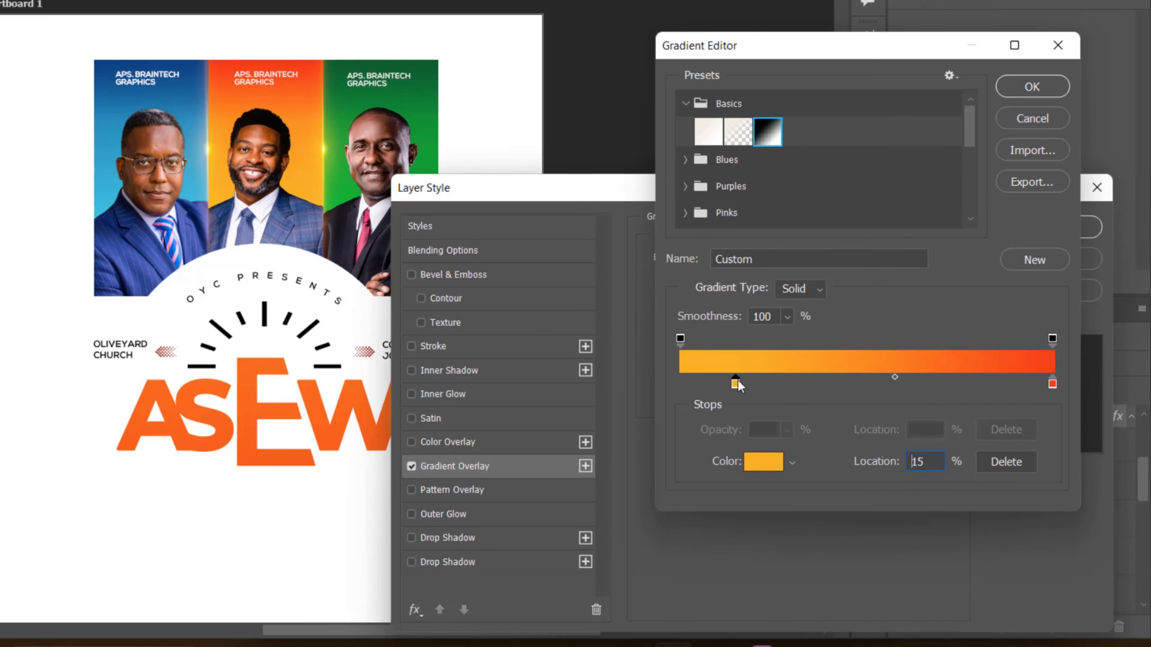
{"action": "left_click_drag", "start_coordinate": [1052, 384], "coordinate": [972, 384]}
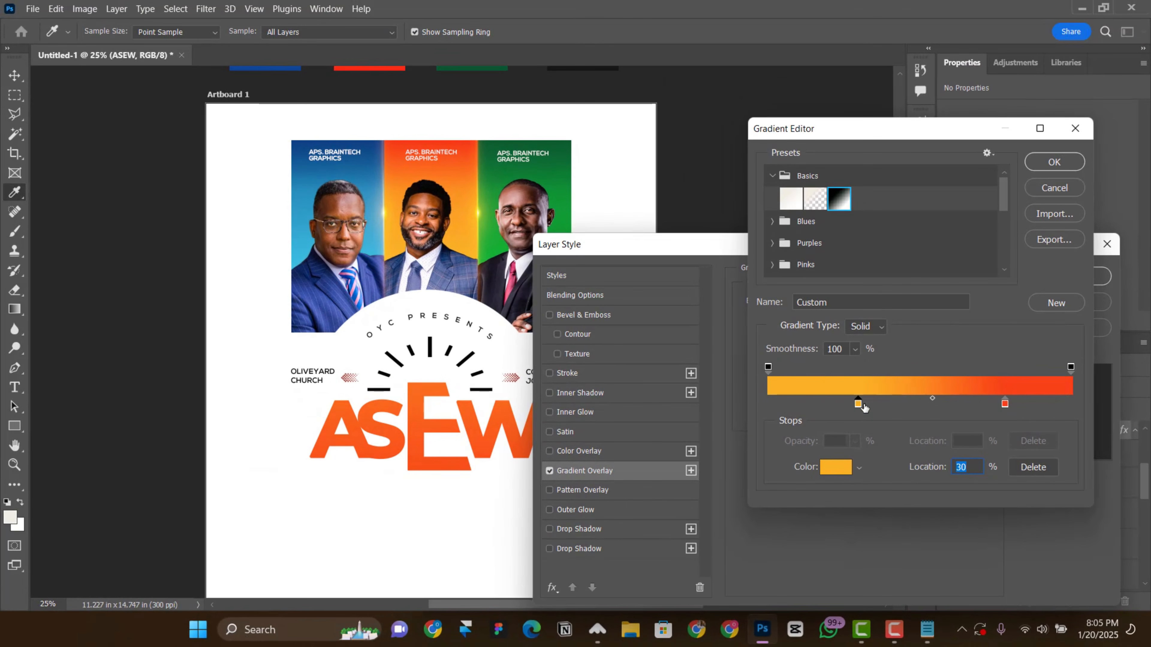
{"action": "left_click_drag", "start_coordinate": [859, 404], "coordinate": [892, 404]}
{"action": "left_click_drag", "start_coordinate": [1004, 404], "coordinate": [971, 404]}
{"action": "left_click_drag", "start_coordinate": [892, 404], "coordinate": [993, 404]}
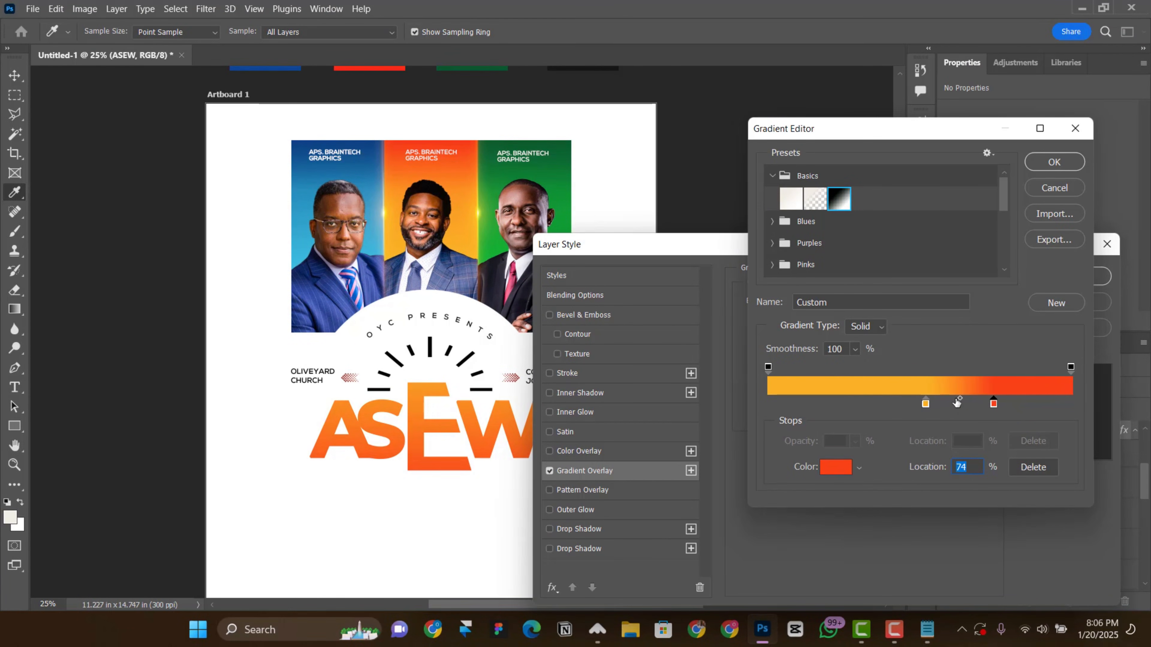
{"action": "left_click", "coordinate": [1053, 161]}
{"action": "left_click", "coordinate": [1058, 276]}
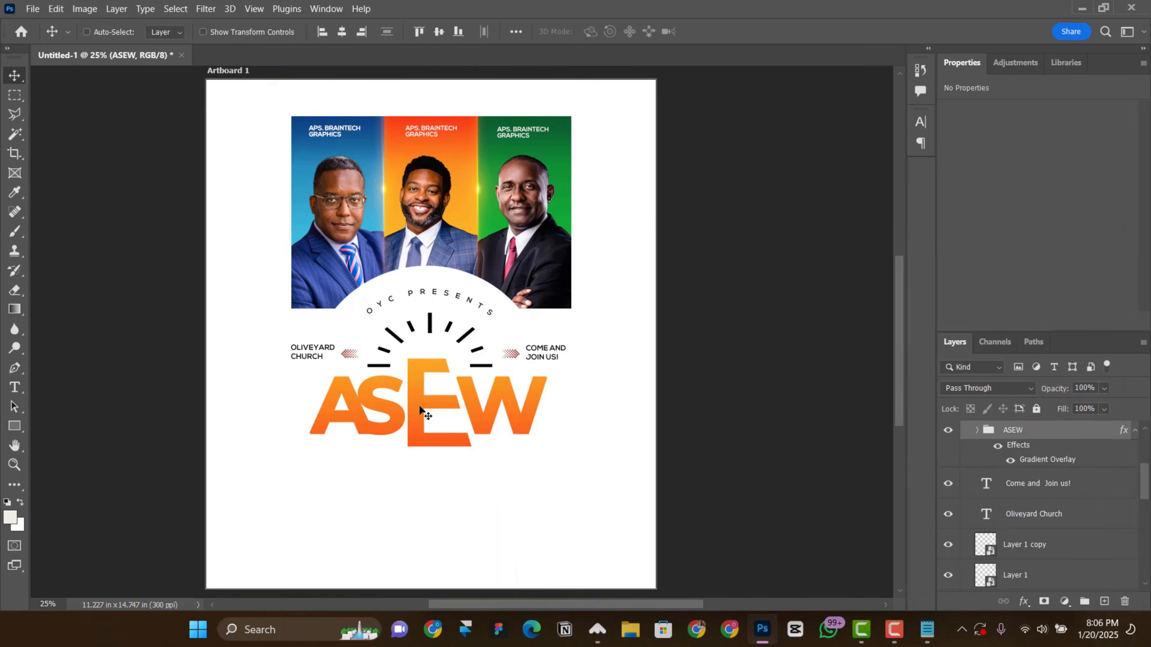
Step: Select the A inside the title group and nudge it slightly left, away from the S
{"action": "scroll", "coordinate": [419, 407], "scroll_direction": "down", "scroll_amount": 1}
{"action": "right_click", "coordinate": [357, 366]}
{"action": "left_click", "coordinate": [376, 400]}
{"action": "right_click", "coordinate": [362, 380]}
{"action": "left_click", "coordinate": [392, 426]}
{"action": "key", "text": "shift+Left"}
Step: Center the ASEW group horizontally on the artboard
{"action": "right_click", "coordinate": [420, 366]}
{"action": "left_click", "coordinate": [444, 387]}
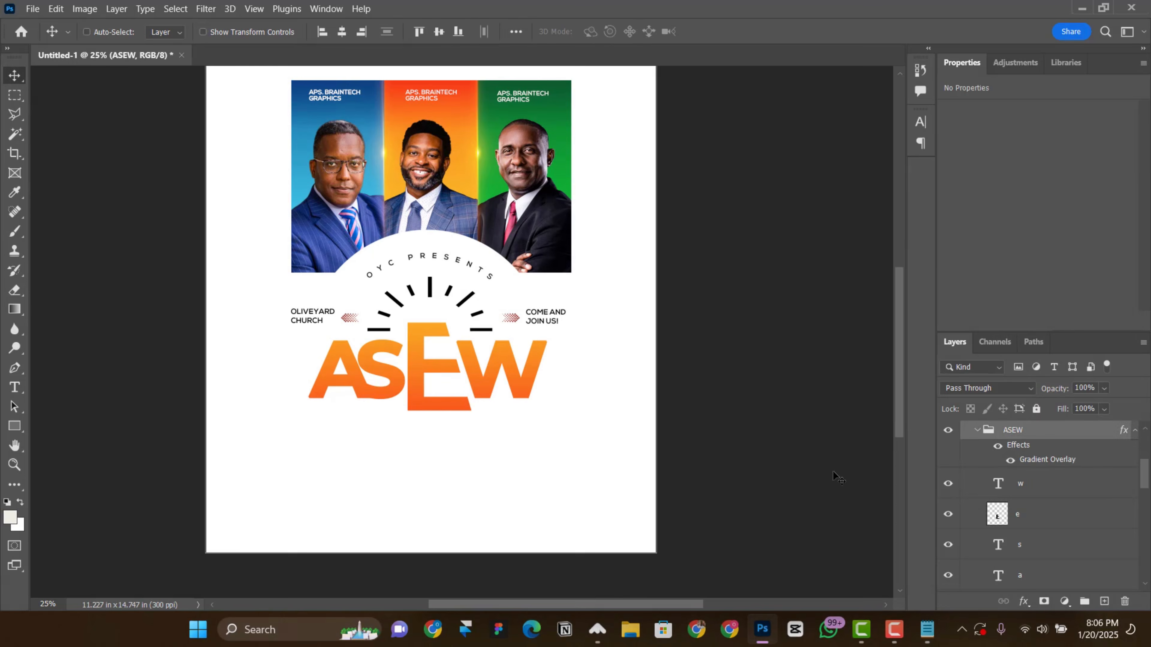
{"action": "key", "text": "ctrl+a"}
{"action": "left_click", "coordinate": [342, 32]}
{"action": "key", "text": "ctrl+d"}
Step: Try to center the Images group horizontally on the artboard using the alignment command
{"action": "right_click", "coordinate": [442, 160]}
{"action": "left_click", "coordinate": [467, 181]}
{"action": "key", "text": "ctrl+a"}
{"action": "left_click", "coordinate": [341, 32]}
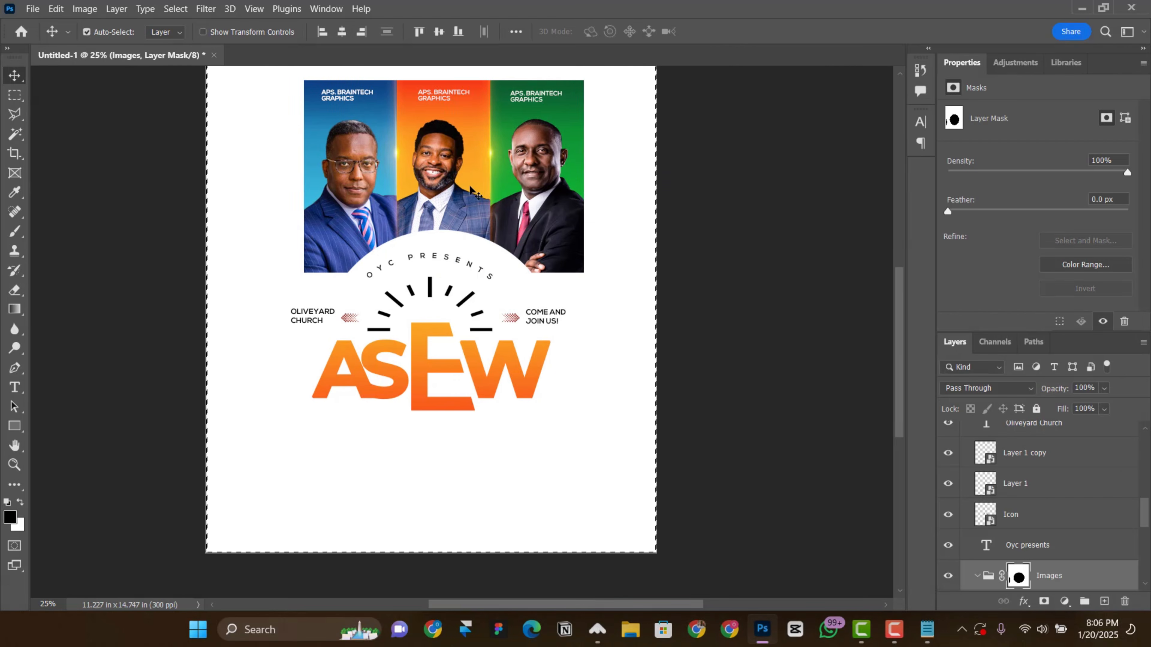
{"action": "key", "text": "ctrl+d"}
Step: Move the Images group back left by hand and nudge it so the portraits sit centered on the artboard
{"action": "mouse_move", "coordinate": [470, 187]}
{"action": "left_mouse_down"}
{"action": "mouse_move", "coordinate": [444, 192]}
{"action": "mouse_move", "coordinate": [463, 193]}
{"action": "left_mouse_up"}
{"action": "key", "text": "ctrl+minus"}
{"action": "left_click_drag", "start_coordinate": [441, 240], "coordinate": [435, 239]}
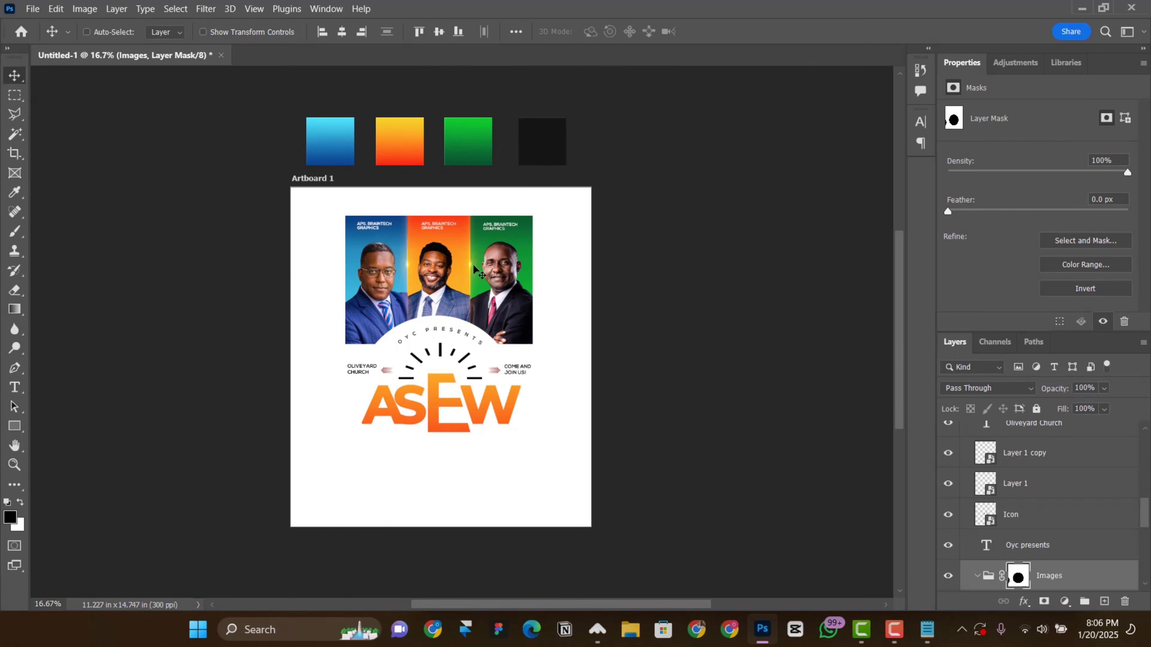
{"action": "scroll", "coordinate": [474, 266], "scroll_direction": "down", "scroll_amount": 1}
{"action": "key", "text": "shift+Right"}
{"action": "key", "text": "shift+Right"}
Step: Select the Oliveyard Church text layer beside the icon
{"action": "scroll", "coordinate": [501, 300], "scroll_direction": "down", "scroll_amount": 4}
{"action": "key", "text": "ctrl+plus"}
{"action": "scroll", "coordinate": [574, 319], "scroll_direction": "down", "scroll_amount": 7}
{"action": "right_click", "coordinate": [313, 158]}
{"action": "left_click", "coordinate": [337, 180]}
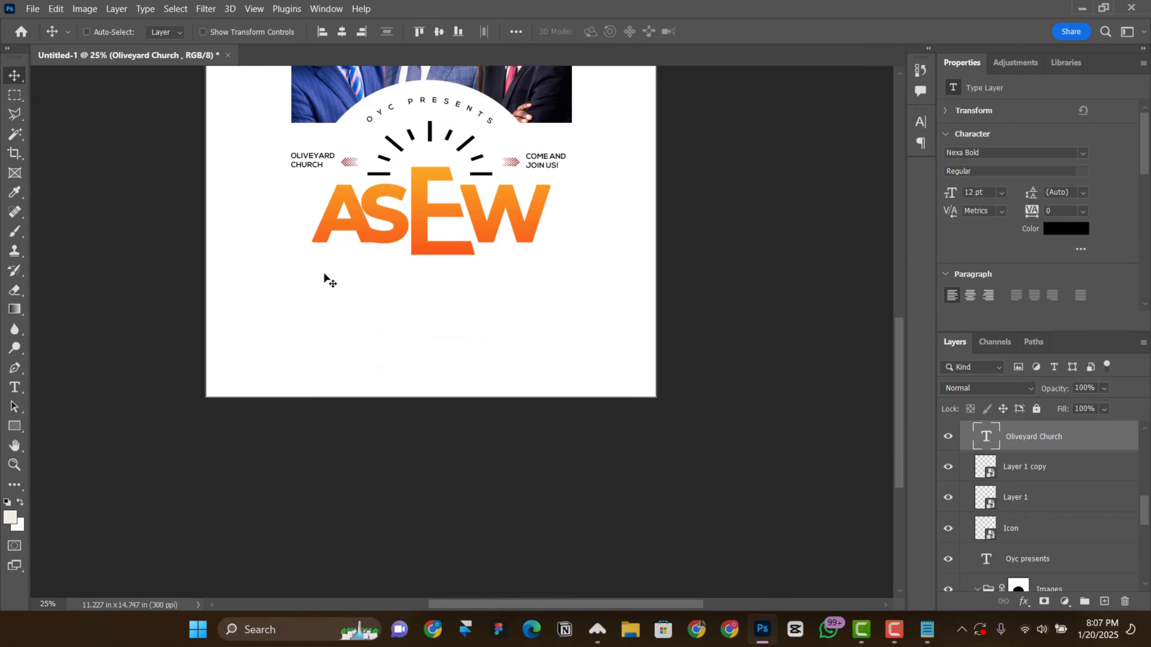
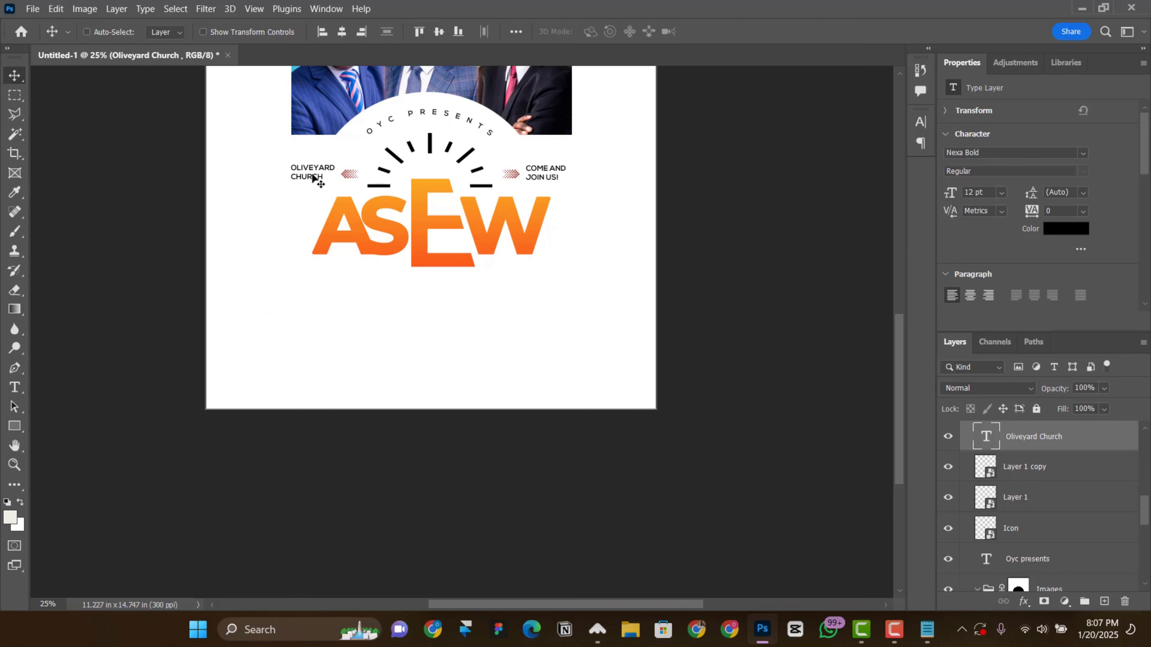
Step: Duplicate the Oliveyard Church text below the ASEW title and replace the copy's wording with "Apostolic" copied from Notepad
{"action": "left_click_drag", "start_coordinate": [310, 178], "coordinate": [313, 328]}
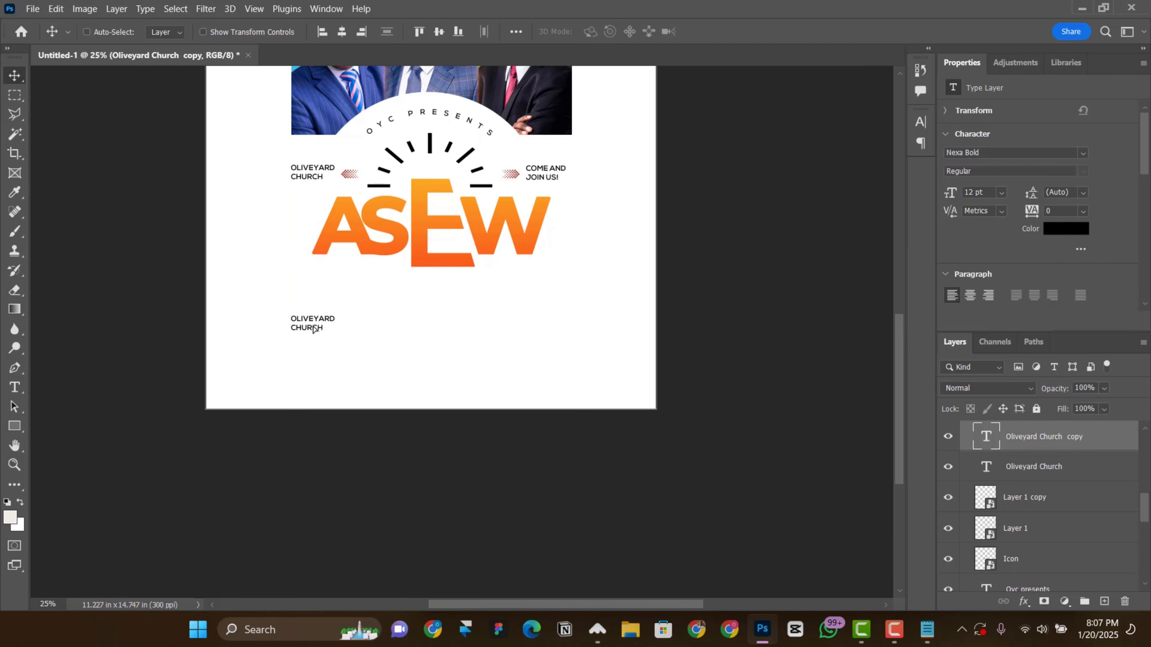
{"action": "left_click", "coordinate": [927, 629]}
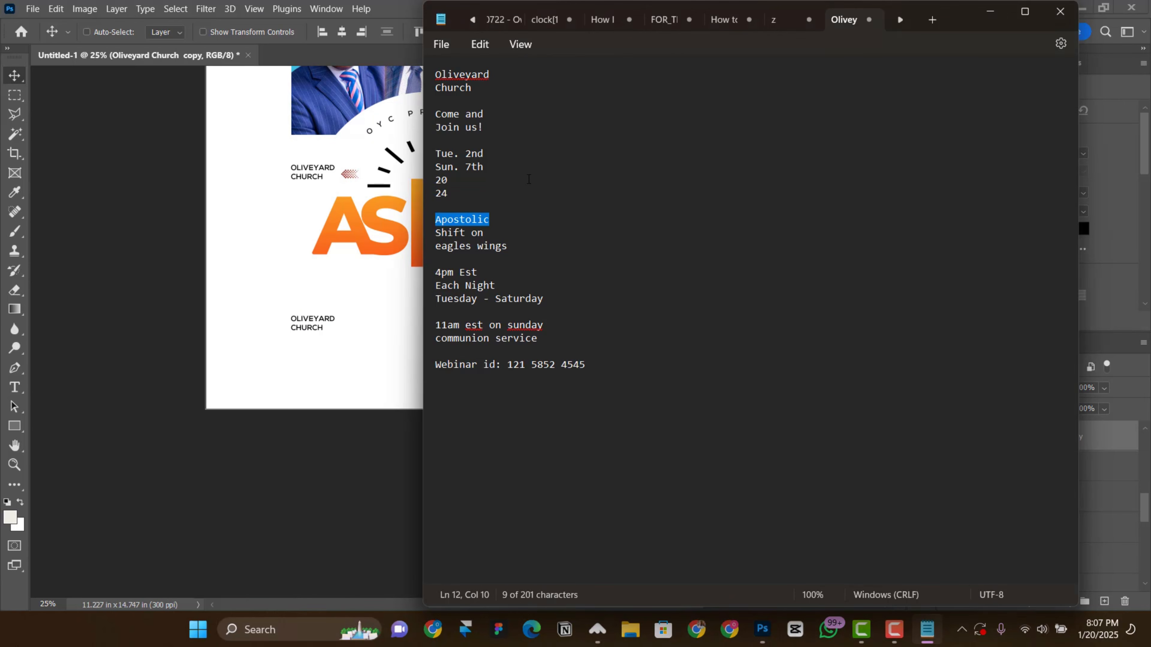
{"action": "double_click", "coordinate": [329, 326]}
{"action": "key", "text": "ctrl+a"}
{"action": "type", "text": "Apostolic"}
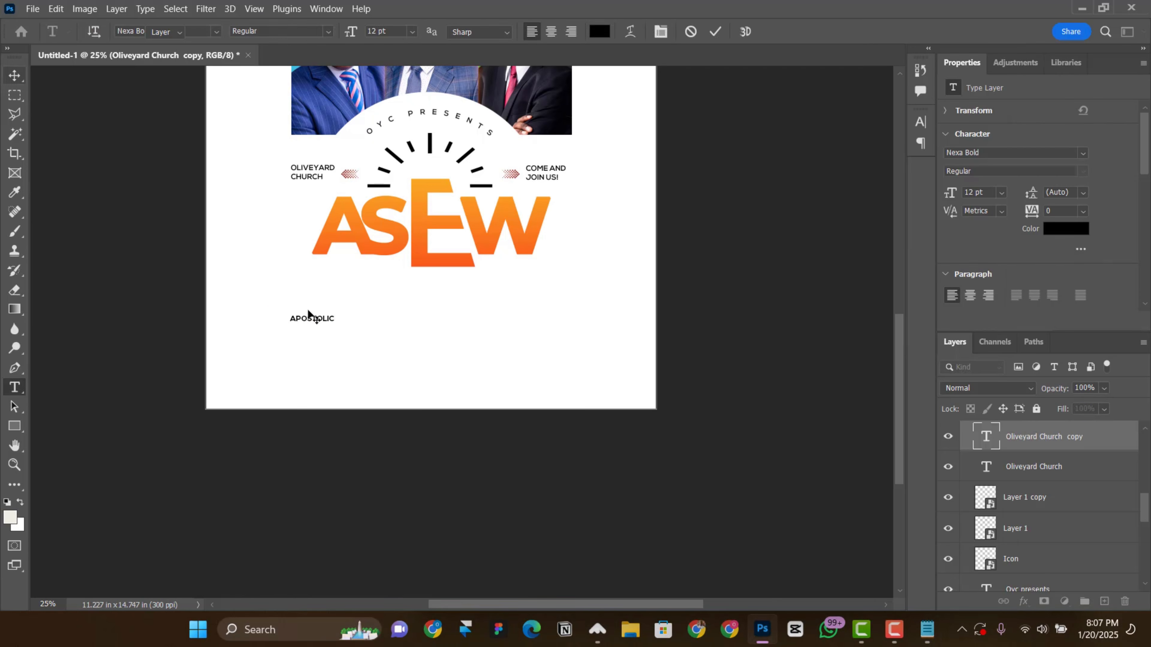
{"action": "key", "text": "ctrl+Return"}
Step: Set the Apostolic text to 30 pt and move it up beneath the start of the ASEW title
{"action": "left_click", "coordinate": [1001, 193]}
{"action": "left_click", "coordinate": [998, 344]}
{"action": "left_click_drag", "start_coordinate": [305, 309], "coordinate": [313, 300]}
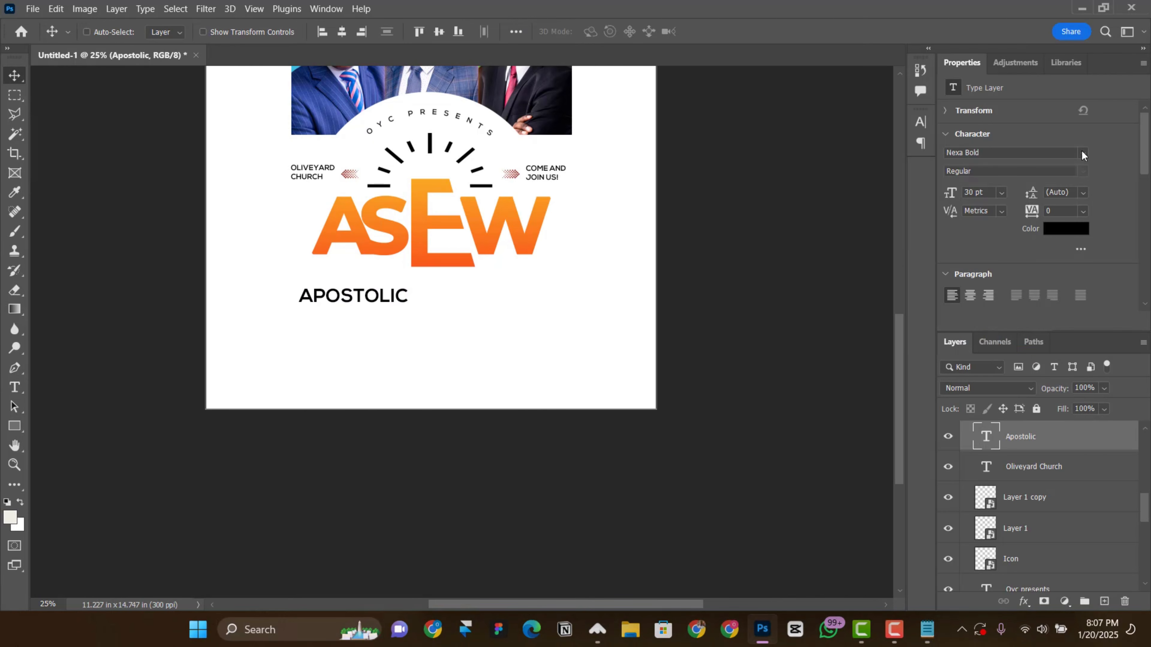
Step: Change the Apostolic text to Montserrat ExtraBold at 28 pt and adjust its position under the title
{"action": "left_click", "coordinate": [989, 155]}
{"action": "type", "text": "mont"}
{"action": "left_click", "coordinate": [910, 311]}
{"action": "left_click", "coordinate": [1083, 171]}
{"action": "left_click", "coordinate": [984, 329]}
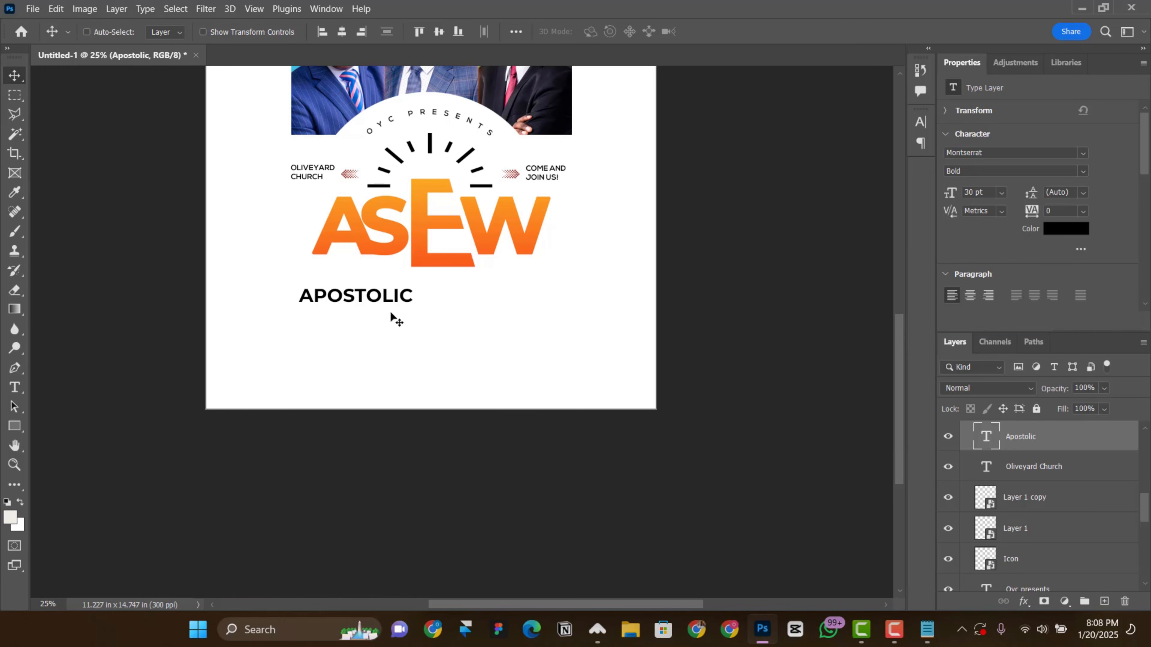
{"action": "left_click", "coordinate": [1083, 172]}
{"action": "left_click", "coordinate": [994, 364]}
{"action": "left_click", "coordinate": [1083, 170]}
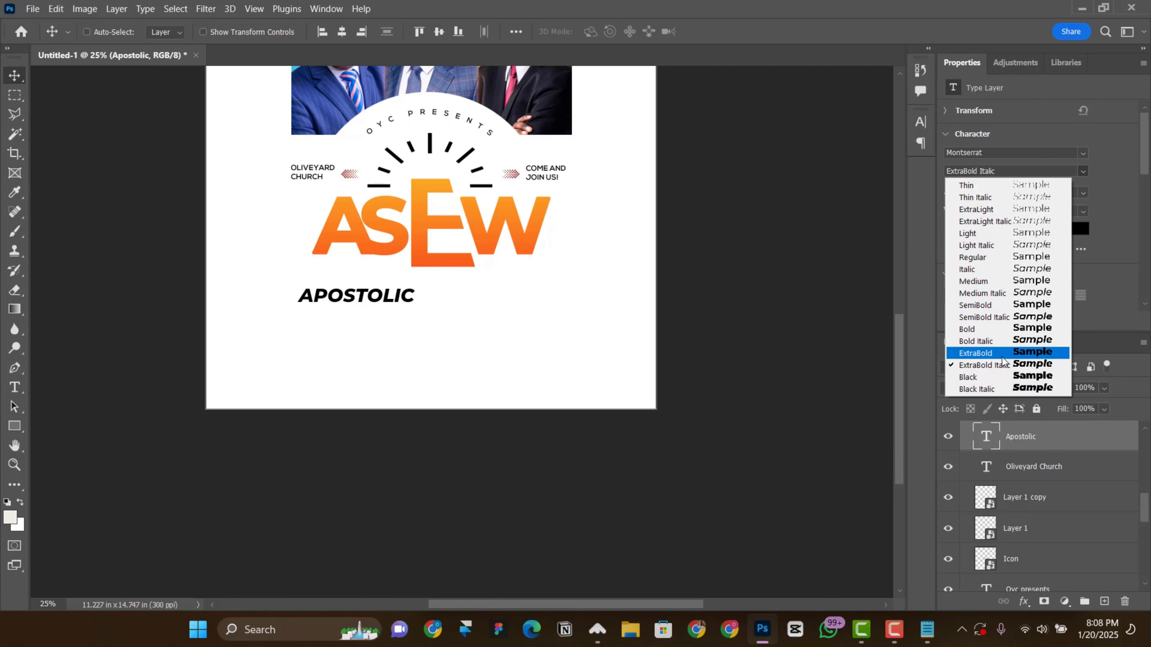
{"action": "left_click", "coordinate": [992, 353]}
{"action": "left_click_drag", "start_coordinate": [352, 291], "coordinate": [346, 289]}
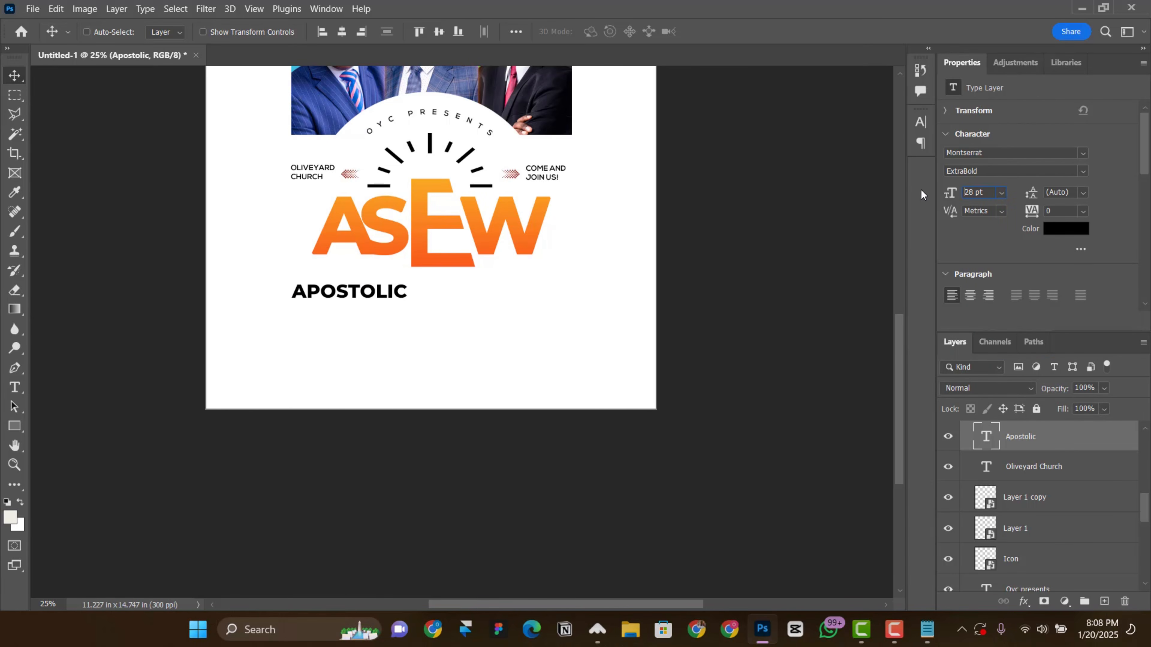
Step: Duplicate the Apostolic text directly below itself and replace the copy's wording with "Shift" from the Notepad text
{"action": "scroll", "coordinate": [336, 283], "scroll_direction": "down", "scroll_amount": 1}
{"action": "scroll", "coordinate": [338, 272], "scroll_direction": "down", "scroll_amount": 2}
{"action": "left_click_drag", "start_coordinate": [343, 238], "coordinate": [342, 256], "text": "alt"}
{"action": "key", "text": "alt+Tab"}
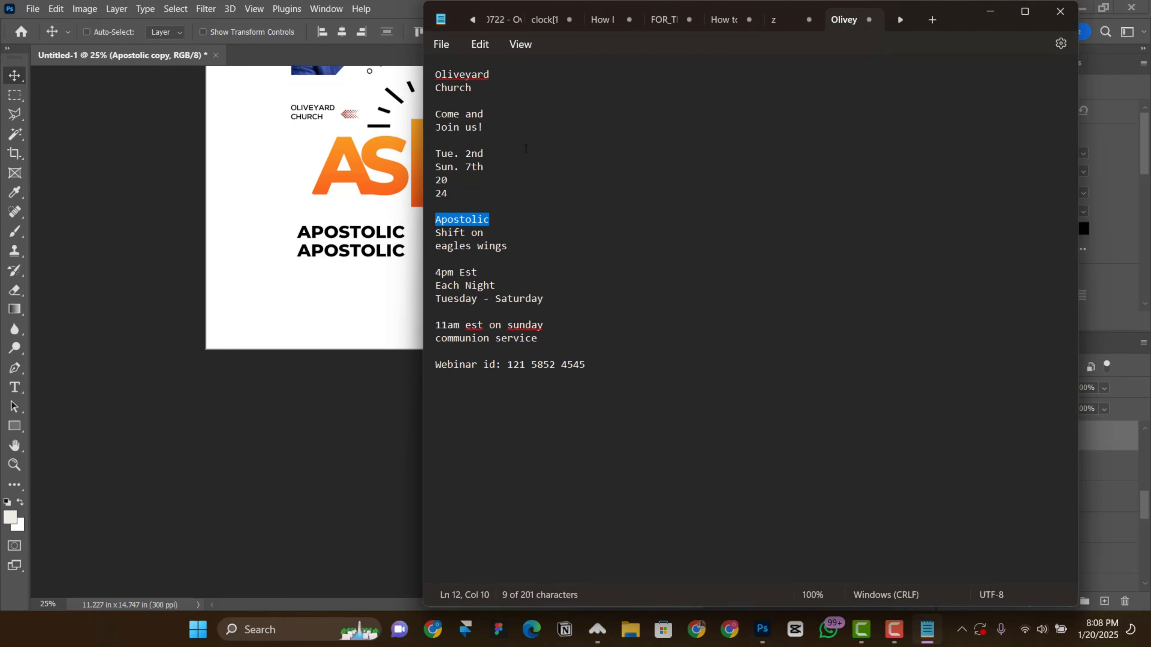
{"action": "key", "text": "alt+Tab"}
{"action": "double_click", "coordinate": [383, 258]}
{"action": "type", "text": "SHIFT"}
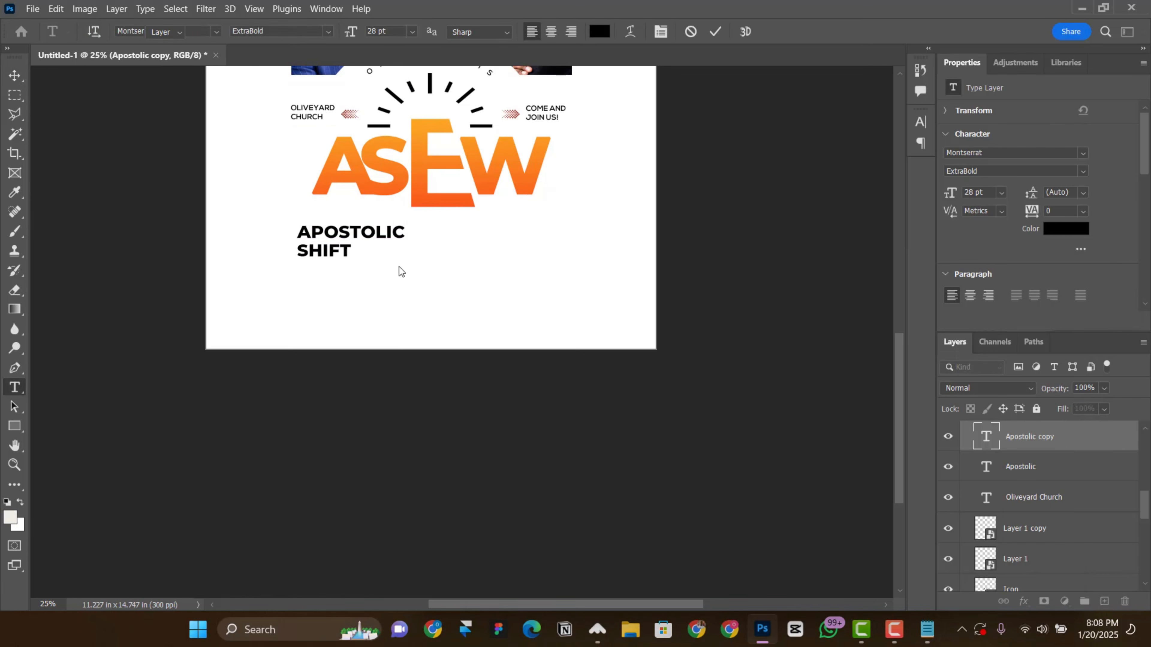
{"action": "left_click", "coordinate": [399, 269]}
Step: Enlarge the Shift text to 48 pt and duplicate it directly below
{"action": "left_click_drag", "start_coordinate": [952, 193], "coordinate": [970, 193]}
{"action": "left_click_drag", "start_coordinate": [350, 252], "coordinate": [353, 278]}
{"action": "left_click", "coordinate": [1001, 192]}
{"action": "left_click", "coordinate": [992, 355]}
Step: Replace the lower Shift copy's wording with "eagles" from the Notepad text and tuck it under Shift
{"action": "key", "text": "alt+Tab"}
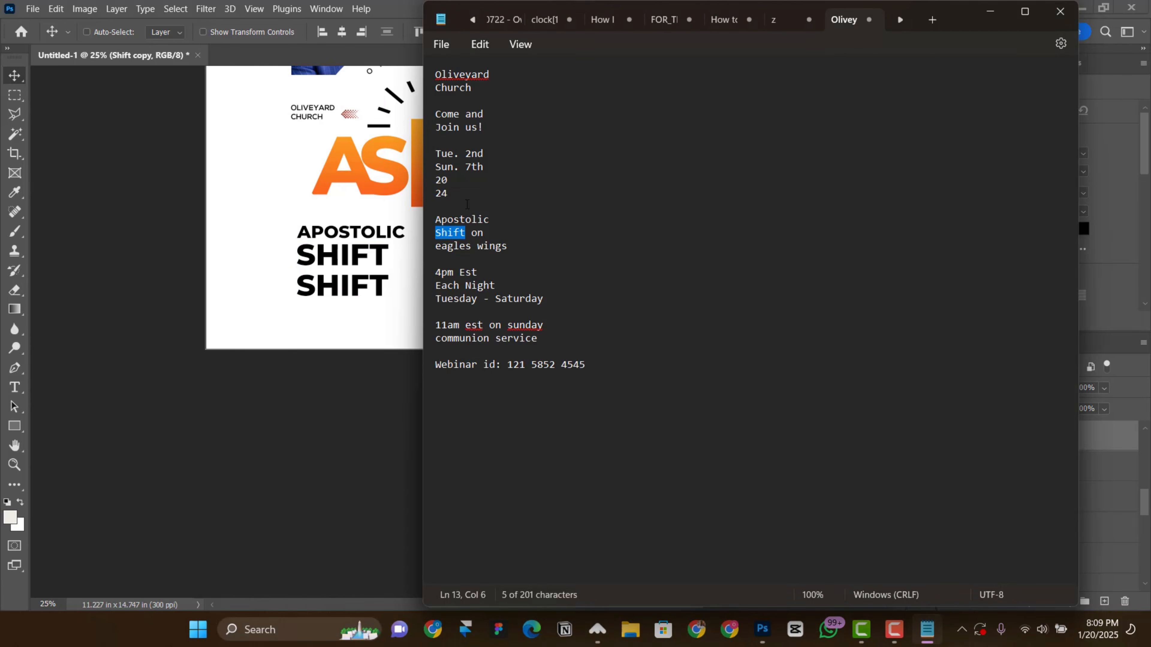
{"action": "left_click_drag", "start_coordinate": [436, 248], "coordinate": [471, 249]}
{"action": "key", "text": "ctrl+c"}
{"action": "key", "text": "alt+Tab"}
{"action": "double_click", "coordinate": [352, 287]}
{"action": "key", "text": "ctrl+v"}
{"action": "key", "text": "ctrl+Return"}
{"action": "key", "text": "v"}
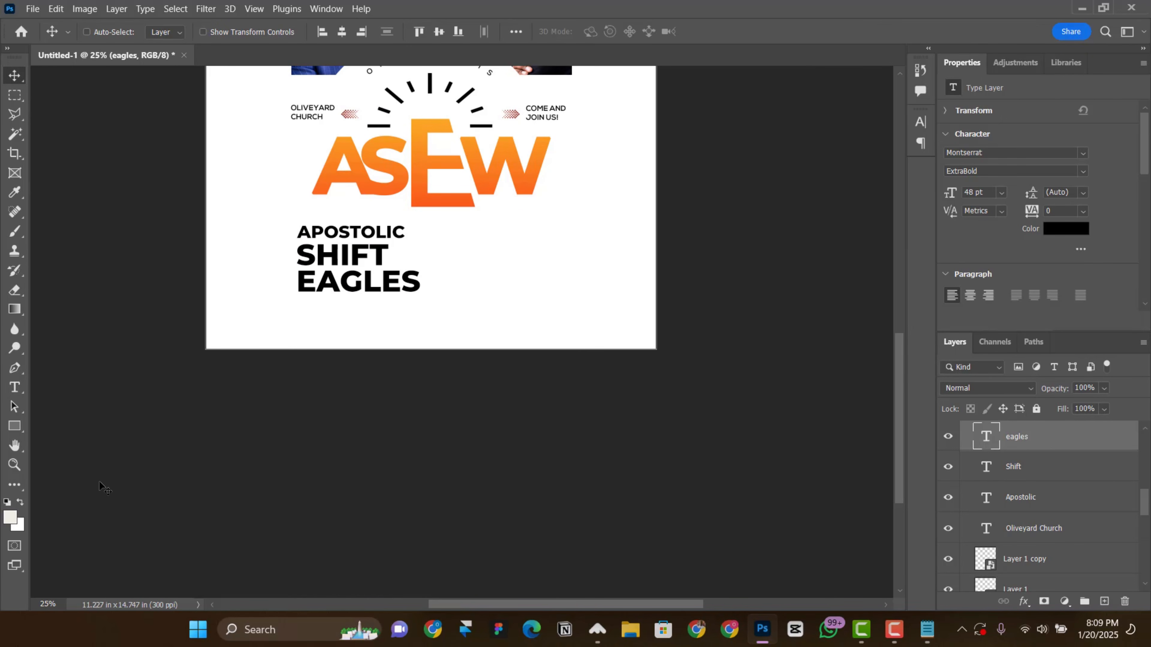
Step: Reduce the eagles text to 43 pt so its width matches the Apostolic line
{"action": "left_click_drag", "start_coordinate": [949, 195], "coordinate": [950, 195]}
{"action": "left_click", "coordinate": [1001, 193]}
{"action": "left_click", "coordinate": [889, 201]}
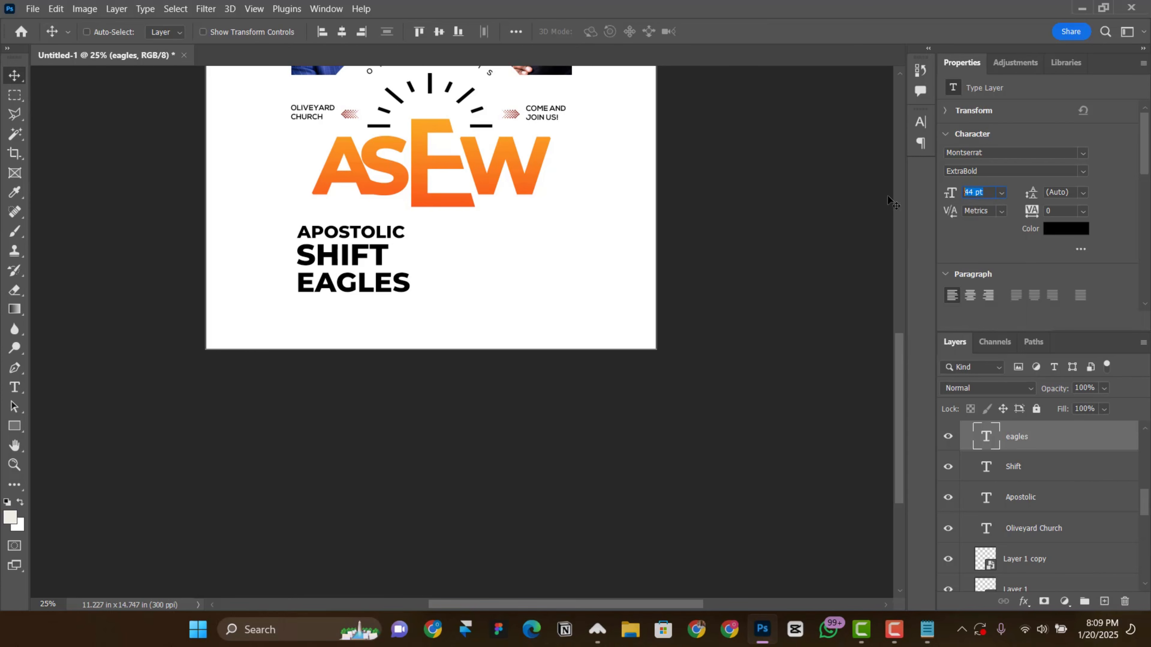
{"action": "left_click", "coordinate": [1019, 498], "text": "shift"}
{"action": "left_click", "coordinate": [362, 288], "text": "ctrl"}
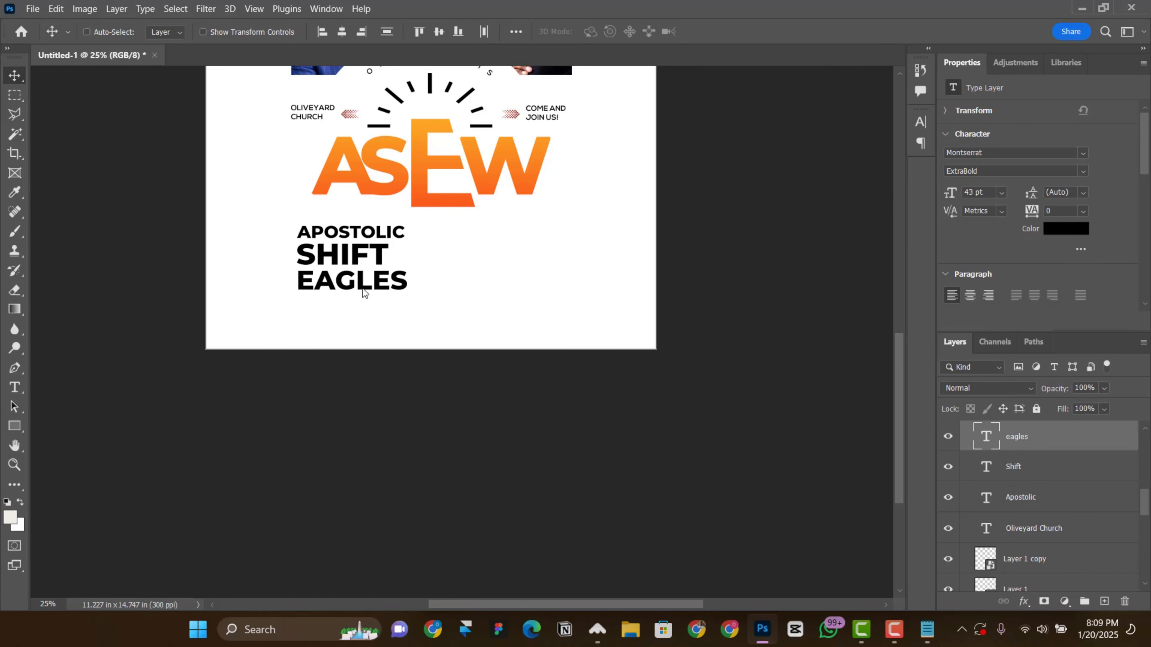
Step: Duplicate the eagles text to its right, replace the wording with "on" from the Notepad text, and rotate it vertical
{"action": "double_click", "coordinate": [504, 287]}
{"action": "left_click_drag", "start_coordinate": [361, 287], "coordinate": [492, 238], "text": "alt"}
{"action": "key", "text": "alt+Tab"}
{"action": "double_click", "coordinate": [481, 232]}
{"action": "key", "text": "ctrl+c"}
{"action": "key", "text": "alt+Tab"}
{"action": "key", "text": "ctrl+v"}
{"action": "key", "text": "ctrl+Return"}
{"action": "key", "text": "ctrl+t"}
{"action": "key", "text": "Return"}
Step: Size the vertical "on" text down to 24 pt and place it at the end of the Shift line
{"action": "left_click", "coordinate": [1002, 193]}
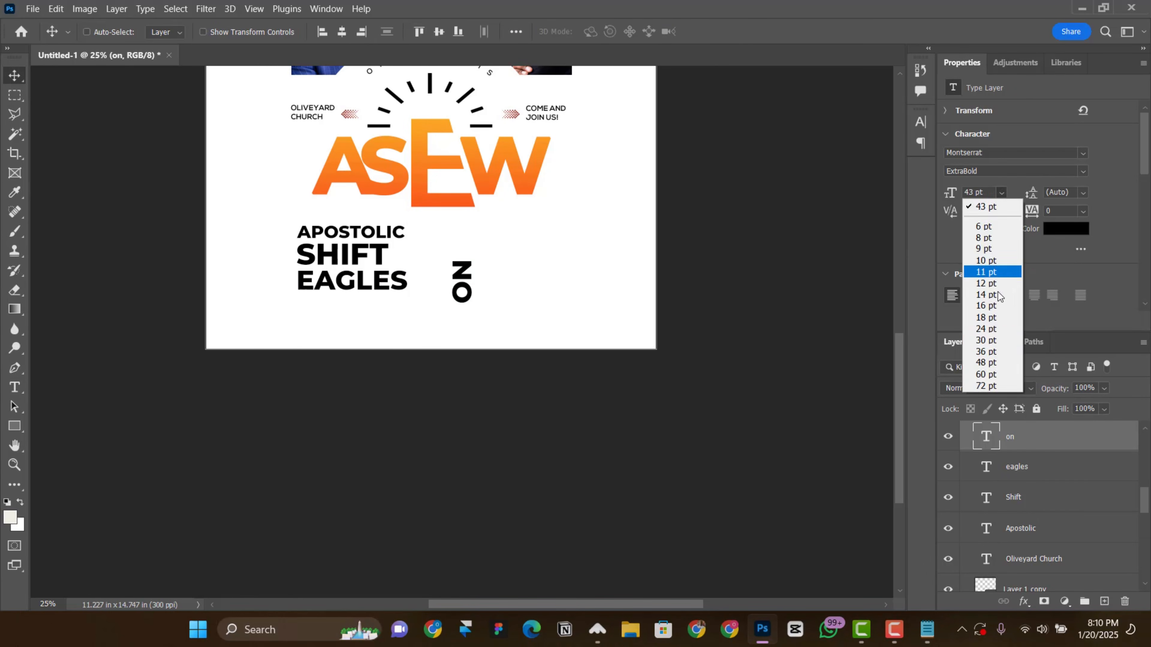
{"action": "left_click", "coordinate": [998, 340]}
{"action": "left_click_drag", "start_coordinate": [437, 289], "coordinate": [372, 258]}
{"action": "left_click", "coordinate": [1001, 193]}
{"action": "left_click", "coordinate": [1002, 329]}
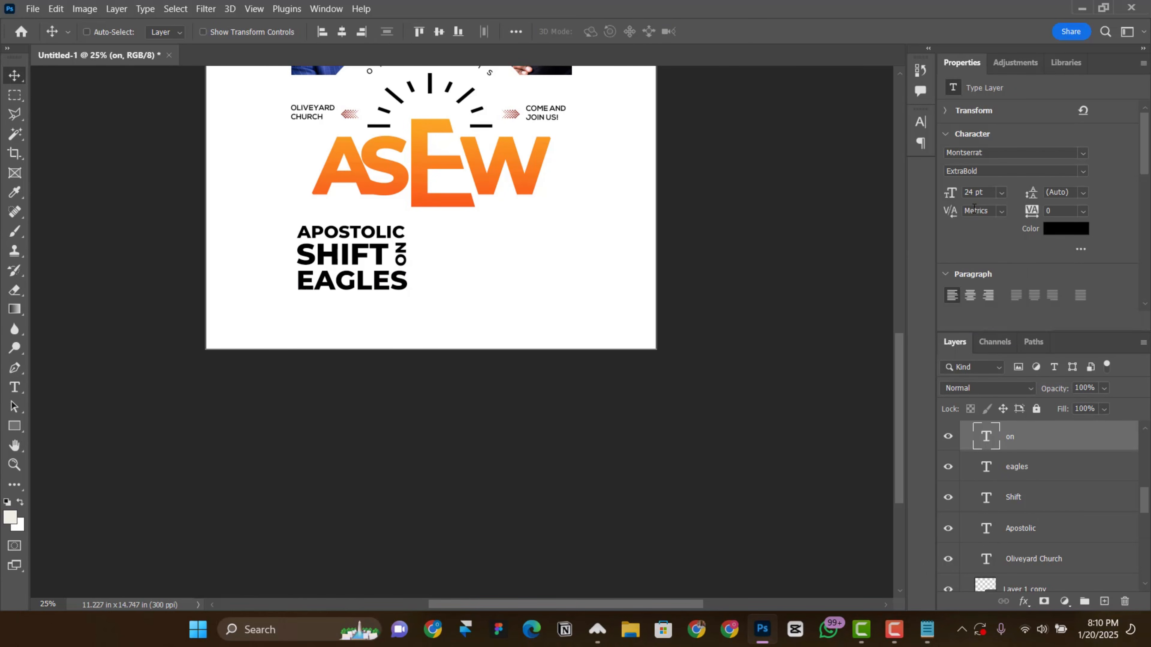
Step: Reduce the "on" text to 22 pt and color it orange sampled from the ASEW title
{"action": "left_click", "coordinate": [1065, 228]}
{"action": "left_click", "coordinate": [422, 175]}
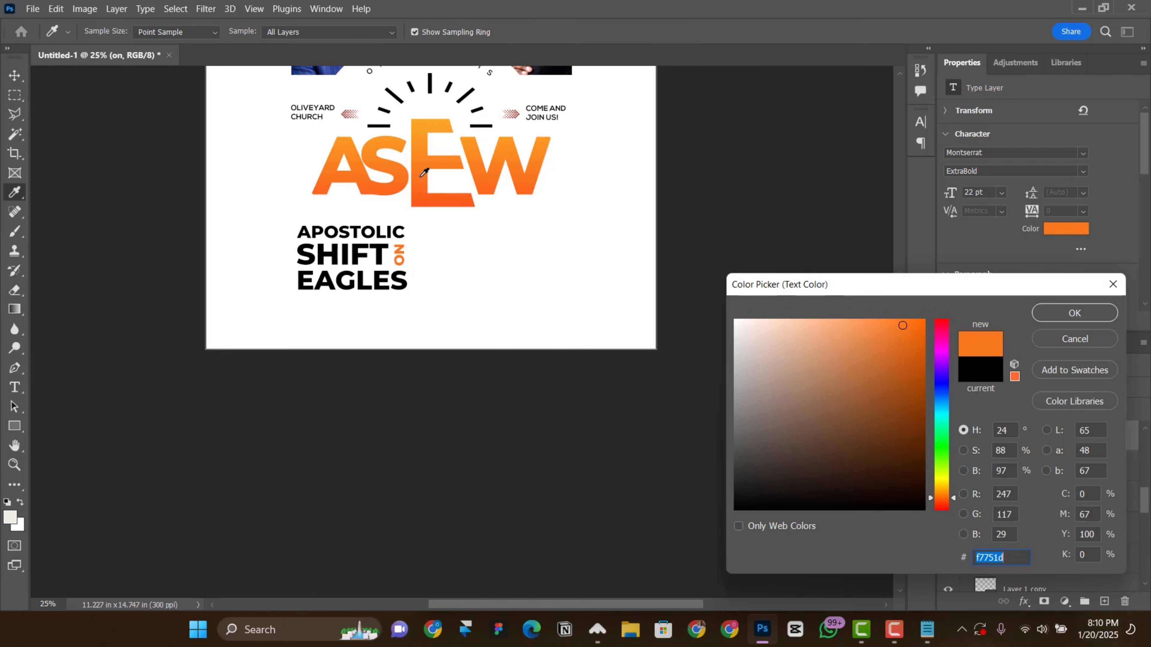
{"action": "left_click", "coordinate": [1081, 320]}
Step: Move the Apostolic, Shift, eagles and on layers above the ASEW group and nudge them up closer to the title
{"action": "scroll", "coordinate": [392, 267], "scroll_direction": "down", "scroll_amount": 1}
{"action": "scroll", "coordinate": [717, 383], "scroll_direction": "up", "scroll_amount": 1}
{"action": "left_click", "coordinate": [1025, 518], "text": "shift"}
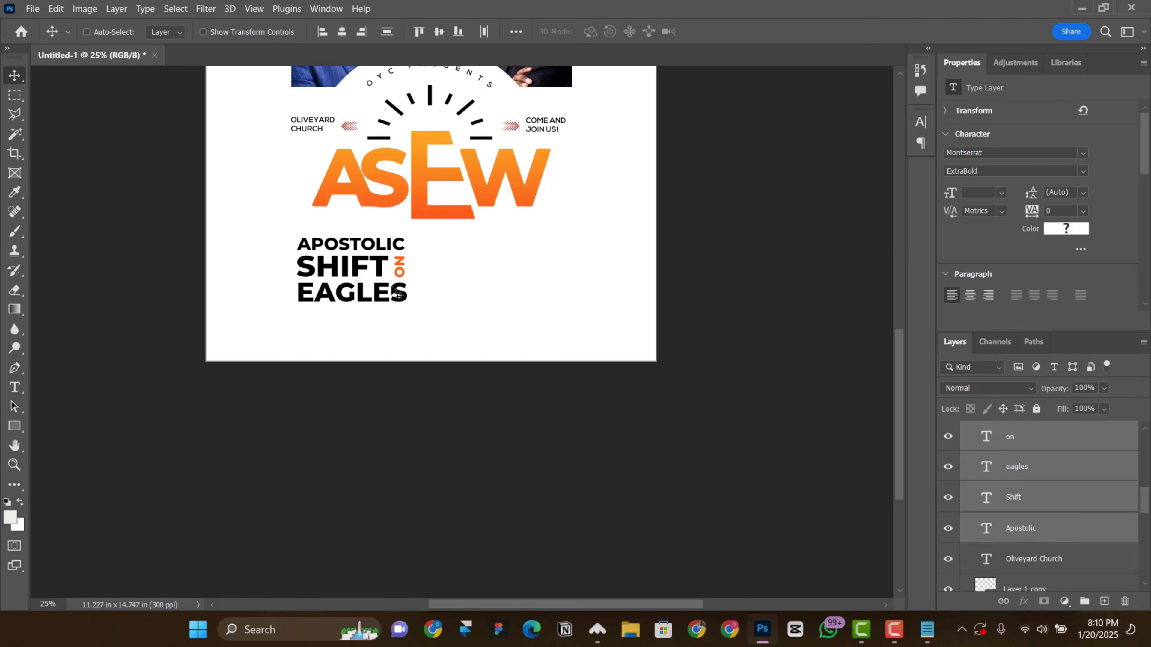
{"action": "key", "text": "shift+Up"}
{"action": "key", "text": "shift+Up"}
{"action": "key", "text": "shift+Up"}
{"action": "key", "text": "shift+Up"}
{"action": "key", "text": "shift+Up"}
{"action": "key", "text": "shift+Up"}
{"action": "key", "text": "shift+Up"}
{"action": "key", "text": "shift+Up"}
{"action": "key", "text": "shift+Up"}
{"action": "key", "text": "shift+Up"}
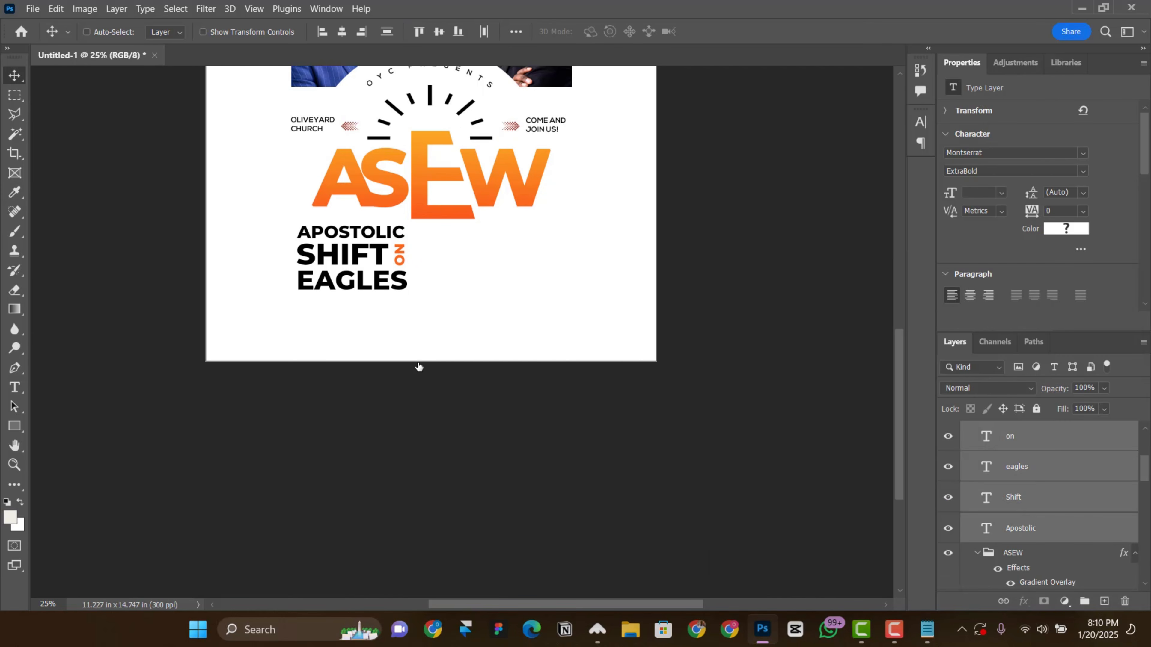
Step: Duplicate the eagles text below itself and replace the copy's wording with "wings" from the Notepad text
{"action": "right_click", "coordinate": [339, 281]}
{"action": "left_click", "coordinate": [379, 308]}
{"action": "left_click_drag", "start_coordinate": [358, 284], "coordinate": [359, 321]}
{"action": "double_click", "coordinate": [360, 322]}
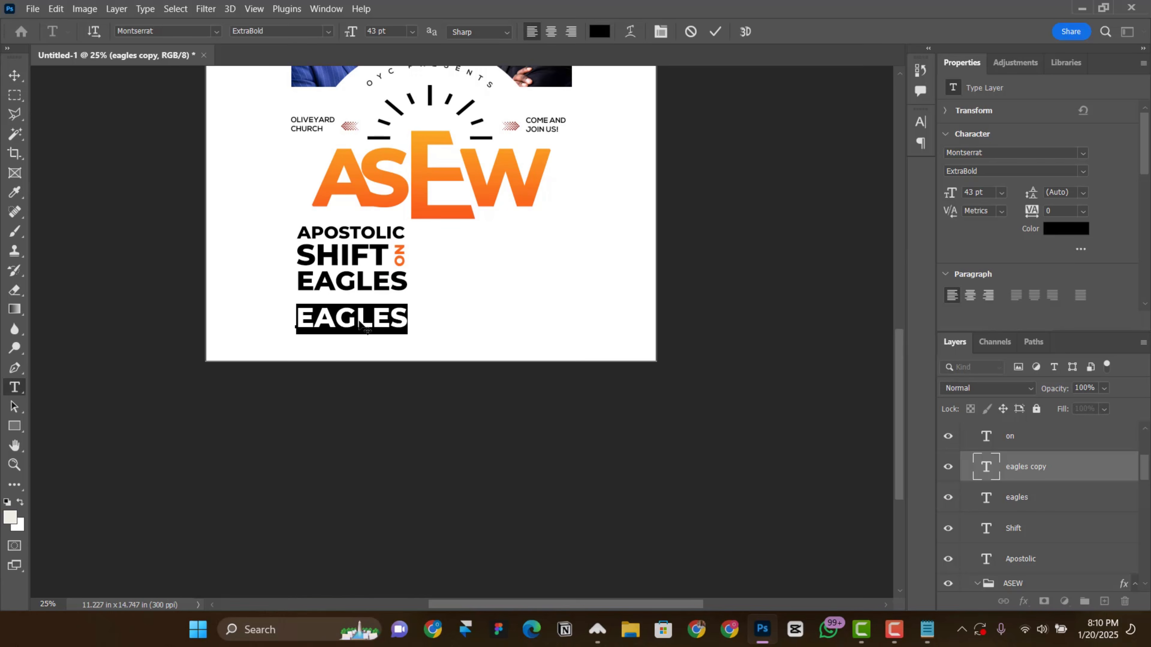
{"action": "left_click", "coordinate": [927, 629]}
{"action": "left_click_drag", "start_coordinate": [476, 247], "coordinate": [507, 250]}
{"action": "key", "text": "ctrl+c"}
{"action": "key", "text": "alt+Tab"}
{"action": "key", "text": "ctrl+v"}
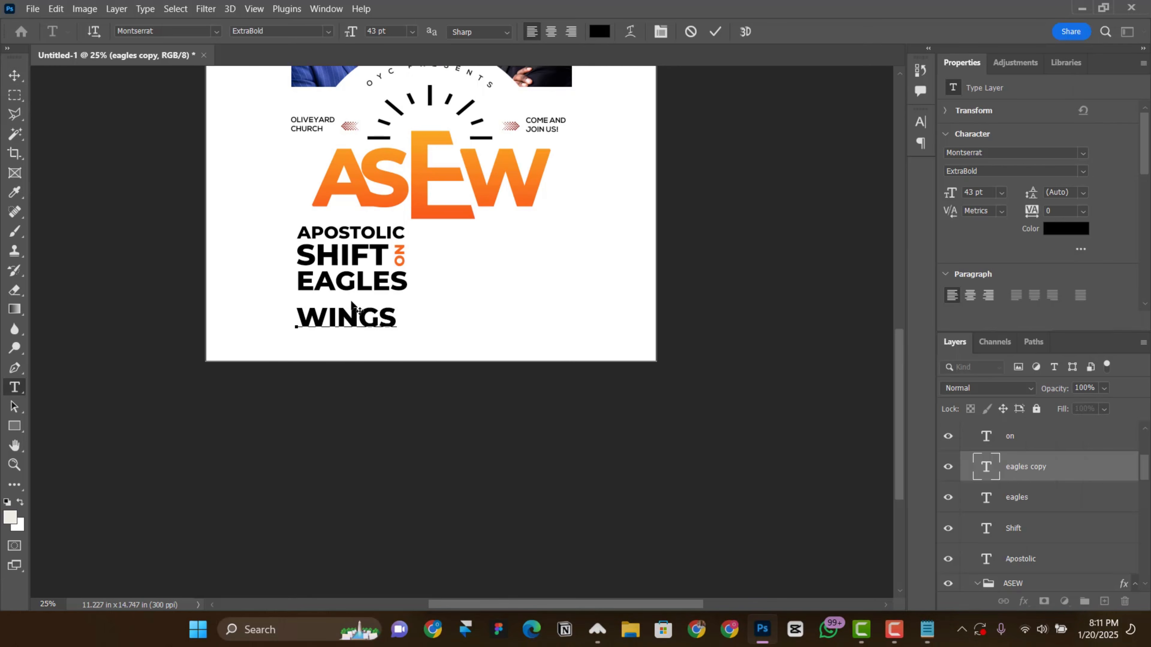
{"action": "key", "text": "ctrl+Return"}
{"action": "key", "text": "v"}
Step: Set the wings text in Brush Script MT and turn off its all-caps formatting
{"action": "left_click", "coordinate": [1083, 154]}
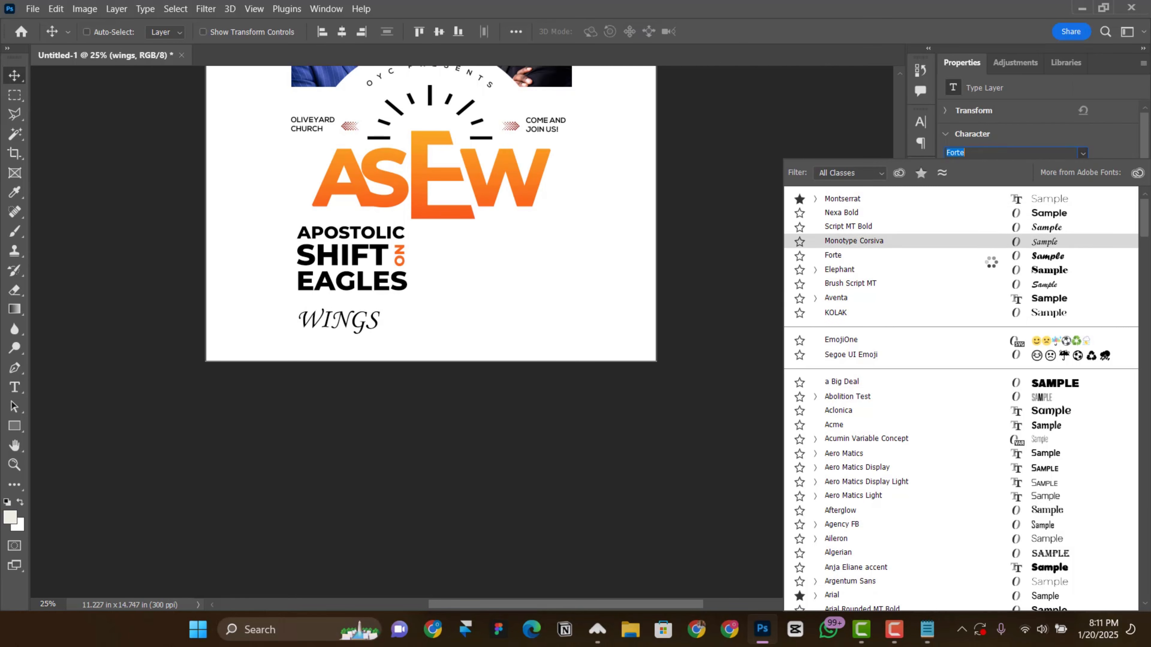
{"action": "left_click", "coordinate": [1012, 289]}
{"action": "left_click", "coordinate": [920, 121]}
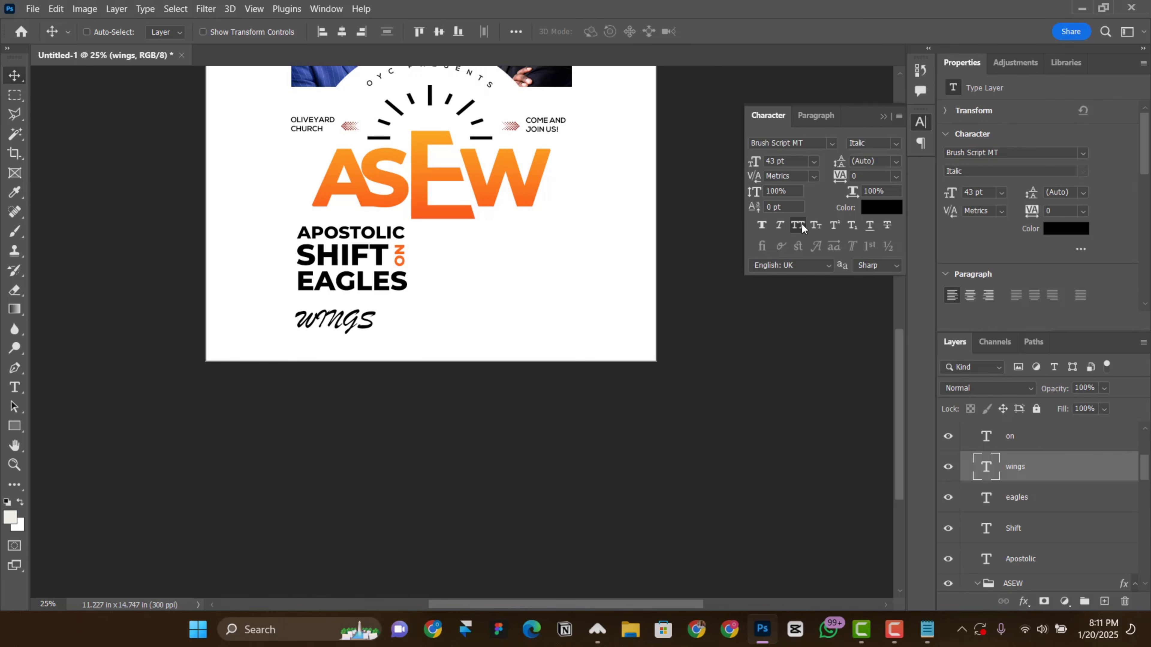
{"action": "left_click", "coordinate": [802, 228]}
Step: Capitalize the first letter to read "Wings", enlarge it to 74 pt, and place it overlapping the bottom of eagles
{"action": "double_click", "coordinate": [315, 325]}
{"action": "key", "text": "BackSpace"}
{"action": "type", "text": "W"}
{"action": "key", "text": "ctrl+Return"}
{"action": "key", "text": "v"}
{"action": "left_click_drag", "start_coordinate": [319, 325], "coordinate": [355, 323]}
{"action": "scroll", "coordinate": [976, 192], "scroll_direction": "up", "scroll_amount": 8}
Step: Color the Wings text orange #f7661b, sampled from the vertical "on" text
{"action": "left_click", "coordinate": [892, 214]}
{"action": "left_click", "coordinate": [400, 256]}
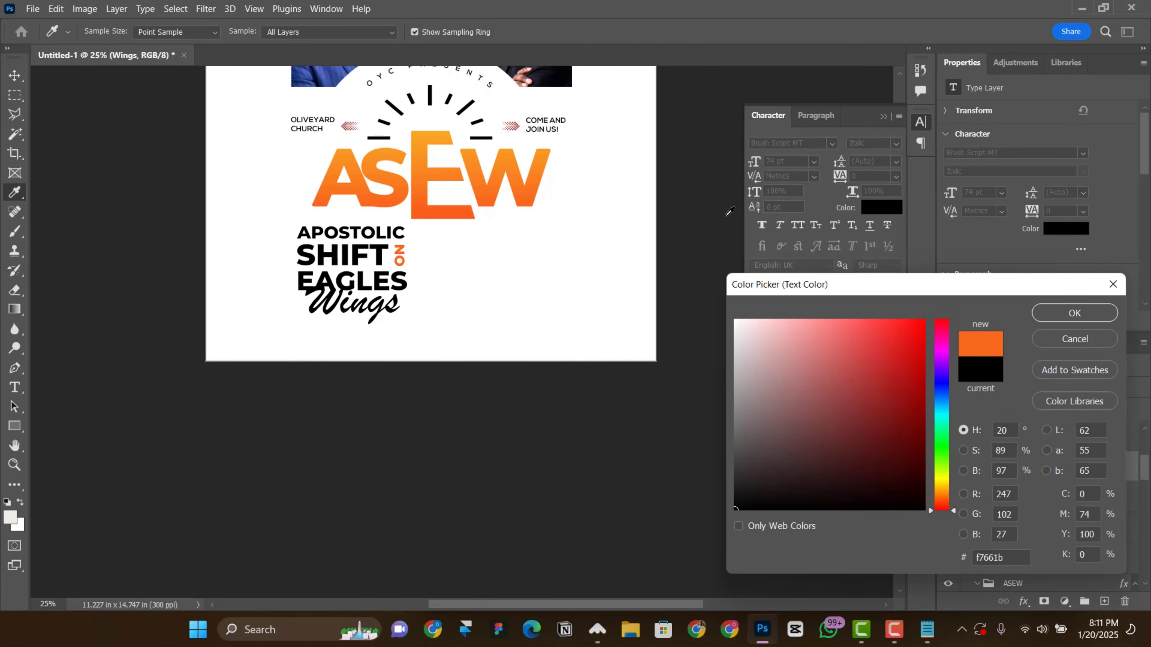
{"action": "left_click", "coordinate": [1074, 314]}
{"action": "scroll", "coordinate": [358, 317], "scroll_direction": "up", "scroll_amount": 2}
{"action": "right_click", "coordinate": [383, 312]}
{"action": "left_click", "coordinate": [397, 322]}
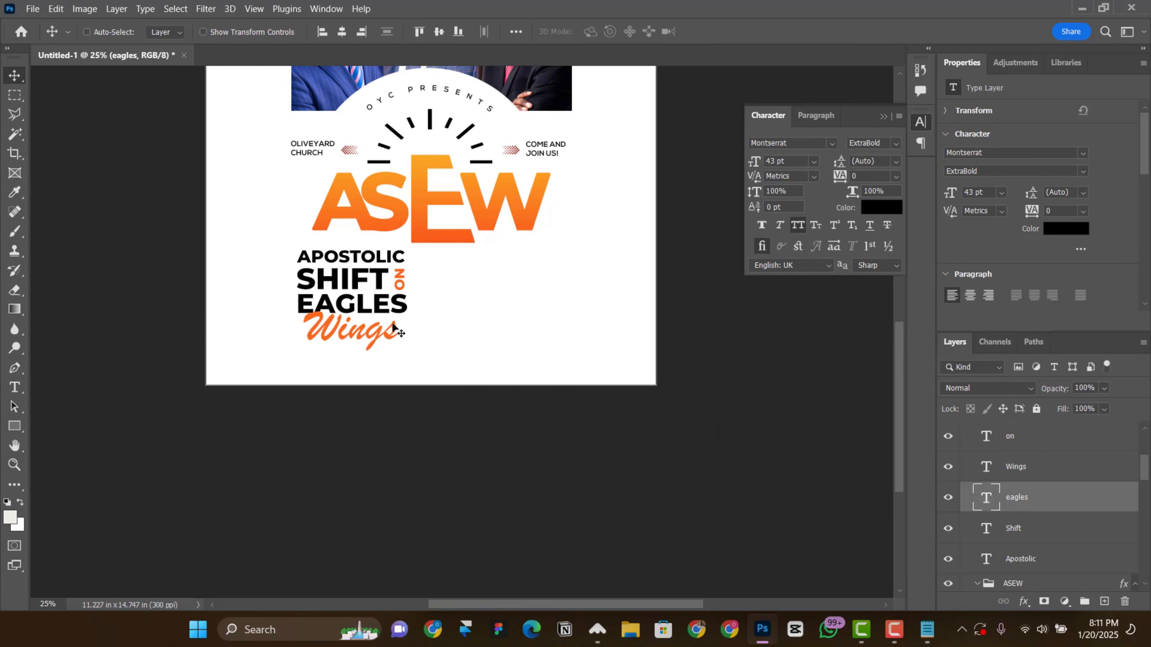
{"action": "scroll", "coordinate": [394, 329], "scroll_direction": "up", "scroll_amount": 1}
{"action": "right_click", "coordinate": [371, 290]}
{"action": "left_click", "coordinate": [386, 297]}
{"action": "right_click", "coordinate": [381, 324]}
{"action": "left_click", "coordinate": [395, 334]}
{"action": "left_click", "coordinate": [402, 292], "text": "ctrl"}
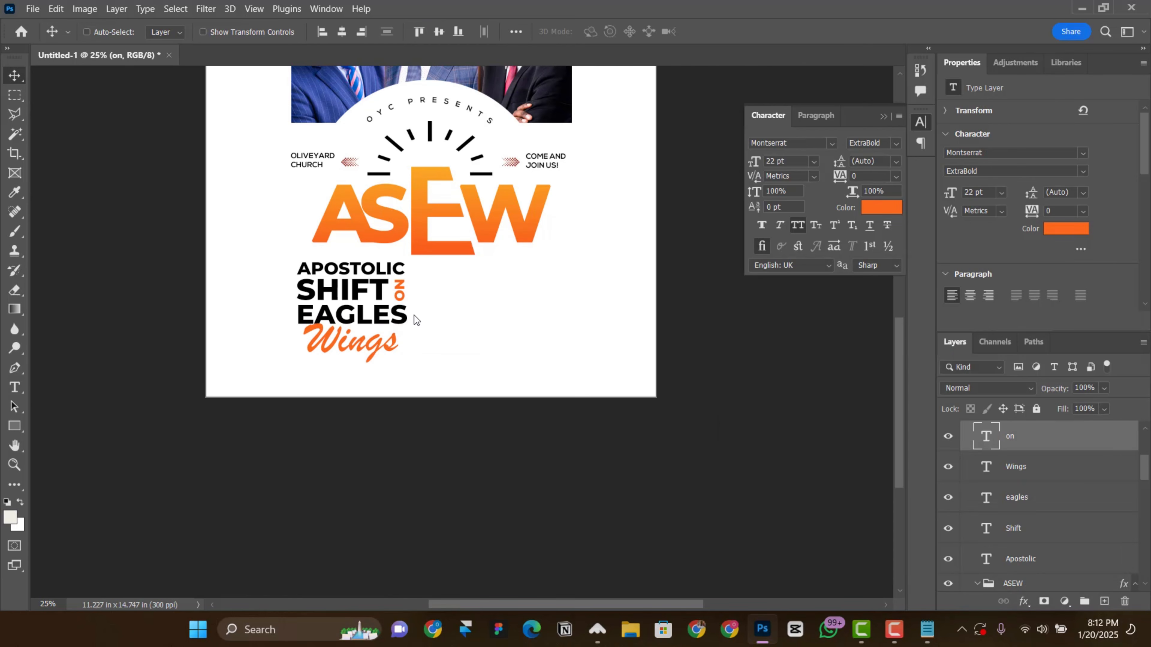
Step: Extend the artboard's bottom edge to make it 13.14 in high
{"action": "scroll", "coordinate": [429, 313], "scroll_direction": "right", "scroll_amount": 1}
{"action": "key", "text": "ctrl+minus"}
{"action": "scroll", "coordinate": [410, 158], "scroll_direction": "up", "scroll_amount": 3}
{"action": "left_click", "coordinate": [300, 99]}
{"action": "scroll", "coordinate": [414, 363], "scroll_direction": "down", "scroll_amount": 1}
{"action": "left_click_drag", "start_coordinate": [425, 411], "coordinate": [425, 466]}
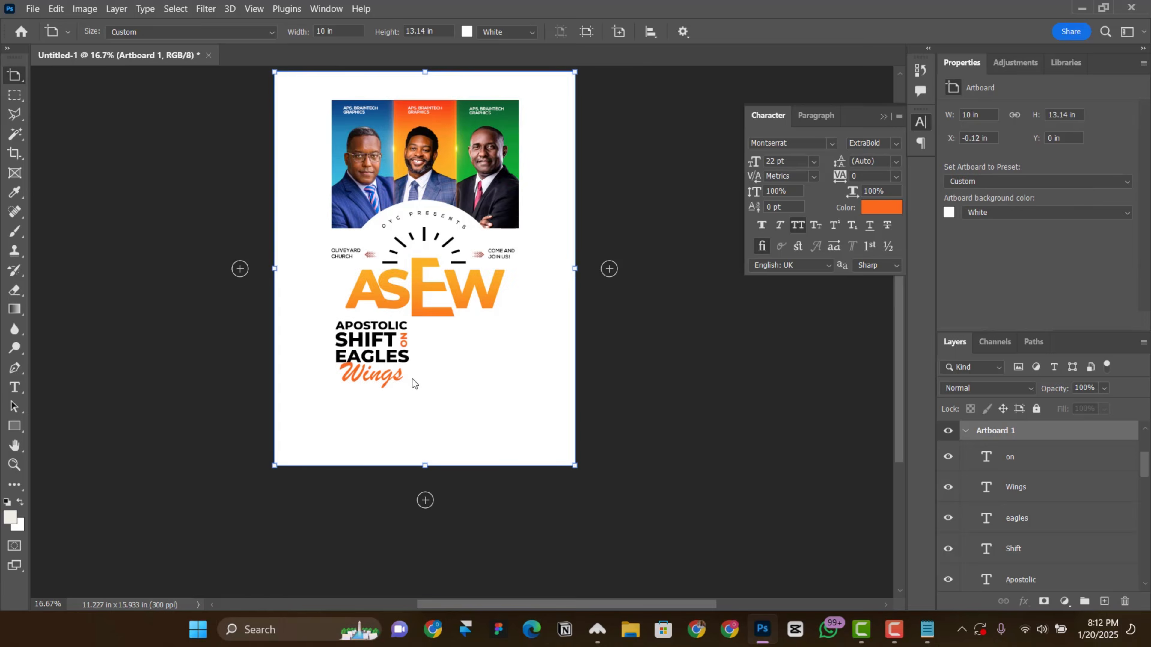
Step: Duplicate the eagles text below Wings and replace the copy's wording with "4pm Est Each Night" from the Notepad text
{"action": "key", "text": "ctrl+plus"}
{"action": "left_click_drag", "start_coordinate": [317, 342], "coordinate": [317, 430]}
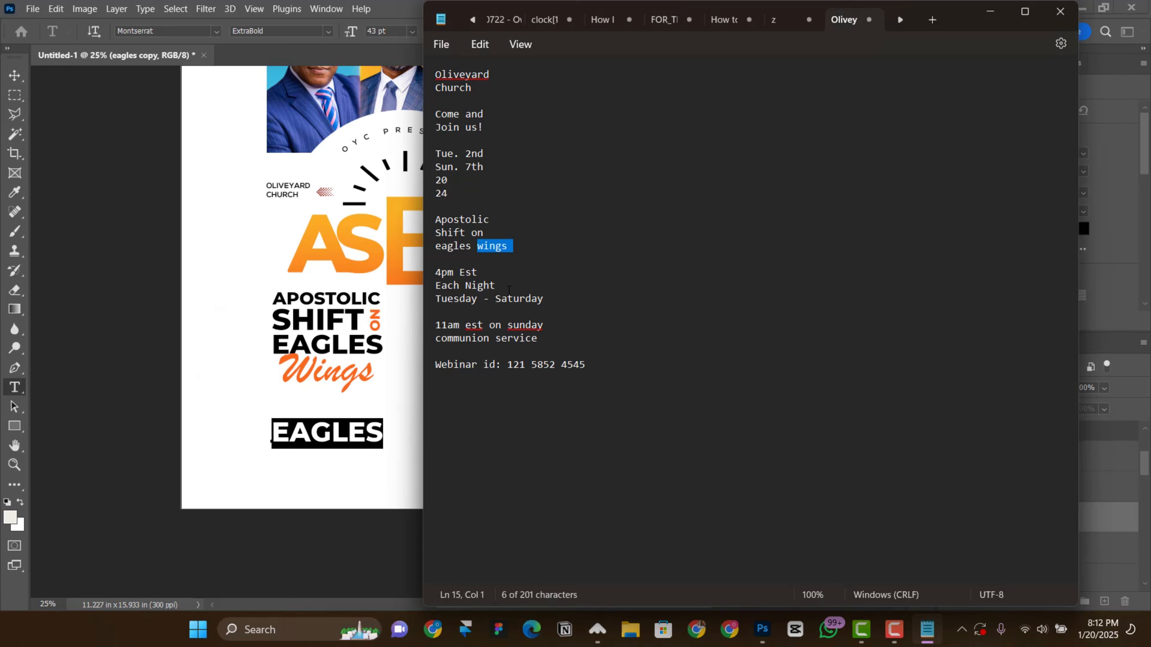
{"action": "left_click_drag", "start_coordinate": [509, 290], "coordinate": [435, 267]}
{"action": "key", "text": "ctrl+c"}
{"action": "key", "text": "alt+Tab"}
{"action": "key", "text": "ctrl+v"}
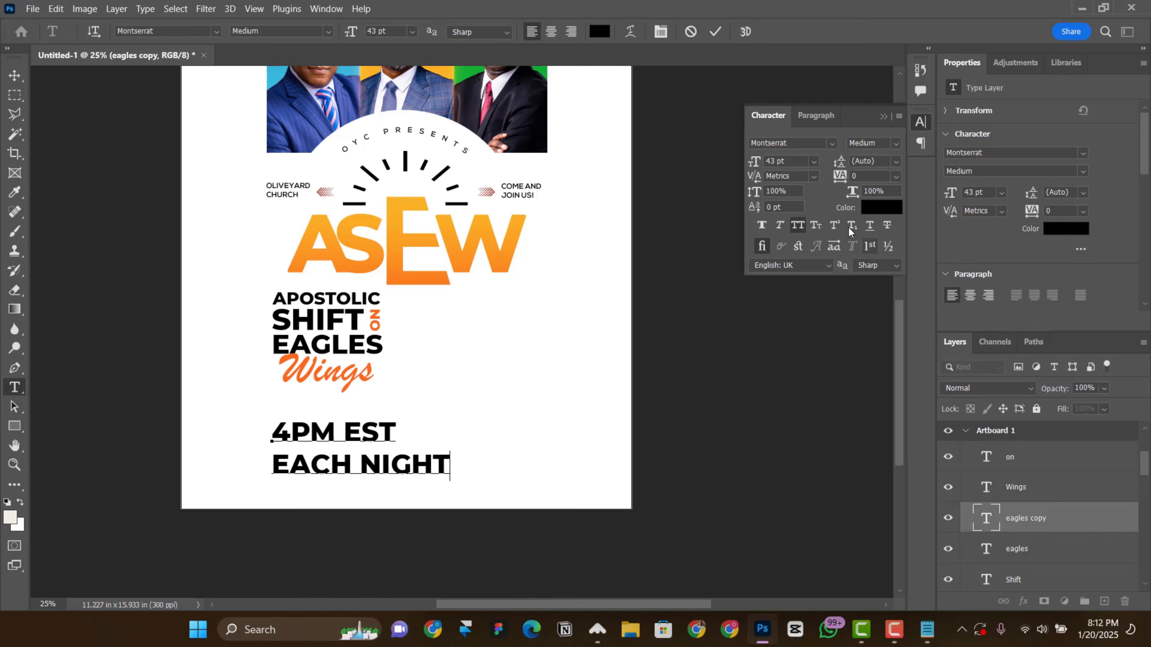
Step: Set the 4pm Est Each Night text to 24 pt Montserrat SemiBold
{"action": "key", "text": "ctrl+a"}
{"action": "left_click", "coordinate": [1001, 192]}
{"action": "left_click", "coordinate": [990, 328]}
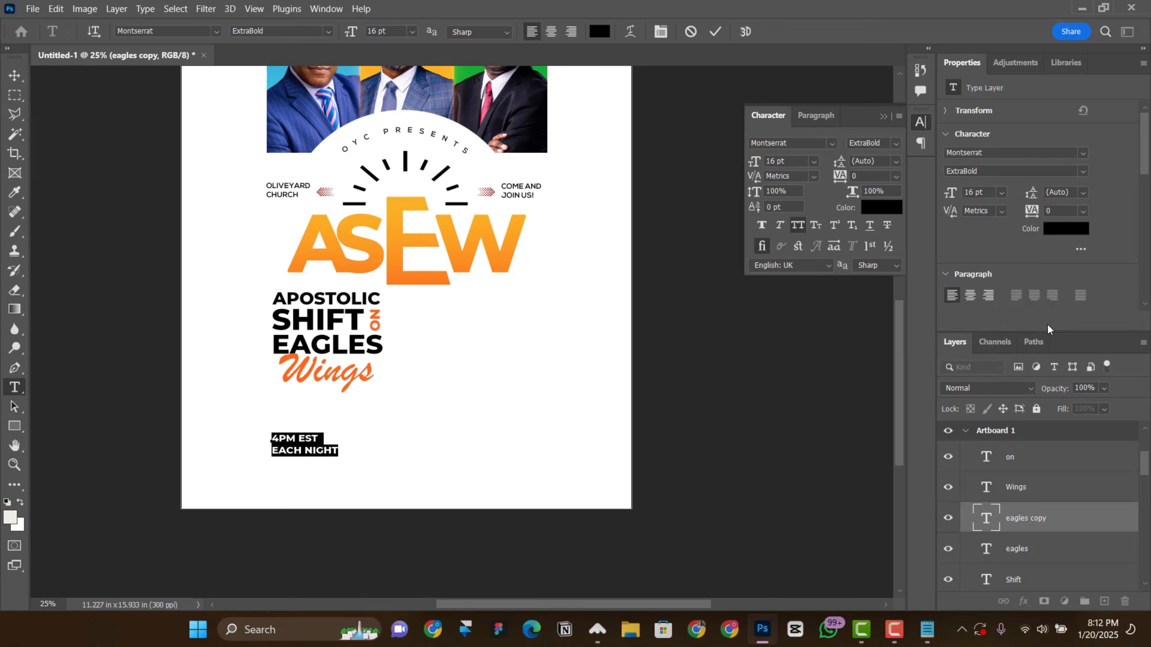
{"action": "left_click", "coordinate": [1085, 173]}
{"action": "left_click", "coordinate": [1006, 305]}
Step: Apply faux bold and 24 pt leading to the 4pm Est Each Night text and align it with the eagles line's left edge
{"action": "left_click", "coordinate": [14, 76]}
{"action": "left_click_drag", "start_coordinate": [357, 433], "coordinate": [364, 428]}
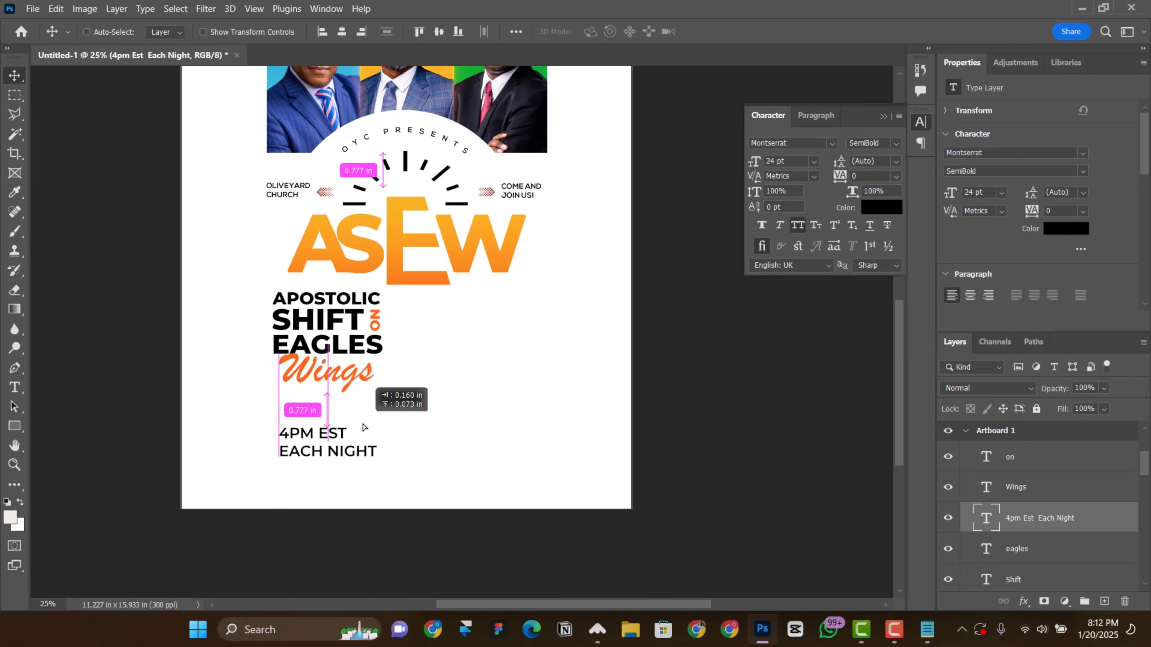
{"action": "left_click", "coordinate": [763, 228]}
{"action": "left_click_drag", "start_coordinate": [296, 464], "coordinate": [291, 463]}
{"action": "left_click_drag", "start_coordinate": [1031, 193], "coordinate": [1057, 188]}
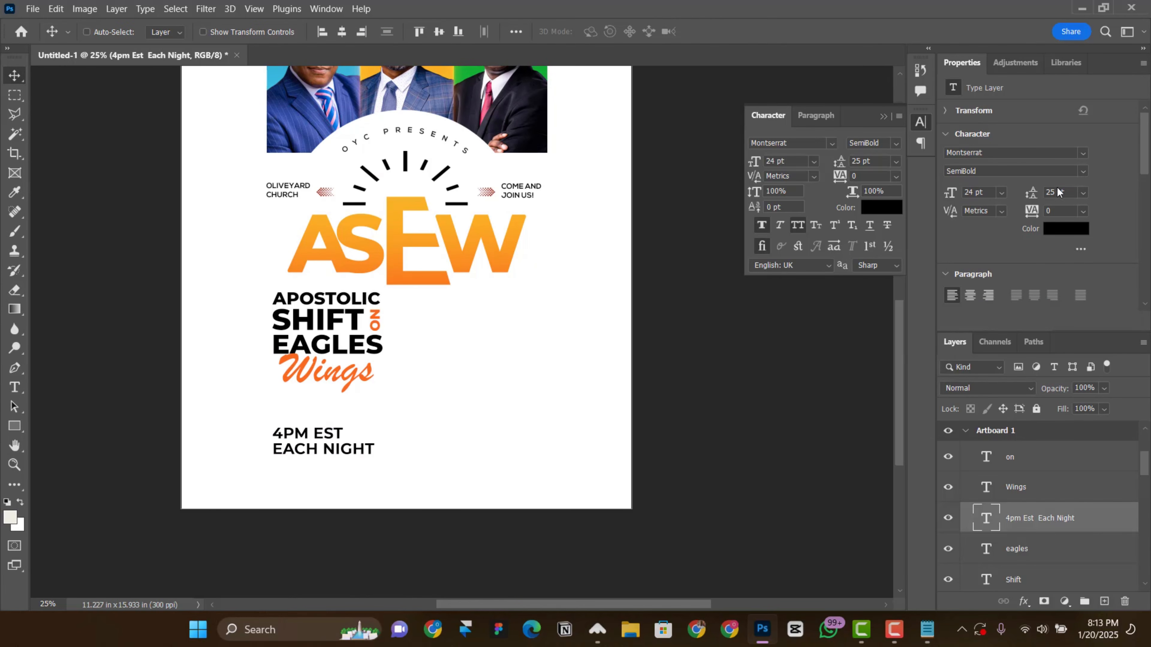
Step: Duplicate the 4pm Est Each Night text below and replace the copy's wording with "Tuesday - Saturday" from the Notepad text
{"action": "left_click_drag", "start_coordinate": [296, 453], "coordinate": [326, 472]}
{"action": "key", "text": "alt+Tab"}
{"action": "left_click_drag", "start_coordinate": [544, 299], "coordinate": [434, 300]}
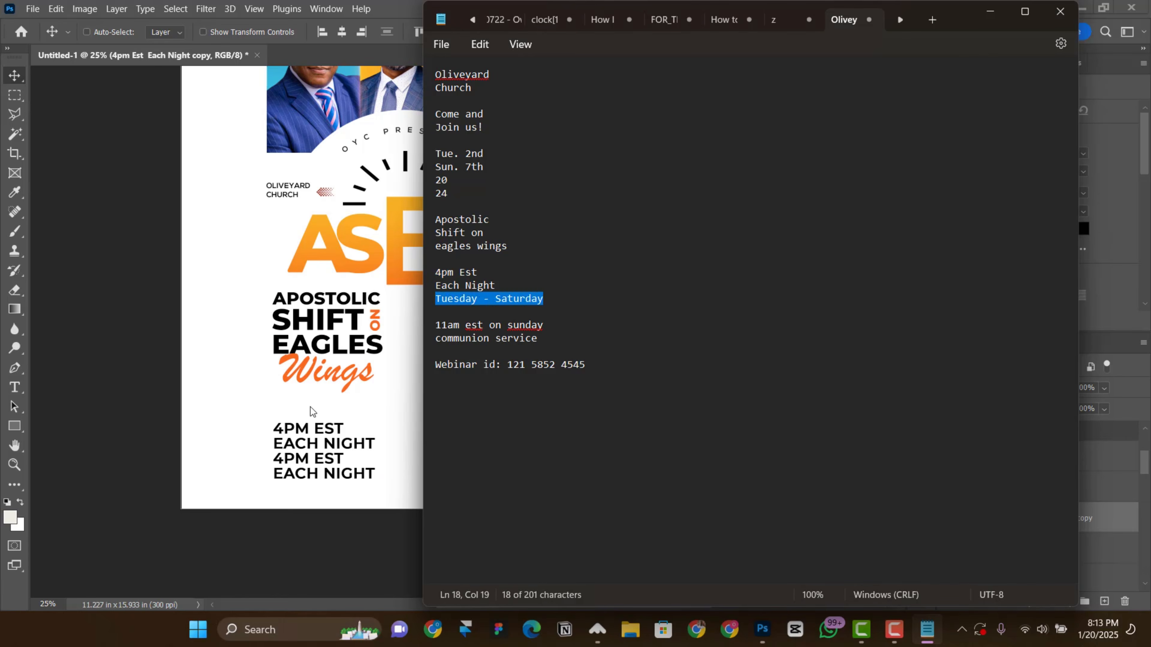
{"action": "key", "text": "alt+Tab"}
{"action": "double_click", "coordinate": [320, 477]}
{"action": "key", "text": "ctrl+a"}
{"action": "key", "text": "ctrl+v"}
{"action": "key", "text": "ctrl+Return"}
Step: Set the Tuesday - Saturday text to 13 pt and place it directly under Each Night
{"action": "left_click_drag", "start_coordinate": [335, 431], "coordinate": [335, 437]}
{"action": "left_click", "coordinate": [1001, 193]}
{"action": "left_click", "coordinate": [986, 283]}
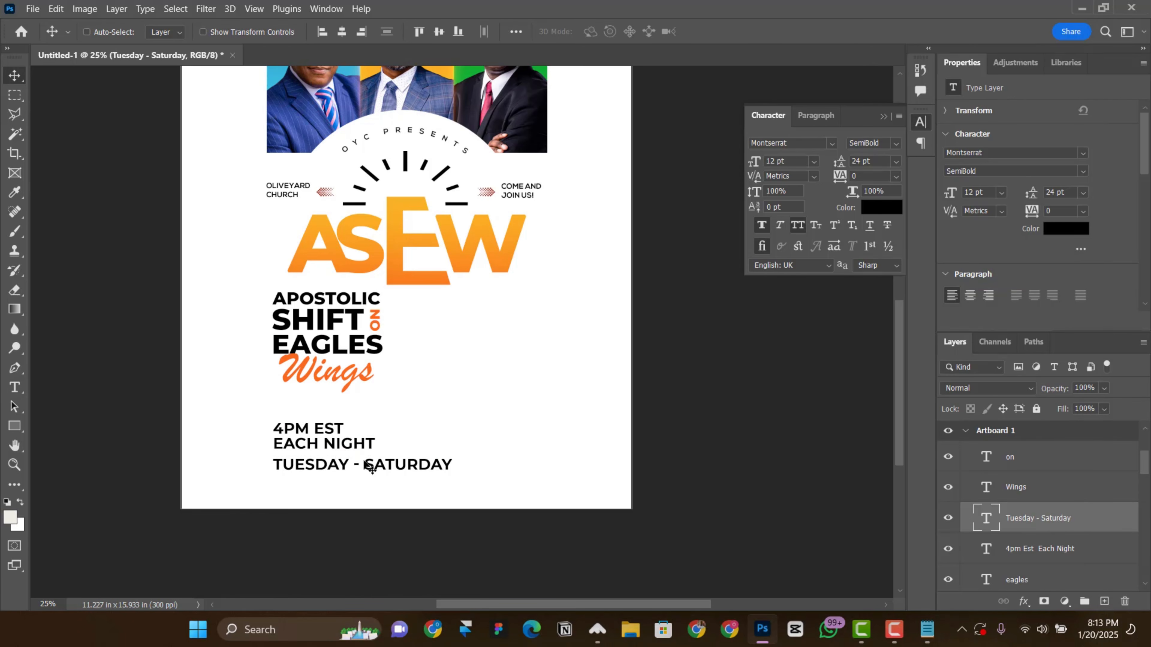
{"action": "left_click", "coordinate": [1002, 194]}
{"action": "left_click", "coordinate": [992, 295]}
{"action": "left_click_drag", "start_coordinate": [361, 482], "coordinate": [358, 476]}
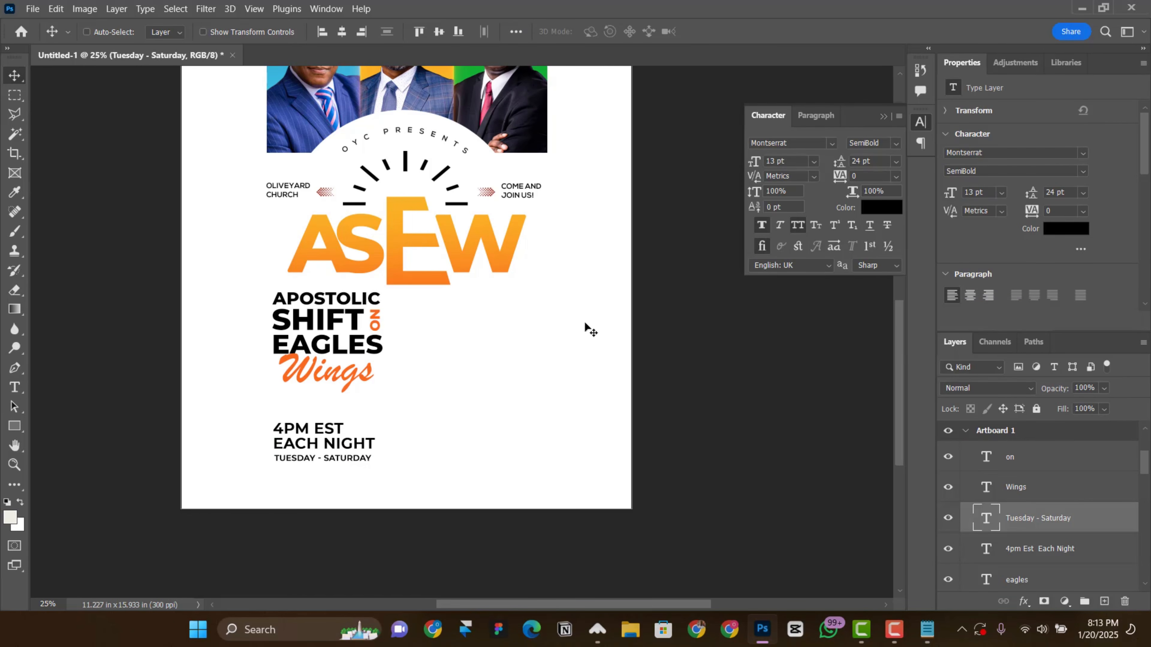
Step: Move the 4pm Est Each Night and Tuesday - Saturday texts up together, closer to Wings
{"action": "left_click", "coordinate": [1059, 550], "text": "ctrl"}
{"action": "left_click_drag", "start_coordinate": [349, 446], "coordinate": [459, 412]}
{"action": "key", "text": "shift+Right"}
{"action": "key", "text": "shift+Right"}
{"action": "key", "text": "shift+Right"}
{"action": "key", "text": "shift+Up"}
{"action": "key", "text": "shift+Up"}
{"action": "key", "text": "shift+Up"}
Step: Duplicate the 4pm Est Each Night text and replace the copy's wording with "11am est on sunday communion service" from the Notepad text
{"action": "right_click", "coordinate": [343, 424]}
{"action": "left_click", "coordinate": [385, 437]}
{"action": "left_click", "coordinate": [927, 629]}
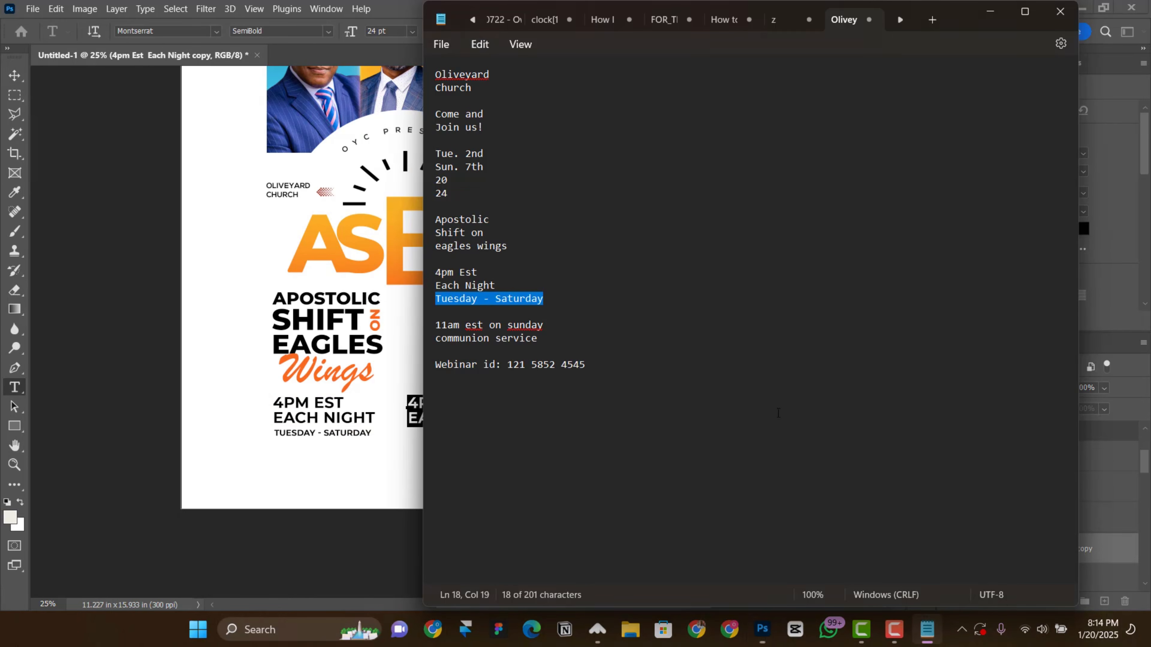
{"action": "left_click_drag", "start_coordinate": [549, 334], "coordinate": [441, 322]}
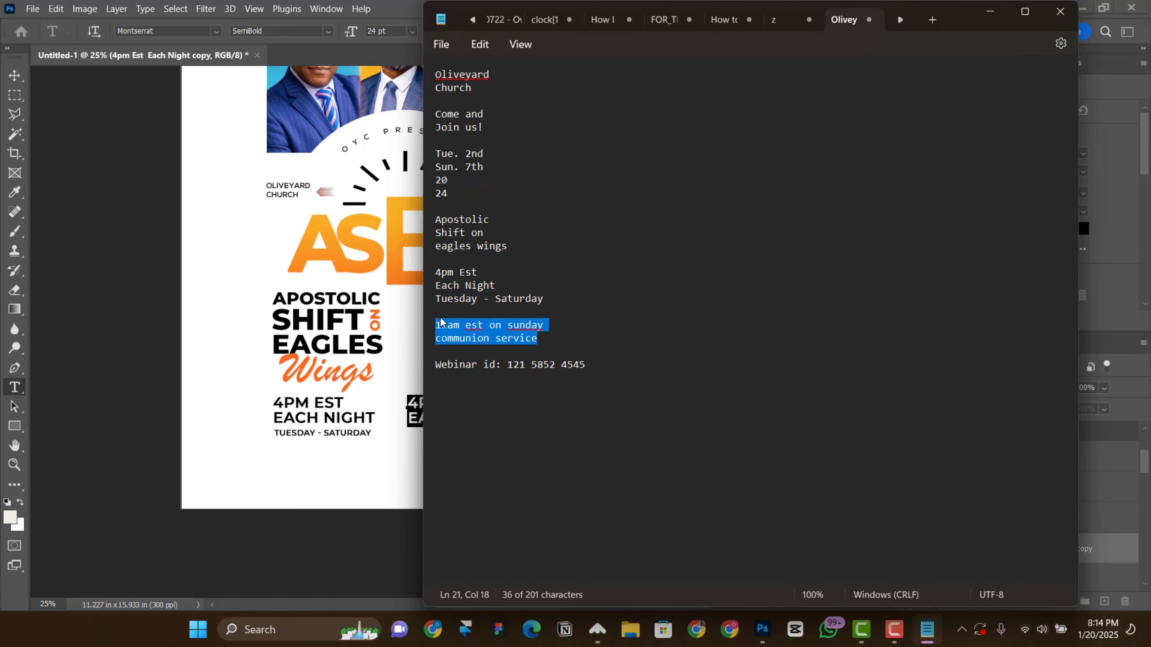
{"action": "left_click", "coordinate": [364, 419]}
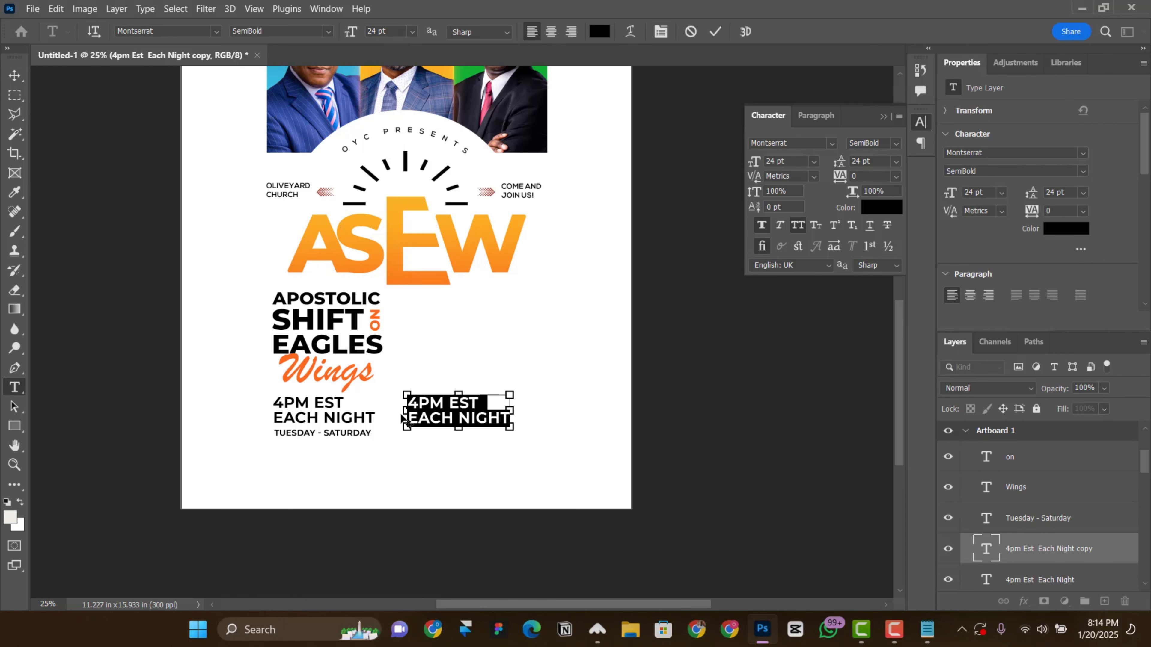
{"action": "key", "text": "ctrl+v"}
{"action": "left_click", "coordinate": [716, 31]}
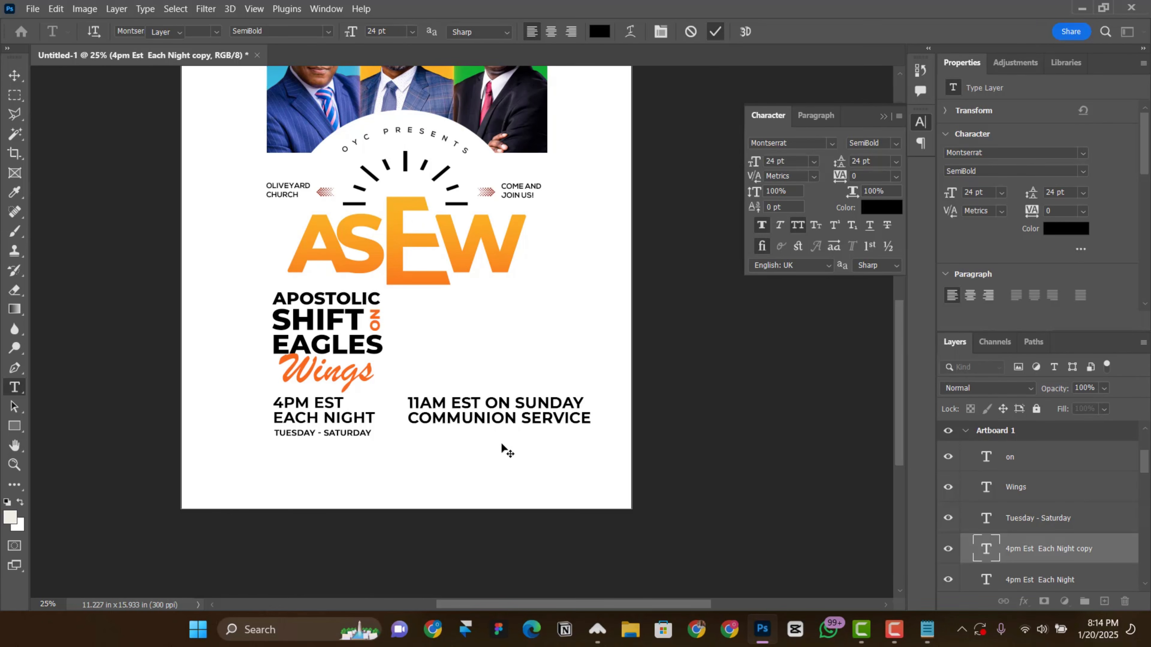
Step: Scale the 11am Est on Sunday text down to 18.92 pt and place it beside Each Night, right of it
{"action": "key", "text": "v"}
{"action": "left_click_drag", "start_coordinate": [506, 423], "coordinate": [507, 429]}
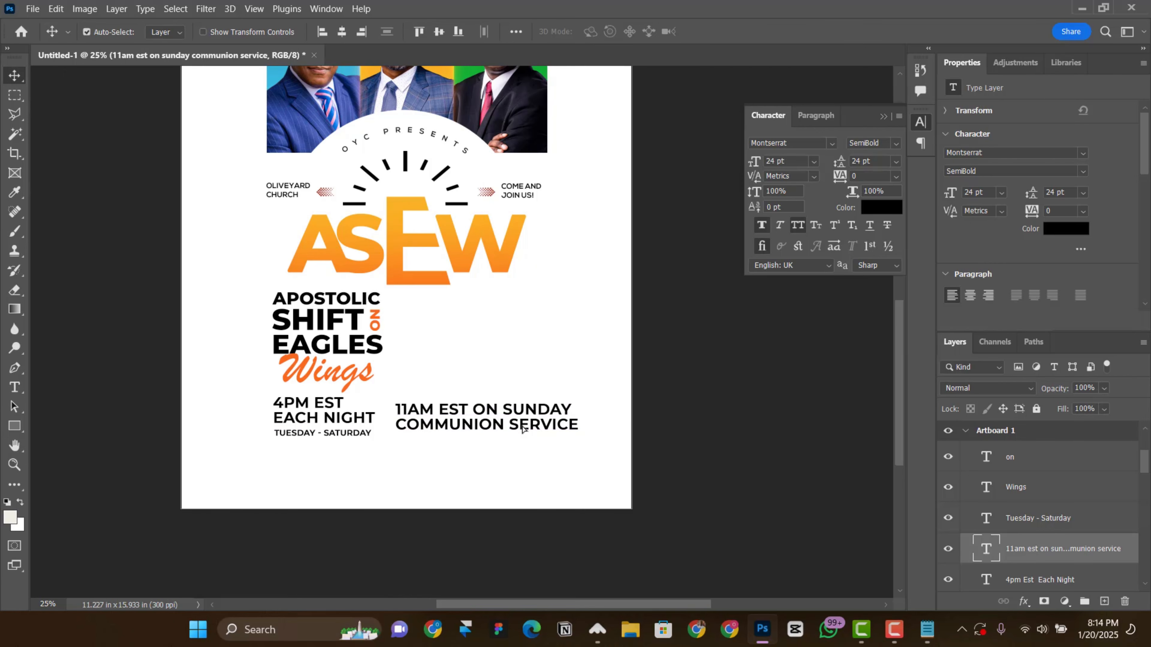
{"action": "key", "text": "ctrl+t"}
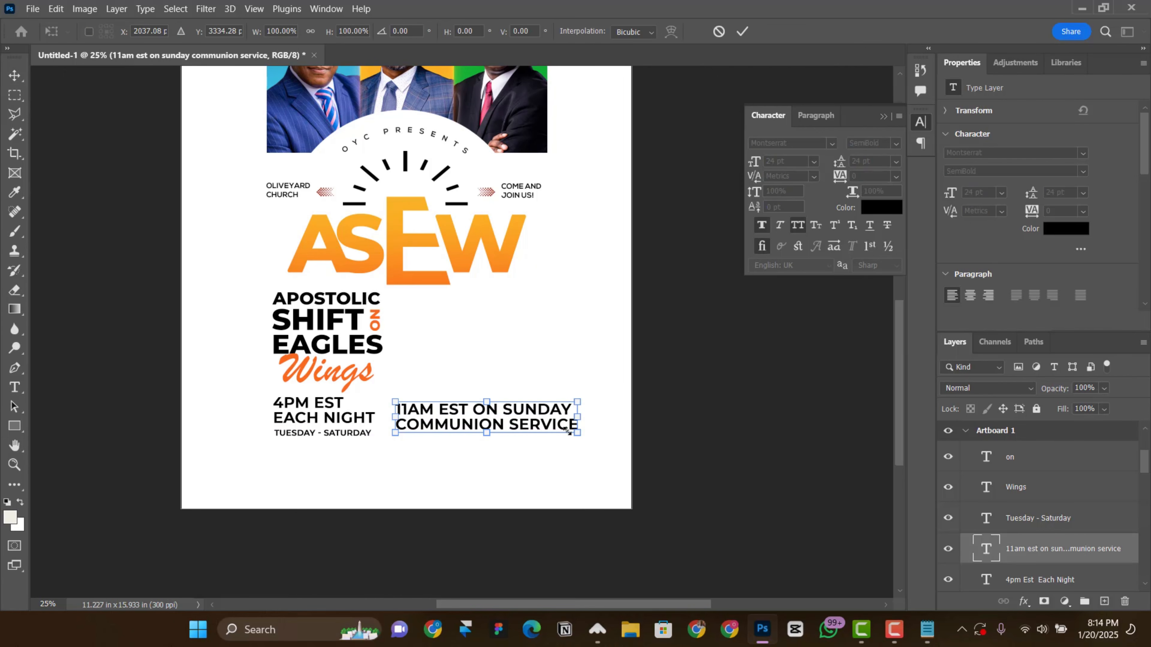
{"action": "left_click_drag", "start_coordinate": [567, 430], "coordinate": [515, 405]}
{"action": "key", "text": "Return"}
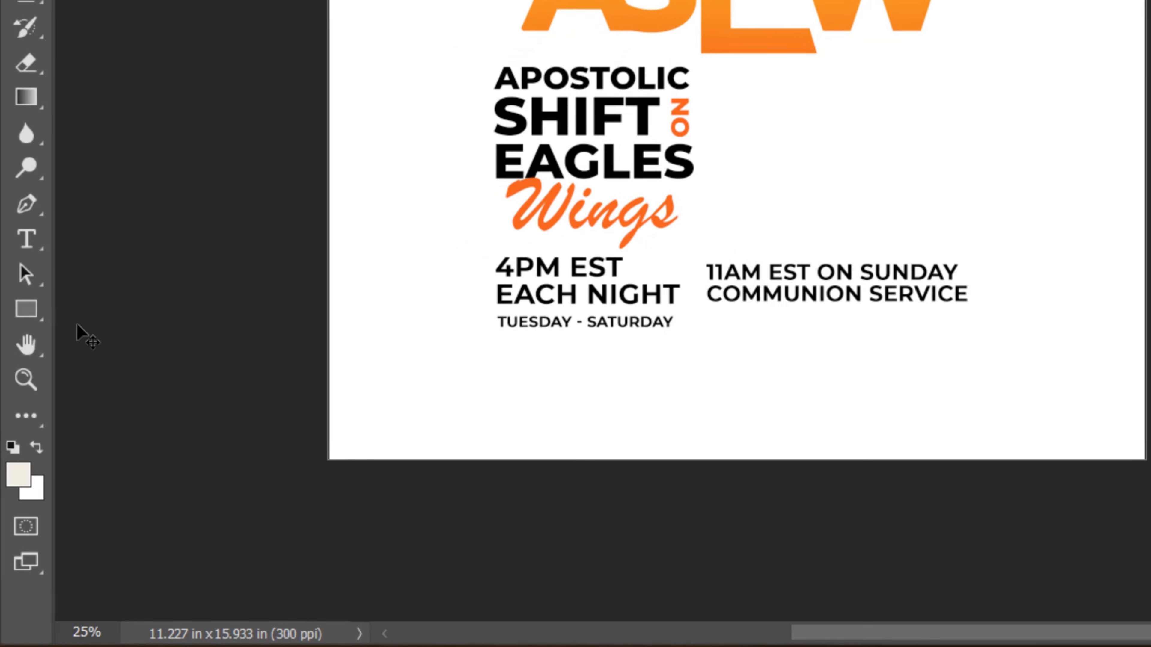
Step: Draw a black triangle about 180 by 156 px in the empty area under the ASEW title and remove its stroke
{"action": "left_click", "coordinate": [14, 425]}
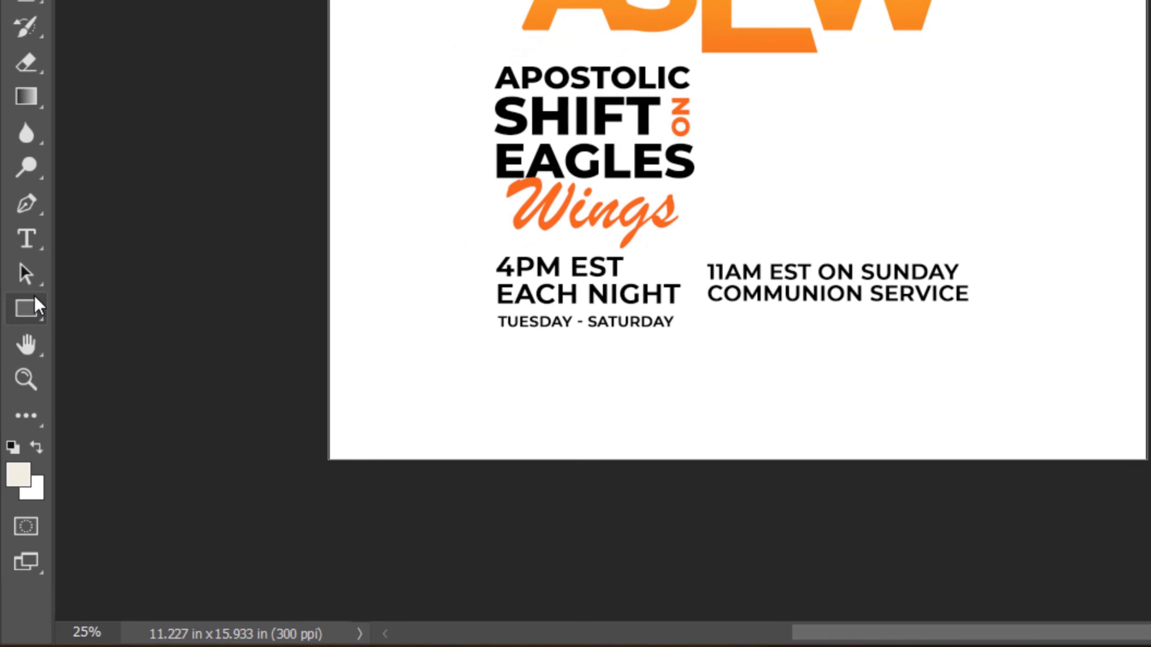
{"action": "right_click", "coordinate": [36, 303]}
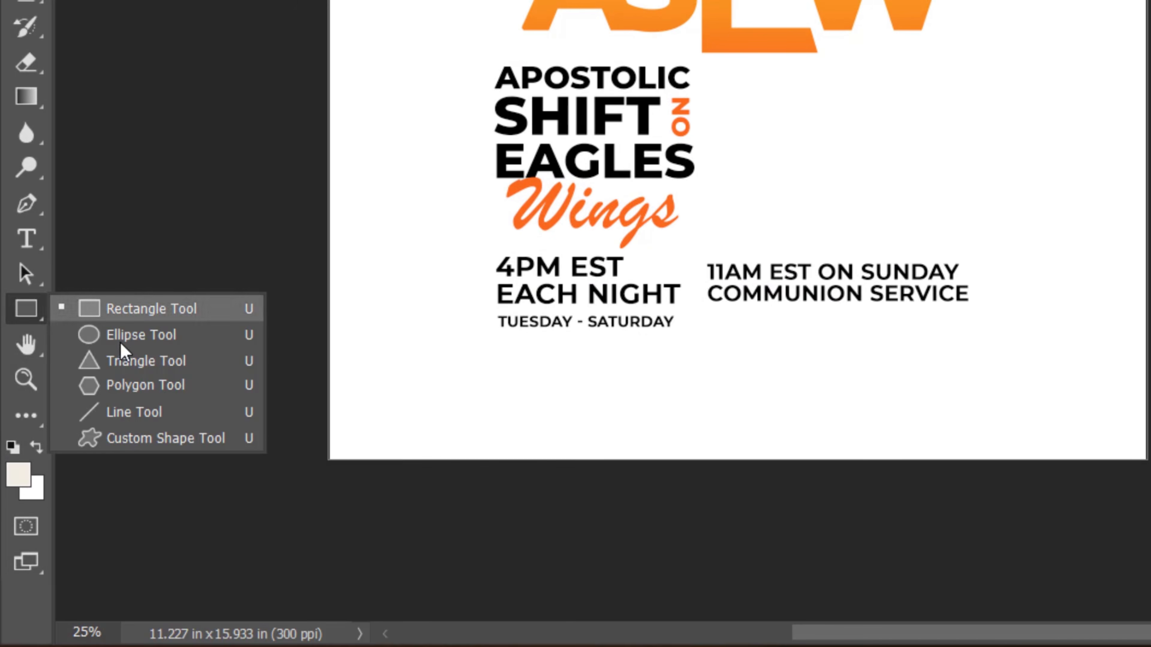
{"action": "left_click", "coordinate": [128, 360]}
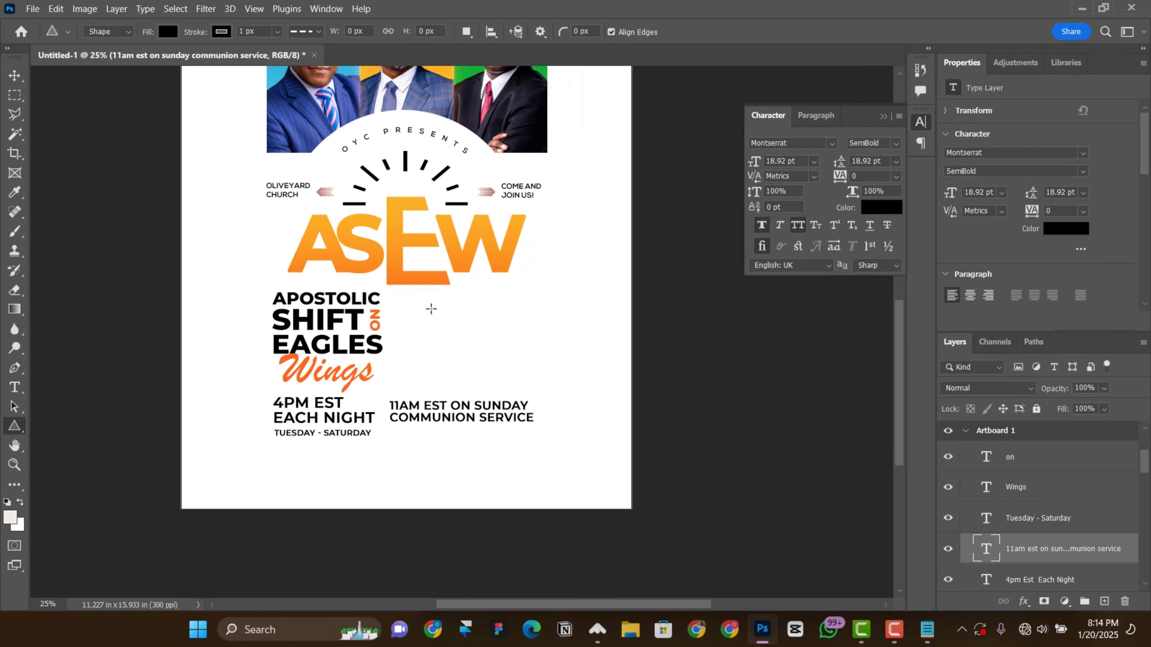
{"action": "left_click_drag", "start_coordinate": [419, 302], "coordinate": [455, 336]}
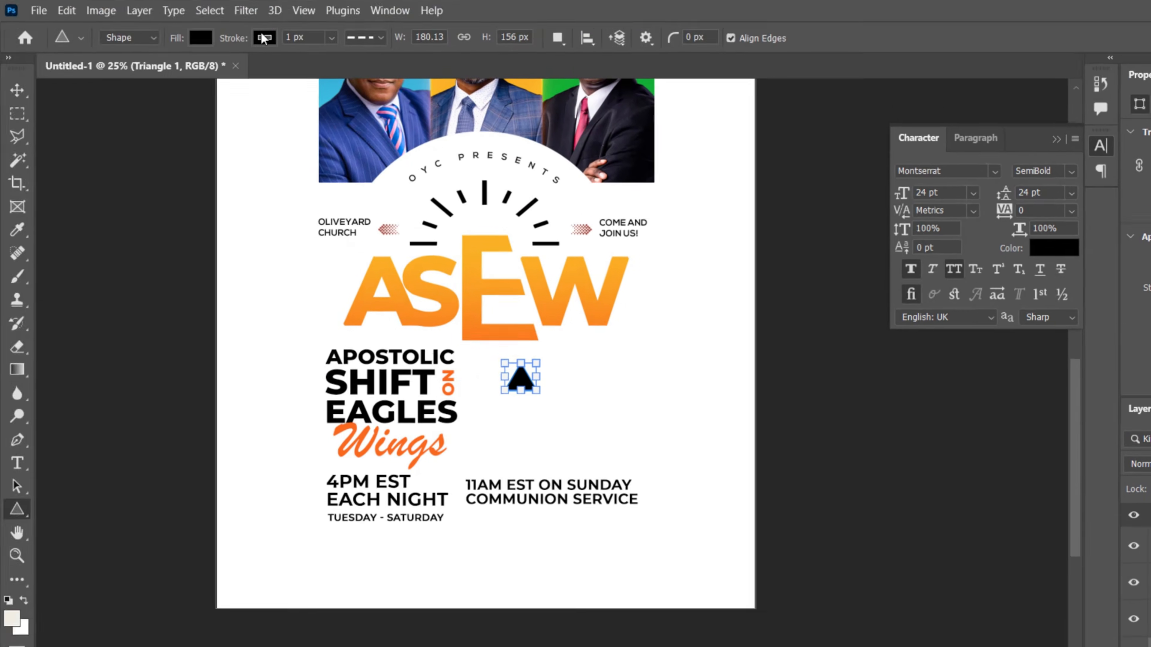
{"action": "left_click", "coordinate": [263, 39]}
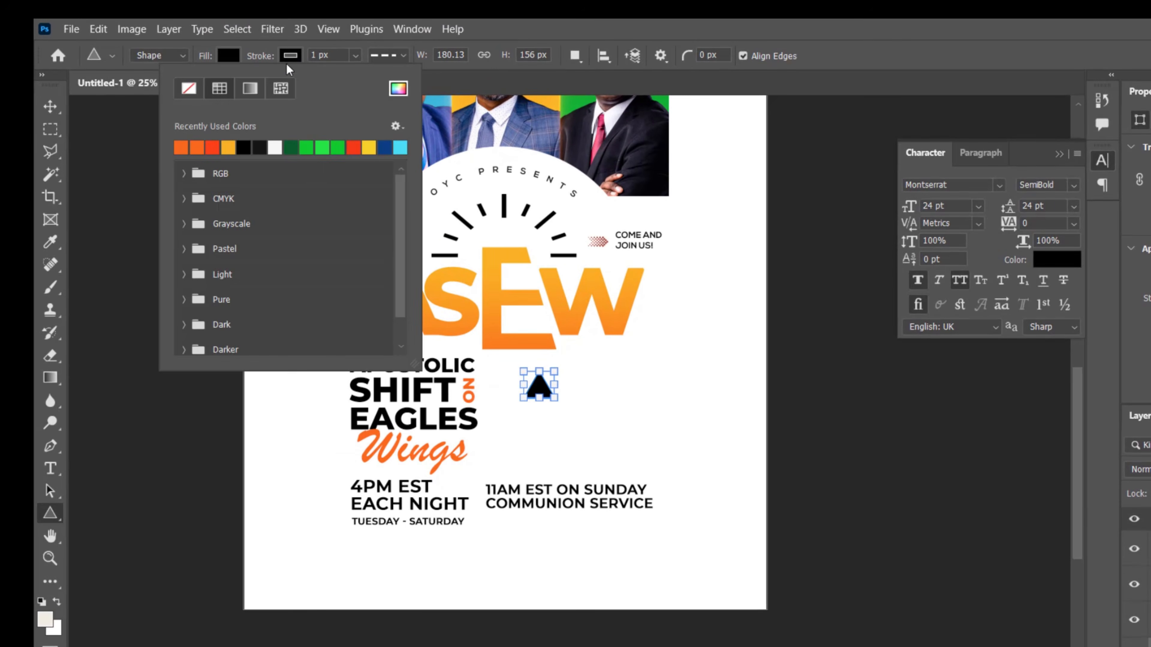
{"action": "left_click", "coordinate": [193, 88]}
{"action": "left_click", "coordinate": [47, 108]}
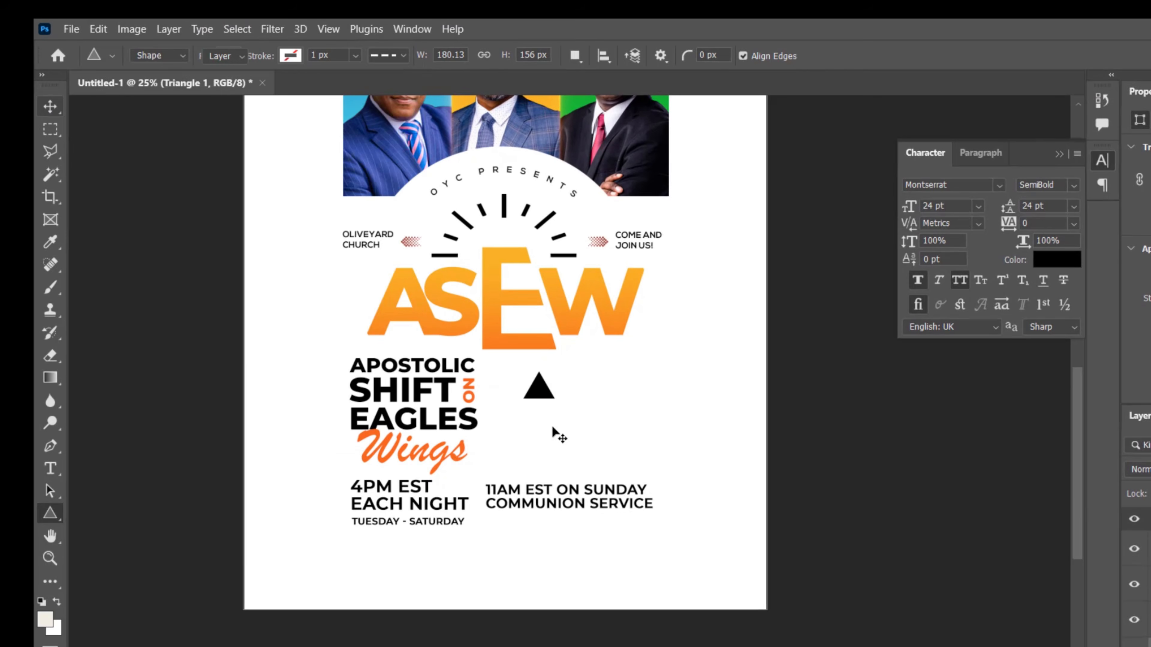
Step: Rotate the triangle 90° so it points right
{"action": "key", "text": "ctrl+t"}
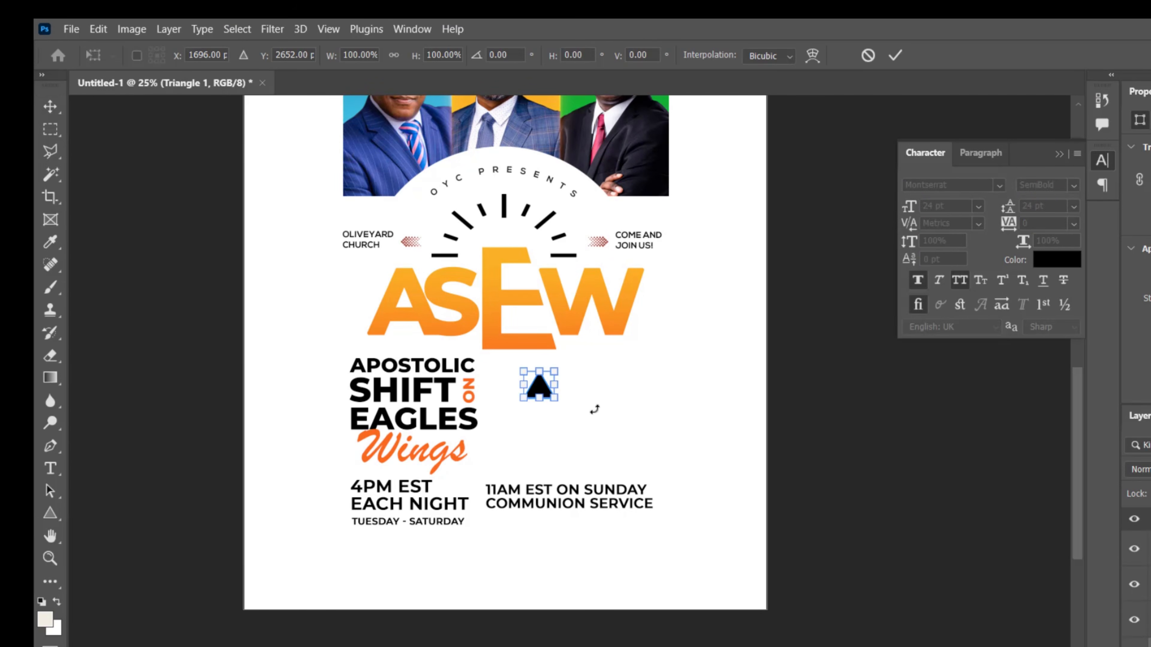
{"action": "left_click_drag", "start_coordinate": [594, 410], "coordinate": [511, 450]}
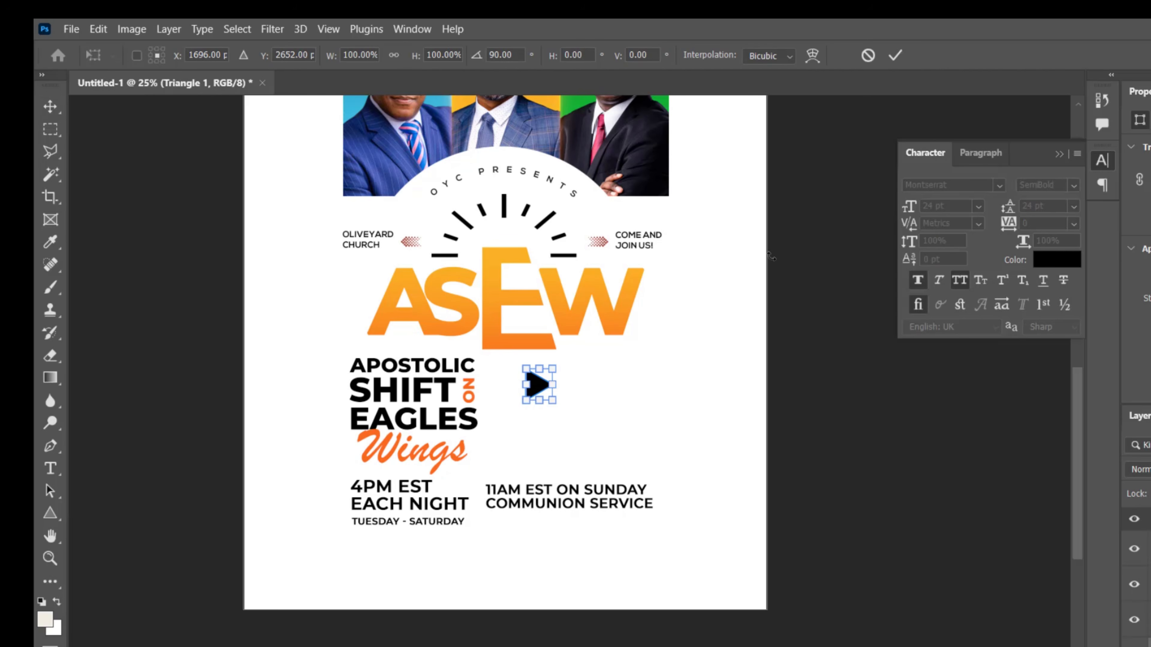
{"action": "left_click", "coordinate": [895, 55]}
Step: Shrink the triangle to about 0.23 by 0.2 in between Each Night and the 11am text, and fill it with the recently used orange
{"action": "left_click_drag", "start_coordinate": [539, 388], "coordinate": [476, 499]}
{"action": "key", "text": "ctrl+t"}
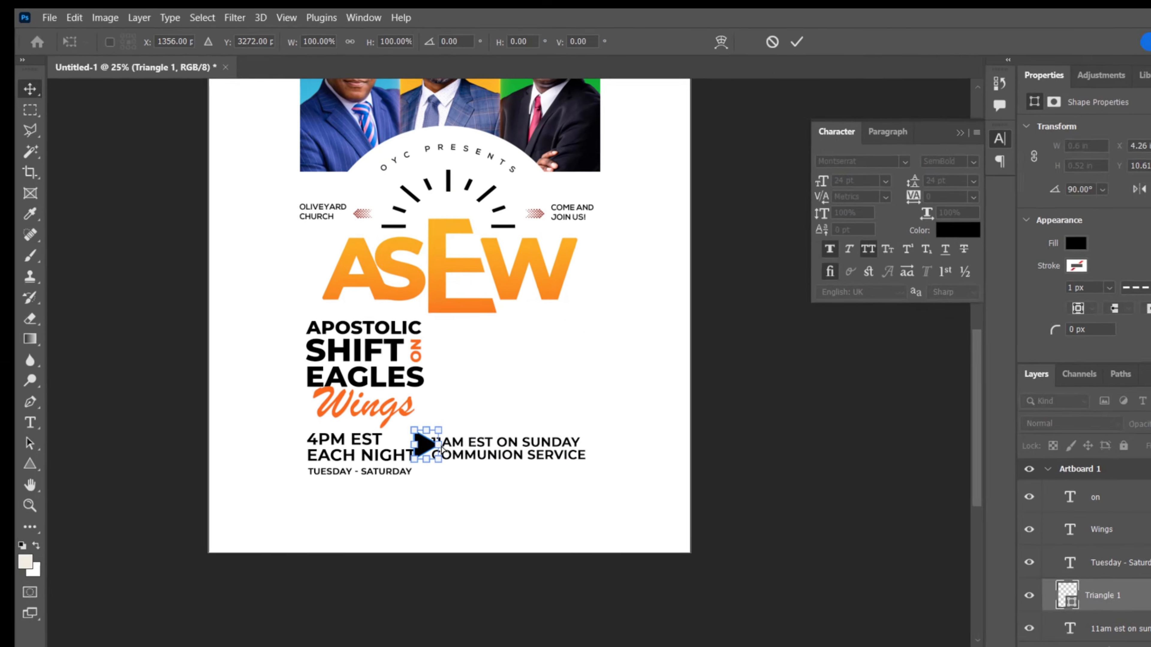
{"action": "key", "text": "Return"}
{"action": "left_click_drag", "start_coordinate": [399, 423], "coordinate": [370, 460]}
{"action": "key", "text": "ctrl+plus"}
{"action": "key", "text": "ctrl+t"}
{"action": "key", "text": "Return"}
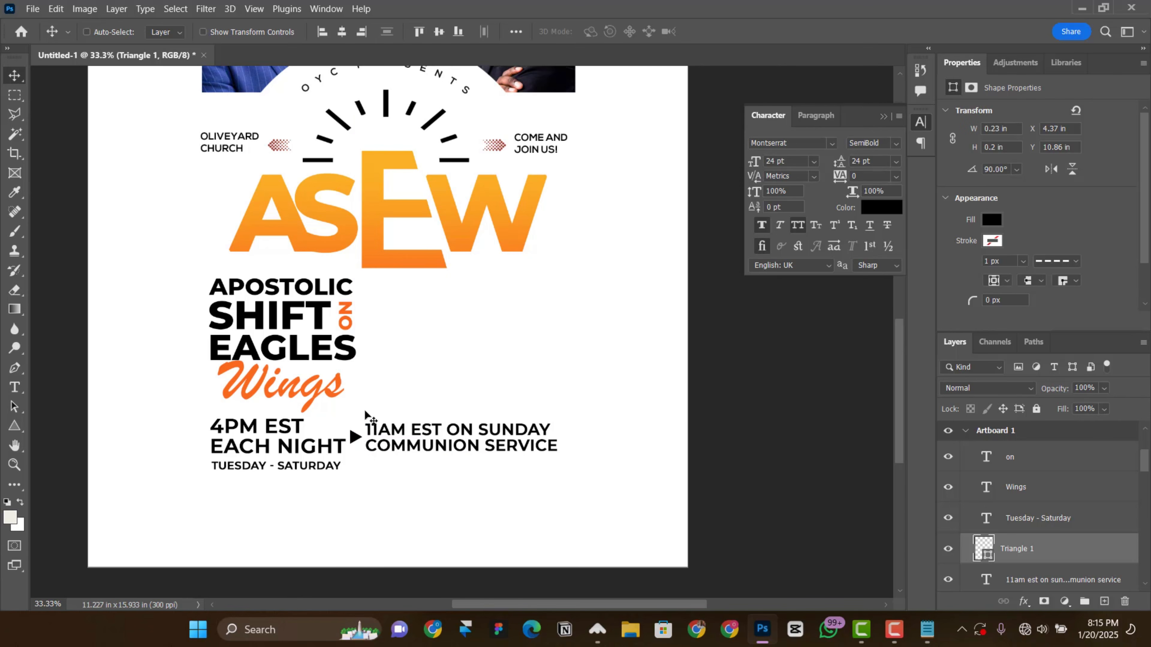
{"action": "left_click", "coordinate": [992, 220]}
{"action": "left_click", "coordinate": [945, 299]}
Step: Nudge the 11am Est on Sunday text slightly to the right, away from the orange triangle
{"action": "key", "text": "ctrl+0"}
{"action": "scroll", "coordinate": [481, 421], "scroll_direction": "down", "scroll_amount": 2}
{"action": "right_click", "coordinate": [481, 433]}
{"action": "left_click", "coordinate": [535, 454]}
{"action": "key", "text": "shift+Left"}
{"action": "key", "text": "shift+Left"}
{"action": "key", "text": "shift+Left"}
{"action": "key", "text": "shift+Left"}
{"action": "key", "text": "shift+Left"}
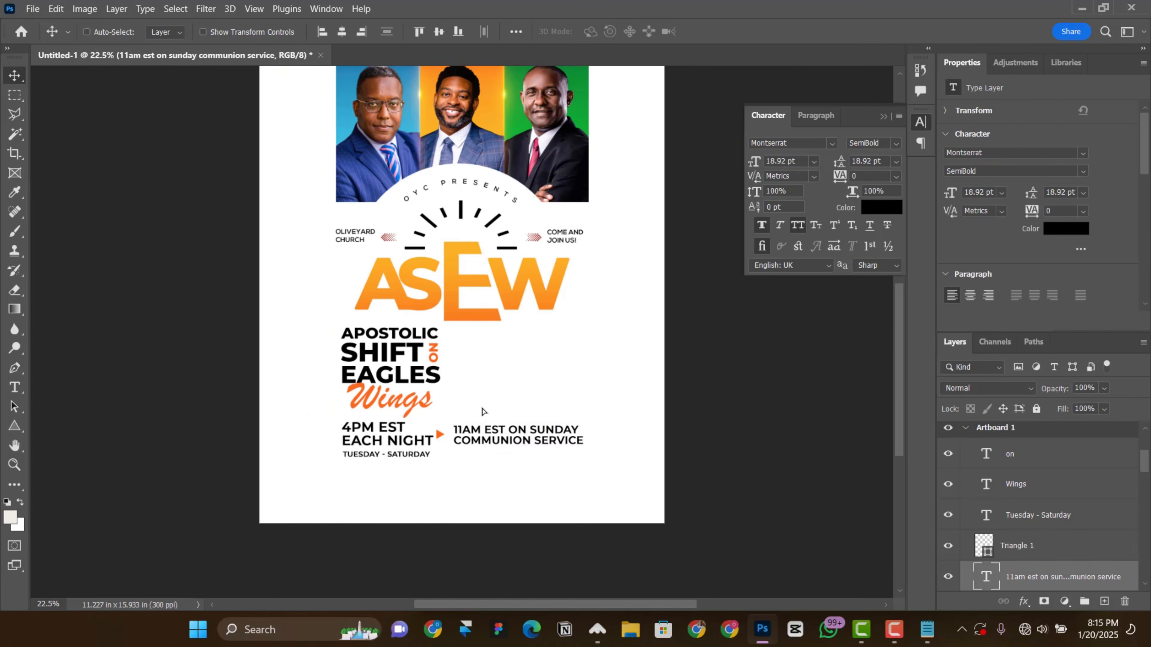
Step: Nudge the orange triangle right to X 4.45 in, centring it between Each Night and the 11am text
{"action": "key", "text": "ctrl+plus"}
{"action": "scroll", "coordinate": [481, 408], "scroll_direction": "down", "scroll_amount": 3}
{"action": "right_click", "coordinate": [436, 300]}
{"action": "left_click", "coordinate": [454, 321]}
{"action": "scroll", "coordinate": [456, 327], "scroll_direction": "up", "scroll_amount": 3}
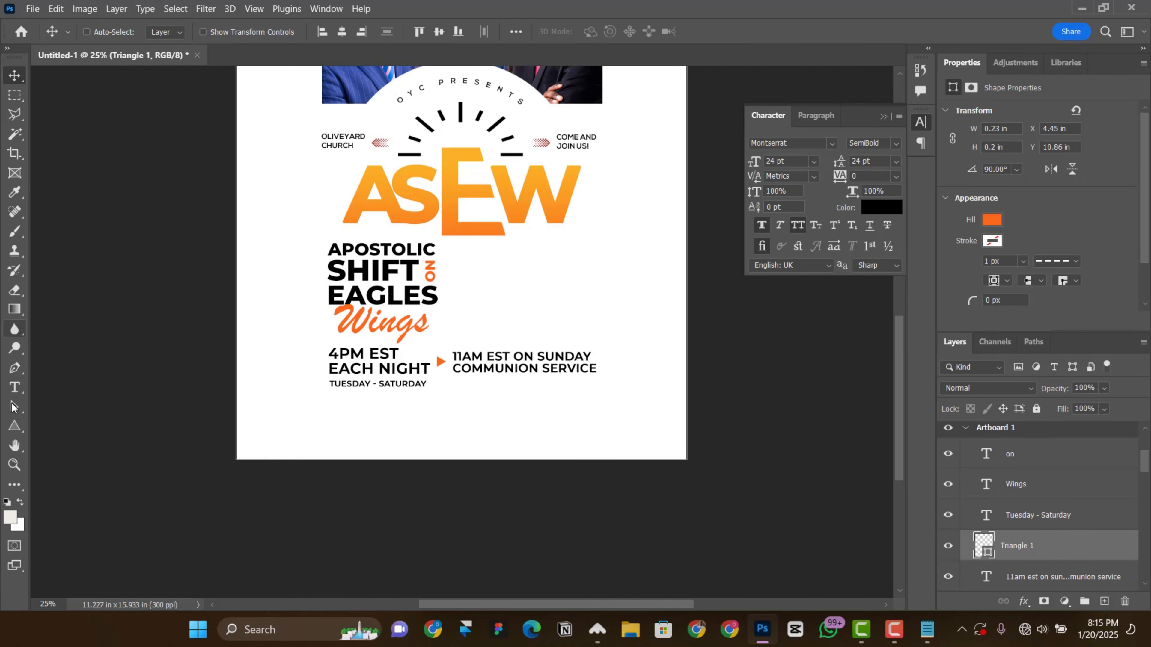
Step: Draw a thin horizontal line about 3.24 in wide above the 11am text and place a duplicate of it below the text
{"action": "right_click", "coordinate": [14, 433]}
{"action": "left_click", "coordinate": [75, 486]}
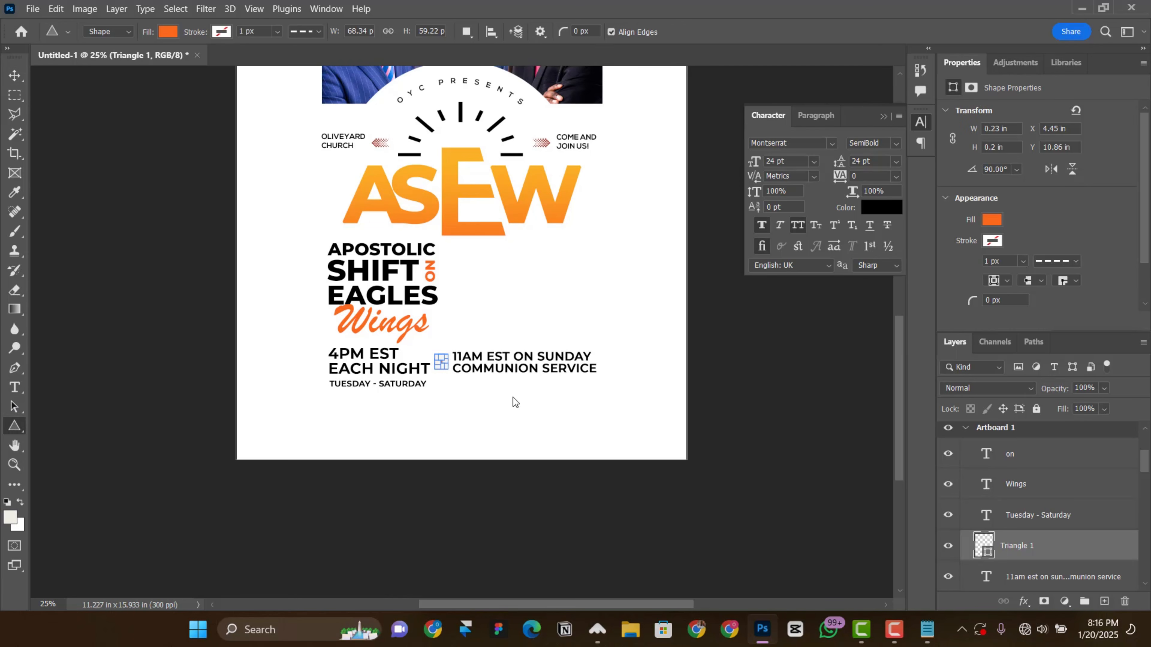
{"action": "left_click", "coordinate": [1063, 519]}
{"action": "left_click_drag", "start_coordinate": [449, 337], "coordinate": [595, 333]}
{"action": "key", "text": "v"}
{"action": "mouse_move", "coordinate": [538, 371]}
{"action": "left_mouse_down"}
{"action": "mouse_move", "coordinate": [537, 404]}
{"action": "mouse_move", "coordinate": [533, 391]}
{"action": "left_mouse_up"}
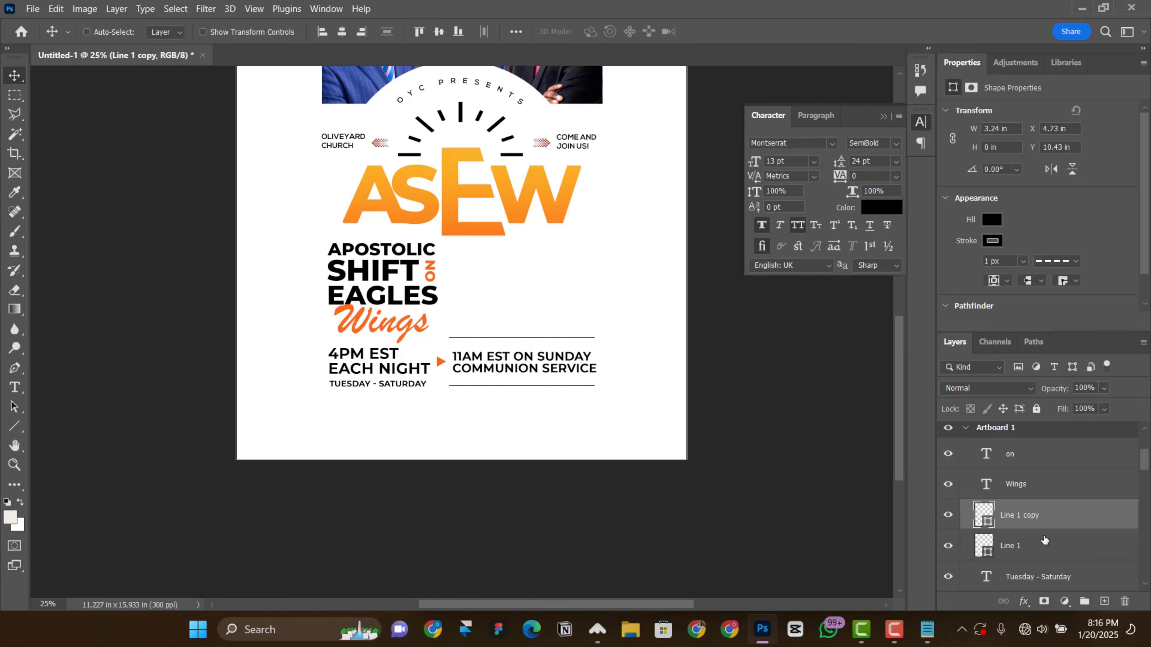
{"action": "left_click", "coordinate": [1045, 542]}
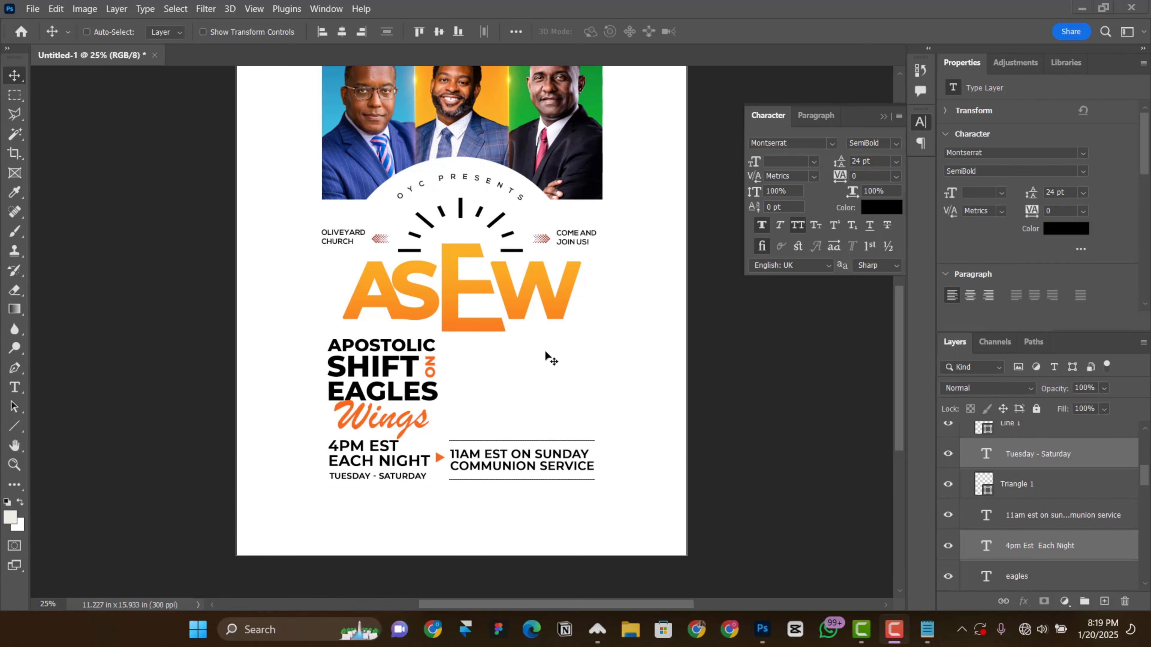
Step: Draw a rectangle about 1002 by 466 px above the upper thin line, right of Shift on Eagles, and remove its stroke
{"action": "scroll", "coordinate": [546, 362], "scroll_direction": "up", "scroll_amount": 1}
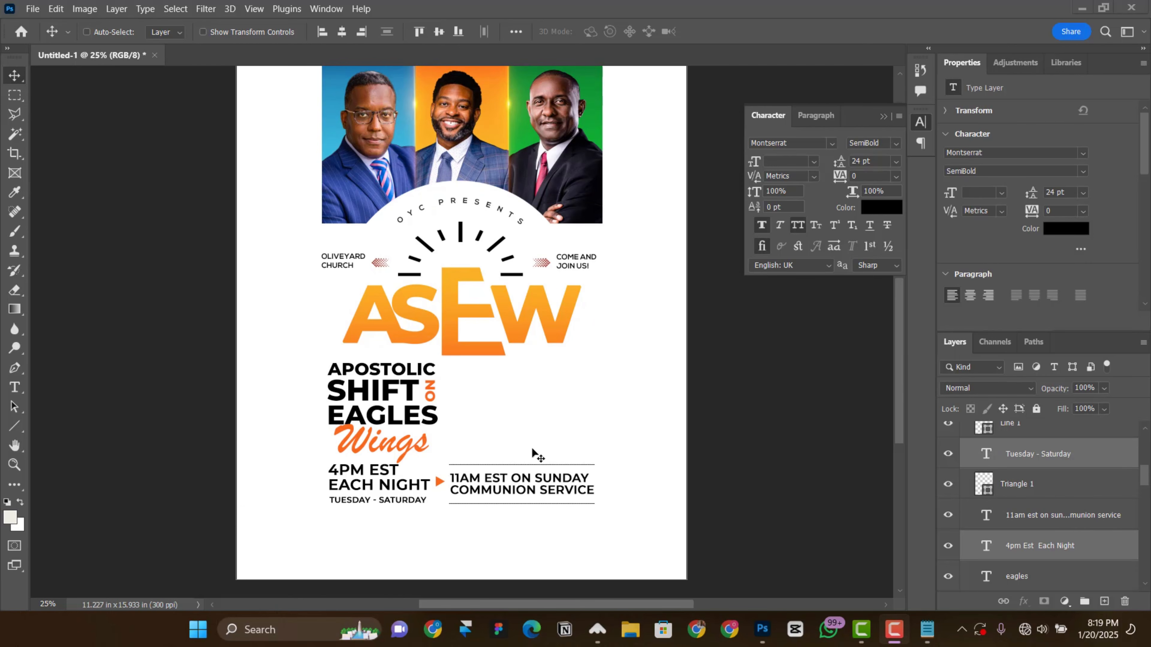
{"action": "key", "text": "ctrl+plus"}
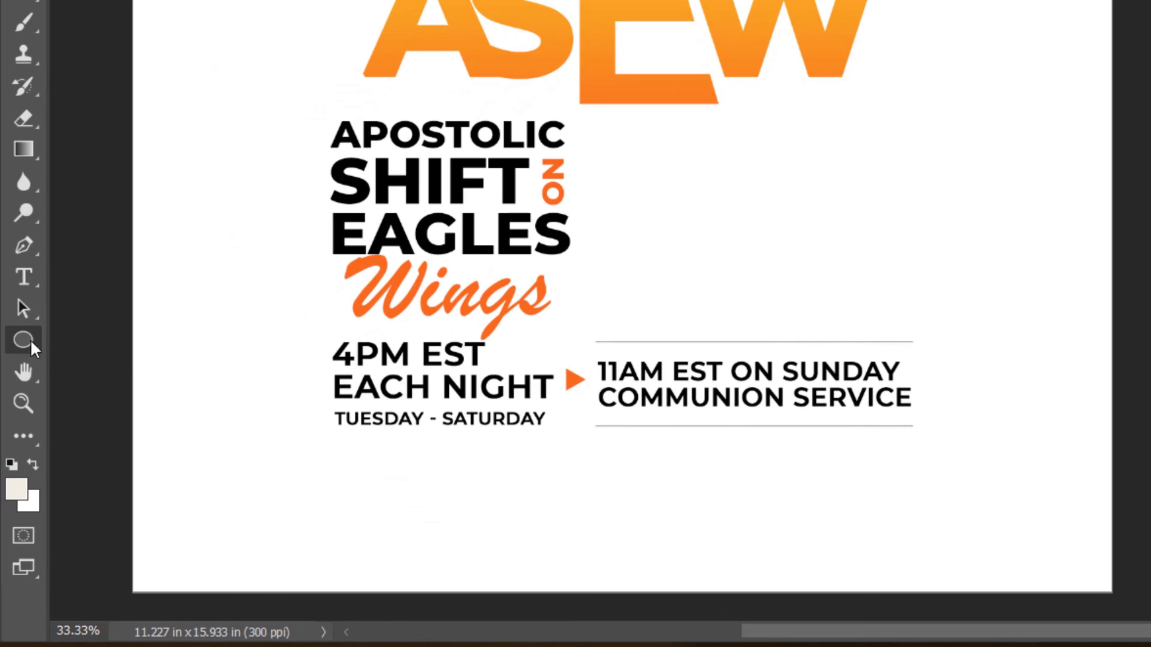
{"action": "right_click", "coordinate": [30, 339]}
{"action": "left_click", "coordinate": [136, 337]}
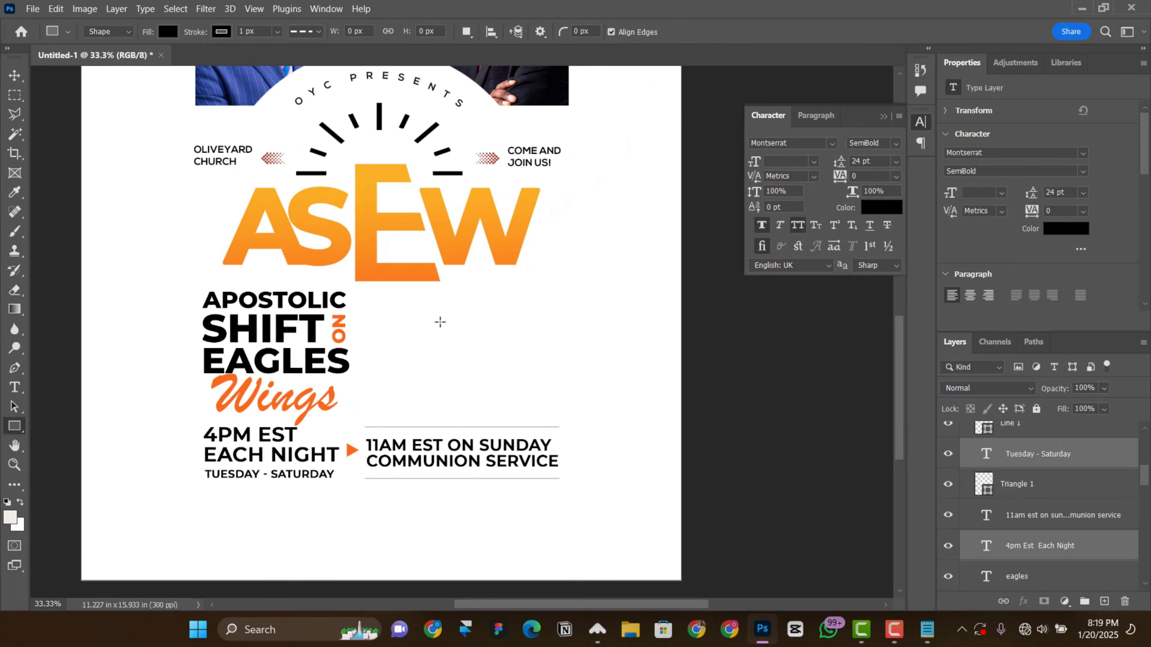
{"action": "left_click_drag", "start_coordinate": [382, 338], "coordinate": [565, 401]}
{"action": "left_click_drag", "start_coordinate": [371, 361], "coordinate": [364, 362]}
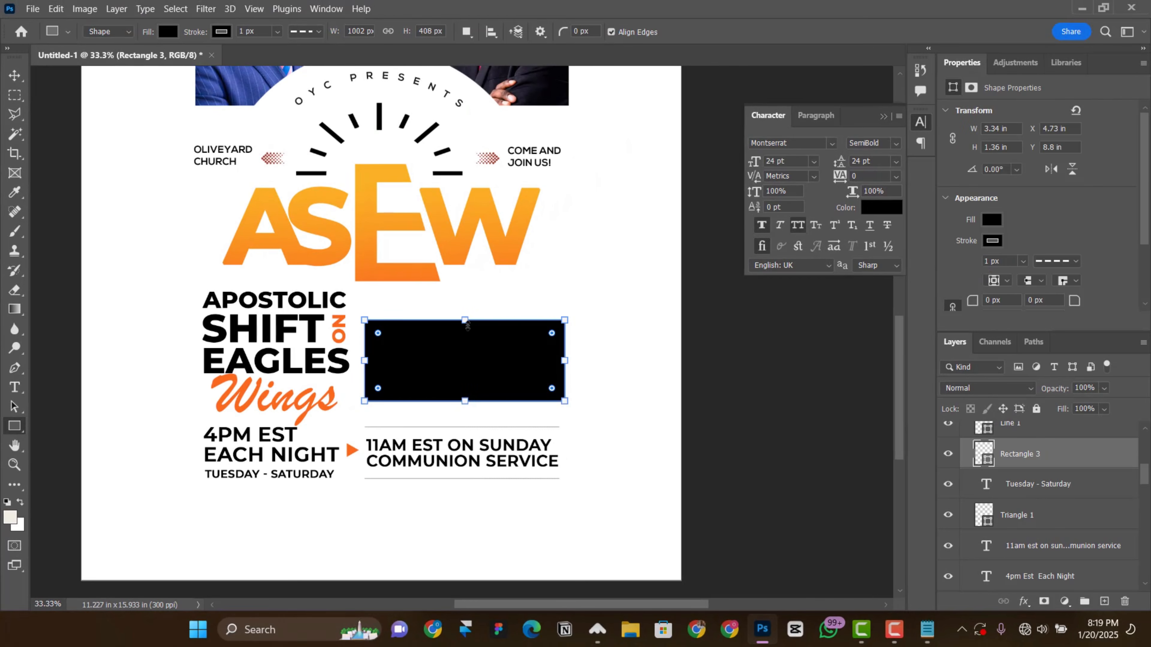
{"action": "left_click_drag", "start_coordinate": [461, 320], "coordinate": [459, 308]}
{"action": "left_click", "coordinate": [221, 32]}
{"action": "left_click", "coordinate": [139, 59]}
Step: Change the new rectangle's fill from solid black to a linear gradient
{"action": "left_click", "coordinate": [991, 220]}
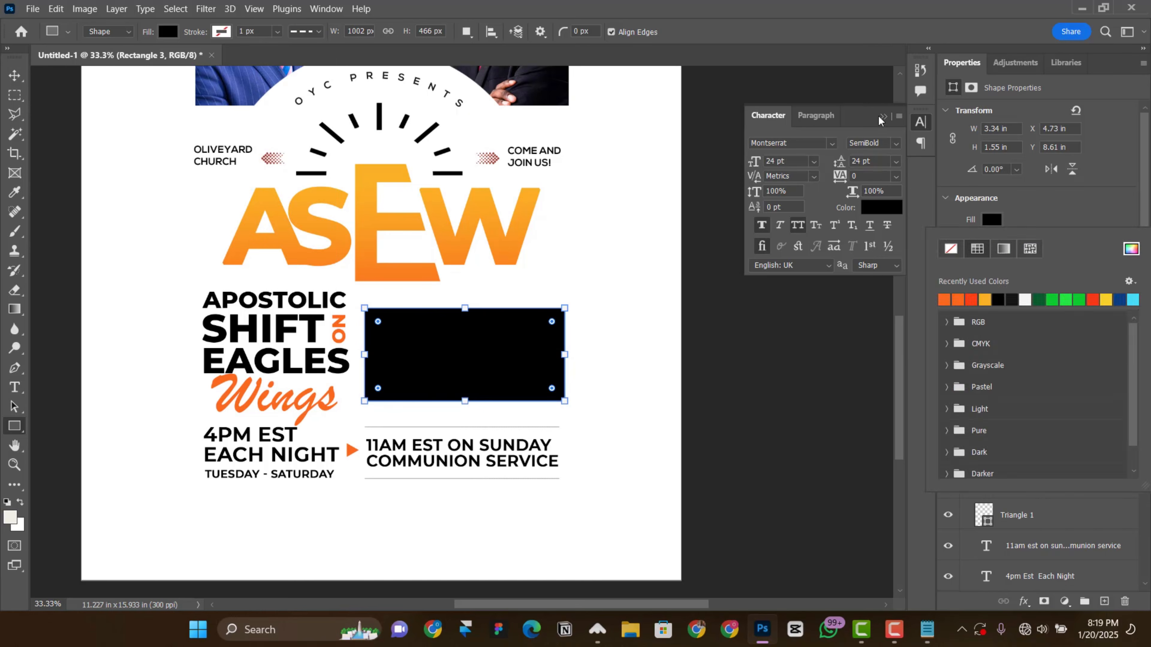
{"action": "left_click", "coordinate": [883, 117]}
{"action": "key", "text": "ctrl+minus"}
{"action": "scroll", "coordinate": [490, 419], "scroll_direction": "up", "scroll_amount": 3}
{"action": "left_click", "coordinate": [991, 220]}
{"action": "left_click", "coordinate": [1004, 249]}
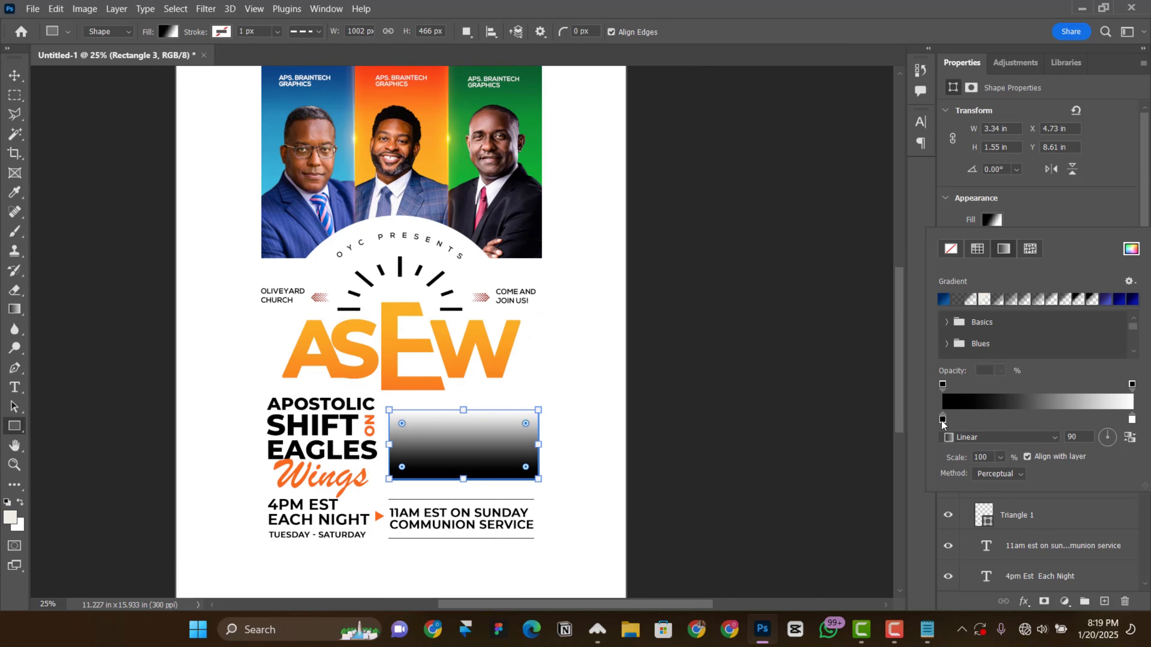
Step: Set the gradient's stops to red-orange sampled from the middle portrait's background and yellow-orange sampled from the top of the ASEW title's E
{"action": "double_click", "coordinate": [943, 420]}
{"action": "double_click", "coordinate": [768, 404]}
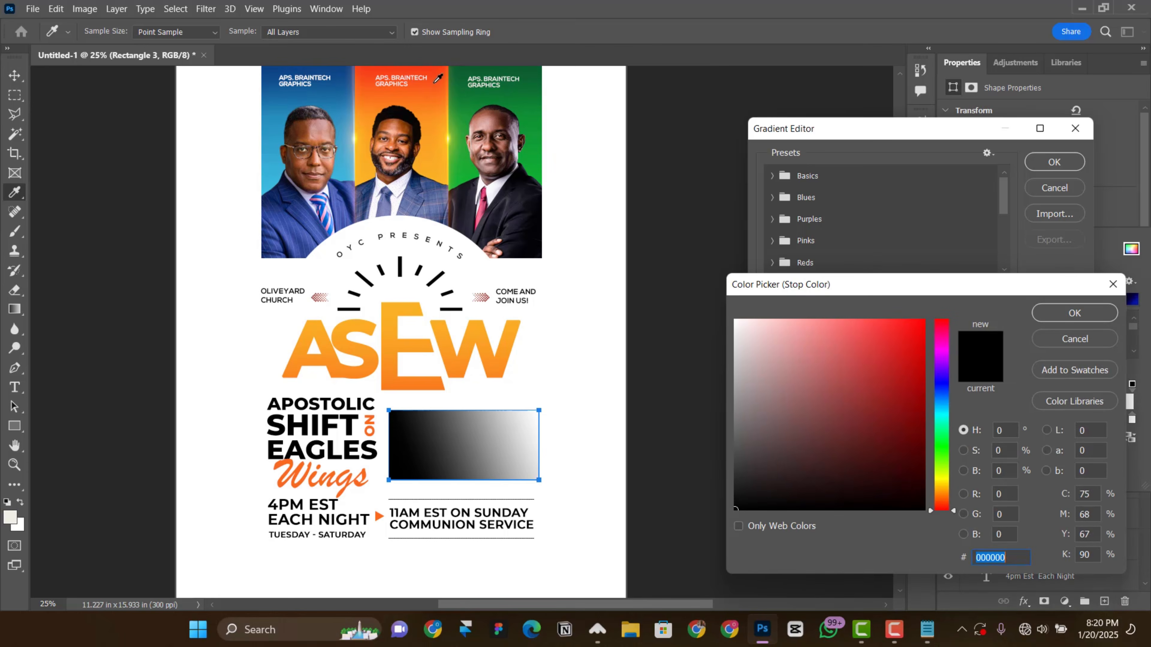
{"action": "left_click", "coordinate": [391, 95]}
{"action": "left_click", "coordinate": [1074, 314]}
{"action": "left_click", "coordinate": [842, 472]}
{"action": "left_click", "coordinate": [401, 314]}
{"action": "left_click", "coordinate": [1074, 314]}
{"action": "left_click", "coordinate": [1055, 162]}
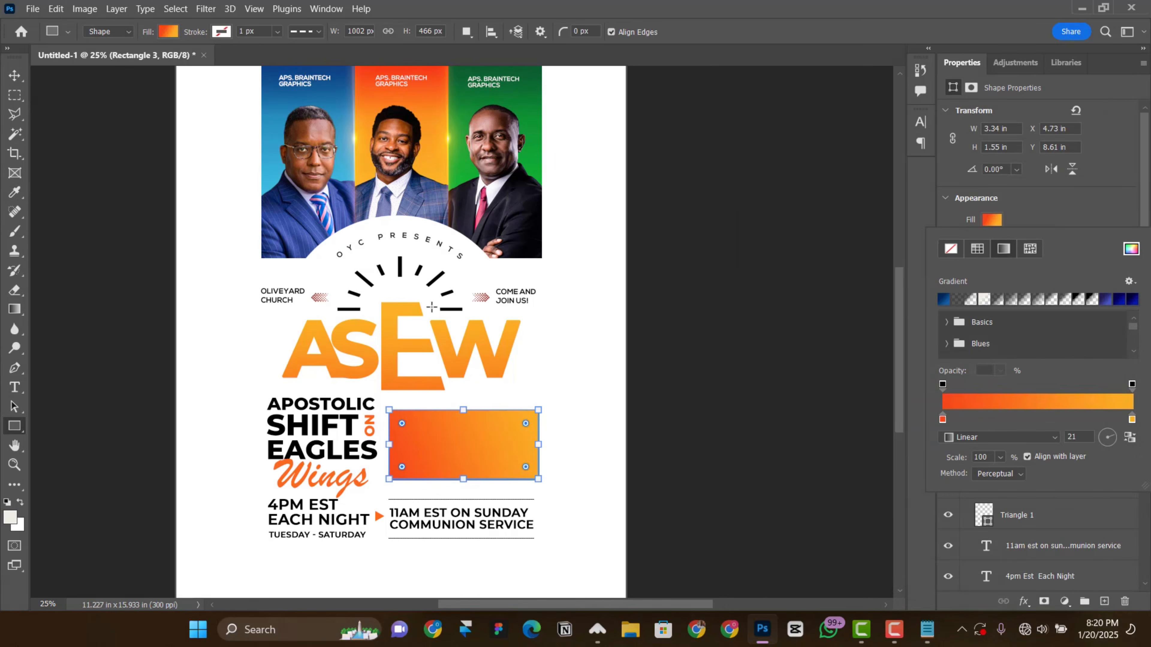
Step: Round all four corners of the gradient rectangle to 40 px and shift it slightly right
{"action": "left_click", "coordinate": [15, 75]}
{"action": "scroll", "coordinate": [501, 453], "scroll_direction": "down", "scroll_amount": 3}
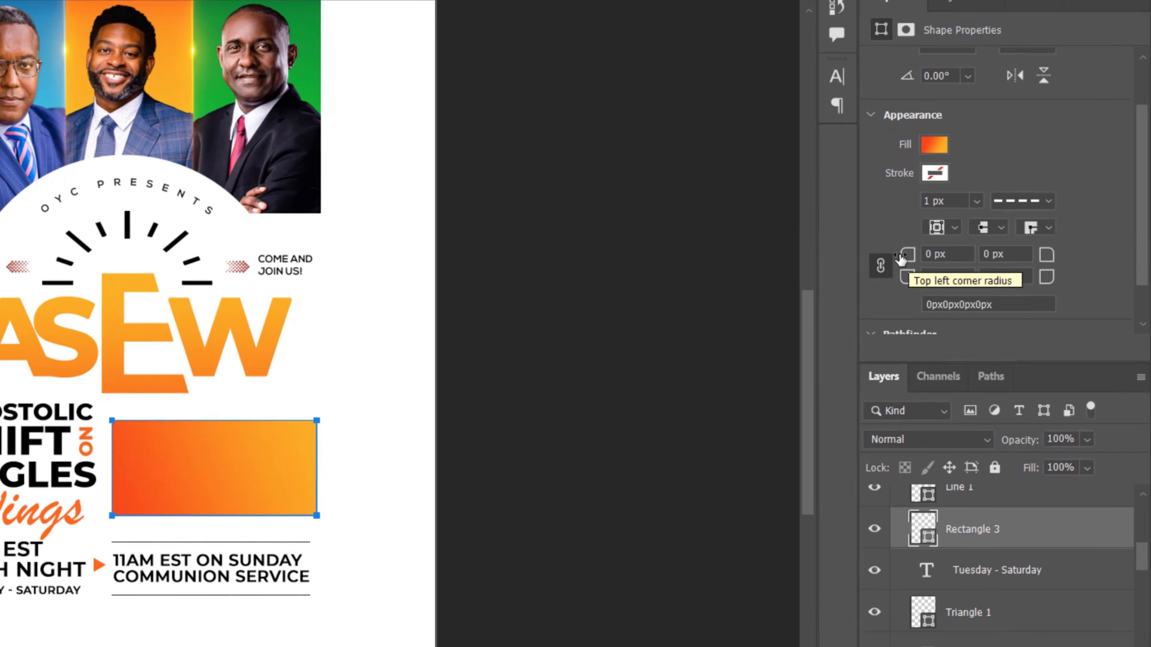
{"action": "left_click_drag", "start_coordinate": [973, 253], "coordinate": [973, 254]}
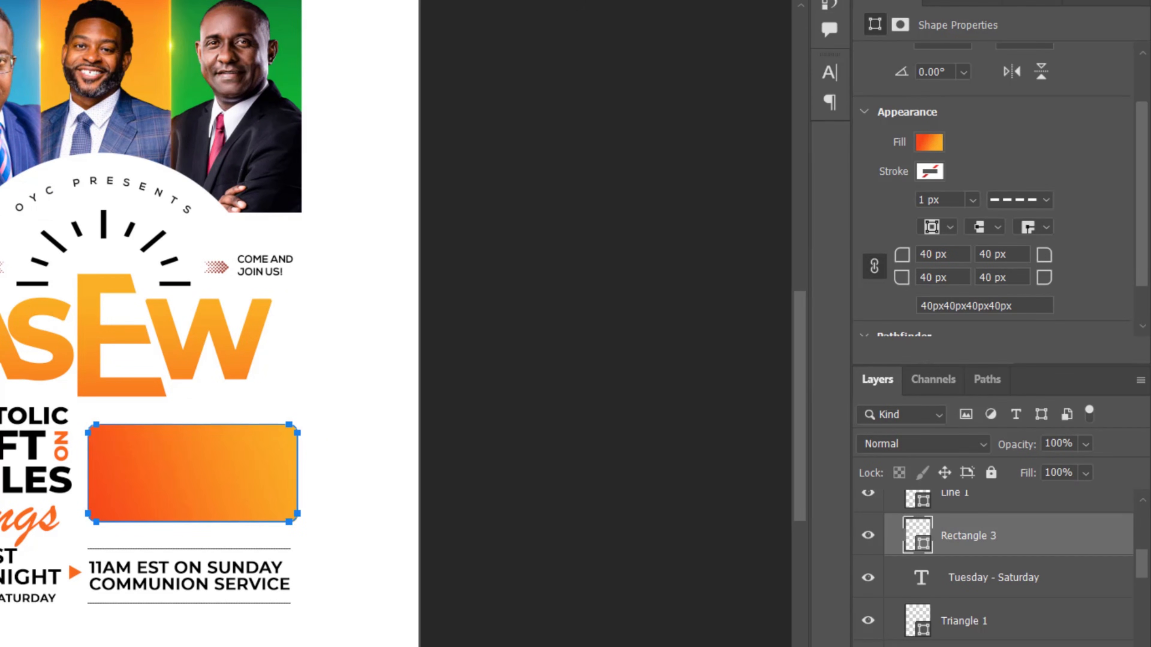
{"action": "left_click_drag", "start_coordinate": [1, 329], "coordinate": [4, 329]}
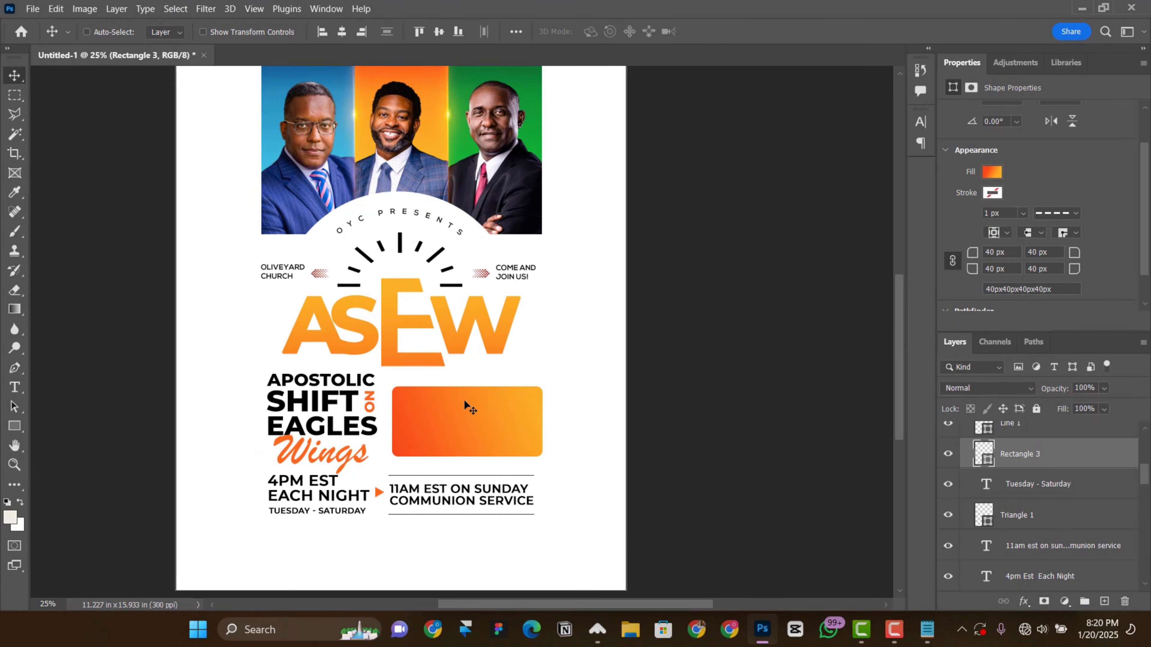
Step: Duplicate the 11AM EST ON SUNDAY COMMUNION SERVICE text into the gradient box and bring the copy to the front
{"action": "right_click", "coordinate": [439, 493]}
{"action": "left_click", "coordinate": [482, 511]}
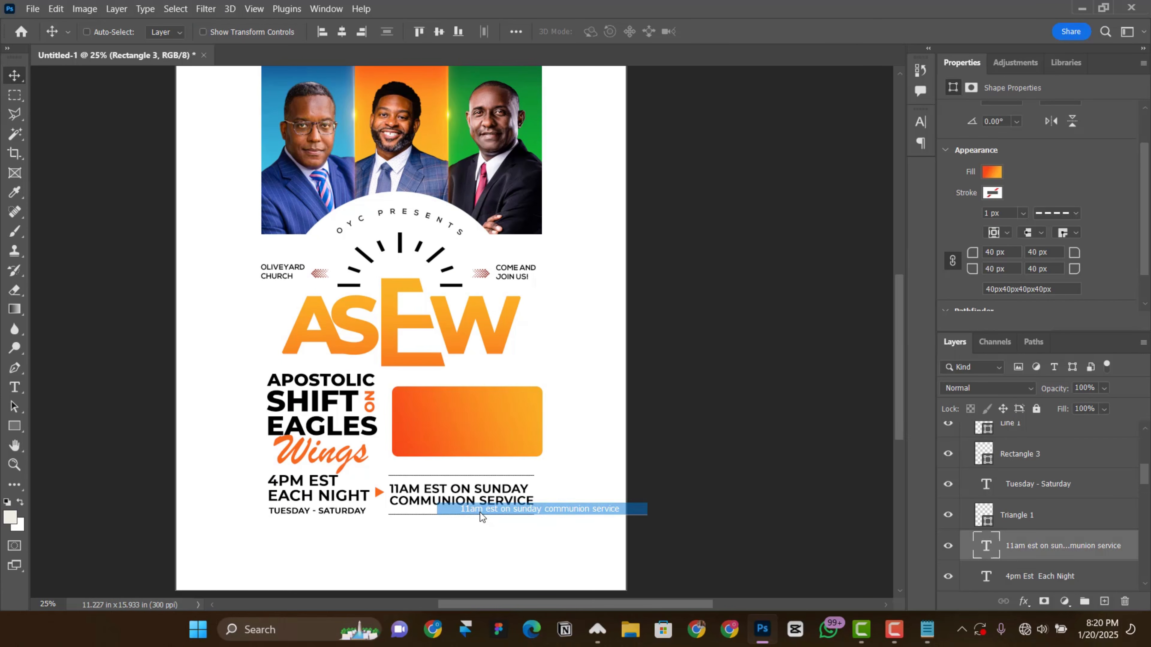
{"action": "left_click_drag", "start_coordinate": [473, 448], "coordinate": [479, 433]}
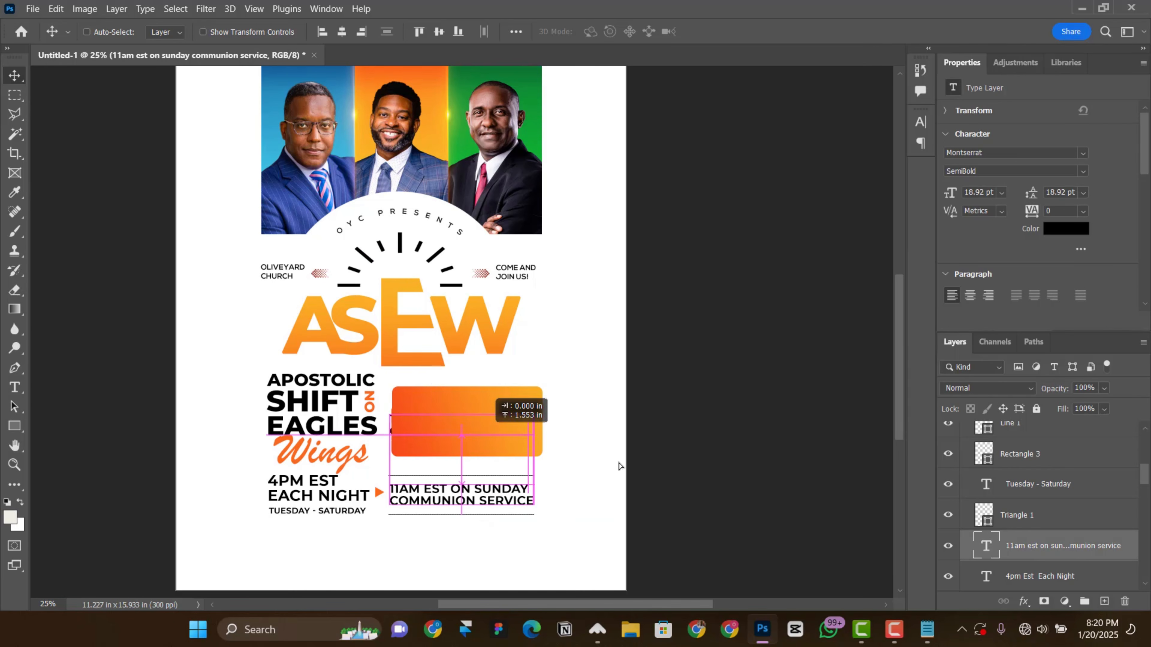
{"action": "key", "text": "ctrl+shift+bracketright"}
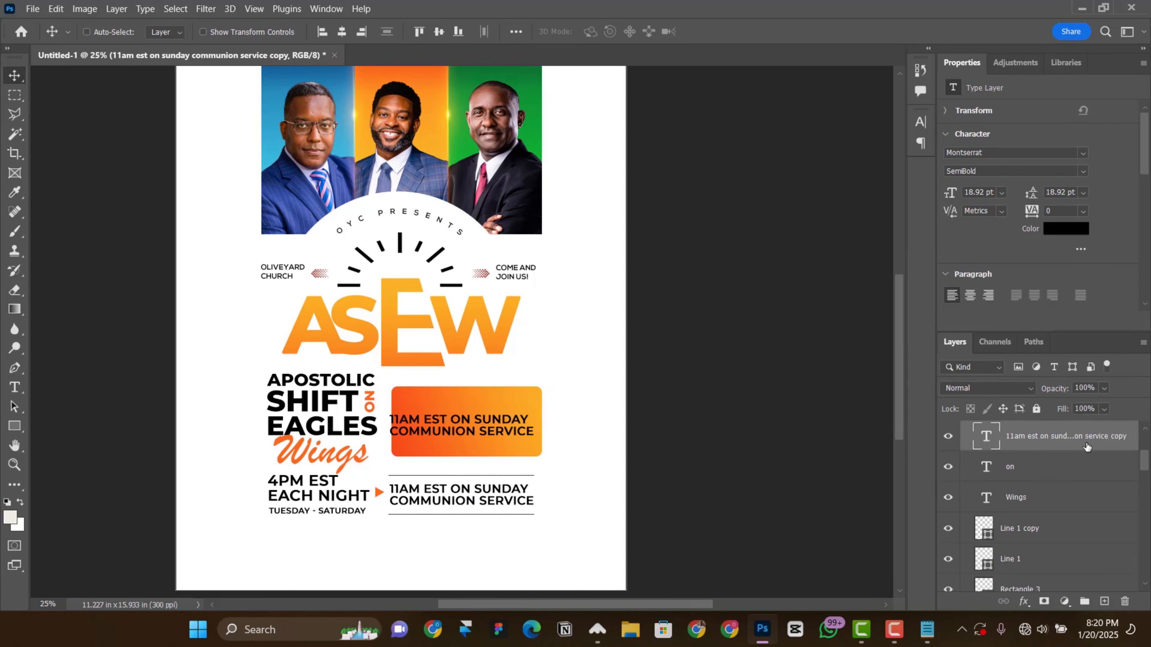
Step: Replace the copied text in the gradient box with the two lines Tue. 2nd / Sun. 7th copied from the text notes
{"action": "double_click", "coordinate": [993, 440]}
{"action": "left_click", "coordinate": [927, 629]}
{"action": "left_click", "coordinate": [562, 301]}
{"action": "left_click_drag", "start_coordinate": [435, 154], "coordinate": [490, 167]}
{"action": "key", "text": "ctrl+c"}
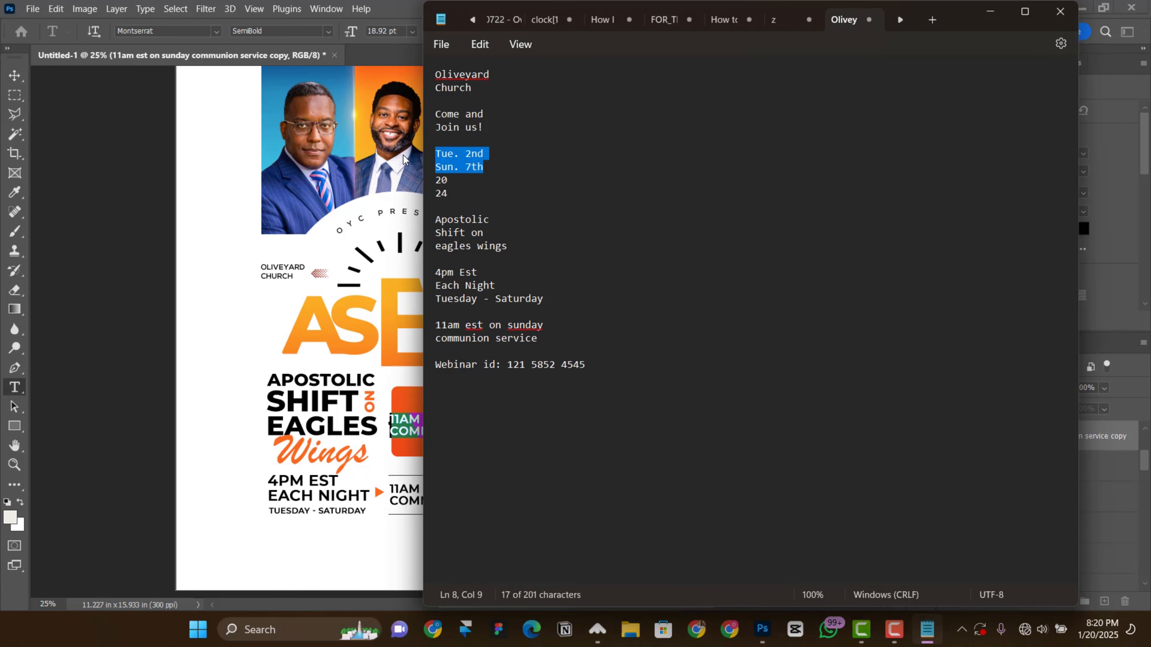
{"action": "left_click", "coordinate": [351, 214]}
{"action": "key", "text": "ctrl+v"}
{"action": "key", "text": "ctrl+Return"}
{"action": "key", "text": "v"}
{"action": "scroll", "coordinate": [439, 398], "scroll_direction": "down", "scroll_amount": 3}
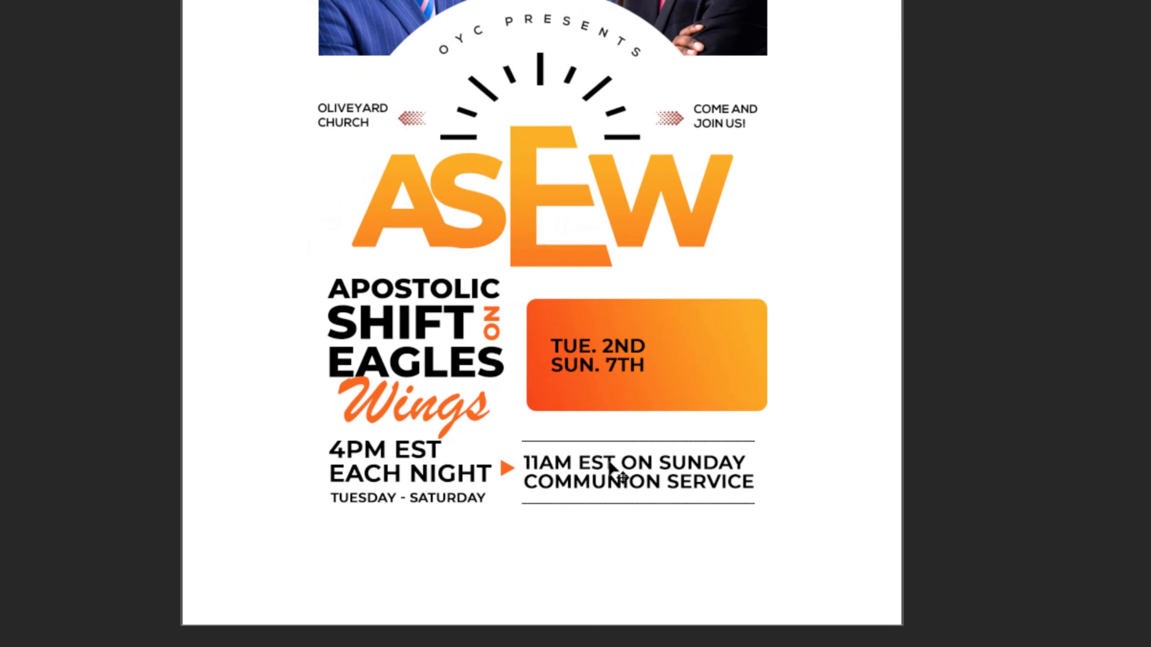
Step: Recolour 11AM EST in the communion service text dark green (#206508), based on the third portrait's green background
{"action": "double_click", "coordinate": [610, 463]}
{"action": "left_click_drag", "start_coordinate": [609, 464], "coordinate": [487, 446]}
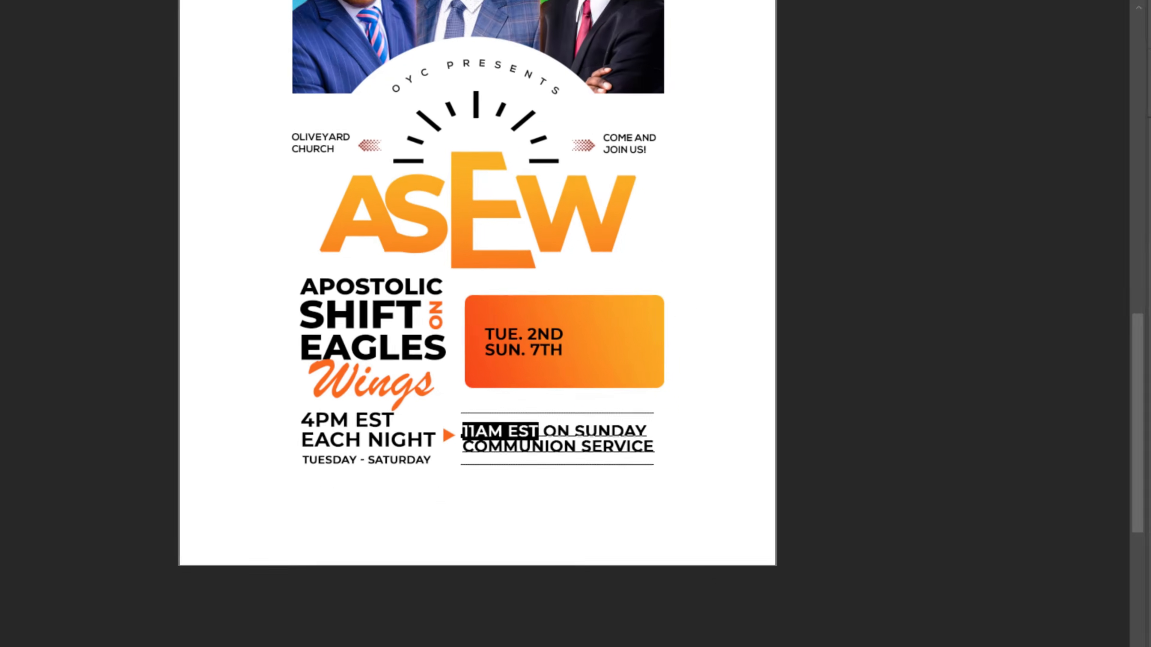
{"action": "left_click", "coordinate": [600, 32]}
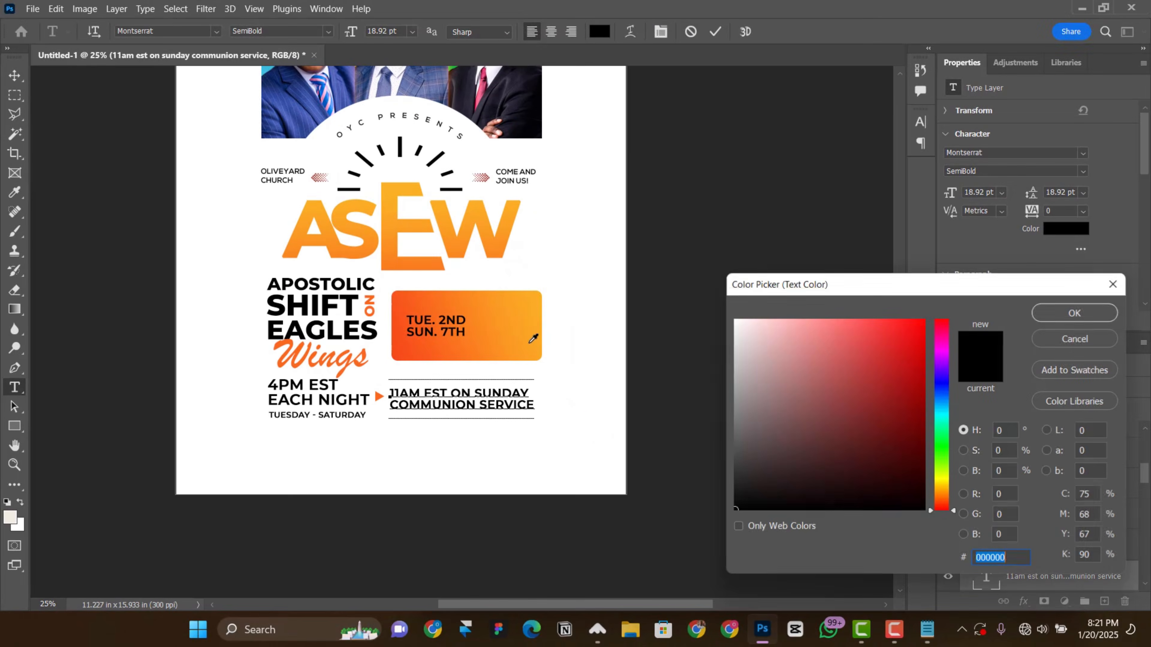
{"action": "left_click", "coordinate": [454, 68]}
{"action": "left_click_drag", "start_coordinate": [899, 389], "coordinate": [912, 433]}
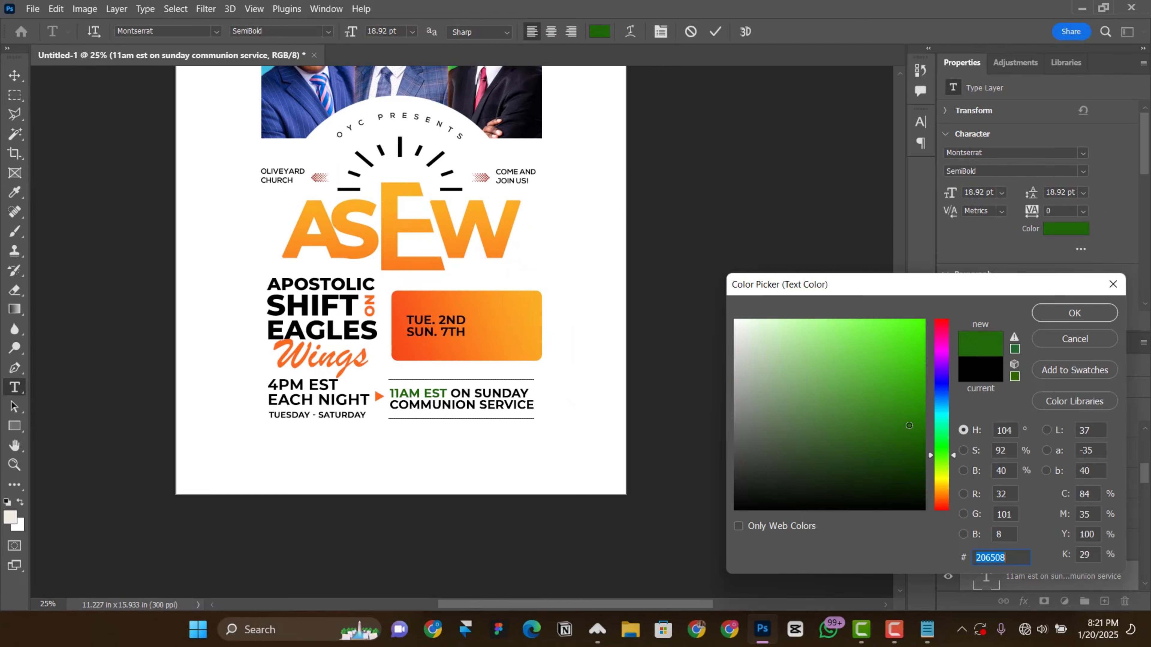
{"action": "left_click", "coordinate": [1074, 313]}
Step: Give the green 11AM EST words a heavier Montserrat weight and commit the text edit
{"action": "left_click", "coordinate": [921, 121]}
{"action": "left_click", "coordinate": [1083, 171]}
{"action": "left_click", "coordinate": [988, 329]}
{"action": "left_click", "coordinate": [715, 32]}
{"action": "key", "text": "v"}
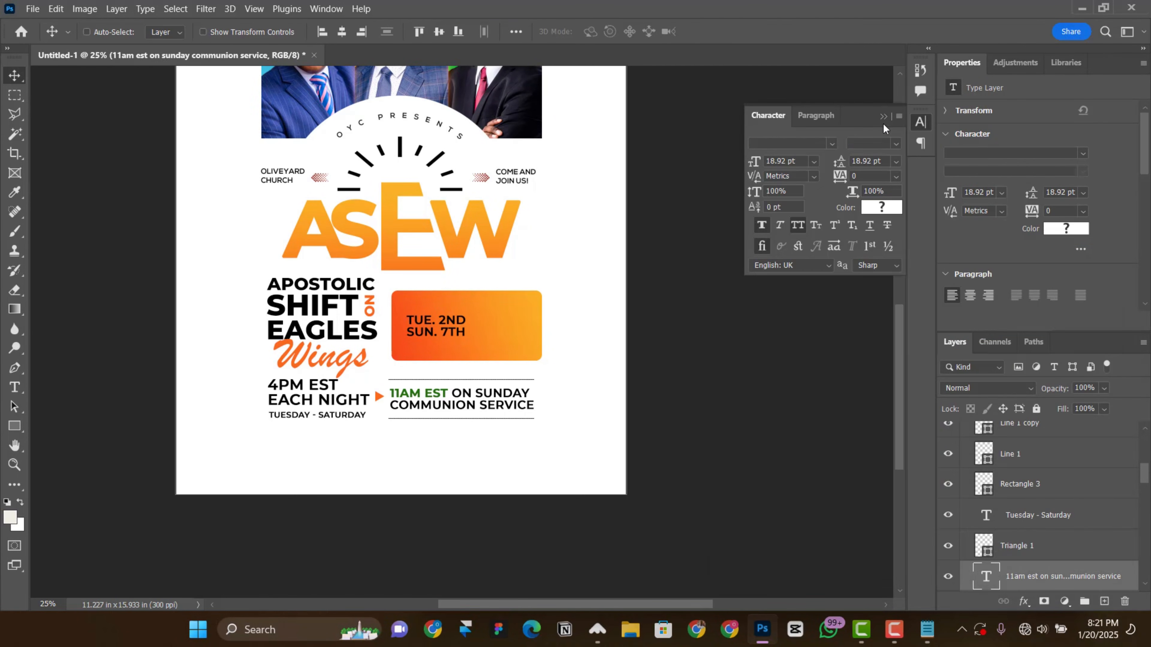
{"action": "left_click", "coordinate": [884, 117]}
Step: Set the Tue. 2nd Sun. 7th text to 24 pt with Auto leading
{"action": "scroll", "coordinate": [566, 344], "scroll_direction": "up", "scroll_amount": 2}
{"action": "scroll", "coordinate": [568, 353], "scroll_direction": "up", "scroll_amount": 3}
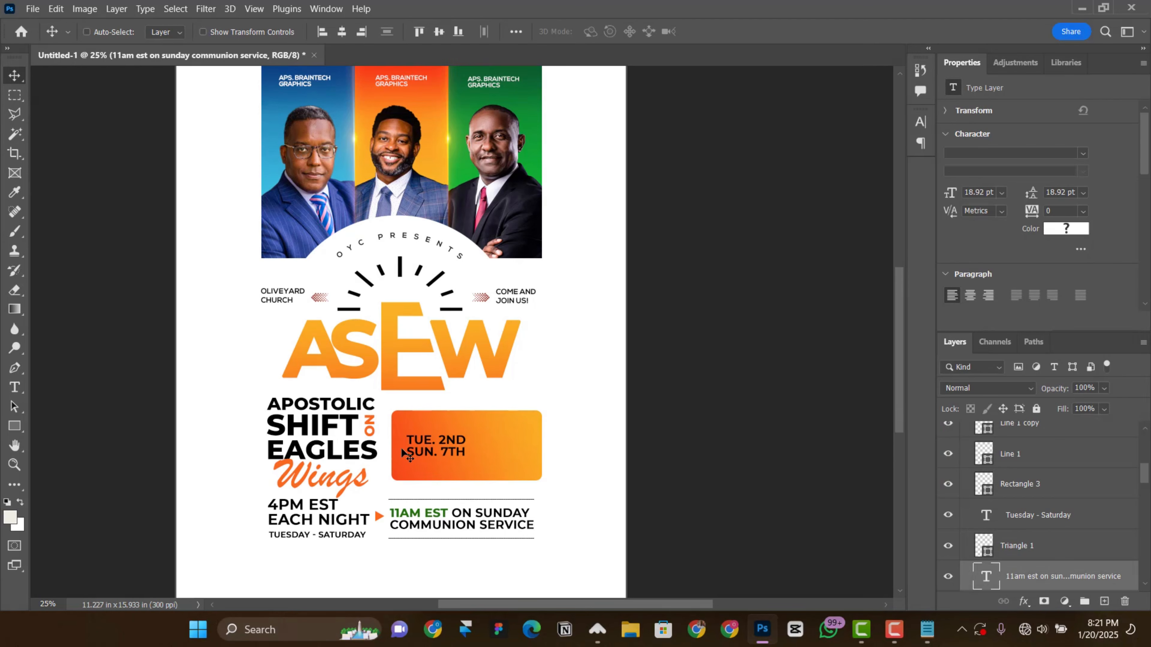
{"action": "scroll", "coordinate": [433, 430], "scroll_direction": "down", "scroll_amount": 3}
{"action": "right_click", "coordinate": [439, 387]}
{"action": "left_click", "coordinate": [485, 405]}
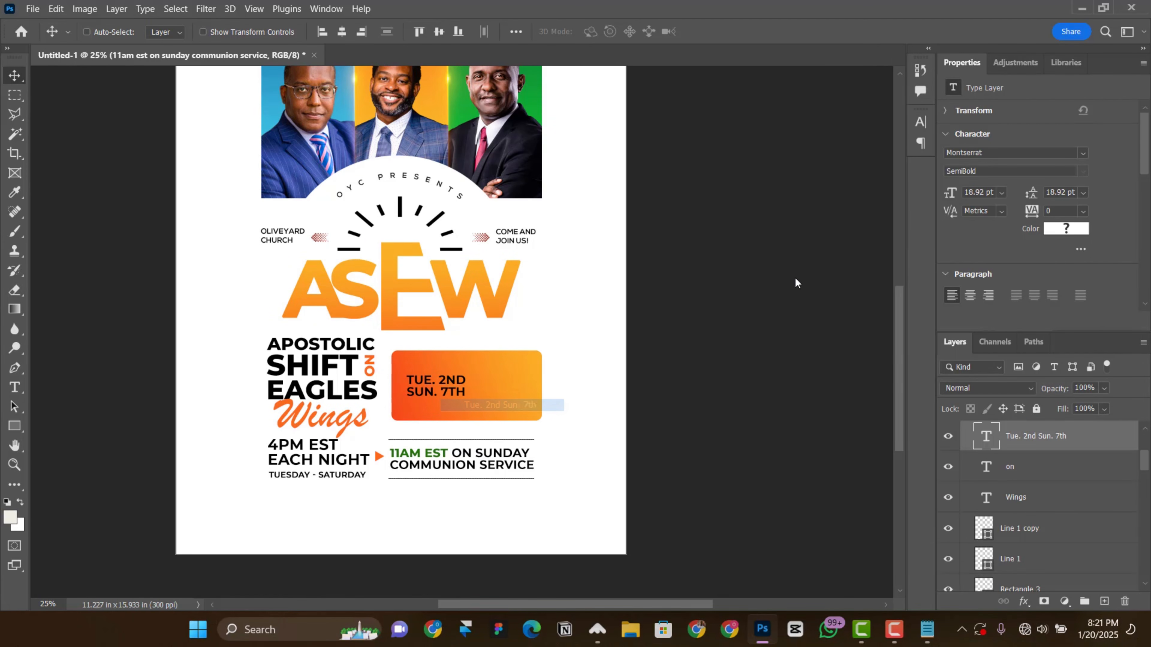
{"action": "left_click_drag", "start_coordinate": [949, 193], "coordinate": [954, 194]}
{"action": "left_click", "coordinate": [1083, 193]}
{"action": "left_click", "coordinate": [1064, 205]}
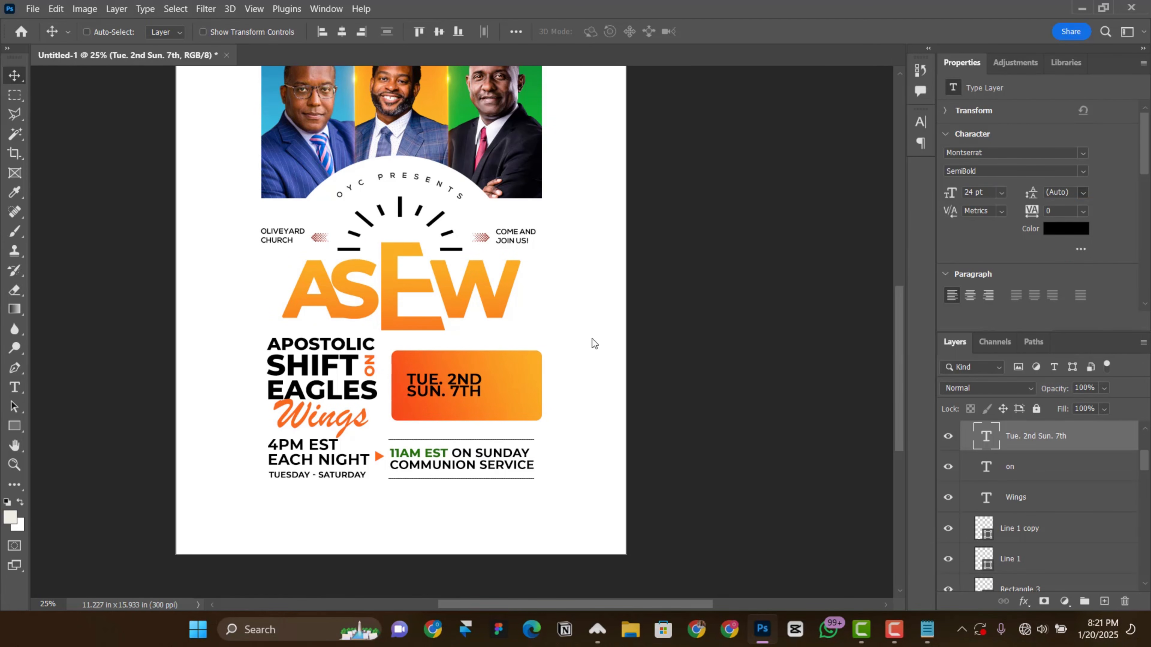
Step: Duplicate the date text, replace the copy with 20 / 24 from the text notes, and place it beside the dates
{"action": "left_click_drag", "start_coordinate": [443, 393], "coordinate": [486, 393], "text": "alt"}
{"action": "left_click", "coordinate": [926, 631]}
{"action": "left_click_drag", "start_coordinate": [432, 179], "coordinate": [432, 189]}
{"action": "key", "text": "ctrl+c"}
{"action": "key", "text": "alt+Tab"}
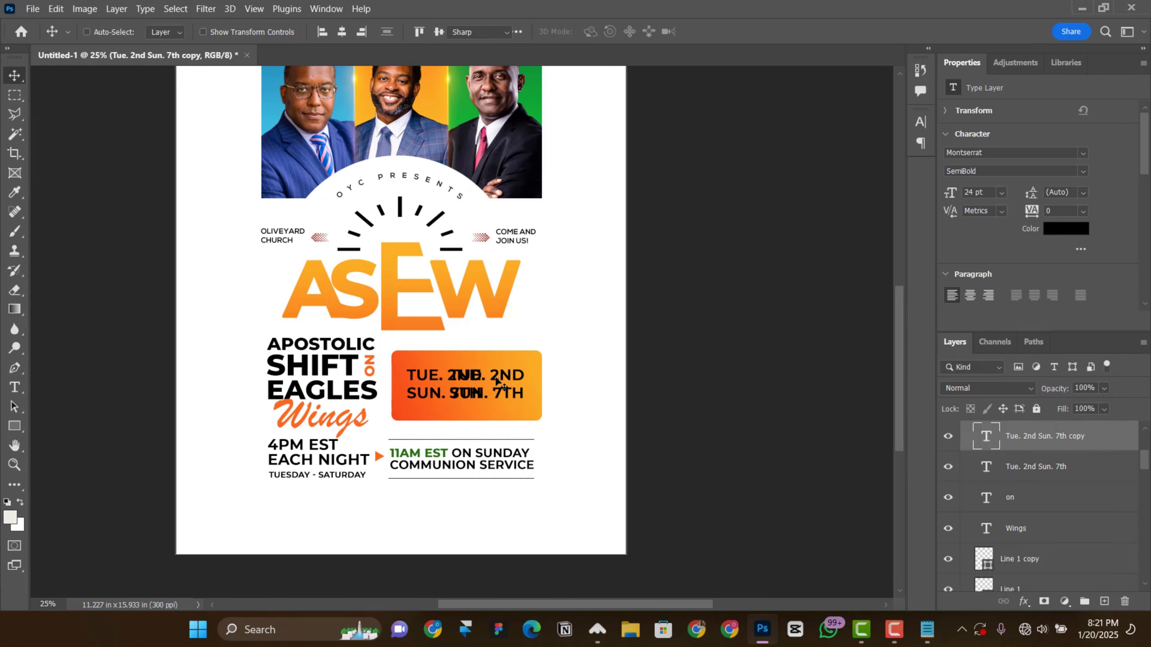
{"action": "double_click", "coordinate": [502, 384]}
{"action": "key", "text": "ctrl+v"}
{"action": "key", "text": "ctrl+Return"}
{"action": "left_click_drag", "start_coordinate": [479, 397], "coordinate": [526, 397]}
Step: Set both date texts to 28 pt and nudge the 20 / 24 text right to widen the gap
{"action": "left_click", "coordinate": [1042, 467], "text": "shift"}
{"action": "double_click", "coordinate": [973, 193]}
{"action": "type", "text": "28"}
{"action": "key", "text": "Return"}
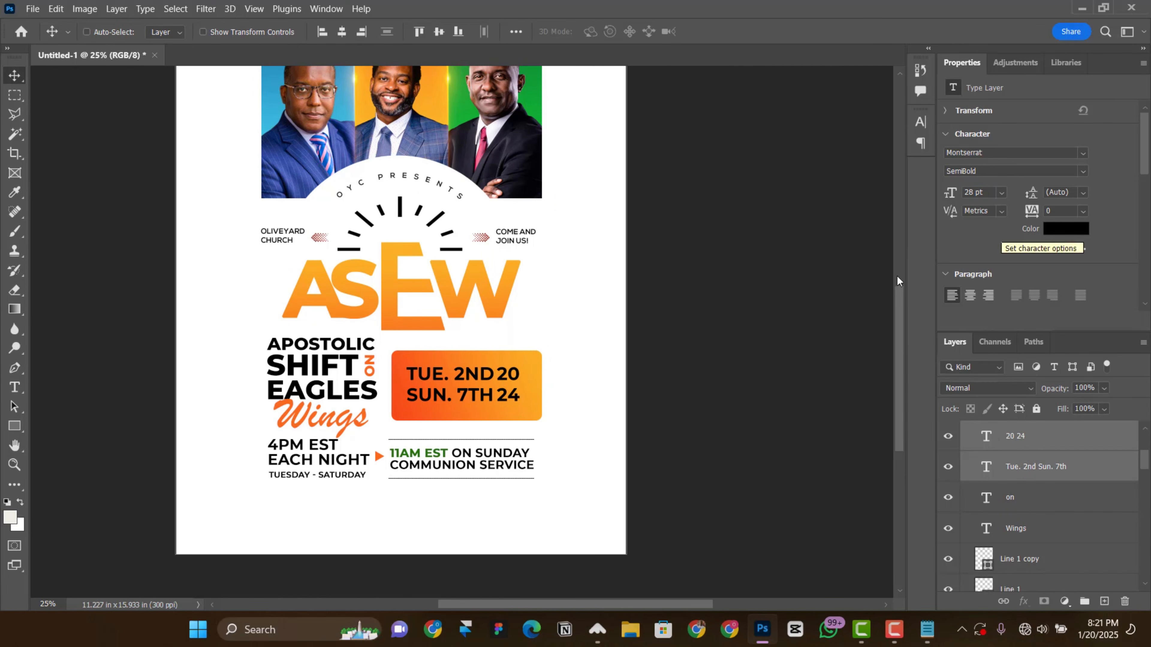
{"action": "right_click", "coordinate": [508, 387]}
{"action": "left_click", "coordinate": [528, 405]}
{"action": "key", "text": "shift+Right"}
{"action": "key", "text": "shift+Right"}
Step: Align both date texts with the gradient rectangle by their vertical centers
{"action": "left_click", "coordinate": [1027, 470], "text": "ctrl"}
{"action": "scroll", "coordinate": [1029, 526], "scroll_direction": "up", "scroll_amount": 4}
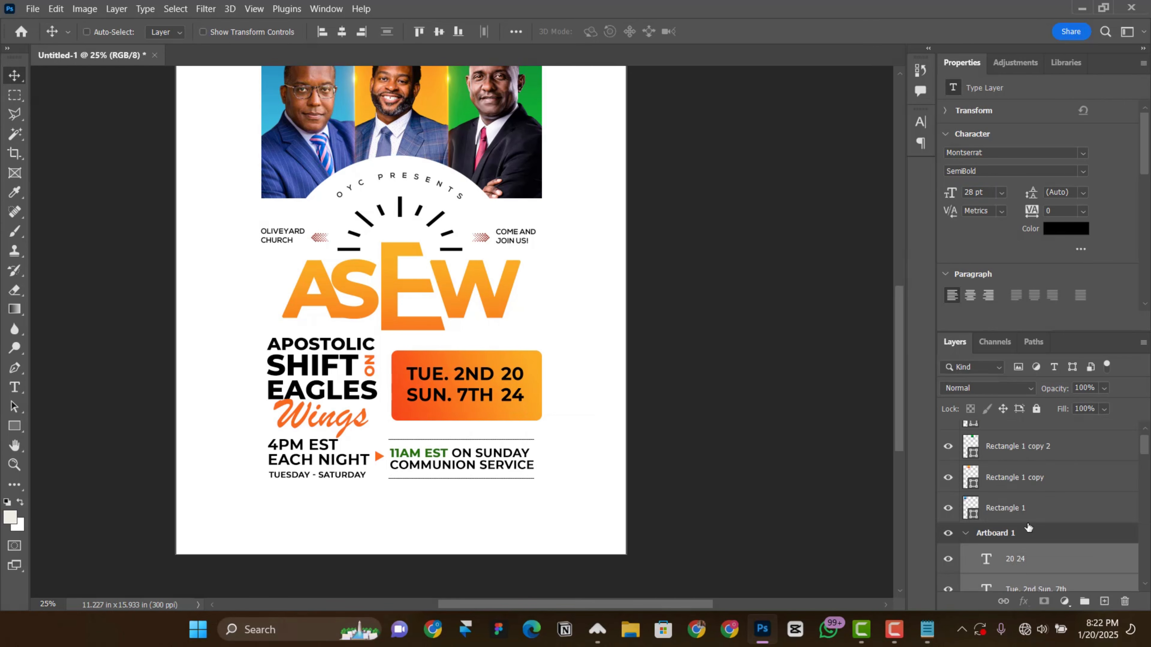
{"action": "scroll", "coordinate": [1025, 526], "scroll_direction": "down", "scroll_amount": 7}
{"action": "left_click", "coordinate": [1024, 527], "text": "ctrl"}
{"action": "left_click", "coordinate": [437, 32]}
Step: Set the leading of both date texts to 28 pt and change their colour to white
{"action": "scroll", "coordinate": [525, 385], "scroll_direction": "up", "scroll_amount": 1}
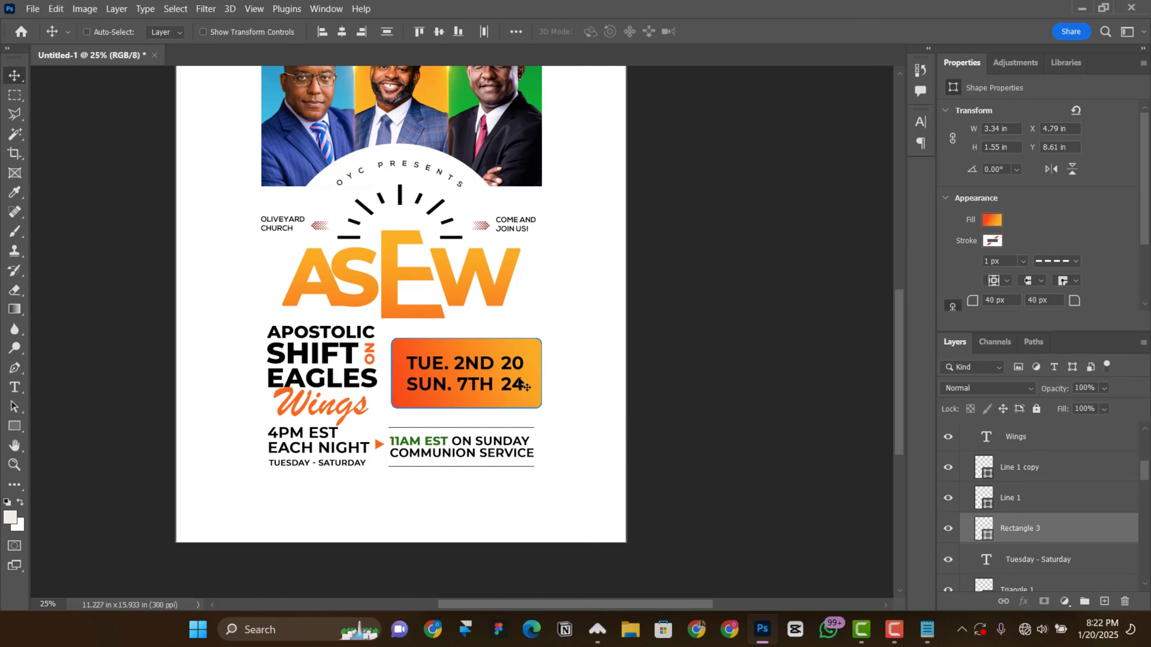
{"action": "right_click", "coordinate": [436, 372]}
{"action": "left_click", "coordinate": [467, 389]}
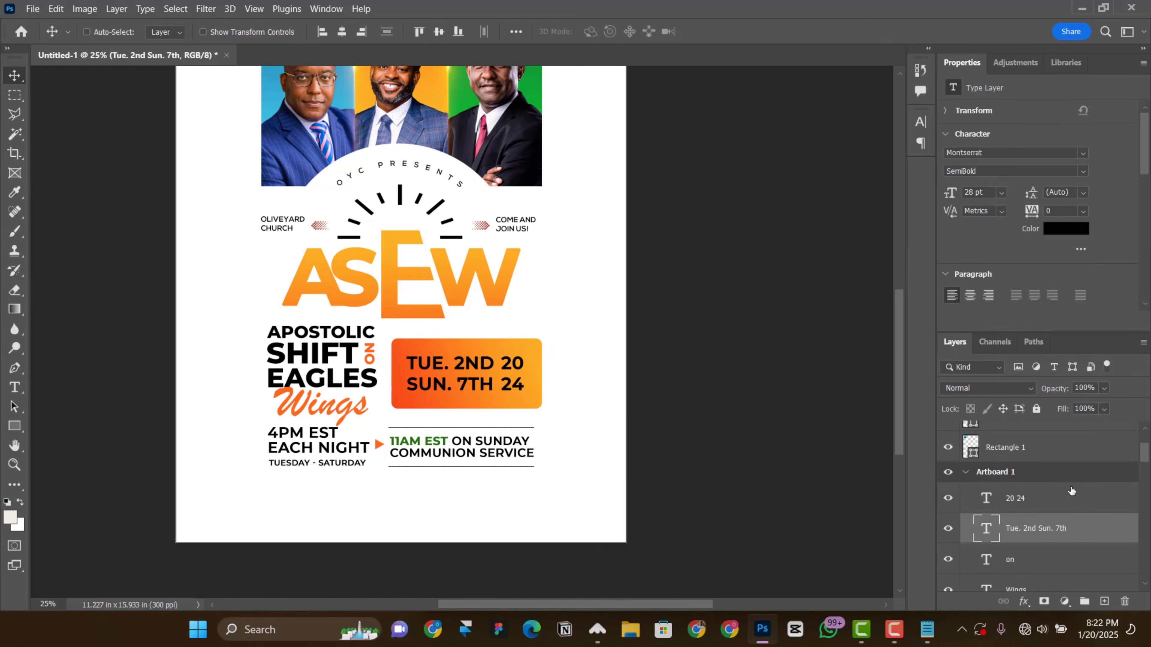
{"action": "left_click", "coordinate": [1047, 508], "text": "ctrl"}
{"action": "double_click", "coordinate": [1056, 192]}
{"action": "type", "text": "30"}
{"action": "key", "text": "Return"}
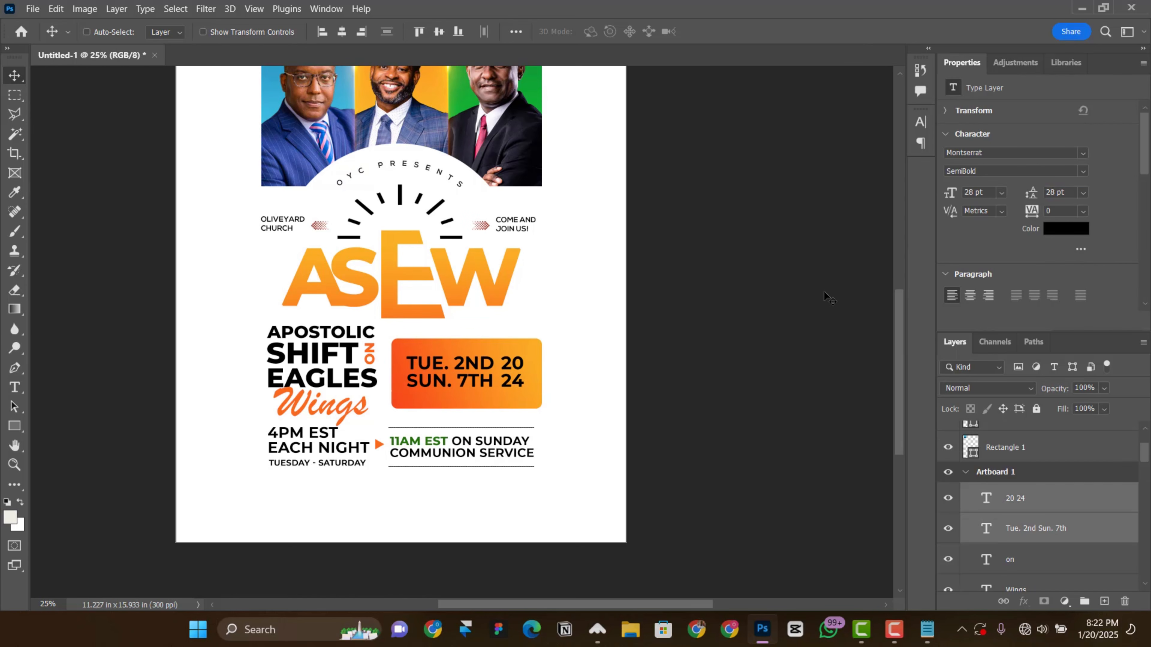
{"action": "left_click", "coordinate": [1066, 229]}
{"action": "left_click", "coordinate": [555, 267]}
{"action": "key", "text": "Return"}
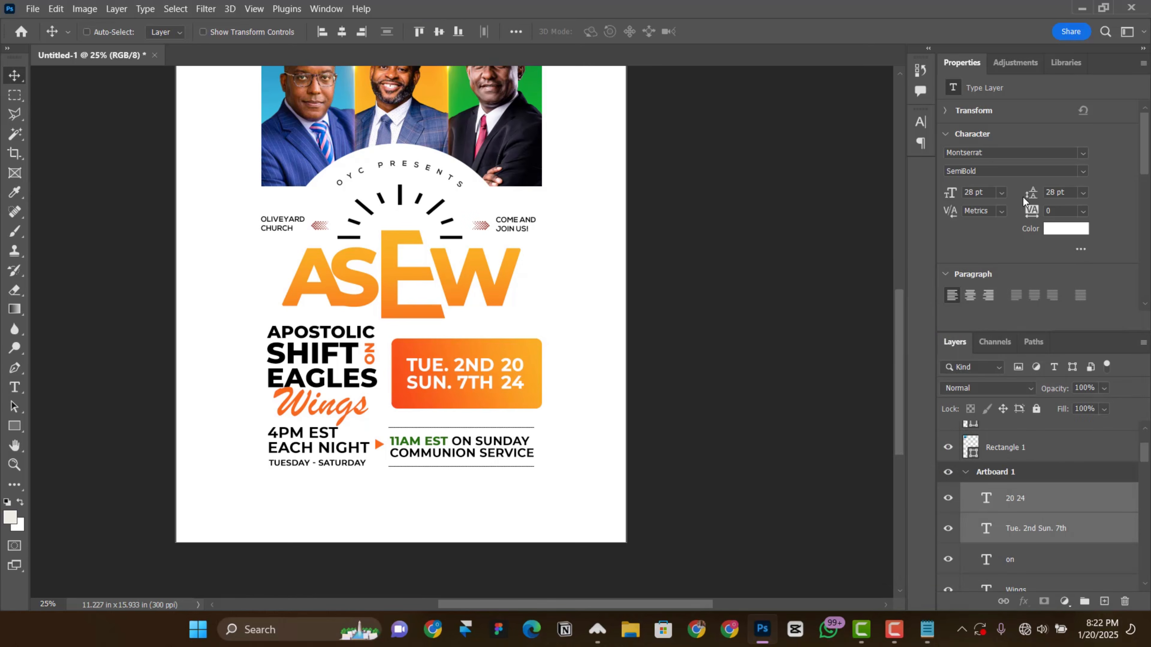
Step: Turn off faux bold on both date texts, keeping Montserrat SemiBold, and set their leading to 30 pt
{"action": "left_click", "coordinate": [1083, 171]}
{"action": "left_click", "coordinate": [997, 269]}
{"action": "left_click", "coordinate": [1083, 171]}
{"action": "left_click", "coordinate": [988, 305]}
{"action": "left_click", "coordinate": [920, 122]}
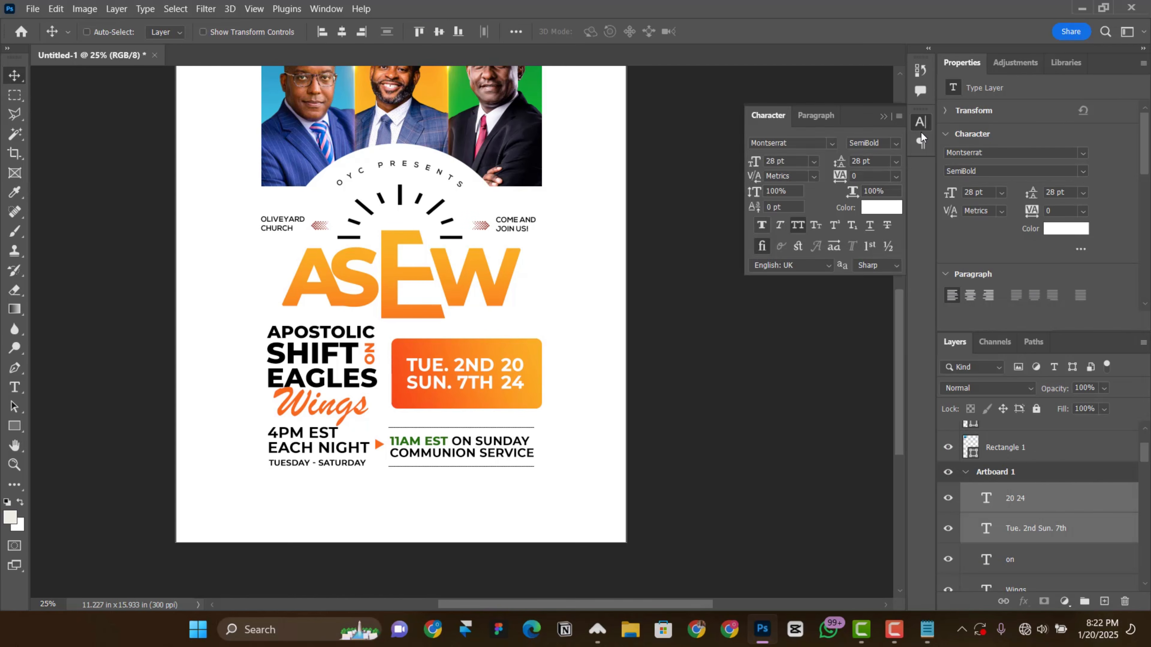
{"action": "left_click", "coordinate": [491, 369]}
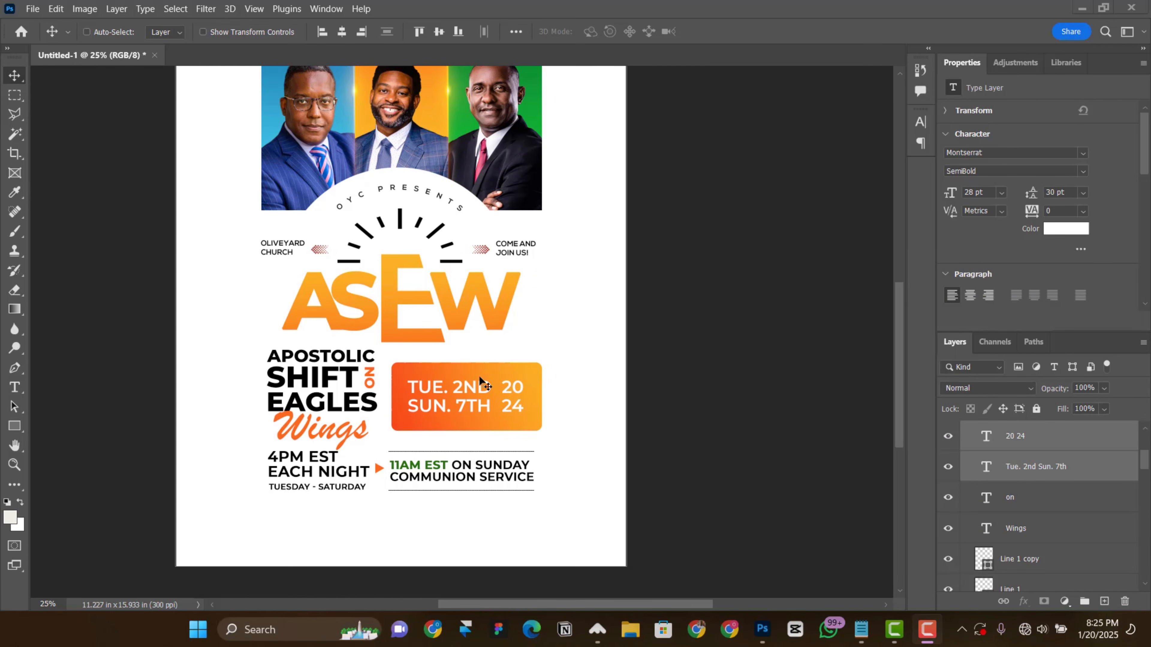
Step: Draw a black rectangle about 1.31 by 0.72 in below the W, overlapping the gradient box's top edge, and remove its stroke
{"action": "scroll", "coordinate": [479, 374], "scroll_direction": "up", "scroll_amount": 2}
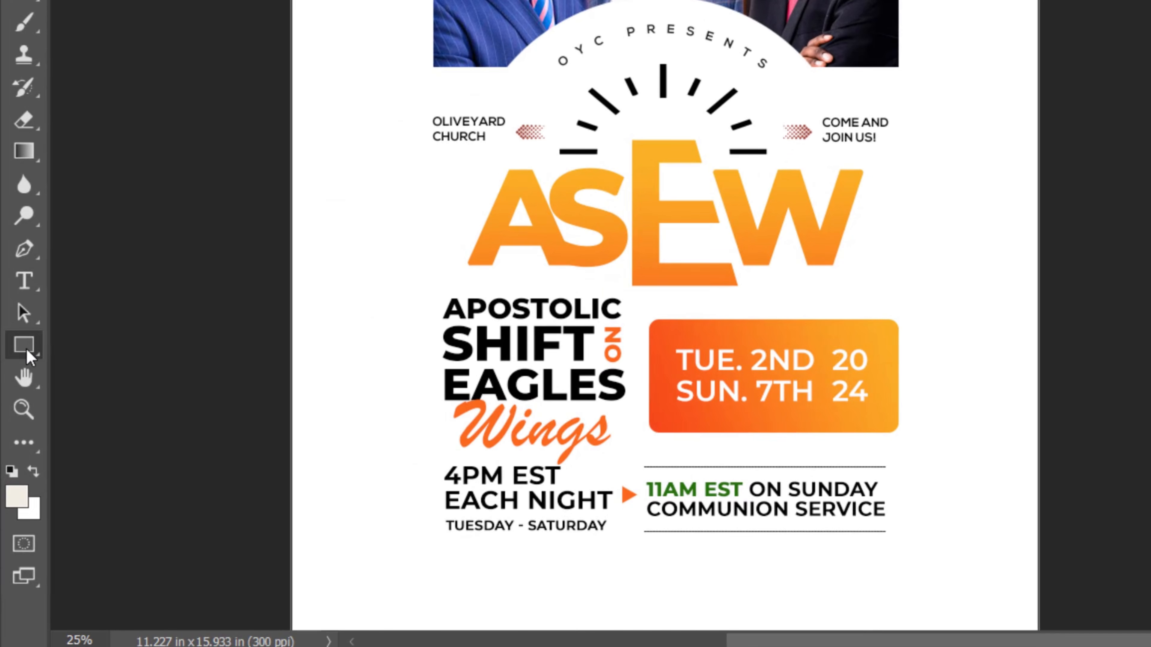
{"action": "right_click", "coordinate": [28, 359]}
{"action": "left_click", "coordinate": [136, 345]}
{"action": "left_click_drag", "start_coordinate": [767, 292], "coordinate": [859, 326]}
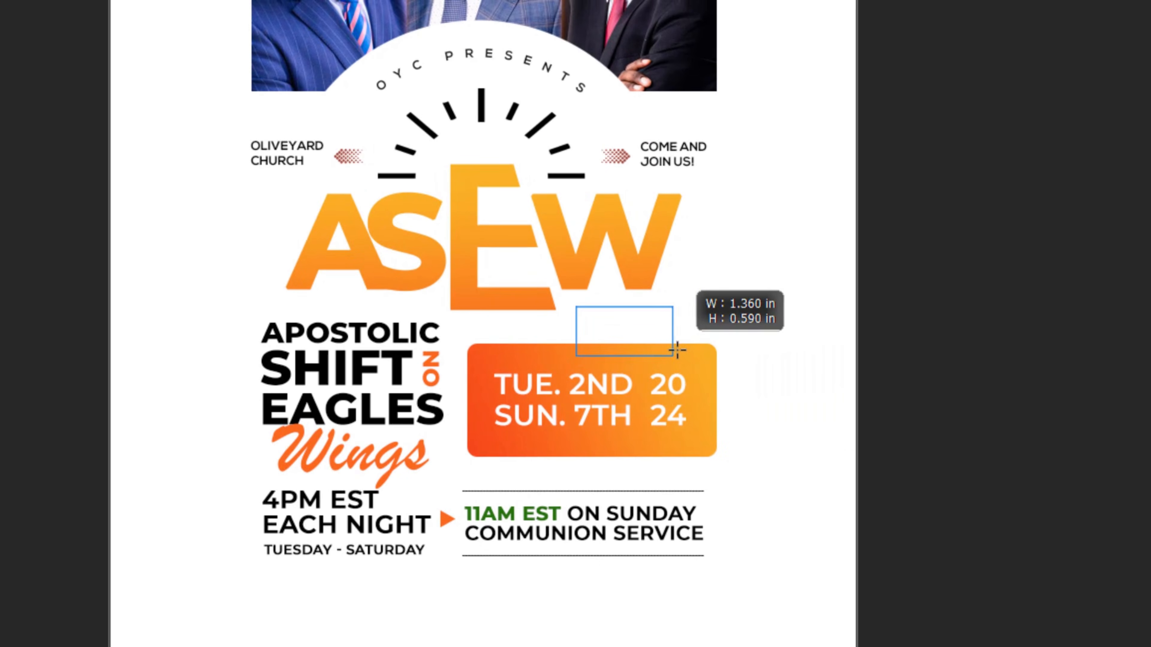
{"action": "left_click_drag", "start_coordinate": [673, 357], "coordinate": [673, 359]}
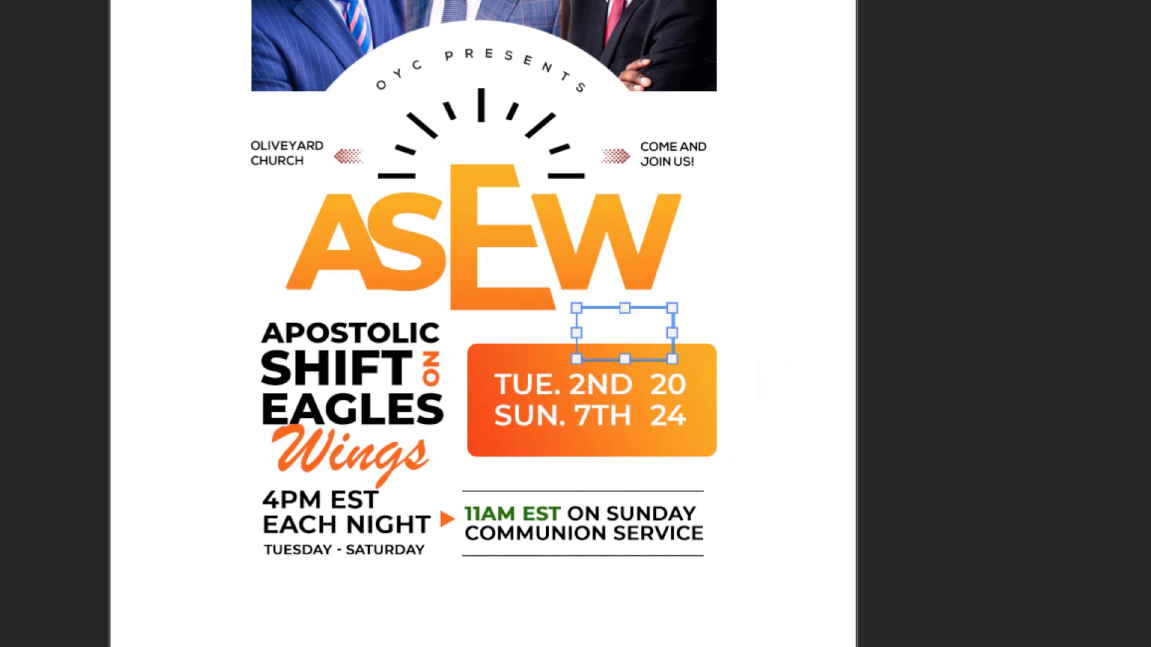
{"action": "mouse_move", "coordinate": [615, 324]}
{"action": "left_mouse_down"}
{"action": "mouse_move", "coordinate": [602, 326]}
{"action": "mouse_move", "coordinate": [614, 331]}
{"action": "left_mouse_up"}
{"action": "scroll", "coordinate": [592, 317], "scroll_direction": "up", "scroll_amount": 5}
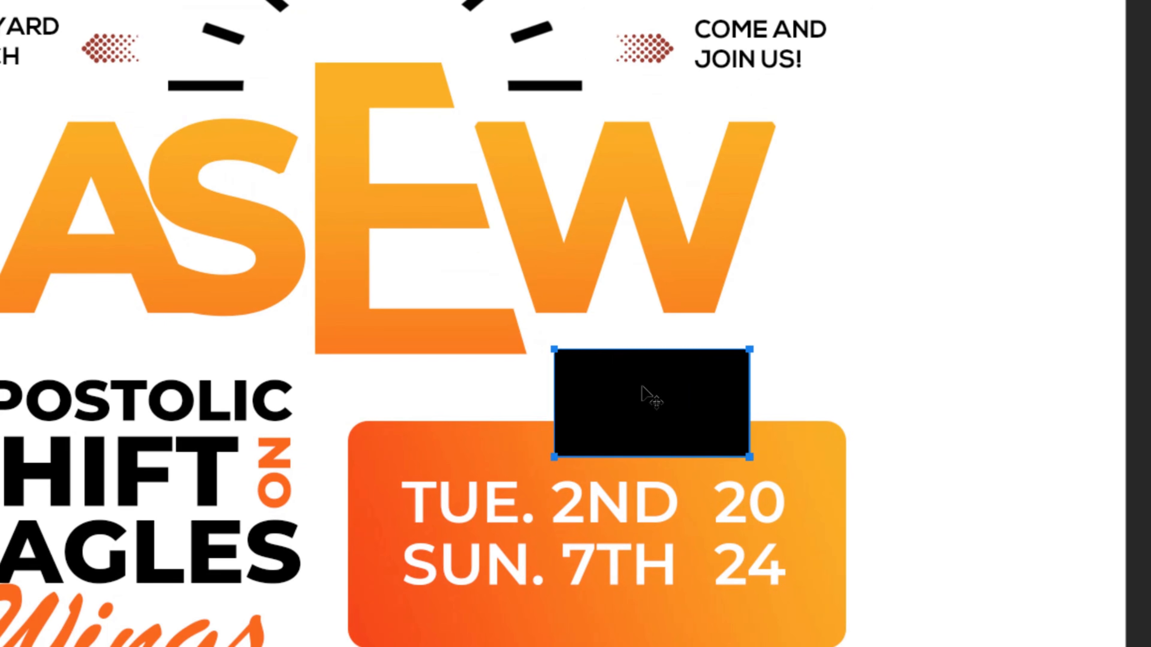
{"action": "left_click_drag", "start_coordinate": [641, 387], "coordinate": [606, 400]}
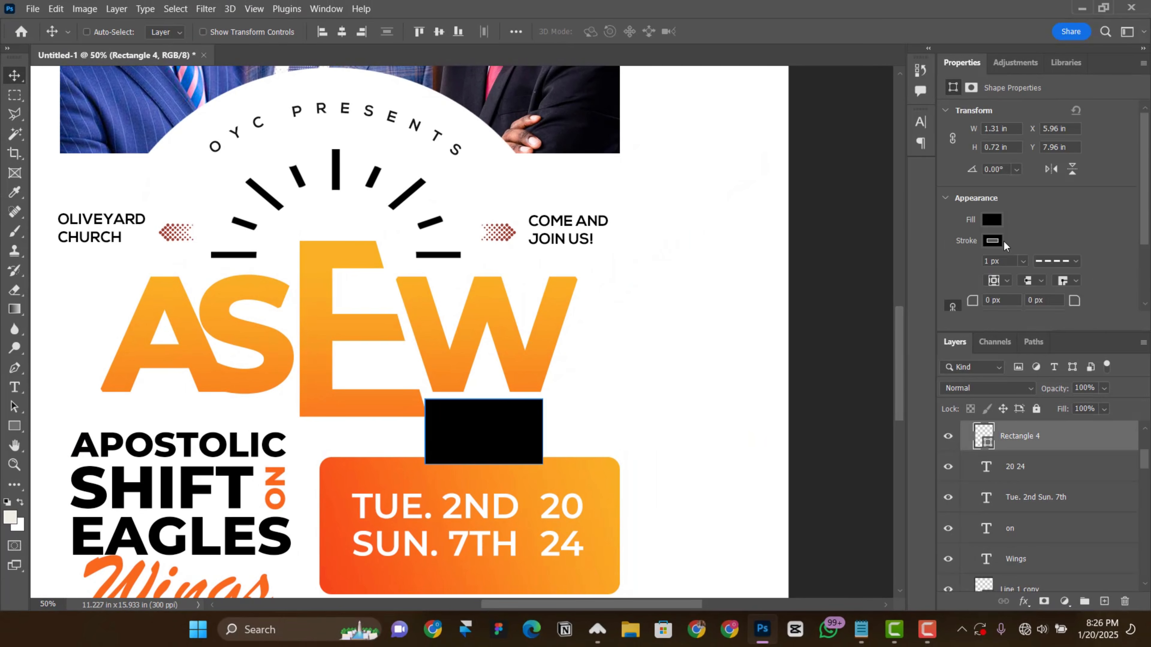
{"action": "left_click", "coordinate": [992, 240]}
{"action": "left_click", "coordinate": [950, 270]}
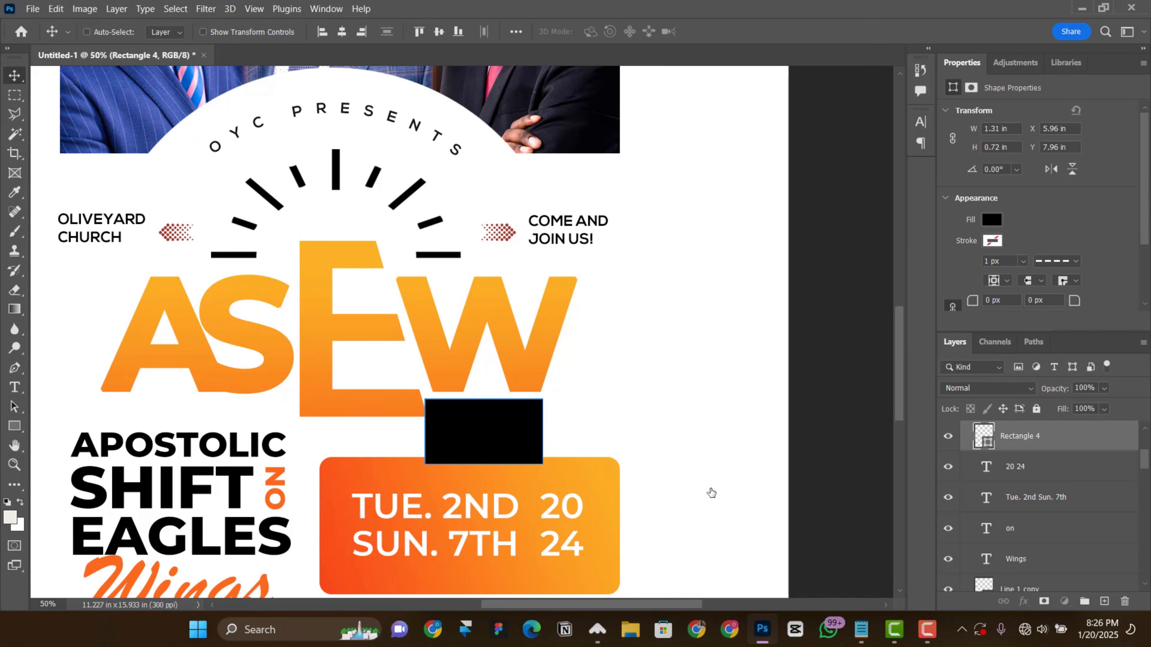
Step: Draw a narrow black triangle about 101 by 247 px rising from the black rectangle into the W, without a stroke
{"action": "left_click", "coordinate": [18, 425]}
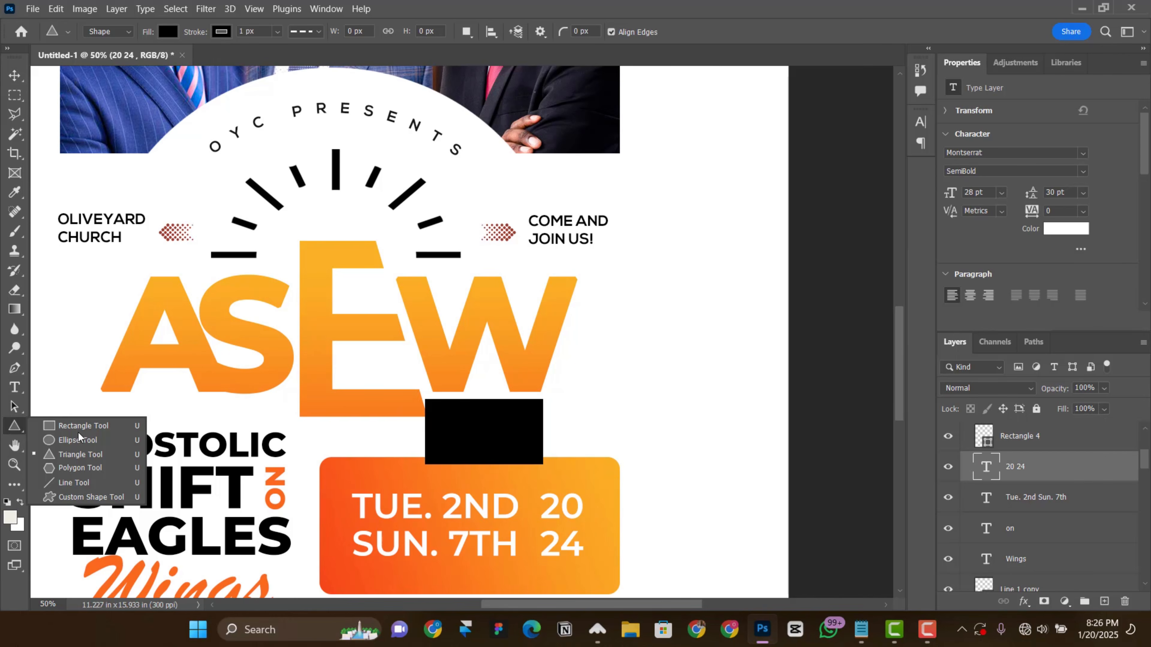
{"action": "left_click", "coordinate": [70, 458]}
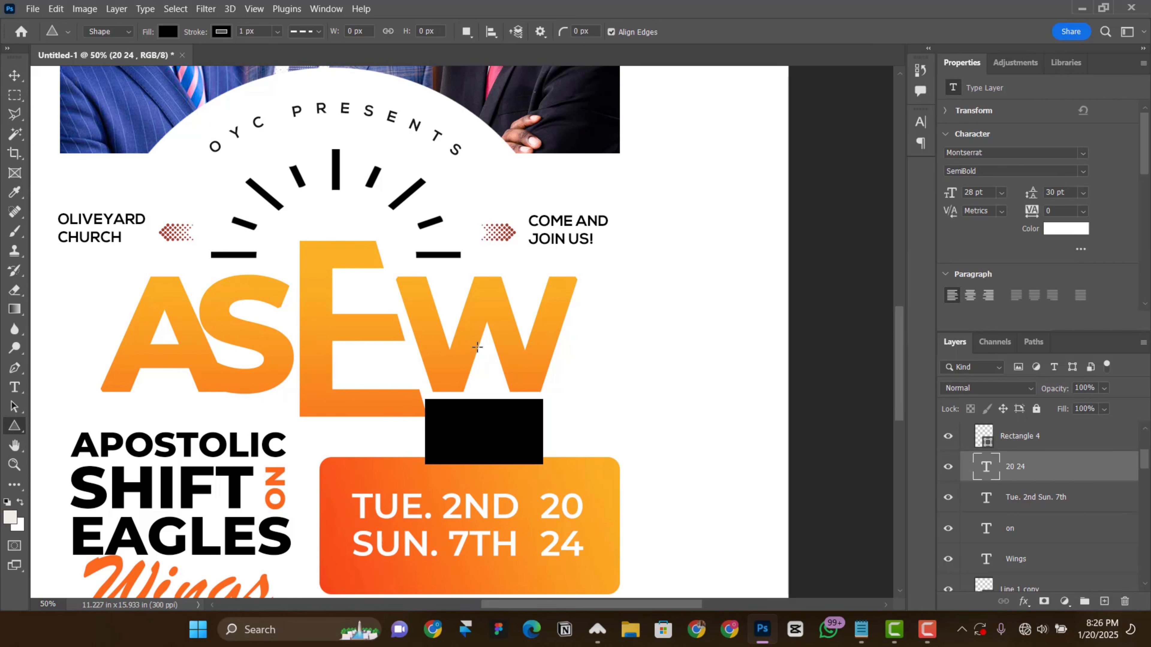
{"action": "left_click_drag", "start_coordinate": [477, 347], "coordinate": [507, 421]}
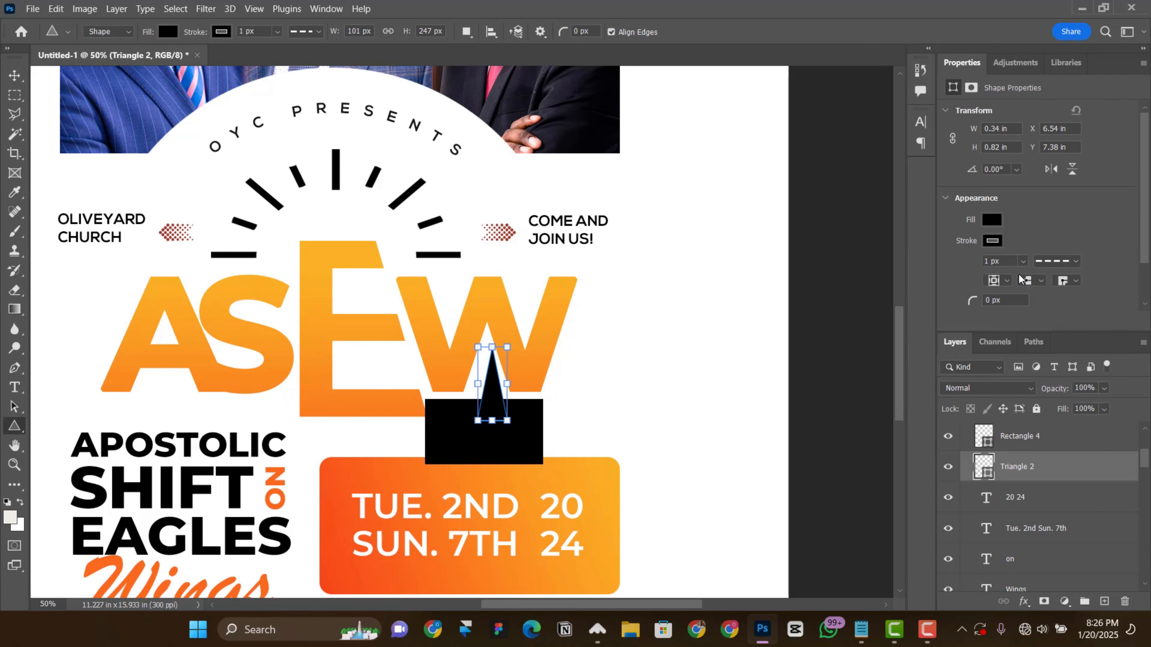
{"action": "left_click", "coordinate": [991, 243]}
{"action": "left_click", "coordinate": [950, 271]}
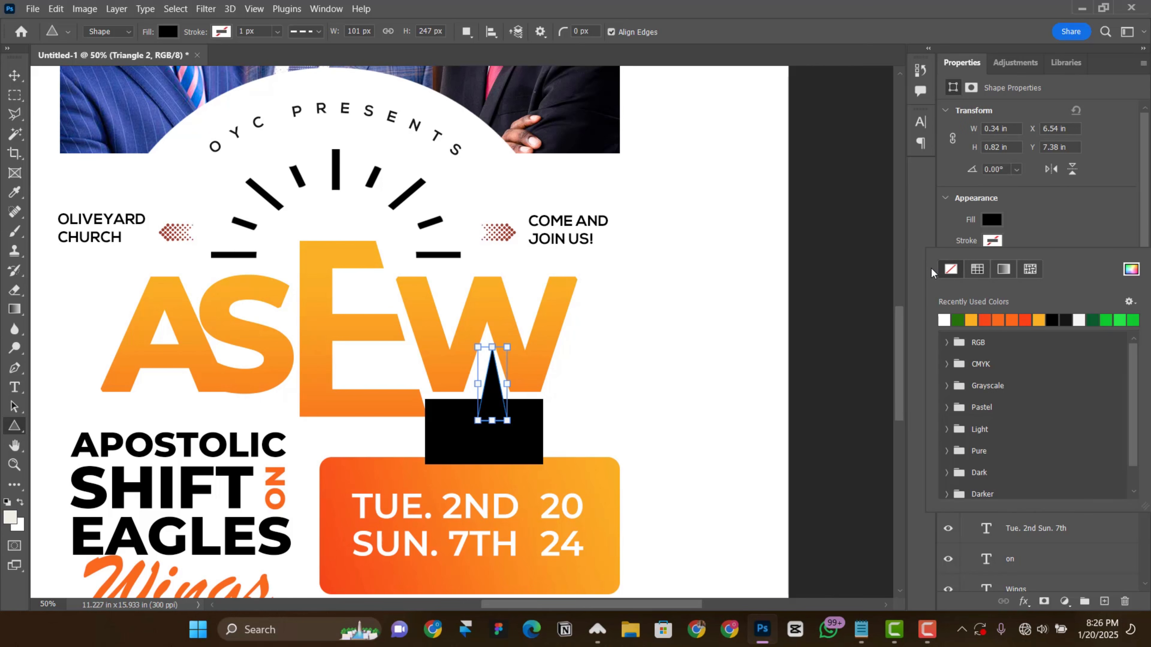
{"action": "left_click", "coordinate": [8, 77]}
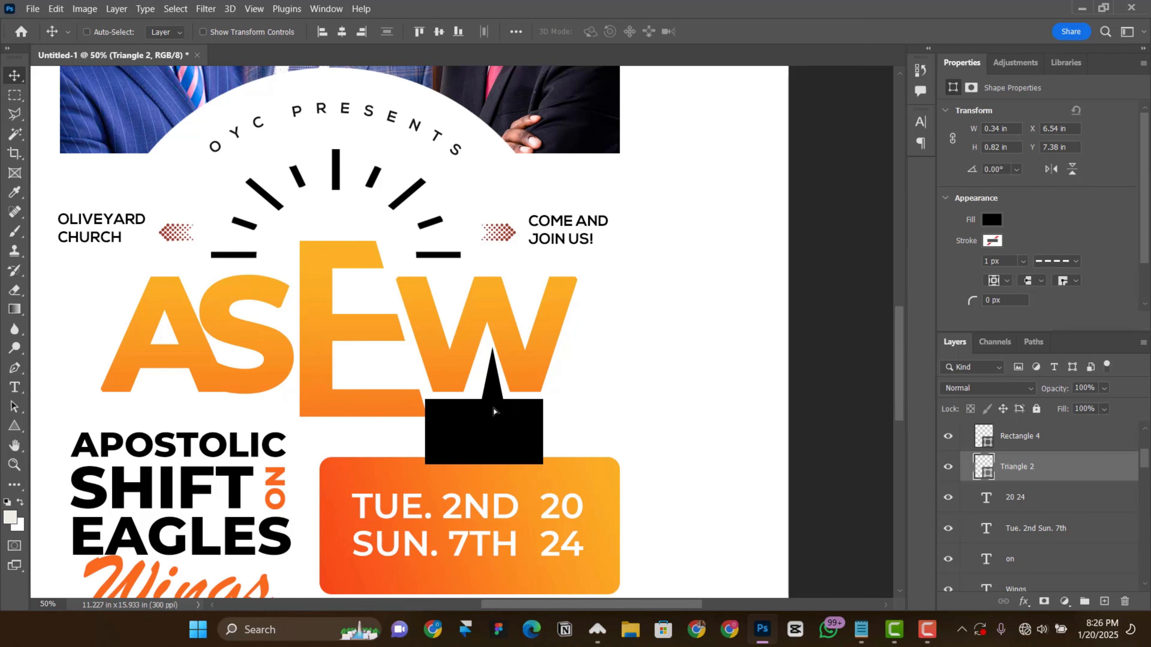
{"action": "left_click_drag", "start_coordinate": [498, 410], "coordinate": [493, 411]}
Step: Merge the black rectangle and triangle below the W into one shape and rasterize its layer
{"action": "left_click", "coordinate": [481, 440], "text": "ctrl"}
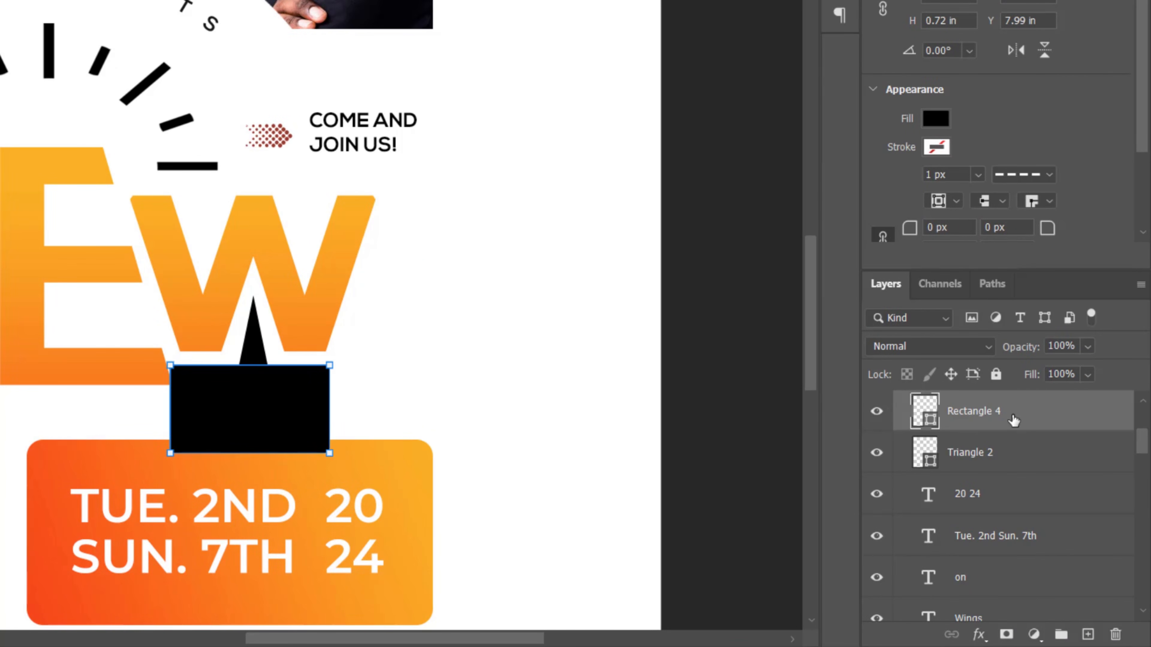
{"action": "left_click", "coordinate": [1025, 462], "text": "shift"}
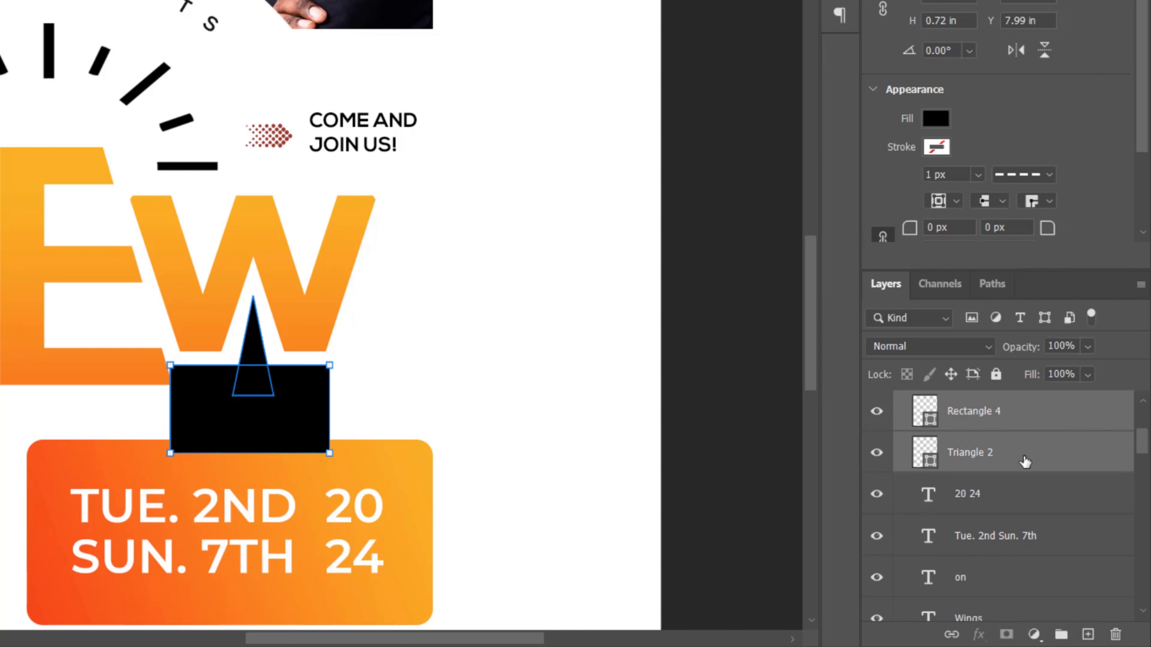
{"action": "right_click", "coordinate": [1022, 431]}
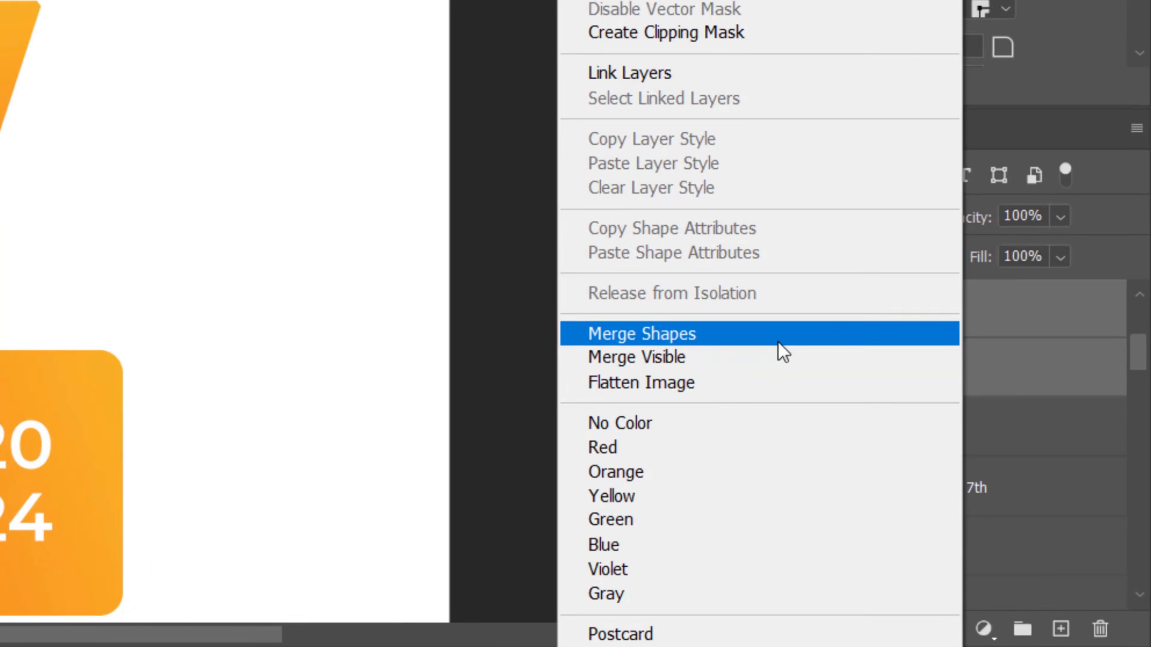
{"action": "left_click", "coordinate": [749, 323]}
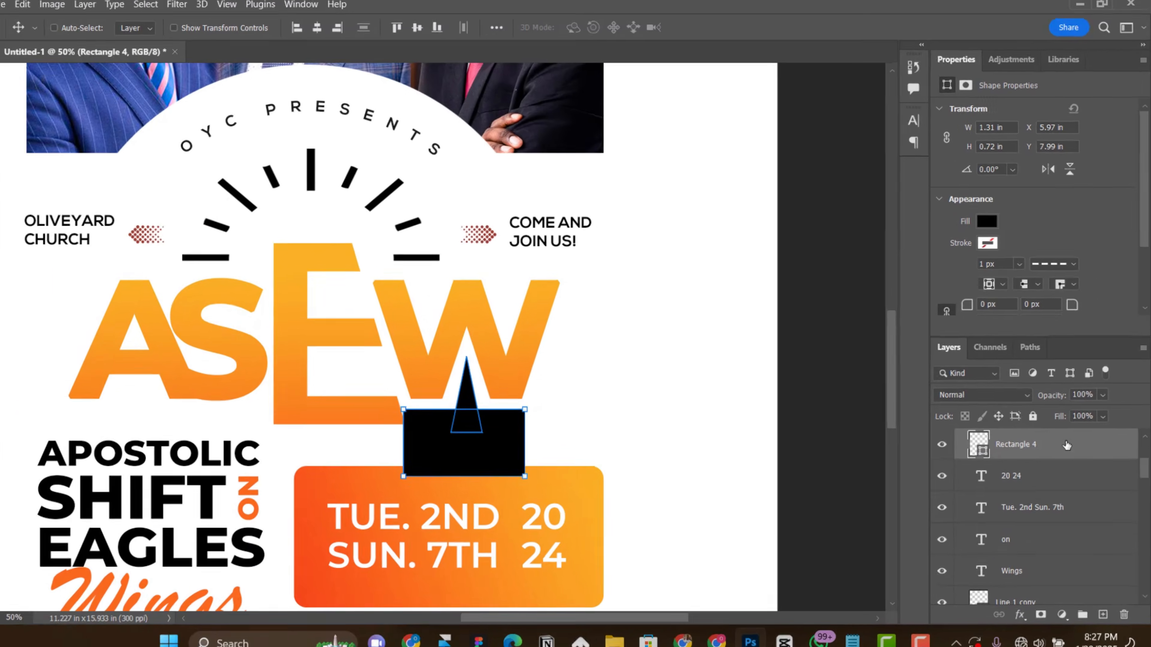
{"action": "right_click", "coordinate": [1073, 437]}
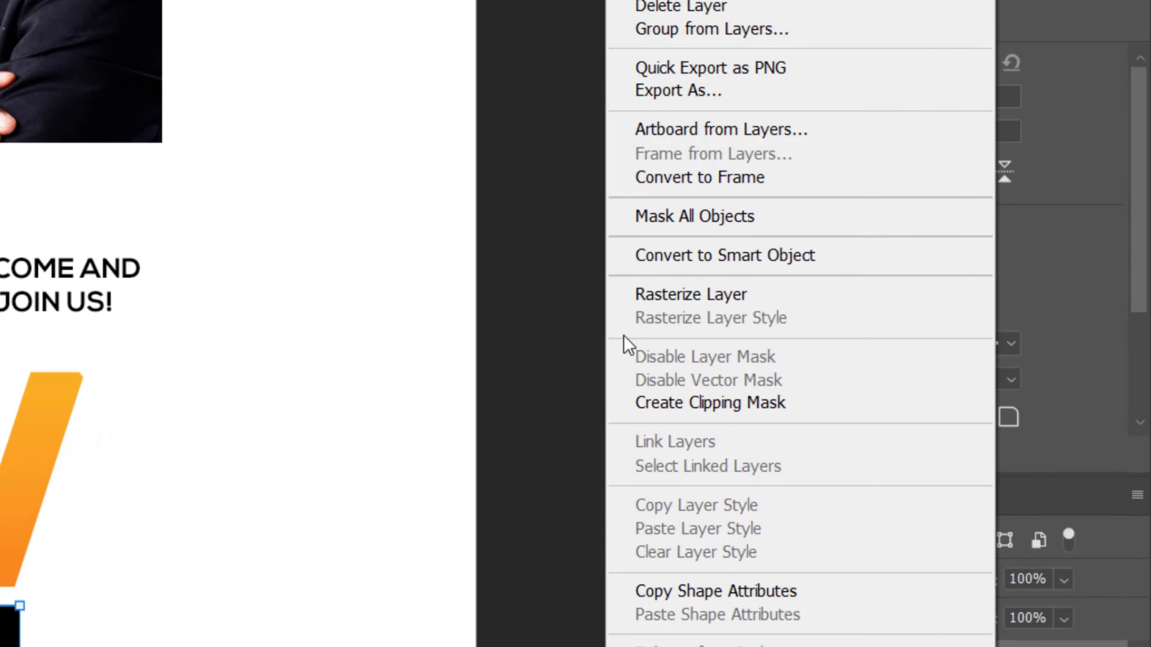
{"action": "left_click", "coordinate": [739, 296]}
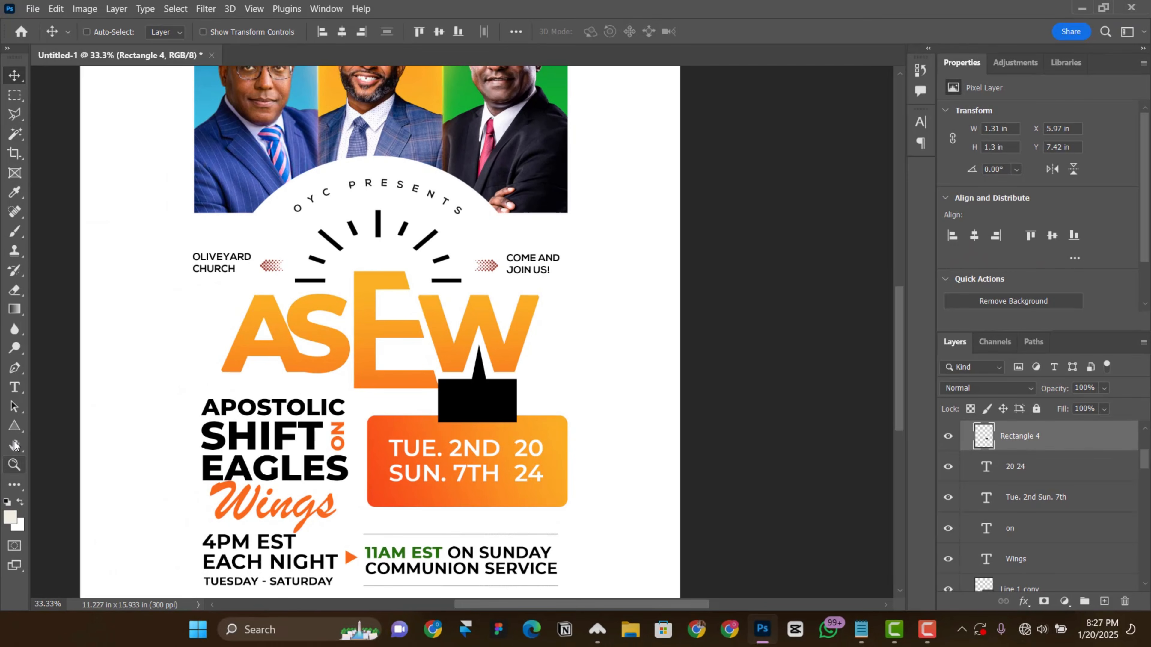
Step: Draw a tall black rectangle about 1.39 by 3.51 in over the stacked heading, without a stroke, at 50% opacity
{"action": "right_click", "coordinate": [17, 424]}
{"action": "left_click", "coordinate": [73, 425]}
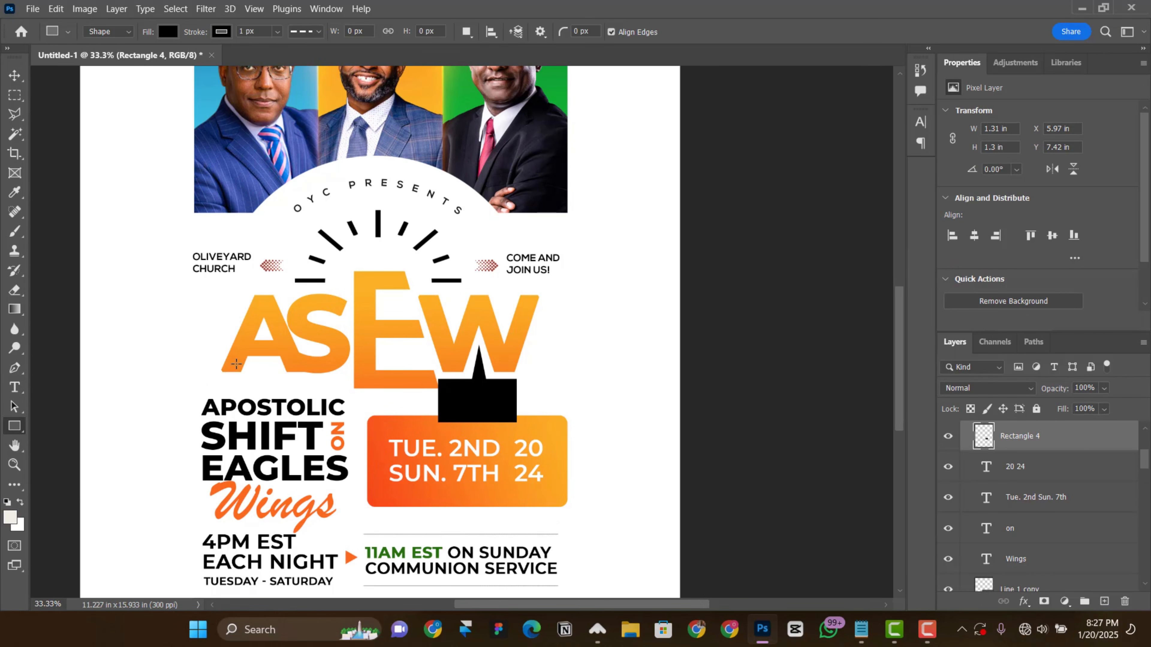
{"action": "left_click_drag", "start_coordinate": [247, 338], "coordinate": [330, 548]}
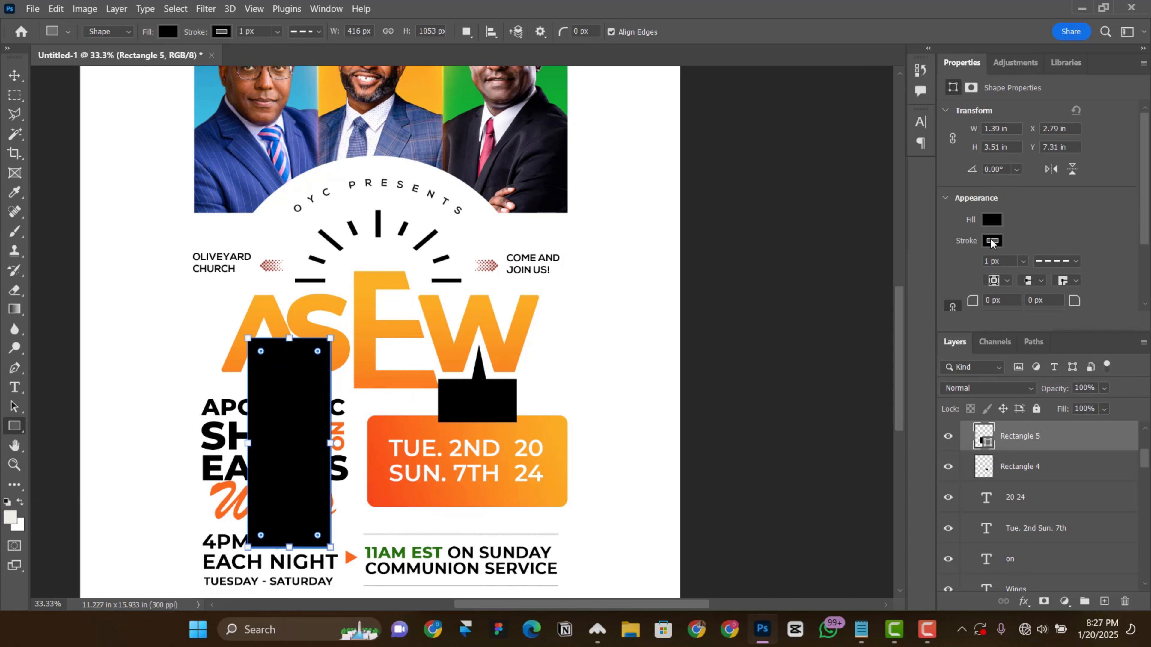
{"action": "left_click", "coordinate": [991, 241]}
{"action": "left_click", "coordinate": [951, 270]}
{"action": "left_click", "coordinate": [1011, 226]}
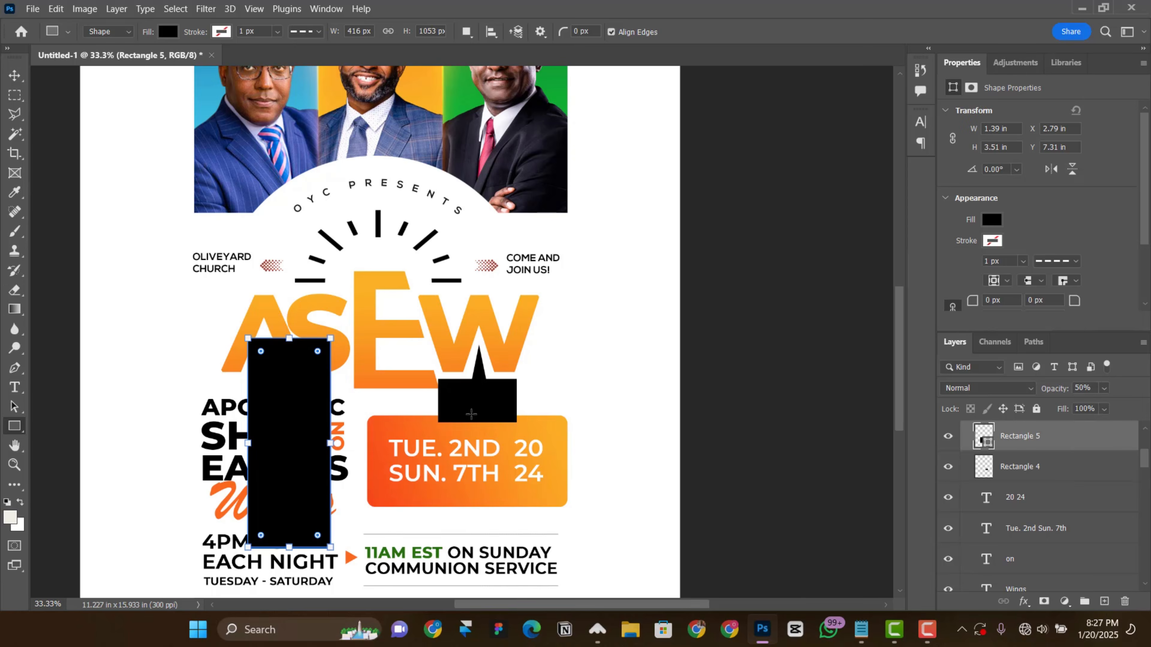
Step: Move the translucent rectangle over the E and the date box and rotate it to -15°
{"action": "left_click", "coordinate": [14, 75]}
{"action": "left_click_drag", "start_coordinate": [349, 470], "coordinate": [441, 448]}
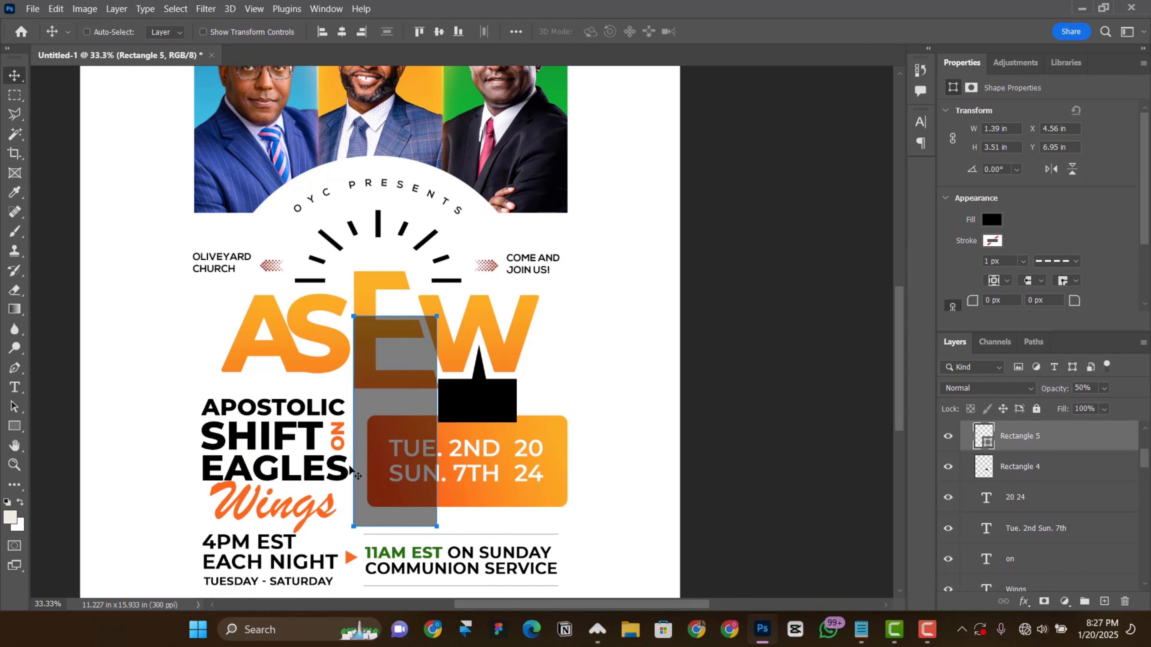
{"action": "key", "text": "ctrl+t"}
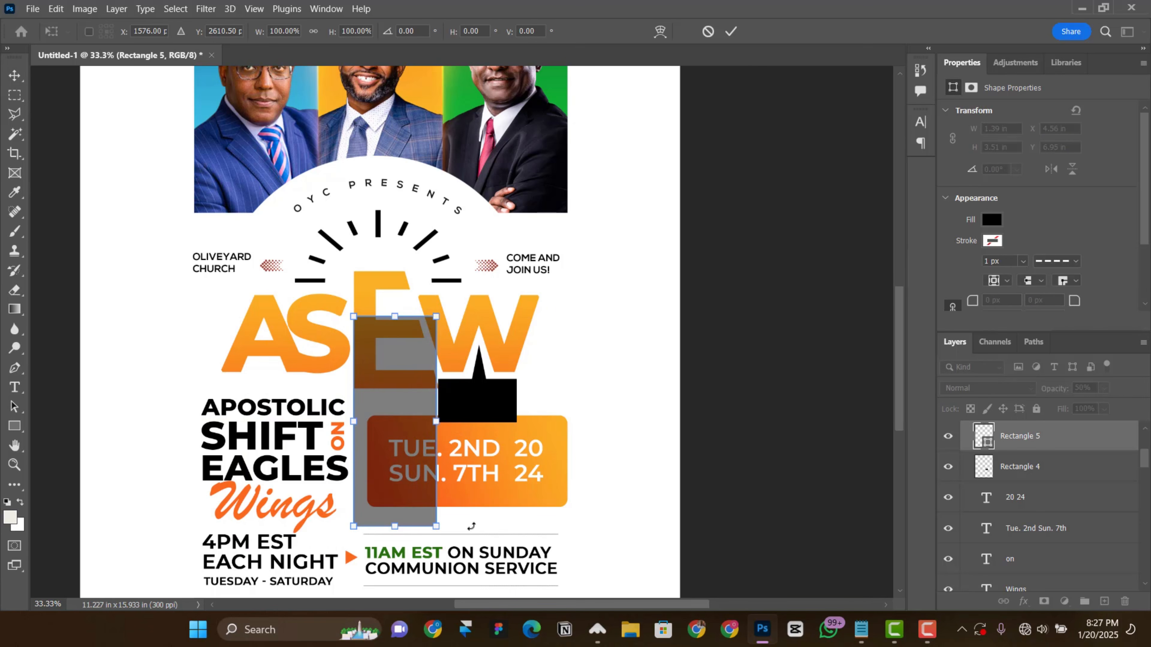
{"action": "left_click_drag", "start_coordinate": [476, 528], "coordinate": [481, 497]}
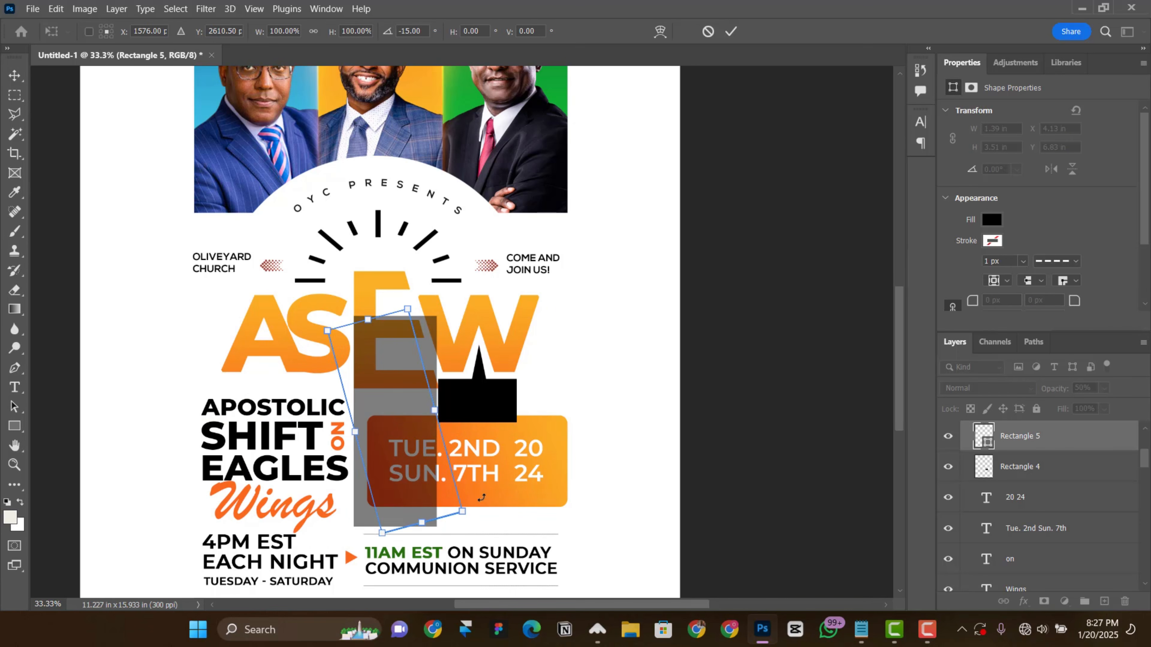
{"action": "left_click_drag", "start_coordinate": [388, 433], "coordinate": [404, 430]}
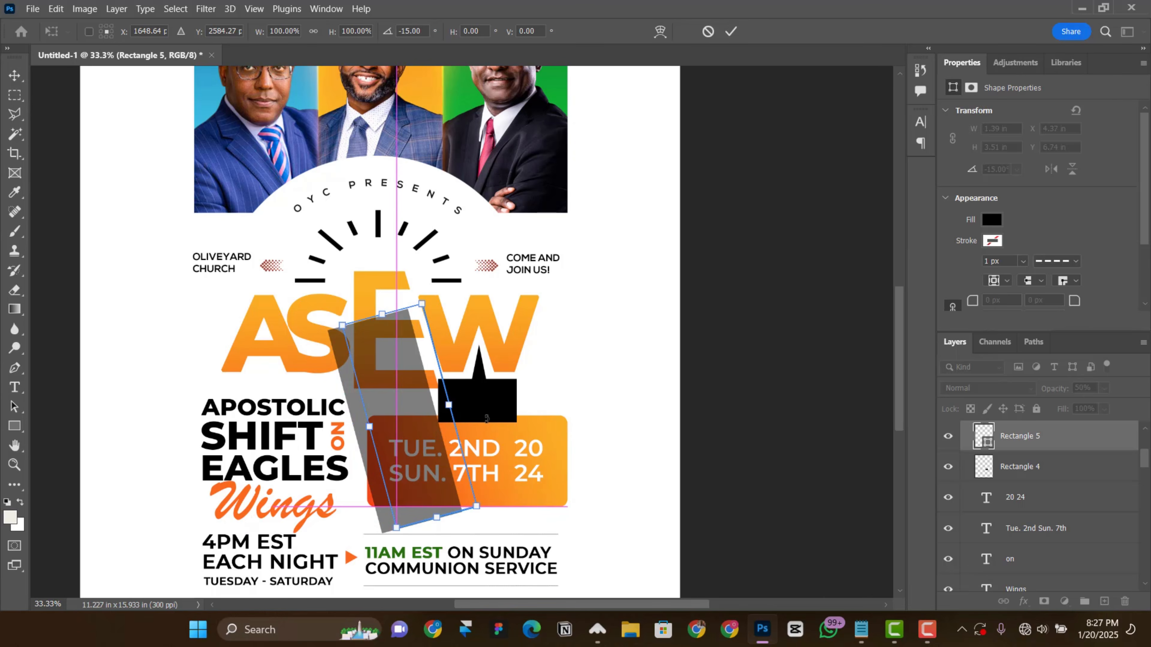
Step: Refine the translucent rectangle's rotation to about -18° and position it along the E's slanted ends, overlapping the black tag's left side
{"action": "key", "text": "ctrl+plus"}
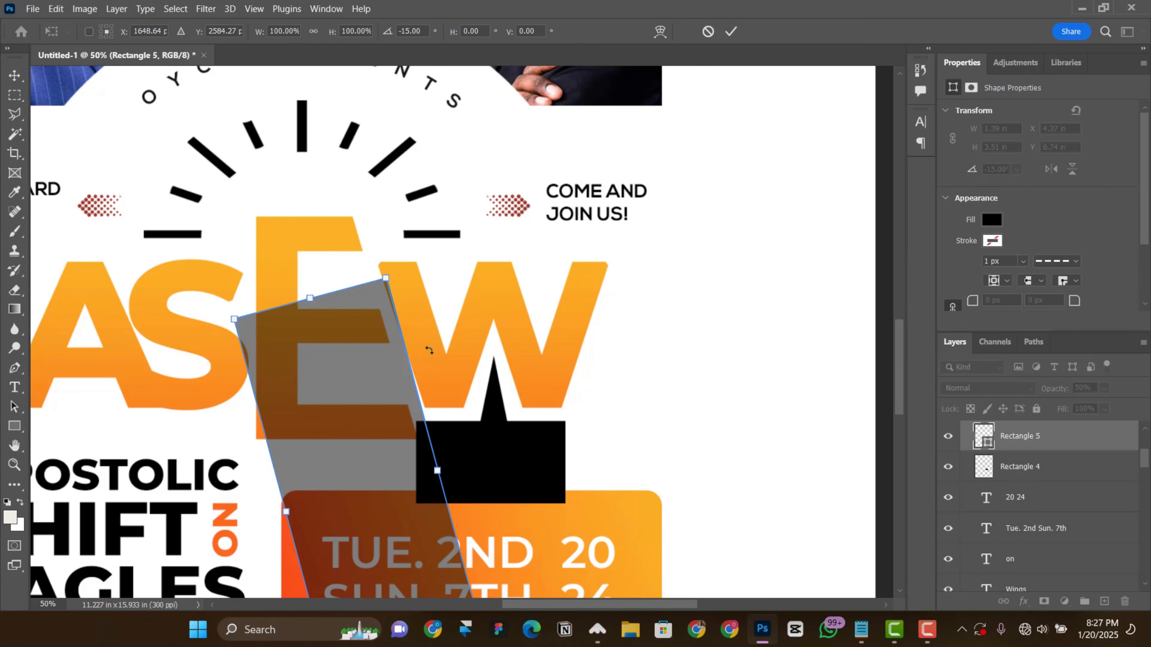
{"action": "key", "text": "ctrl+plus"}
{"action": "left_click_drag", "start_coordinate": [483, 430], "coordinate": [484, 429]}
{"action": "left_click_drag", "start_coordinate": [610, 467], "coordinate": [232, 293]}
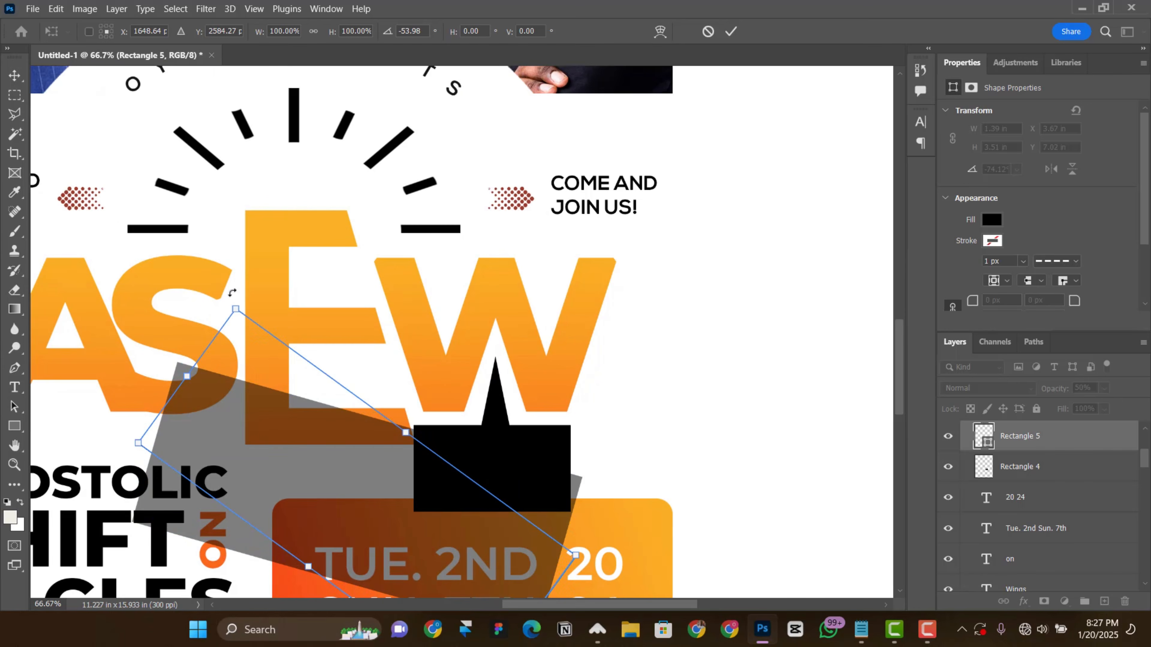
{"action": "left_click_drag", "start_coordinate": [277, 262], "coordinate": [412, 208]}
{"action": "key", "text": "Return"}
{"action": "scroll", "coordinate": [582, 297], "scroll_direction": "down", "scroll_amount": 4}
{"action": "mouse_move", "coordinate": [405, 355]}
{"action": "left_mouse_down"}
{"action": "mouse_move", "coordinate": [395, 358]}
{"action": "mouse_move", "coordinate": [409, 353]}
{"action": "left_mouse_up"}
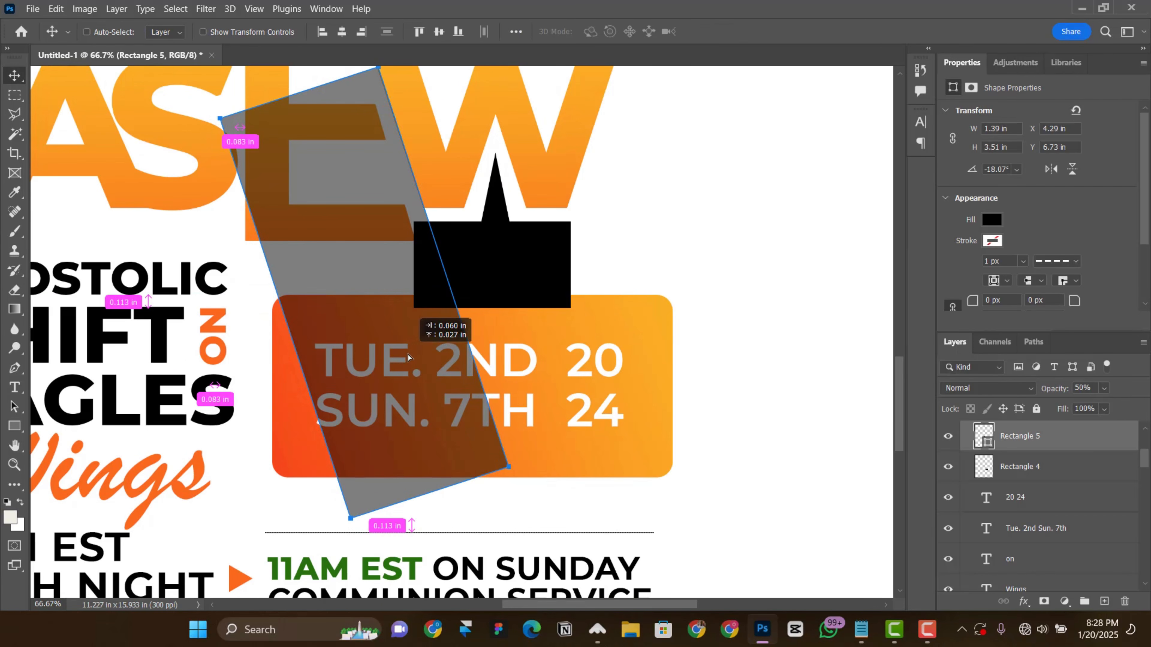
{"action": "scroll", "coordinate": [1061, 486], "scroll_direction": "up", "scroll_amount": 1}
Step: Cut the translucent rectangle's outline out of the black tag to slant its left side, deselect, and delete the rectangle
{"action": "key", "text": "ctrl"}
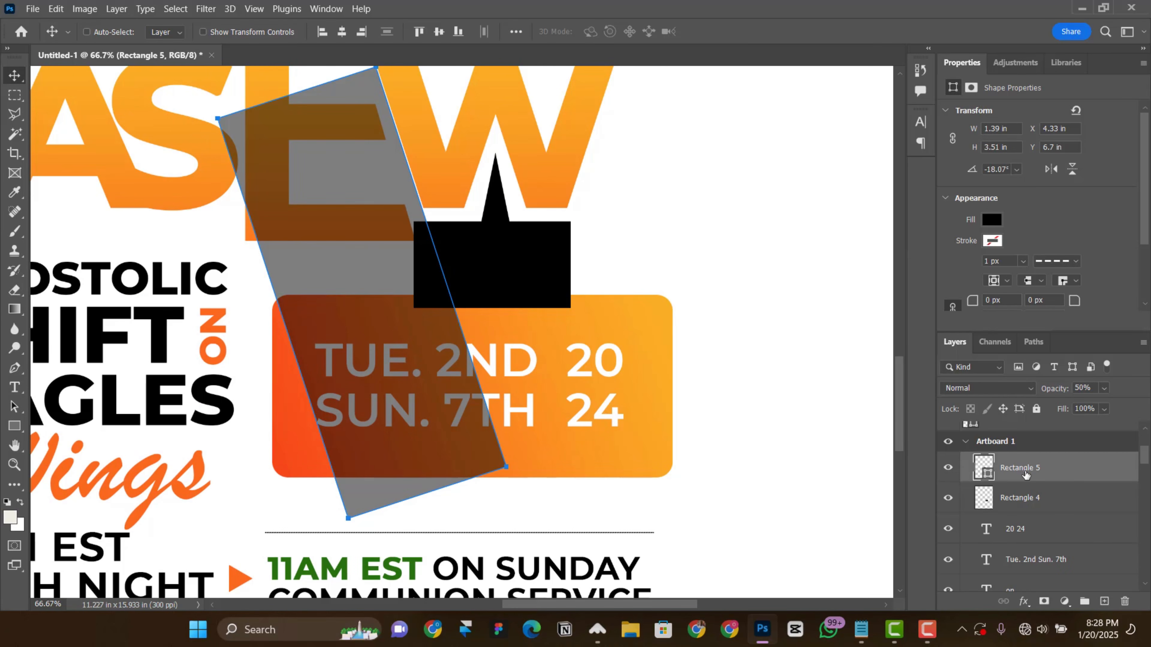
{"action": "left_click", "coordinate": [984, 467], "text": "ctrl"}
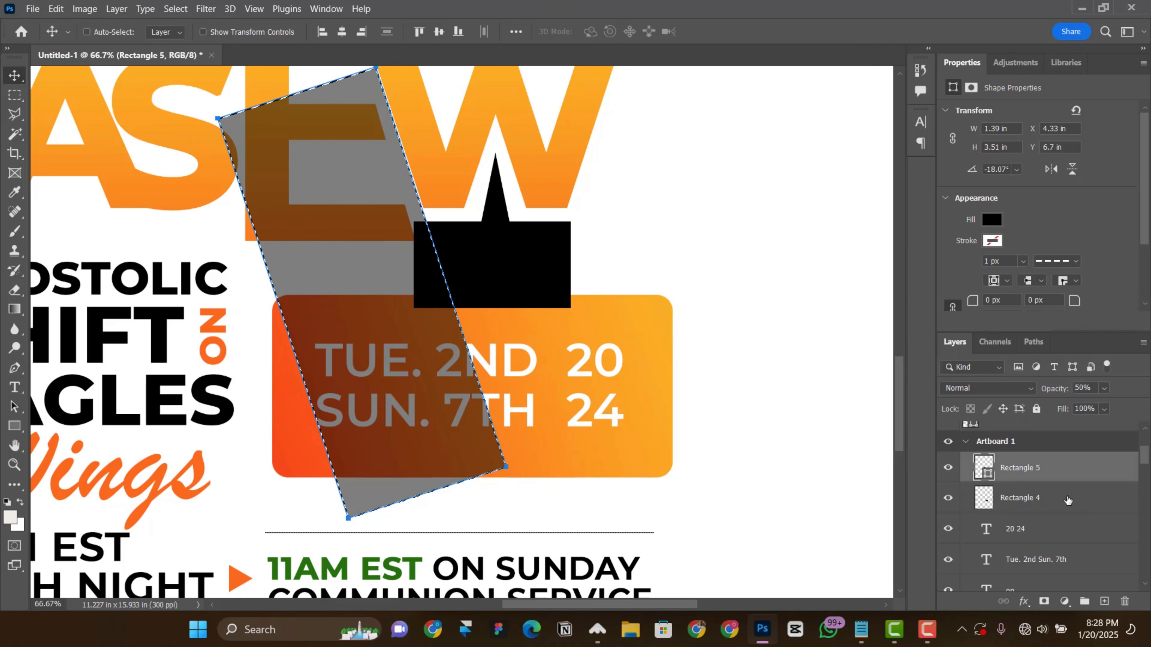
{"action": "left_click", "coordinate": [1002, 501]}
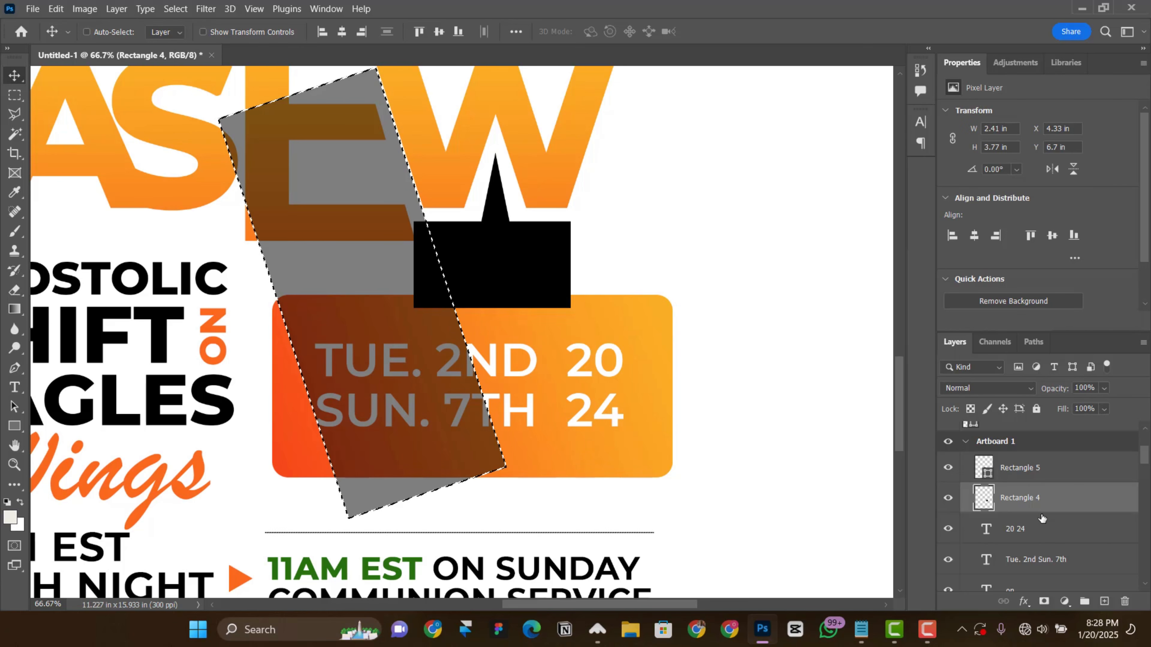
{"action": "key", "text": "ctrl+d"}
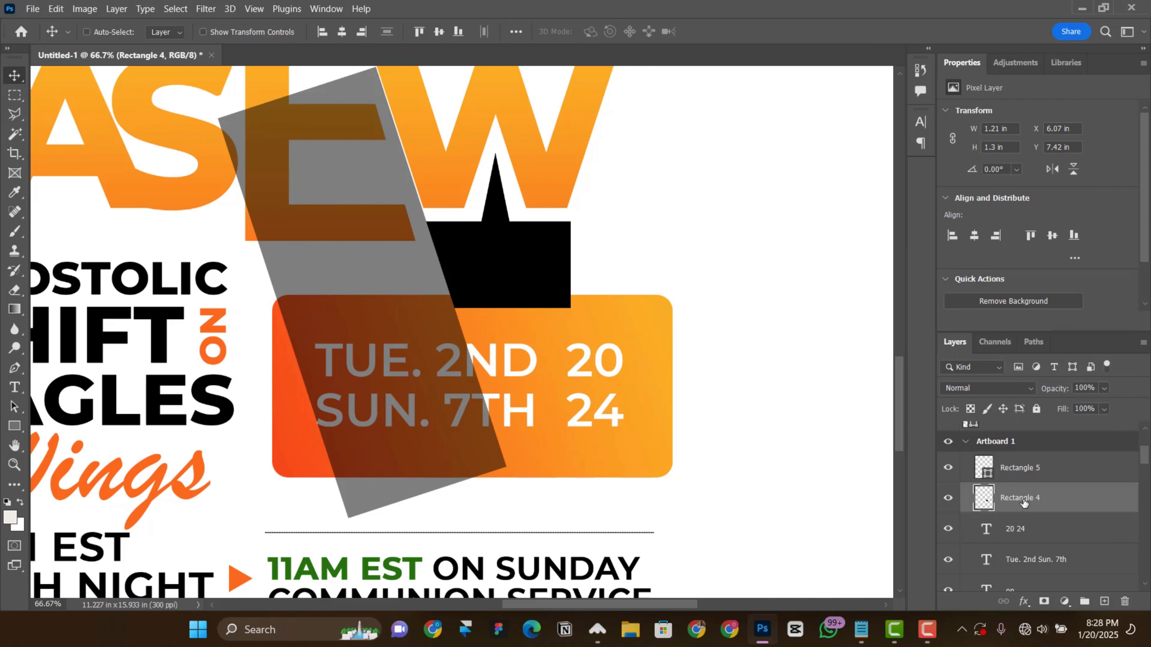
{"action": "left_click", "coordinate": [1020, 473]}
{"action": "key", "text": "Delete"}
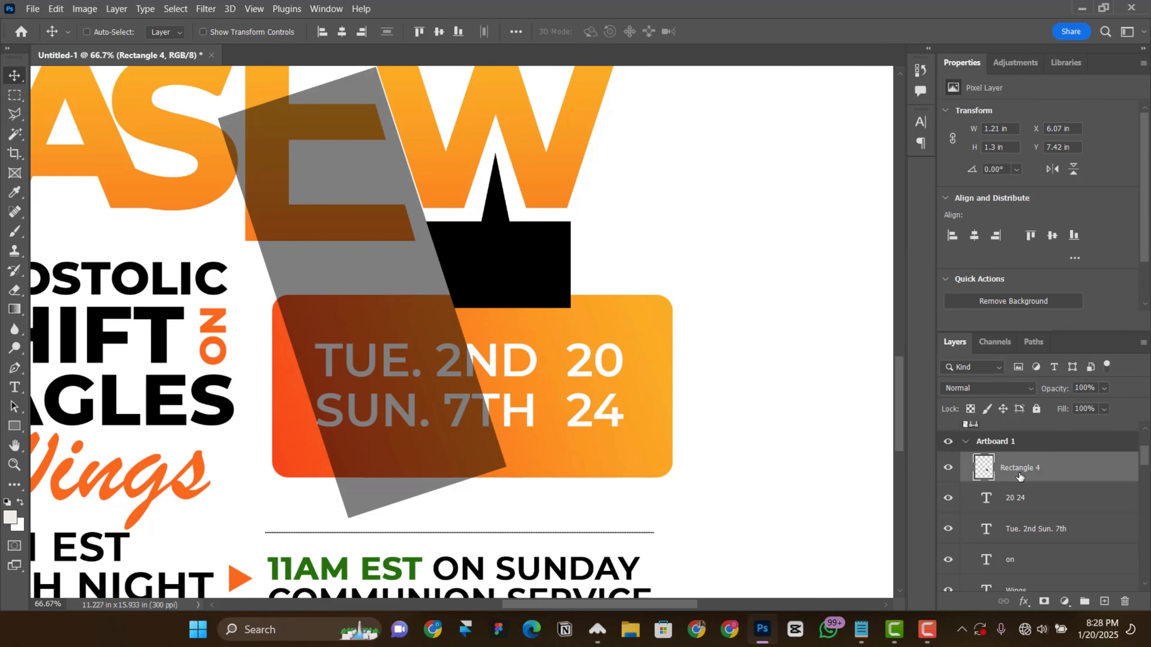
Step: Add a gradient overlay to the tag and colour its first stop dark green, sampled from the top of the green portrait background
{"action": "key", "text": "ctrl+minus"}
{"action": "key", "text": "ctrl+minus"}
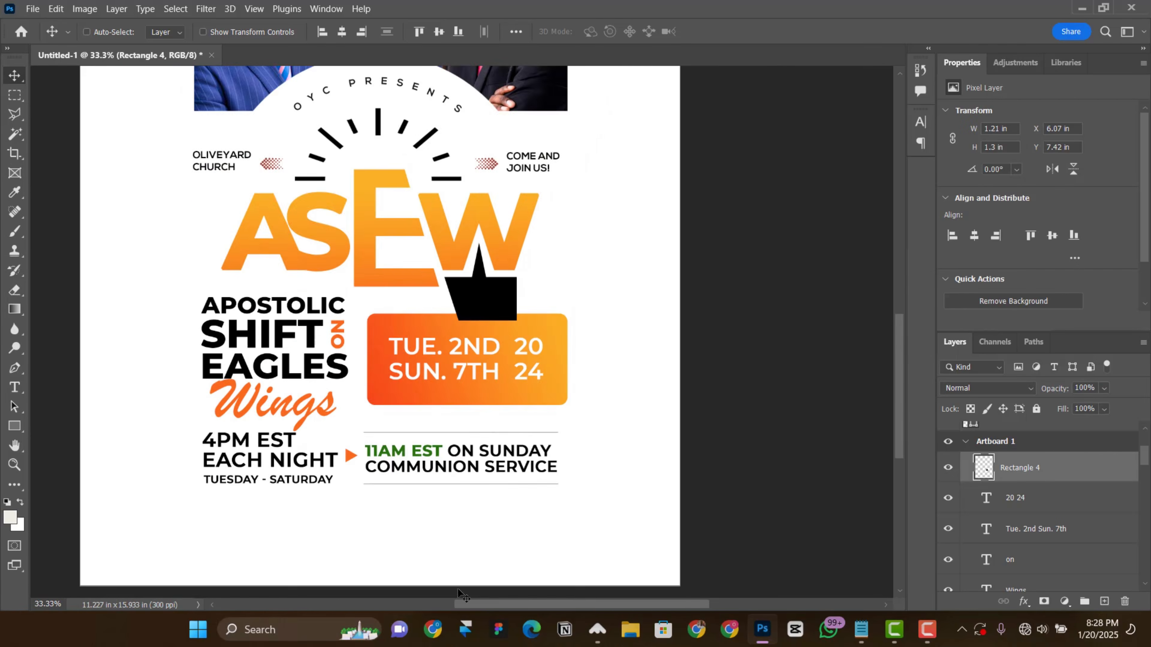
{"action": "scroll", "coordinate": [492, 512], "scroll_direction": "up", "scroll_amount": 3}
{"action": "scroll", "coordinate": [491, 512], "scroll_direction": "down", "scroll_amount": 2}
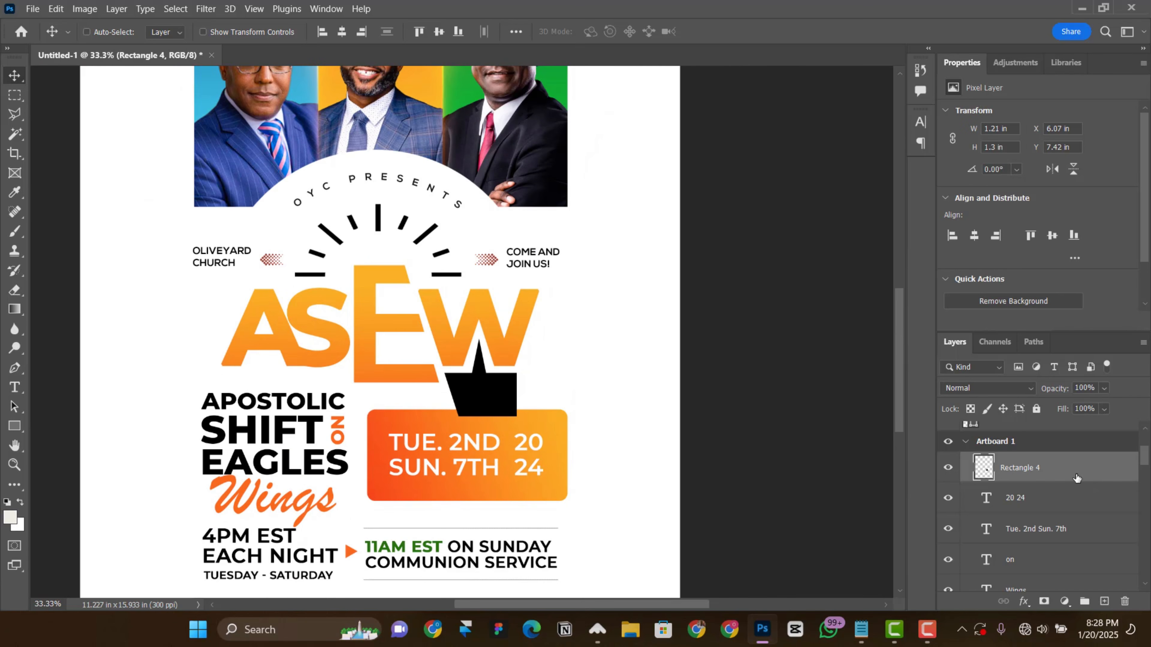
{"action": "scroll", "coordinate": [657, 426], "scroll_direction": "up", "scroll_amount": 3}
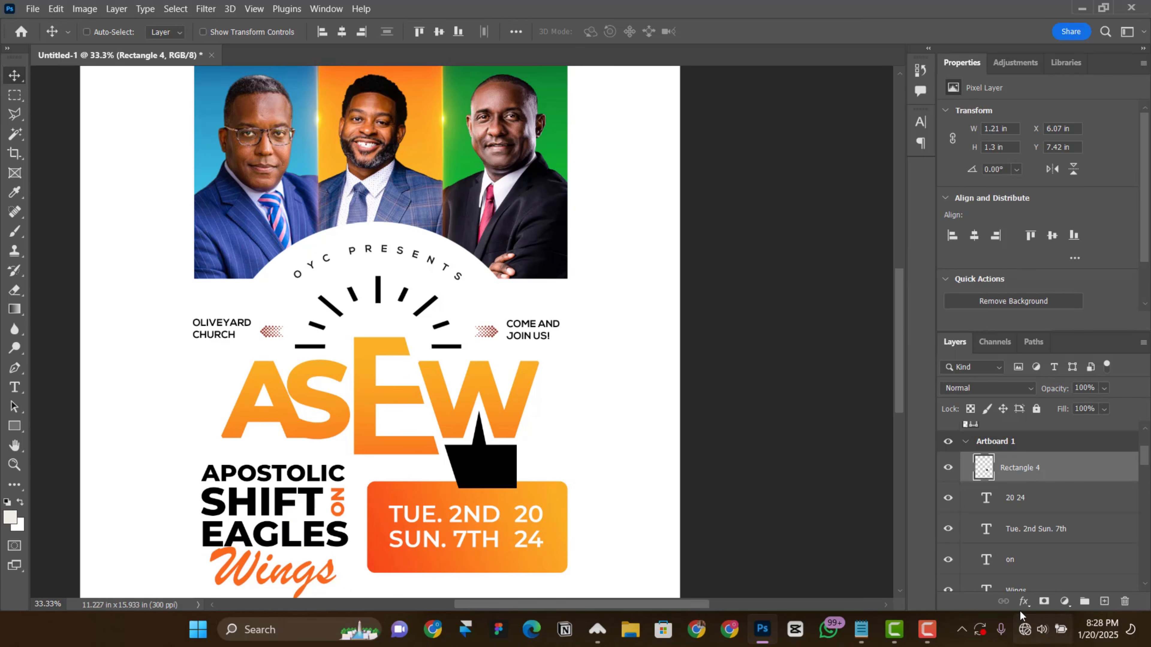
{"action": "left_click", "coordinate": [1024, 602]}
{"action": "left_click", "coordinate": [1066, 561]}
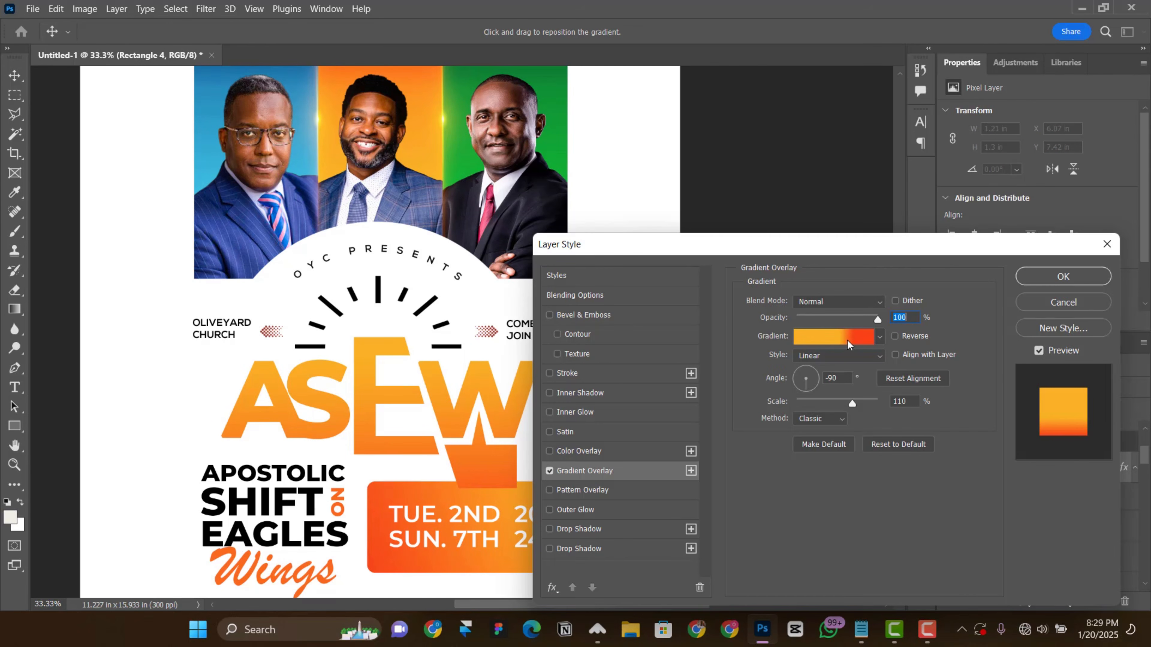
{"action": "left_click", "coordinate": [847, 340]}
{"action": "left_click", "coordinate": [835, 467]}
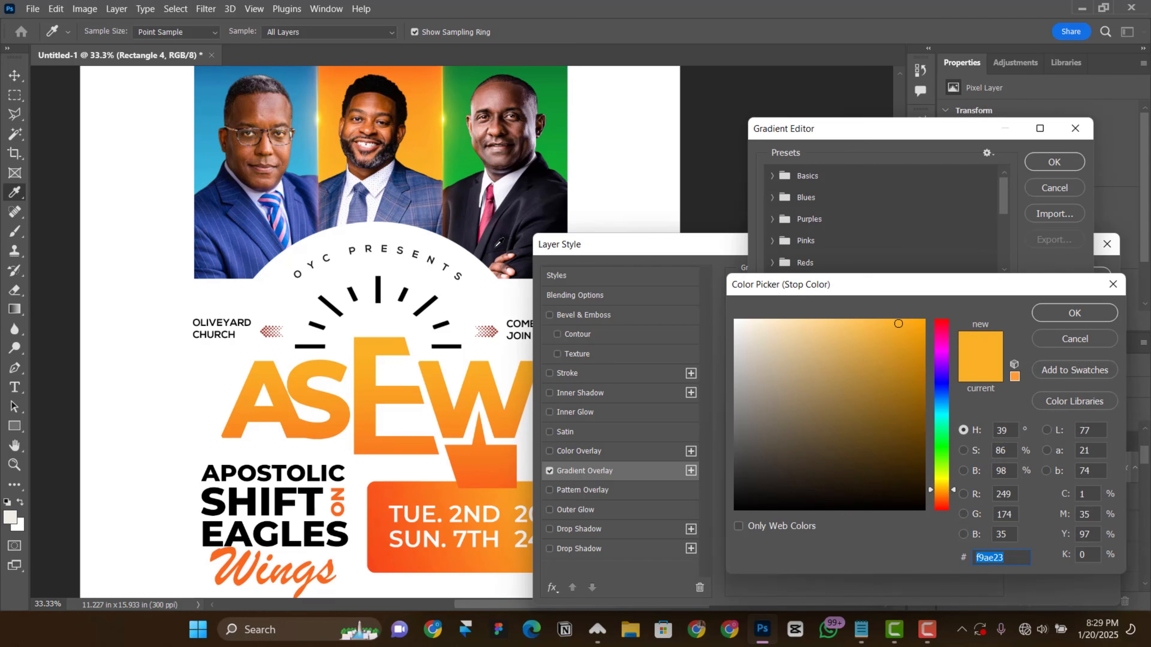
{"action": "left_click", "coordinate": [534, 73]}
{"action": "left_click", "coordinate": [1066, 315]}
Step: Colour the gradient's second stop a brighter green sampled from the green portrait background, and apply the overlay to the tag
{"action": "left_click", "coordinate": [992, 404]}
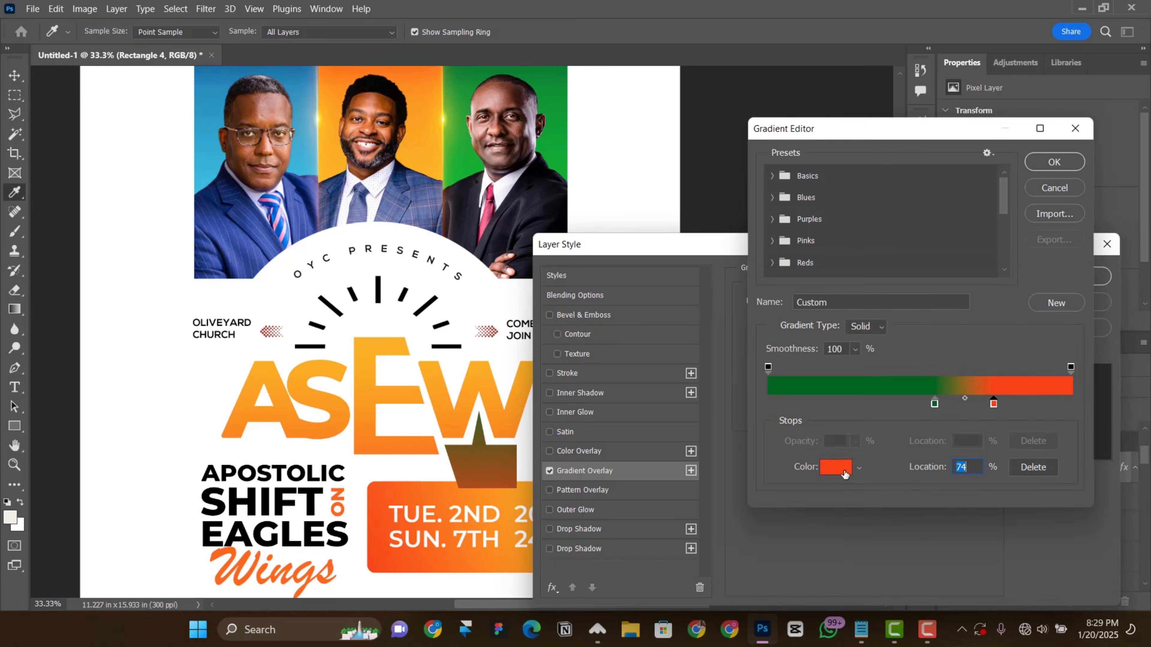
{"action": "left_click", "coordinate": [842, 469]}
{"action": "left_click", "coordinate": [563, 159]}
{"action": "left_click", "coordinate": [1075, 313]}
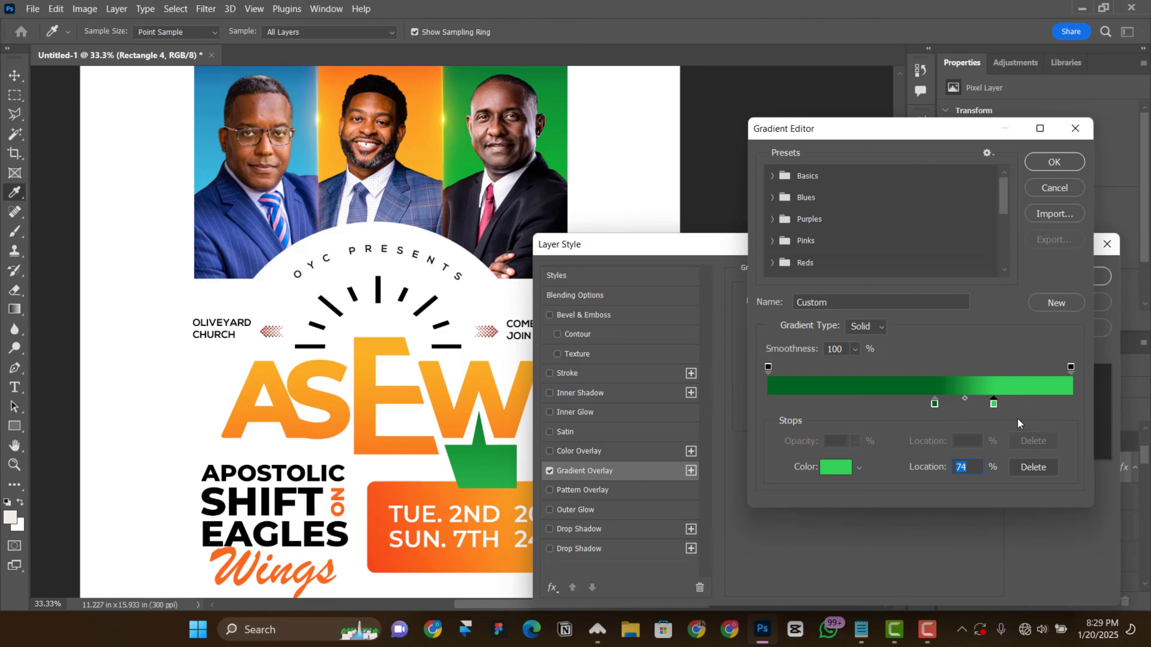
{"action": "left_click", "coordinate": [836, 468]}
{"action": "left_click", "coordinate": [559, 140]}
{"action": "left_click", "coordinate": [1074, 312]}
{"action": "left_click", "coordinate": [1052, 165]}
{"action": "left_click", "coordinate": [1081, 276]}
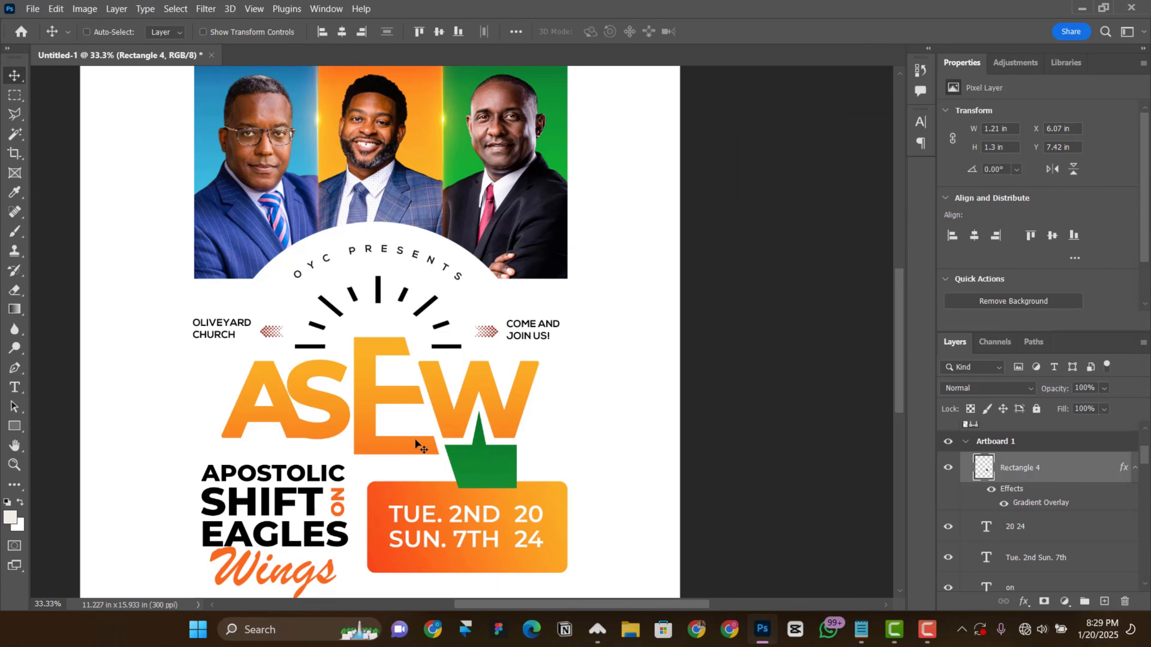
Step: Duplicate the "Come and Join us!" text, bring the copy above the tag layer, and place it on the green tag
{"action": "scroll", "coordinate": [605, 303], "scroll_direction": "down", "scroll_amount": 1}
{"action": "scroll", "coordinate": [605, 303], "scroll_direction": "down", "scroll_amount": 4}
{"action": "right_click", "coordinate": [539, 263]}
{"action": "left_click", "coordinate": [549, 280]}
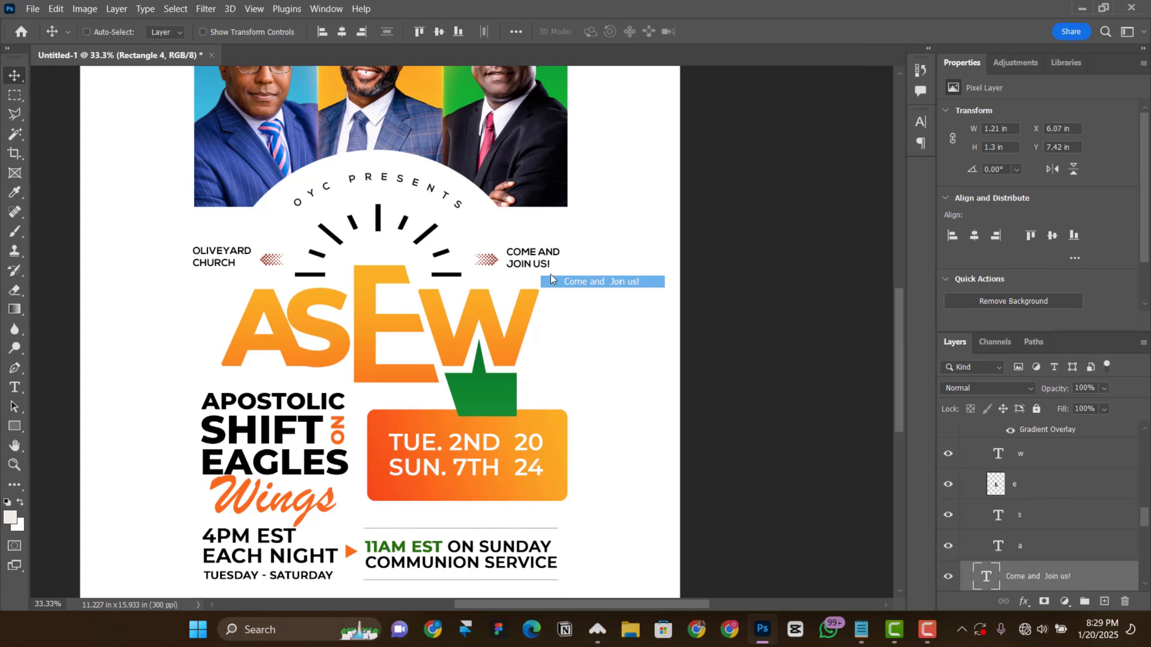
{"action": "key", "text": "ctrl+j"}
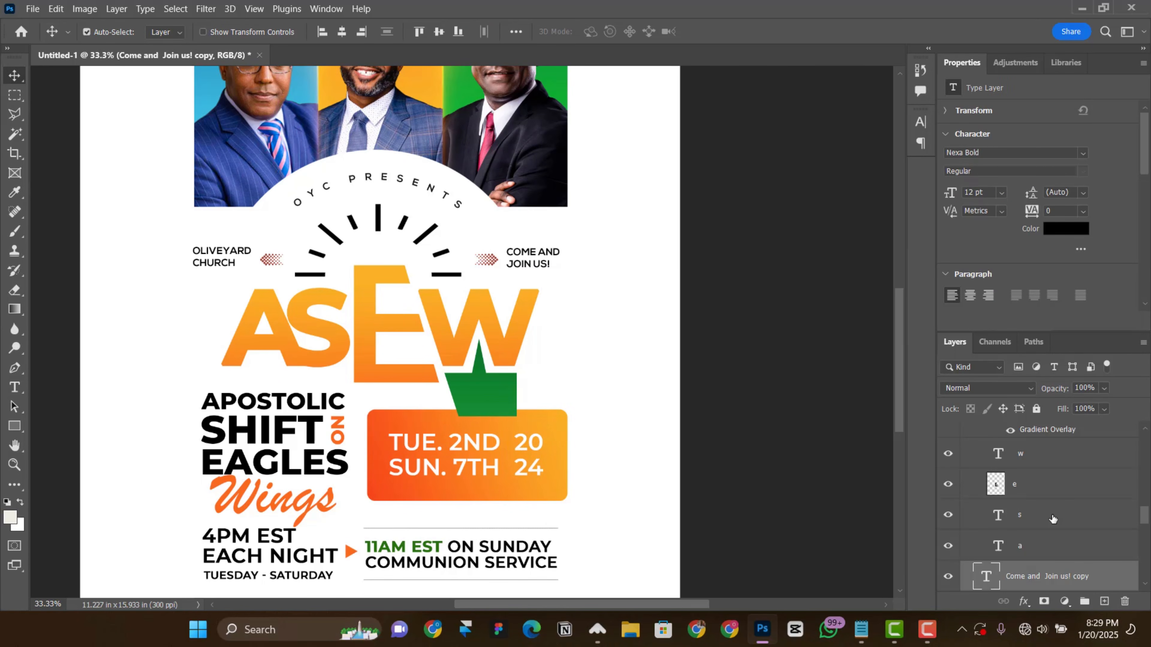
{"action": "scroll", "coordinate": [1053, 519], "scroll_direction": "down", "scroll_amount": 3}
{"action": "left_click_drag", "start_coordinate": [405, 414], "coordinate": [498, 397]}
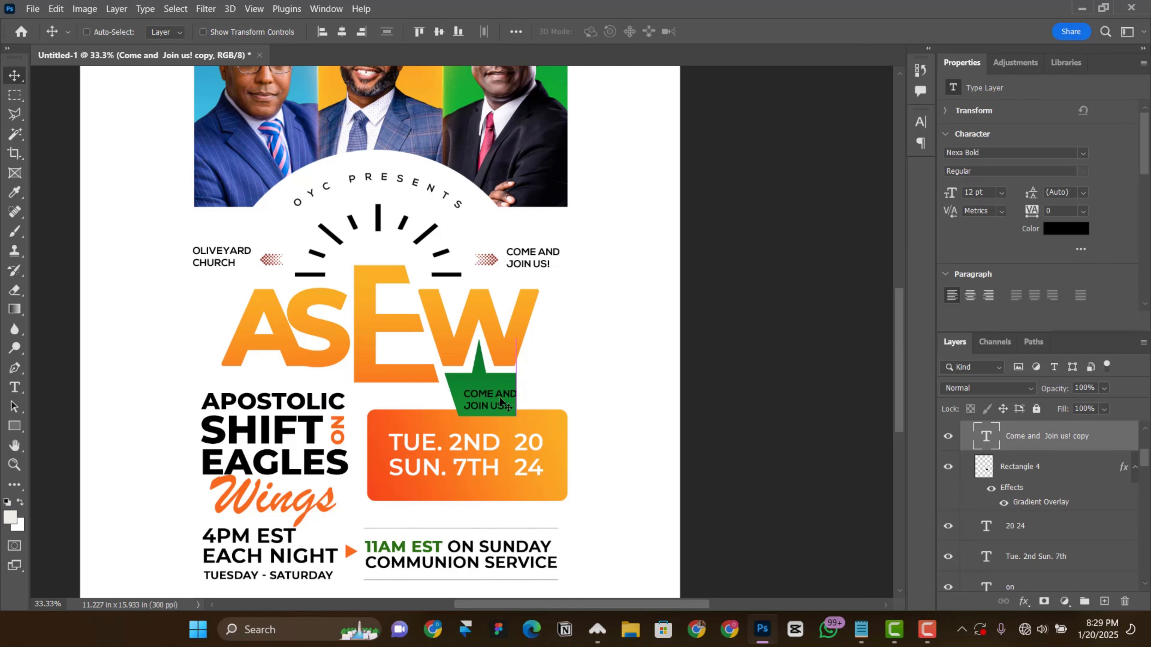
Step: Replace the copied text on the green tag with "July" and change its colour to white
{"action": "double_click", "coordinate": [498, 396]}
{"action": "left_click", "coordinate": [1059, 233]}
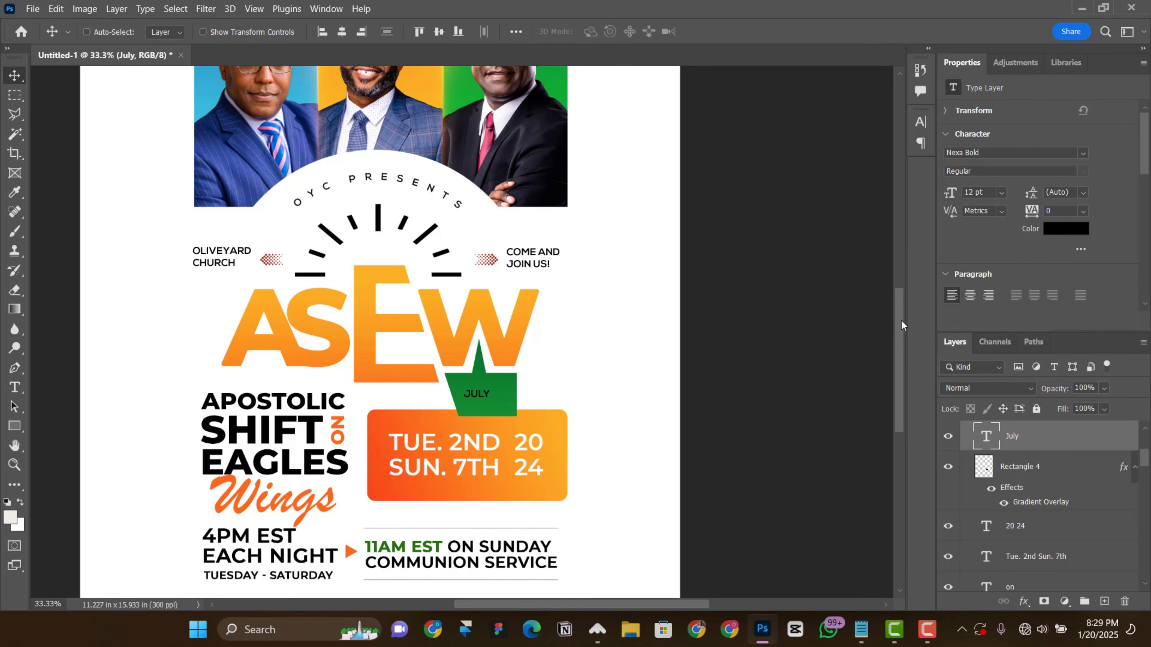
{"action": "left_click_drag", "start_coordinate": [799, 360], "coordinate": [720, 277]}
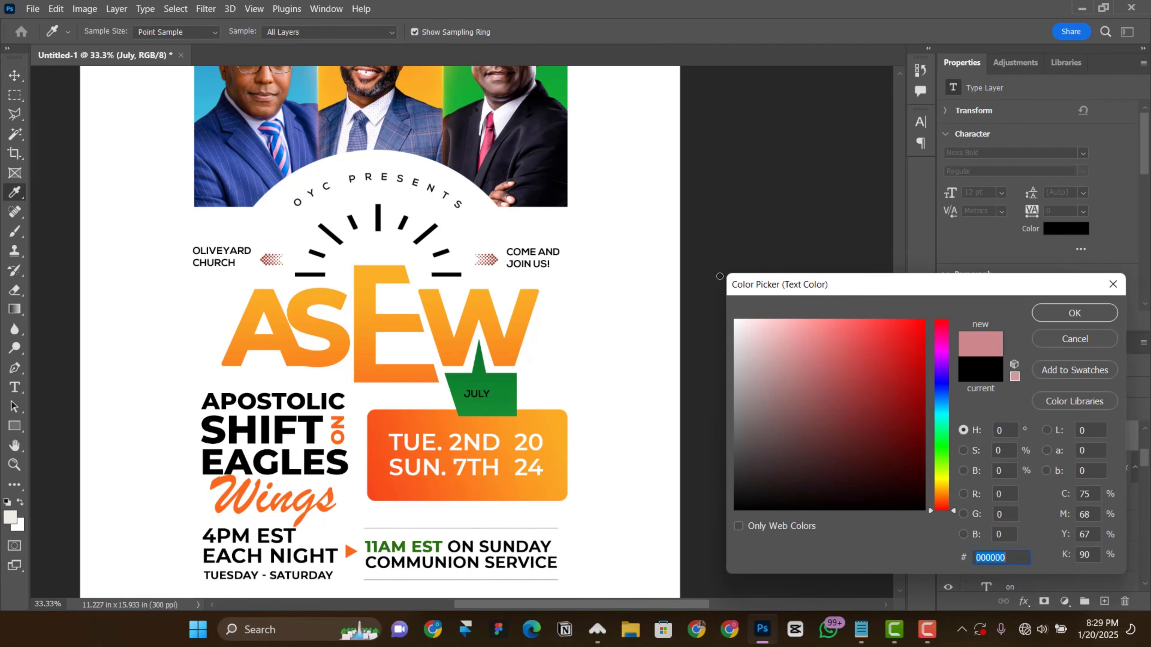
{"action": "left_click", "coordinate": [1087, 313]}
Step: Set the July text's size to 20 pt and centre it on the green tag
{"action": "left_click", "coordinate": [1001, 193]}
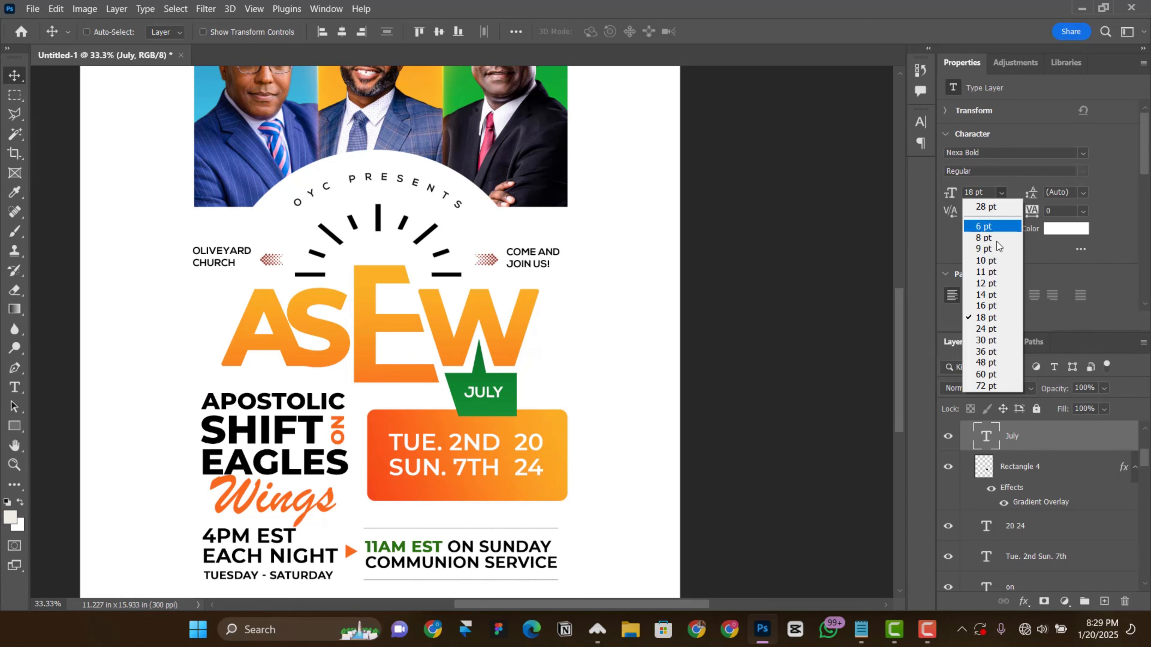
{"action": "left_click", "coordinate": [987, 327]}
{"action": "left_click_drag", "start_coordinate": [504, 400], "coordinate": [498, 401]}
{"action": "left_click_drag", "start_coordinate": [984, 193], "coordinate": [897, 197]}
{"action": "type", "text": "20"}
{"action": "key", "text": "Return"}
{"action": "key", "text": "shift+Right"}
{"action": "key", "text": "shift+Right"}
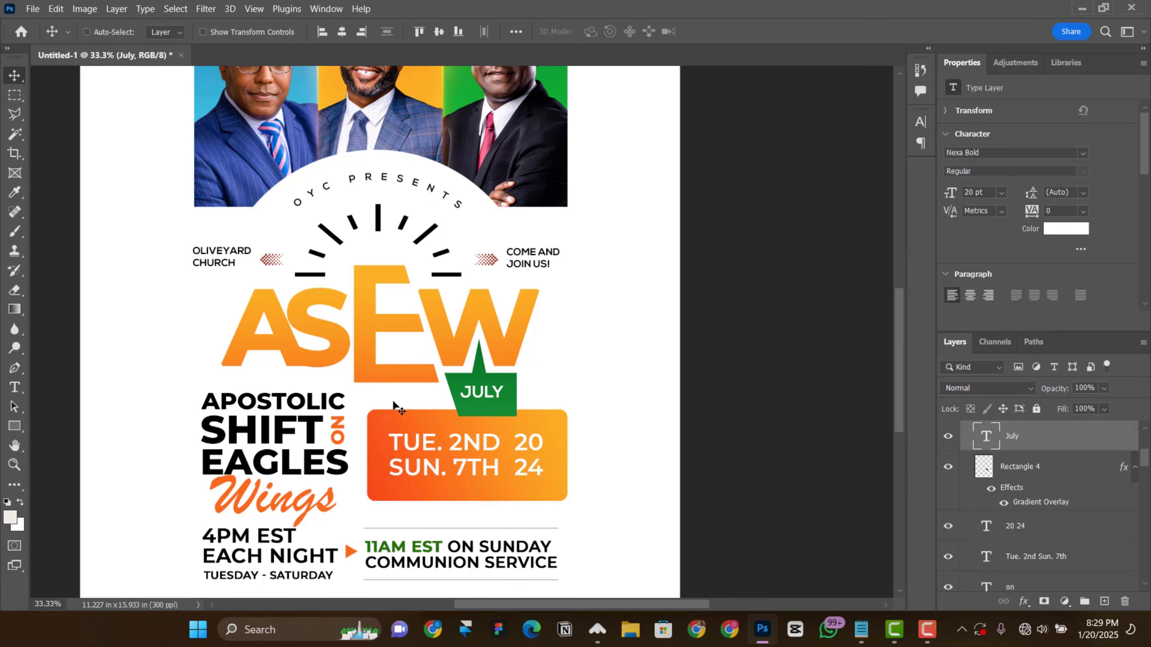
Step: Shorten Artboard 1 from its lower edge to a height of about 12.34 in
{"action": "key", "text": "ctrl+minus"}
{"action": "key", "text": "ctrl+minus"}
{"action": "scroll", "coordinate": [236, 220], "scroll_direction": "up", "scroll_amount": 3}
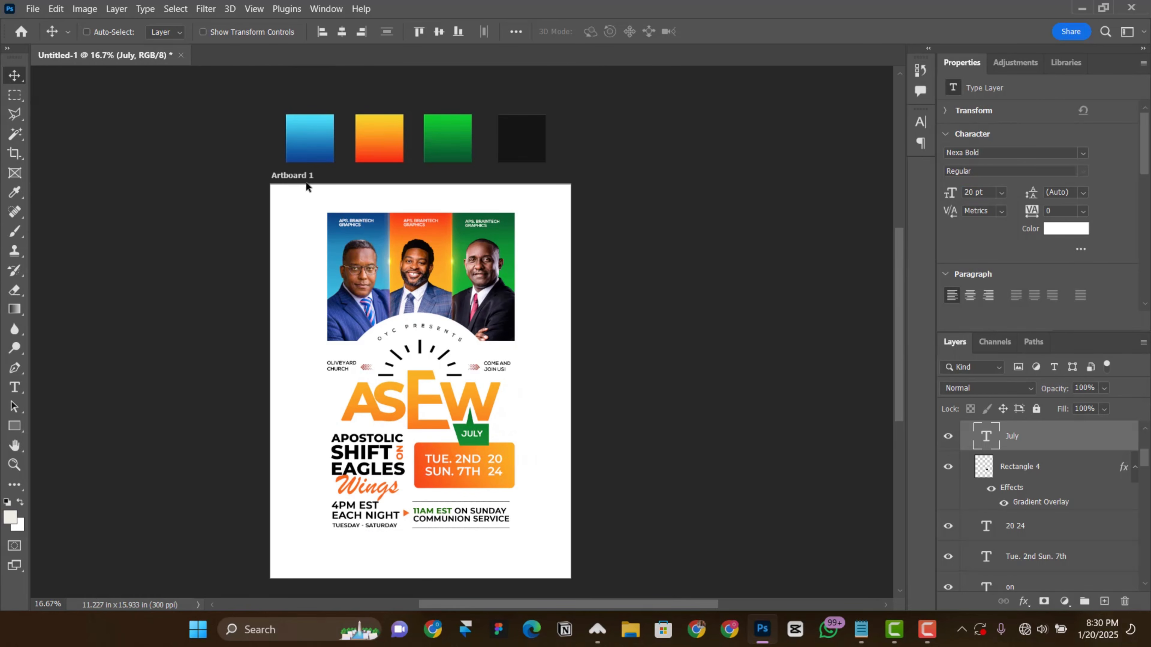
{"action": "left_click", "coordinate": [300, 176]}
{"action": "scroll", "coordinate": [424, 532], "scroll_direction": "down", "scroll_amount": 1}
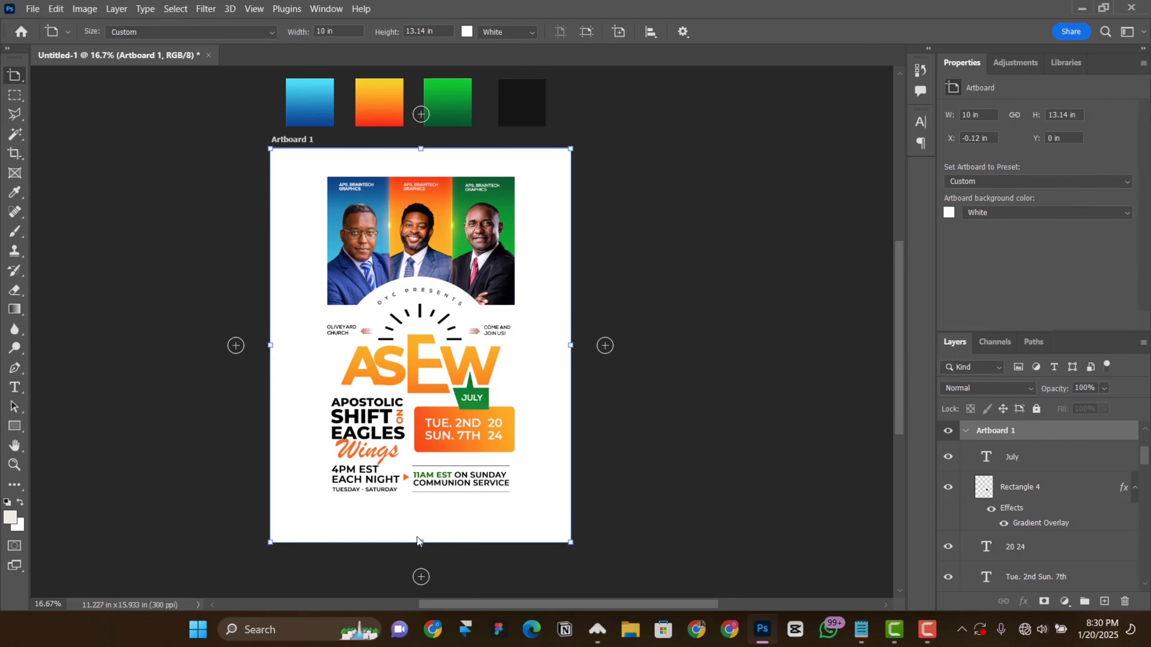
{"action": "left_click_drag", "start_coordinate": [422, 541], "coordinate": [421, 520]}
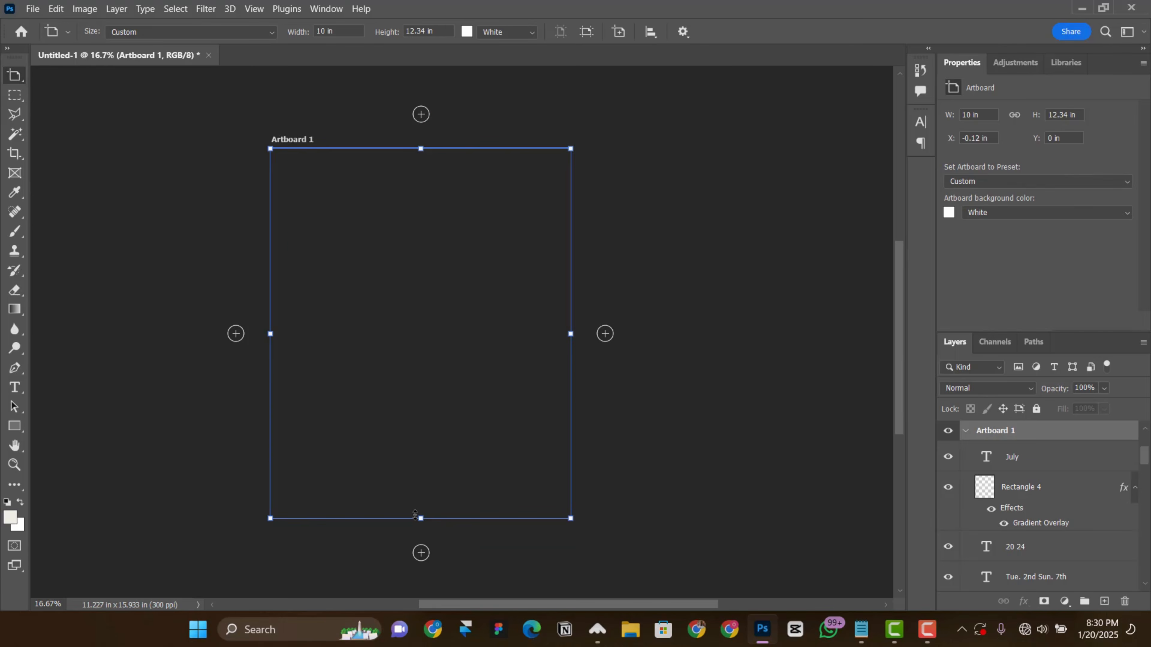